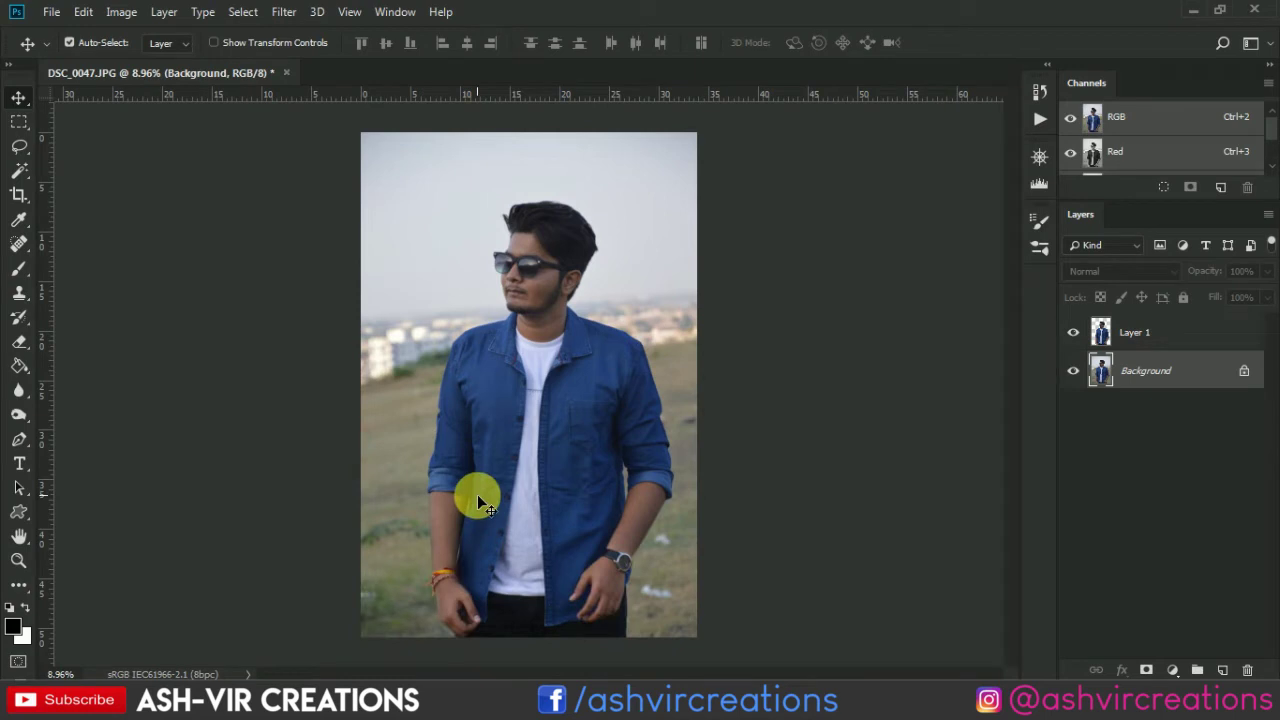
Step: Select the man on the Background layer with a 401 px Quick Selection brush and put the selection on a new layer
{"action": "left_click", "coordinate": [20, 174]}
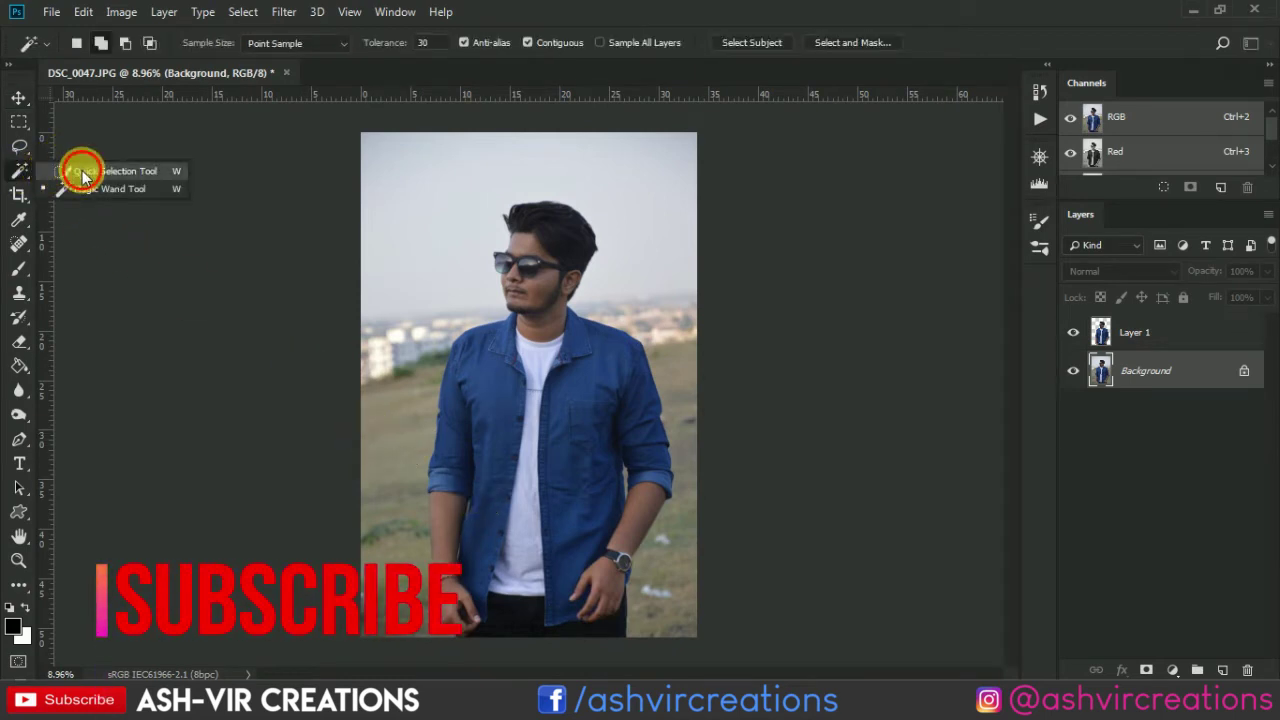
{"action": "left_click", "coordinate": [82, 171]}
{"action": "left_click", "coordinate": [108, 42]}
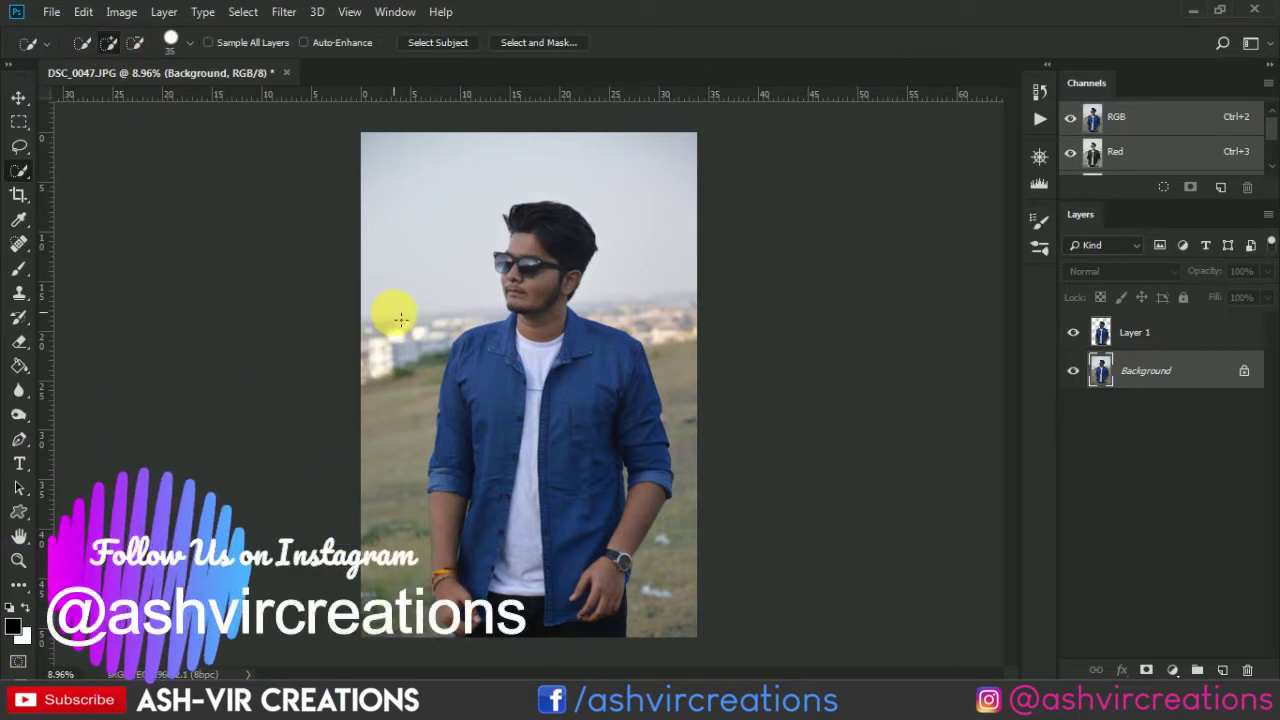
{"action": "left_click", "coordinate": [190, 41]}
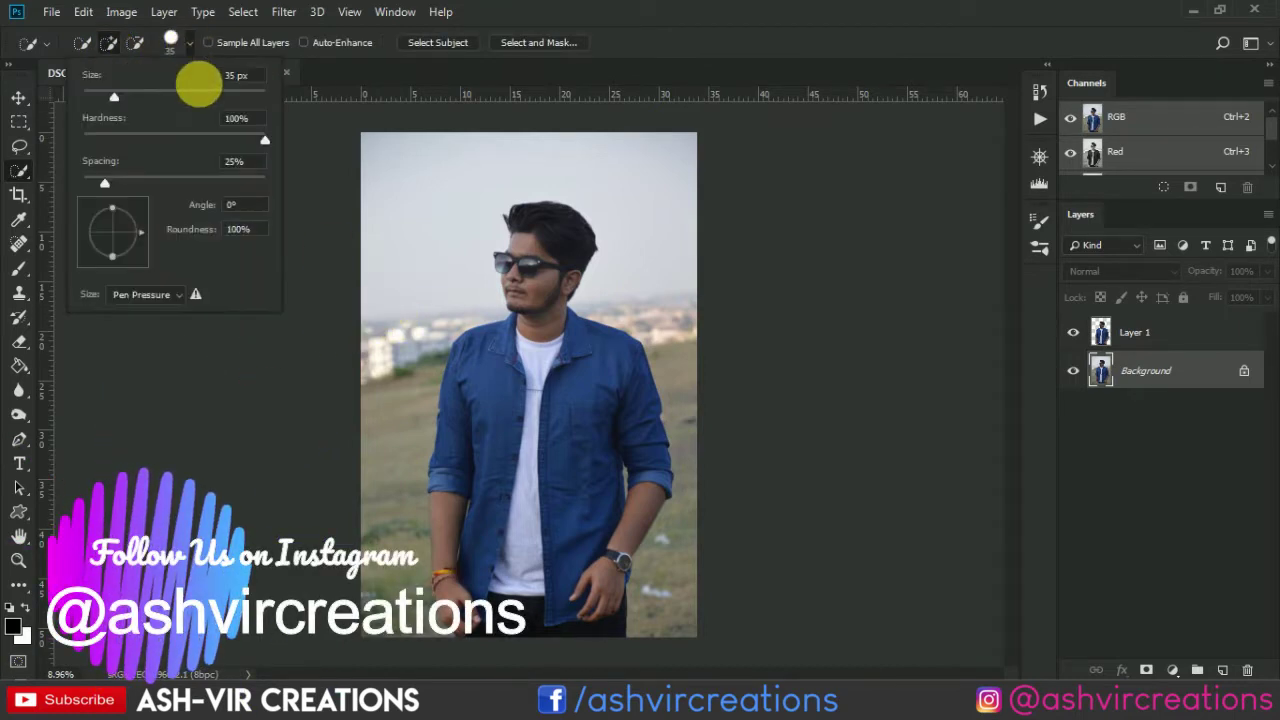
{"action": "key", "text": "Return"}
{"action": "mouse_move", "coordinate": [586, 366]}
{"action": "left_mouse_down"}
{"action": "mouse_move", "coordinate": [534, 408]}
{"action": "mouse_move", "coordinate": [509, 466]}
{"action": "mouse_move", "coordinate": [497, 615]}
{"action": "mouse_move", "coordinate": [560, 560]}
{"action": "mouse_move", "coordinate": [578, 508]}
{"action": "mouse_move", "coordinate": [627, 539]}
{"action": "mouse_move", "coordinate": [559, 364]}
{"action": "mouse_move", "coordinate": [555, 264]}
{"action": "mouse_move", "coordinate": [509, 423]}
{"action": "mouse_move", "coordinate": [465, 514]}
{"action": "mouse_move", "coordinate": [477, 568]}
{"action": "mouse_move", "coordinate": [538, 494]}
{"action": "mouse_move", "coordinate": [528, 460]}
{"action": "left_mouse_up"}
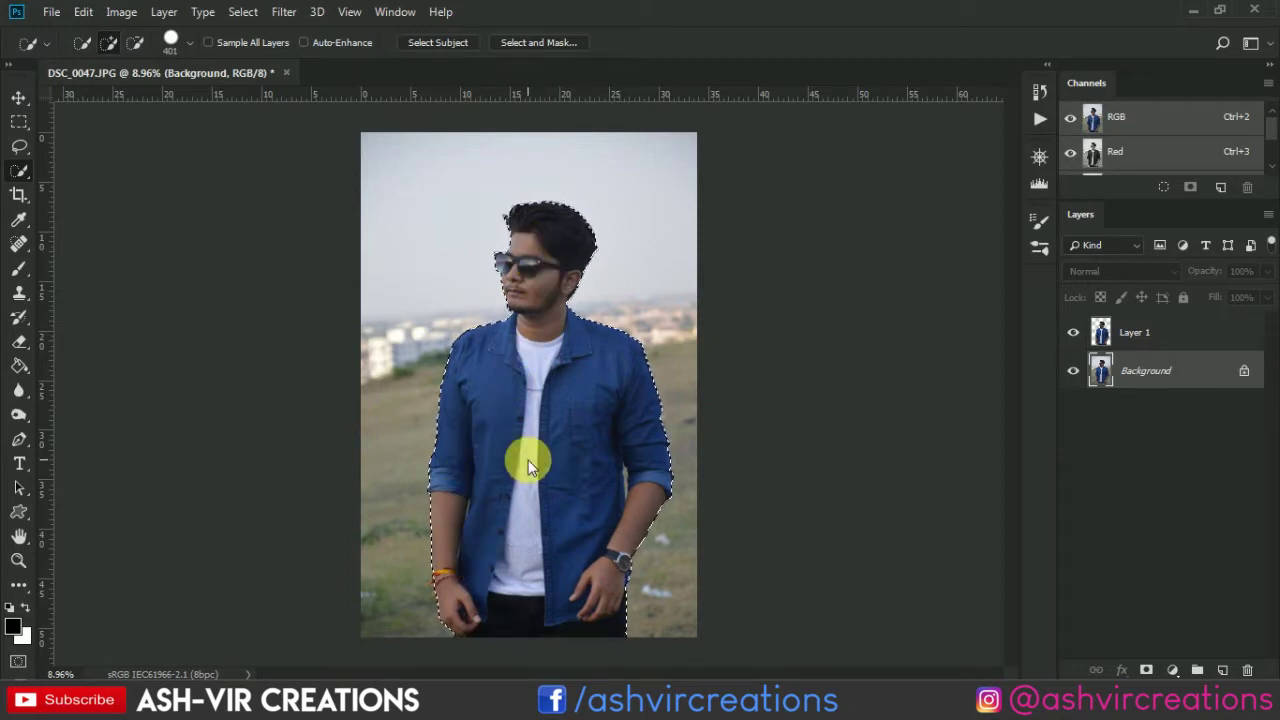
{"action": "right_click", "coordinate": [528, 460]}
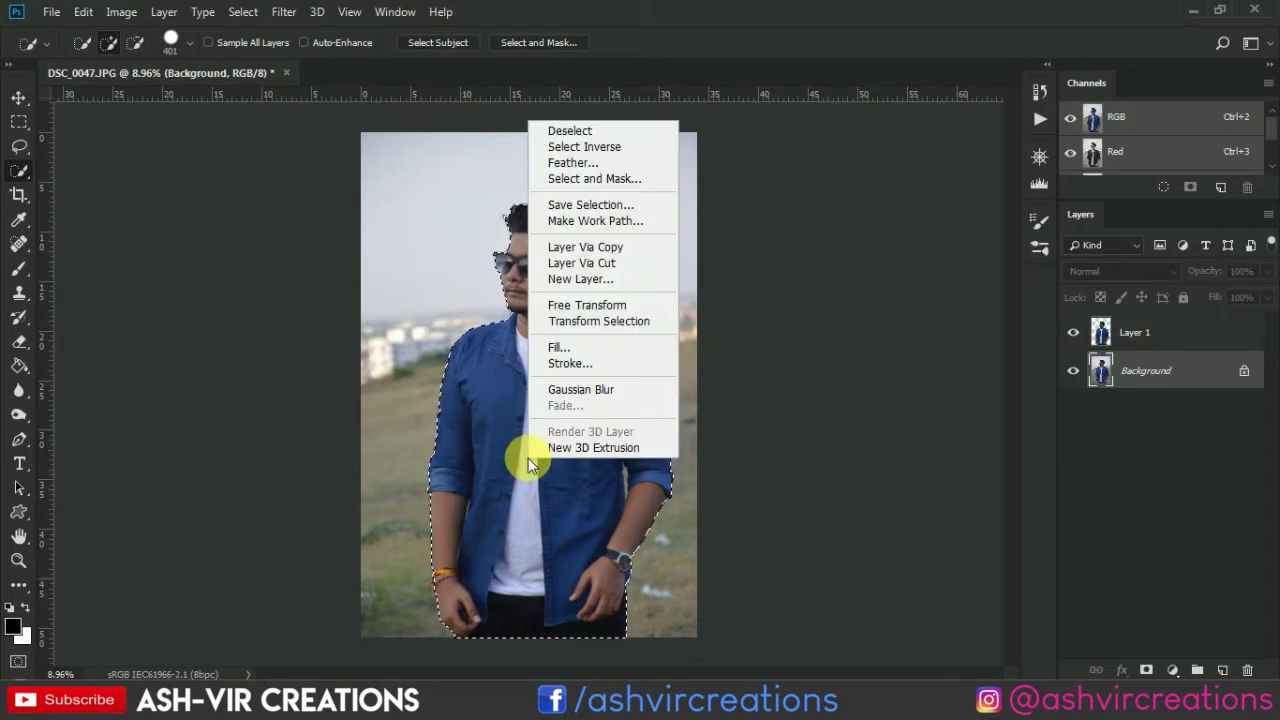
{"action": "left_click", "coordinate": [632, 263]}
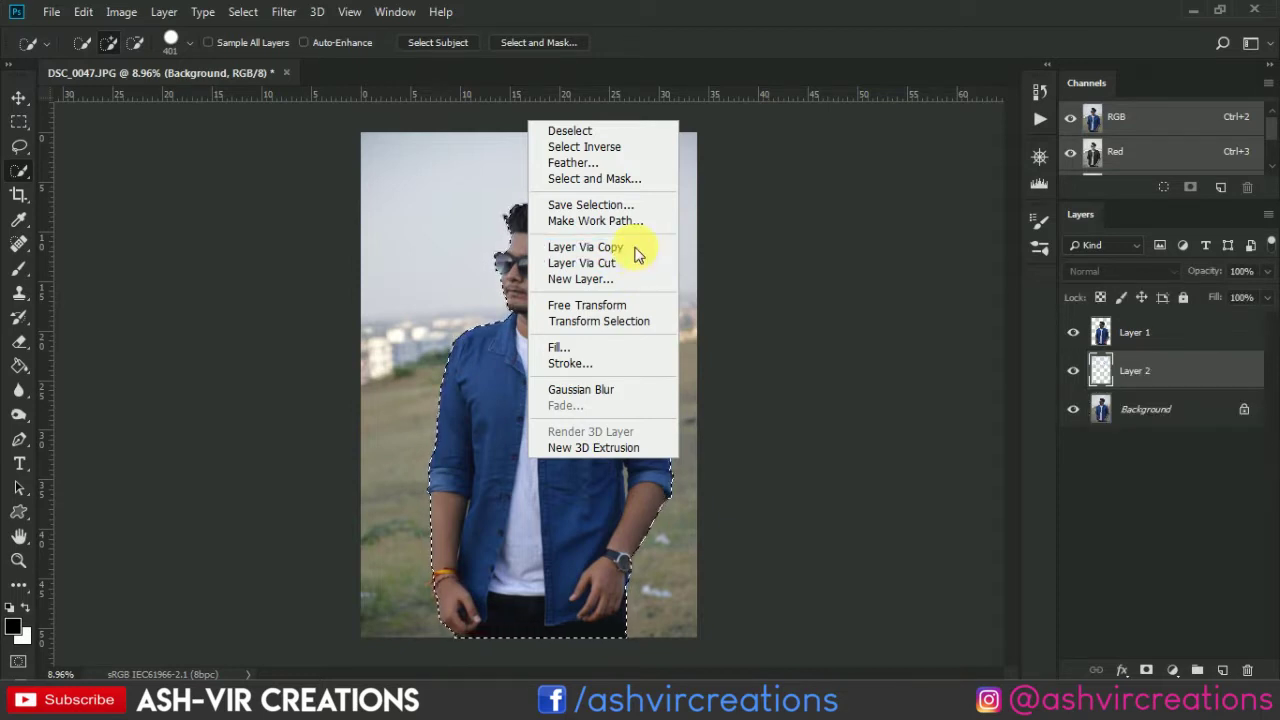
Step: Hide the Background layer and delete the extra Layer 2, keeping the cut-out man on Layer 1
{"action": "left_click", "coordinate": [1072, 413]}
{"action": "key", "text": "Delete"}
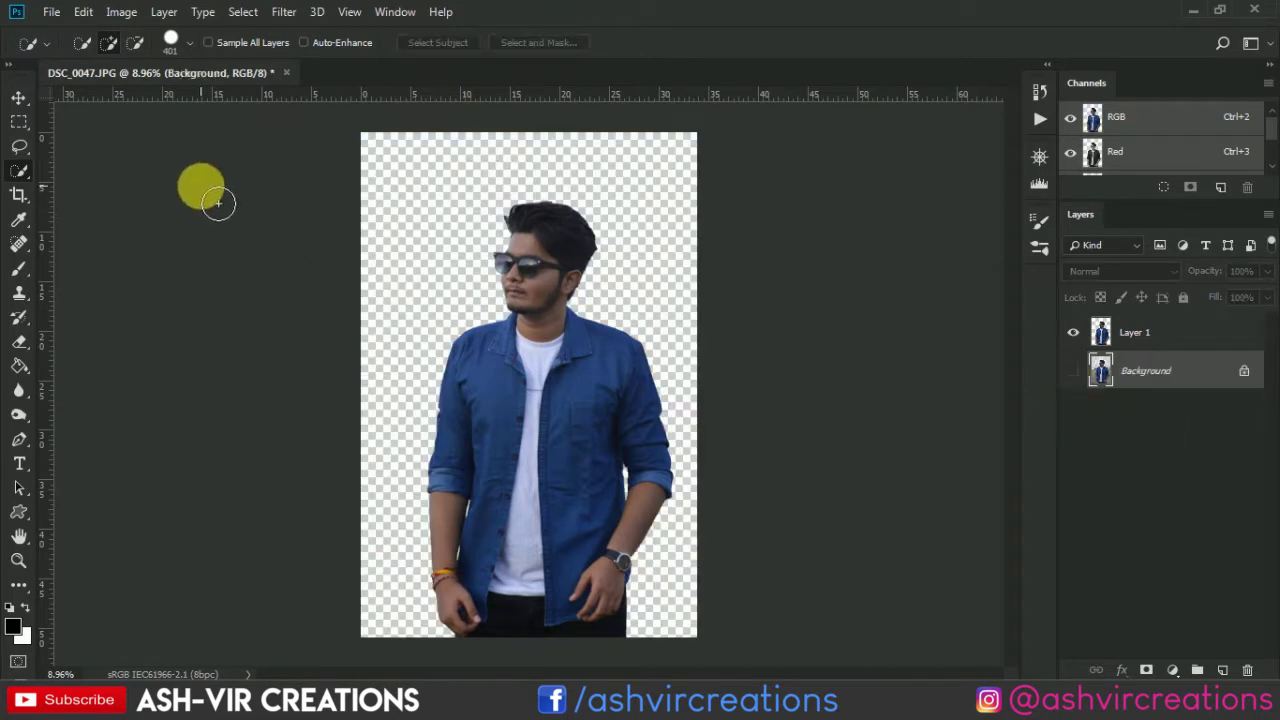
{"action": "left_click", "coordinate": [16, 96]}
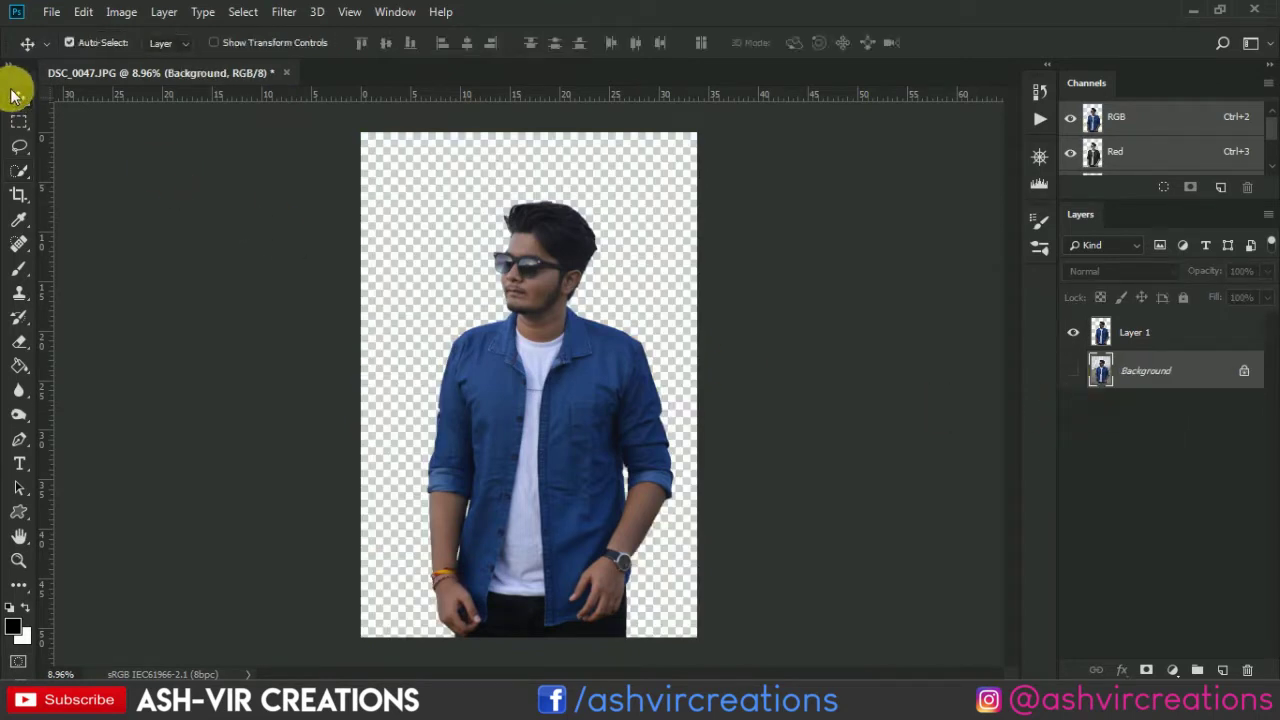
Step: Open the hanging-lamps photo from the Mood folder on the Desktop
{"action": "left_click", "coordinate": [52, 12]}
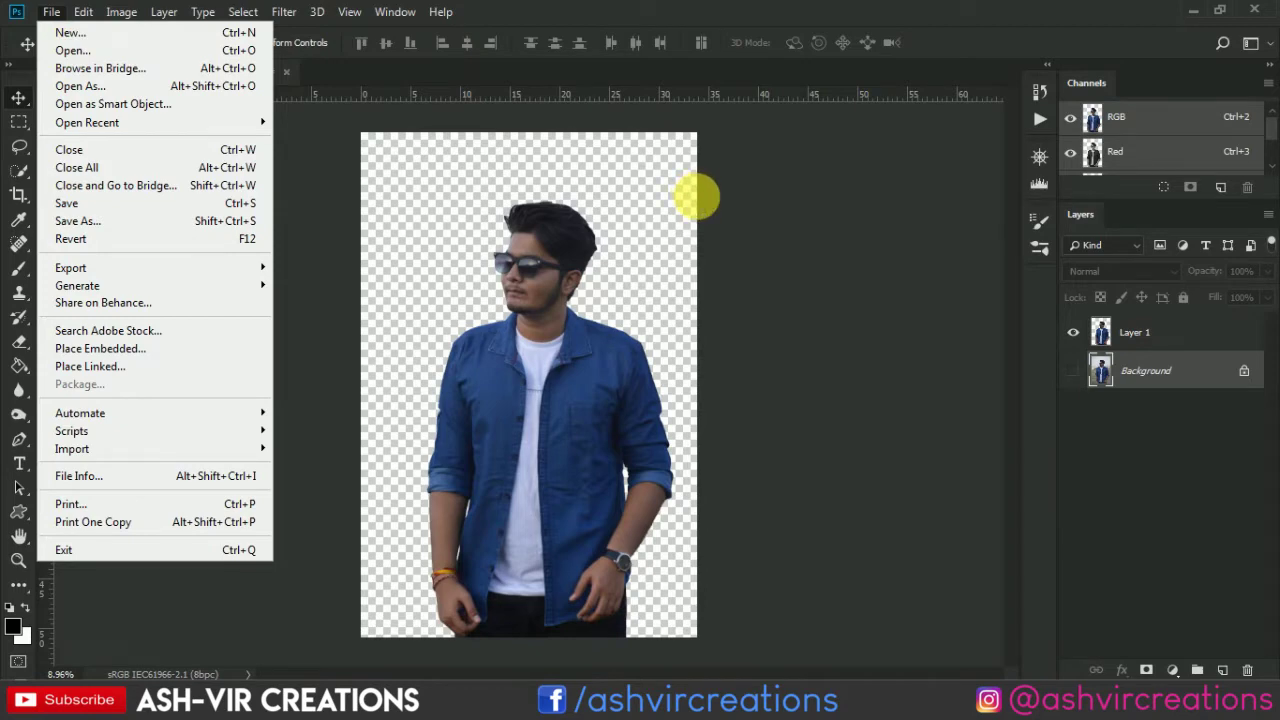
{"action": "key", "text": "ctrl+o"}
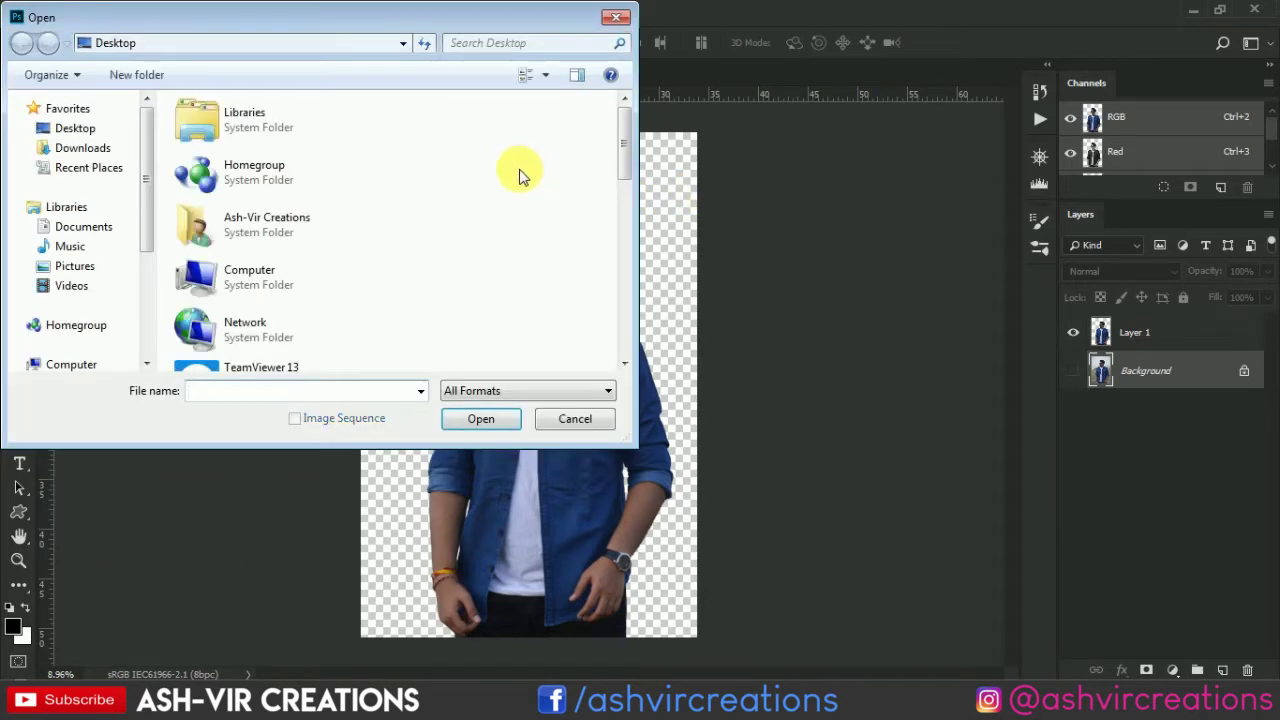
{"action": "scroll", "coordinate": [519, 176], "scroll_direction": "down", "scroll_amount": 8}
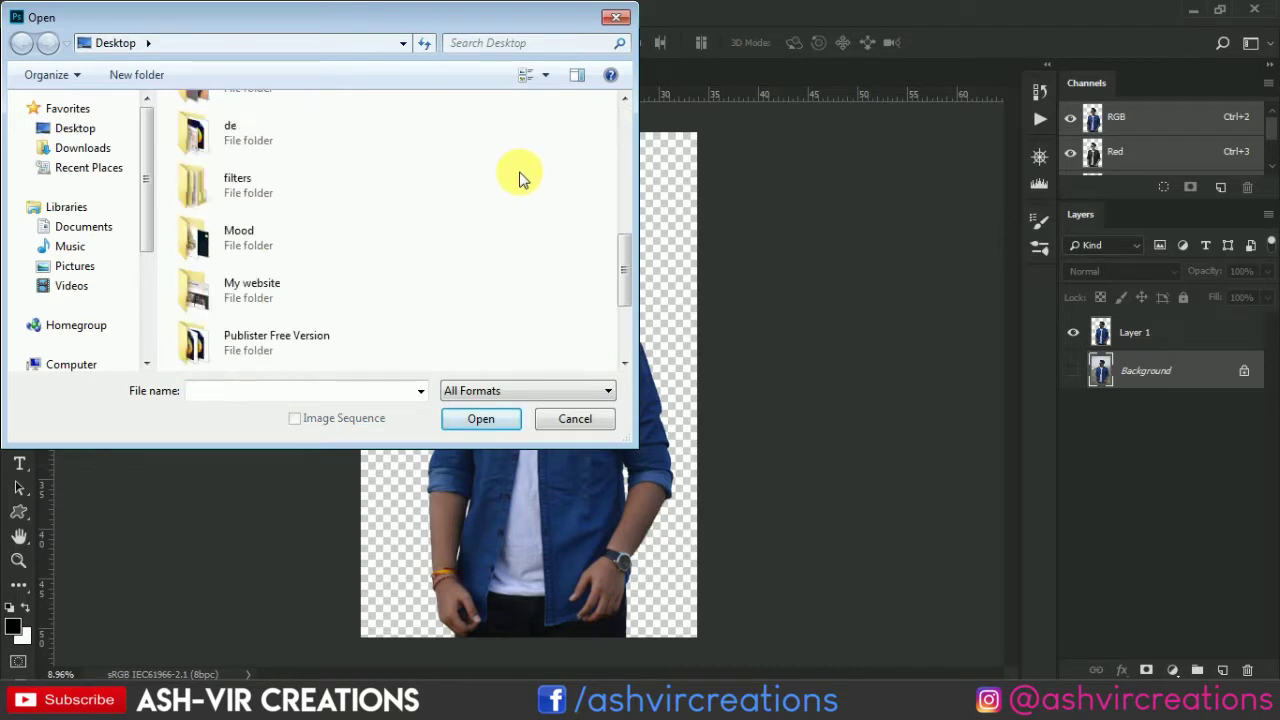
{"action": "scroll", "coordinate": [519, 176], "scroll_direction": "down", "scroll_amount": 3}
{"action": "scroll", "coordinate": [514, 177], "scroll_direction": "up", "scroll_amount": 3}
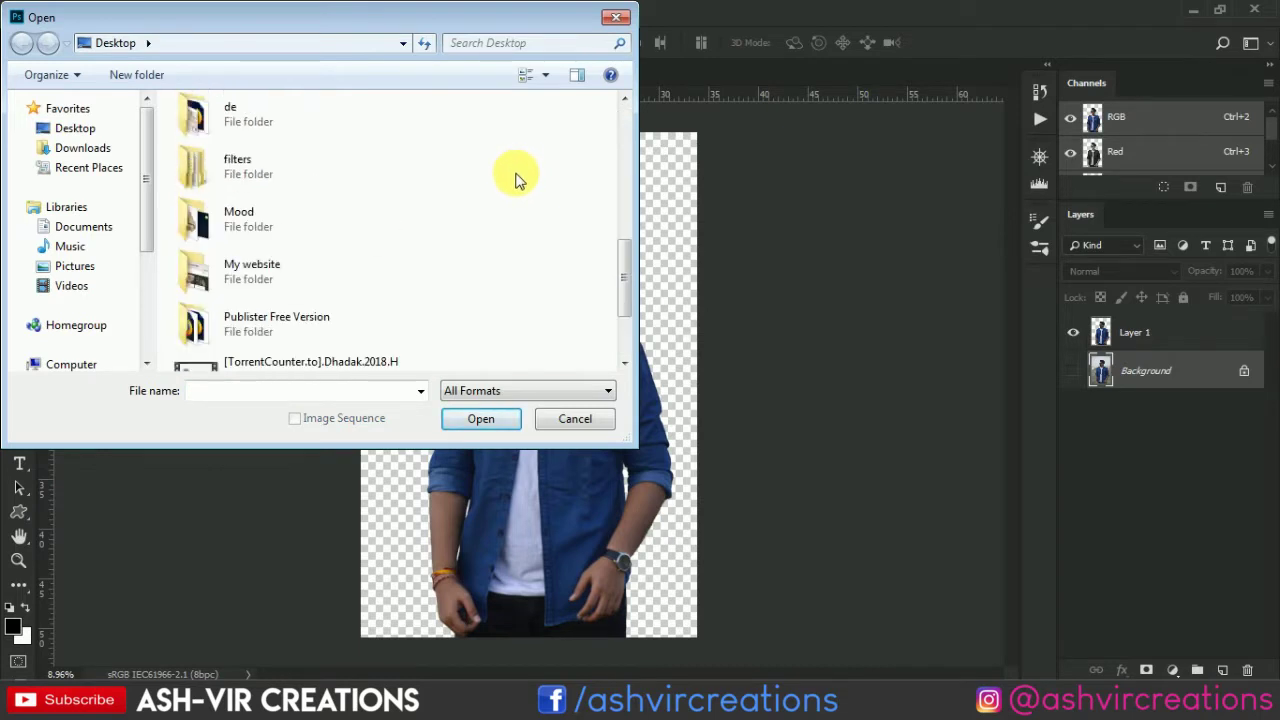
{"action": "double_click", "coordinate": [309, 224]}
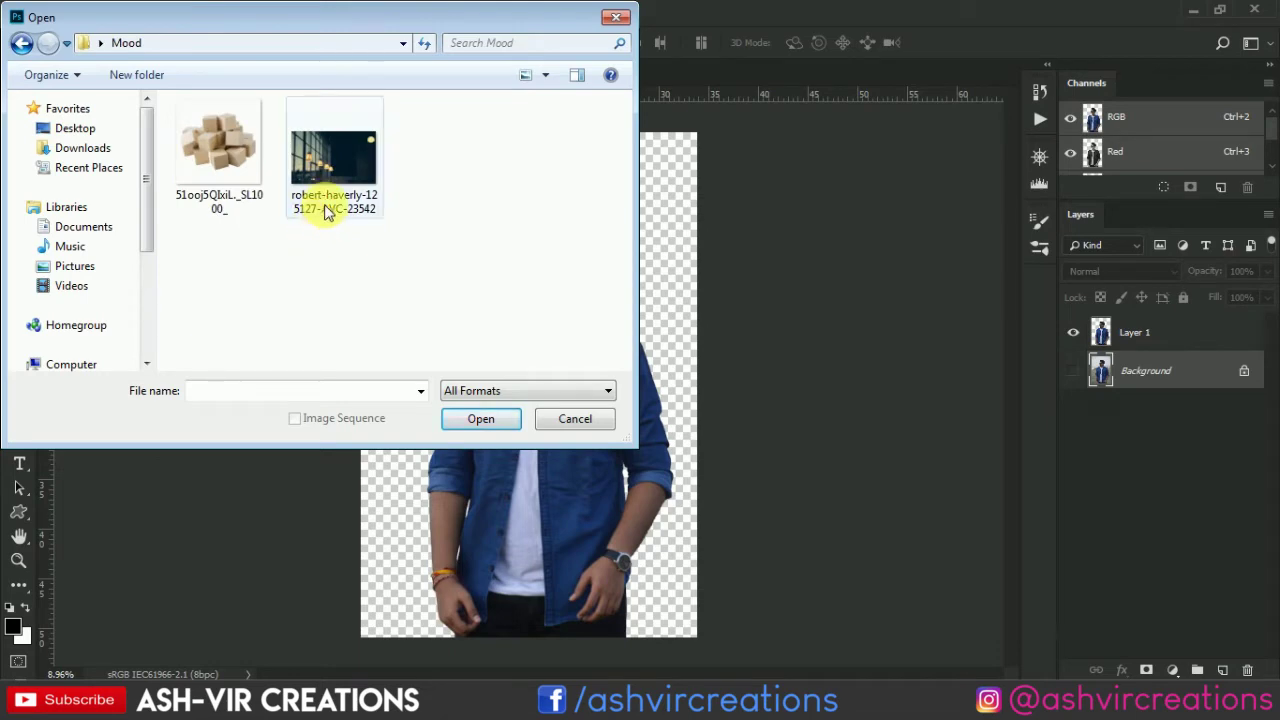
{"action": "double_click", "coordinate": [332, 183]}
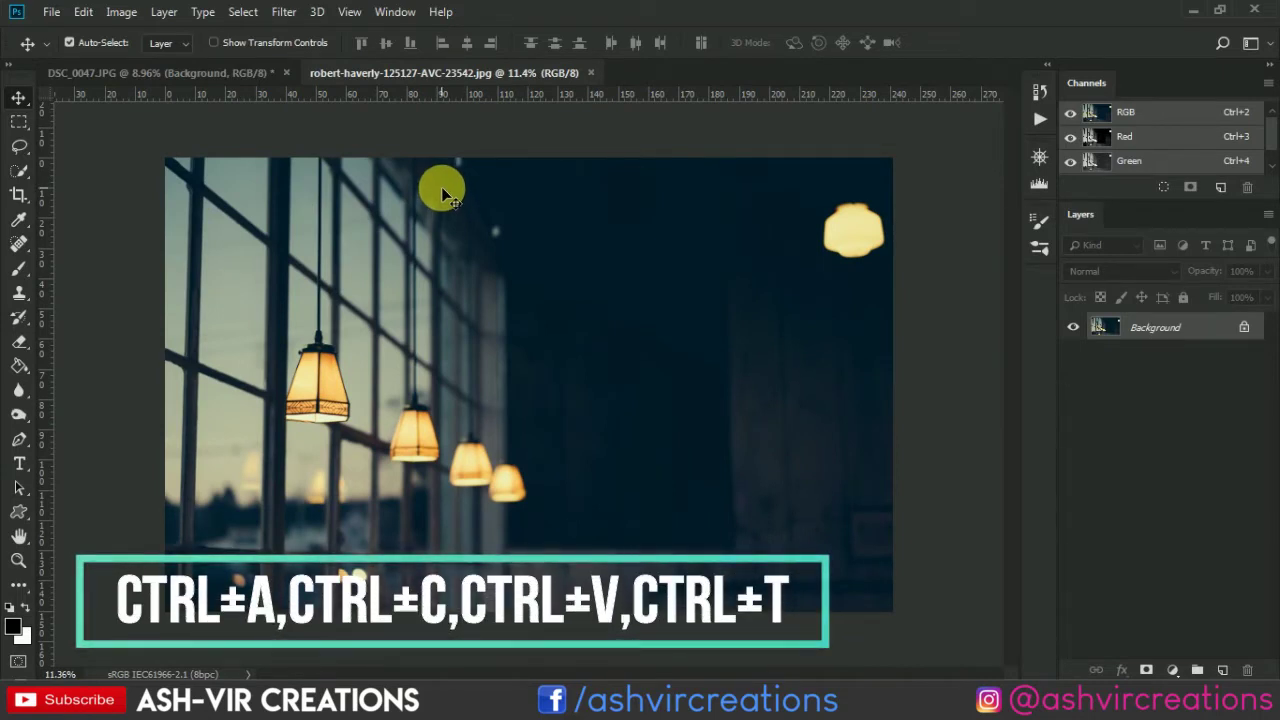
Step: Copy the entire lamps photo and paste it into DSC_0047.JPG as a layer beneath the cut-out man
{"action": "key", "text": "ctrl"}
{"action": "key", "text": "ctrl+a"}
{"action": "key", "text": "ctrl+c"}
{"action": "left_click", "coordinate": [253, 77]}
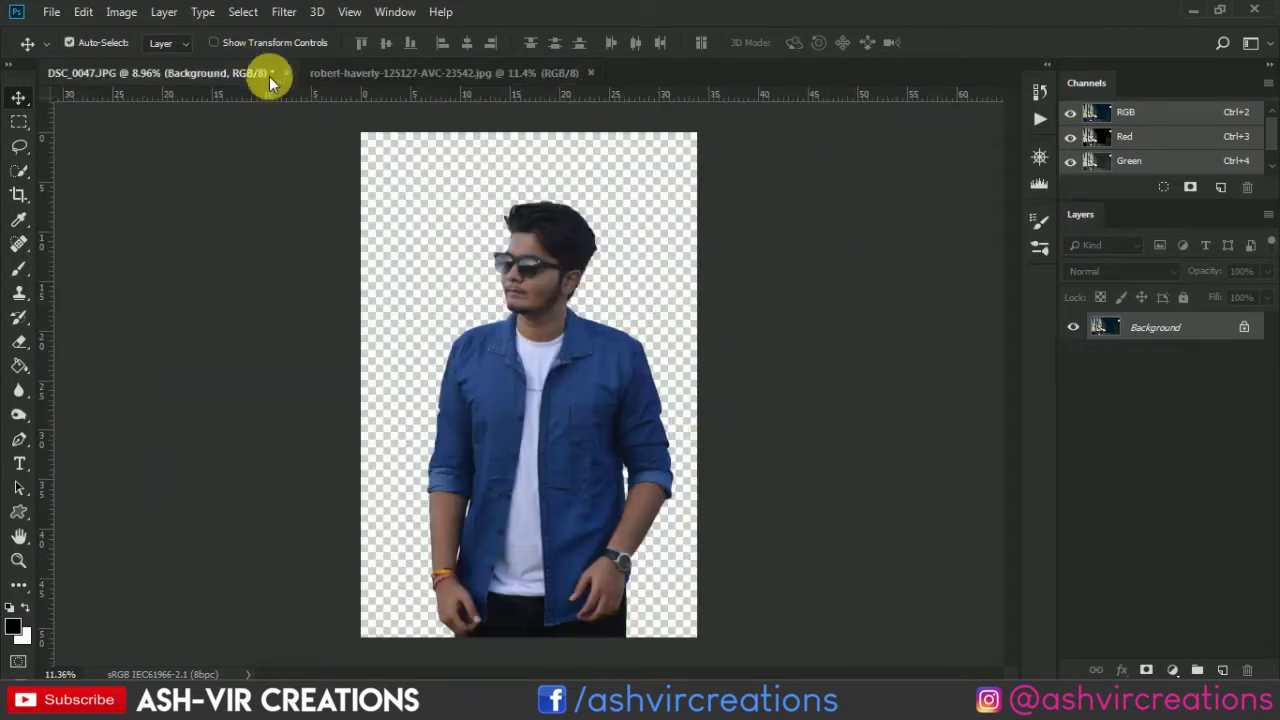
{"action": "key", "text": "ctrl+v"}
{"action": "key", "text": "ctrl"}
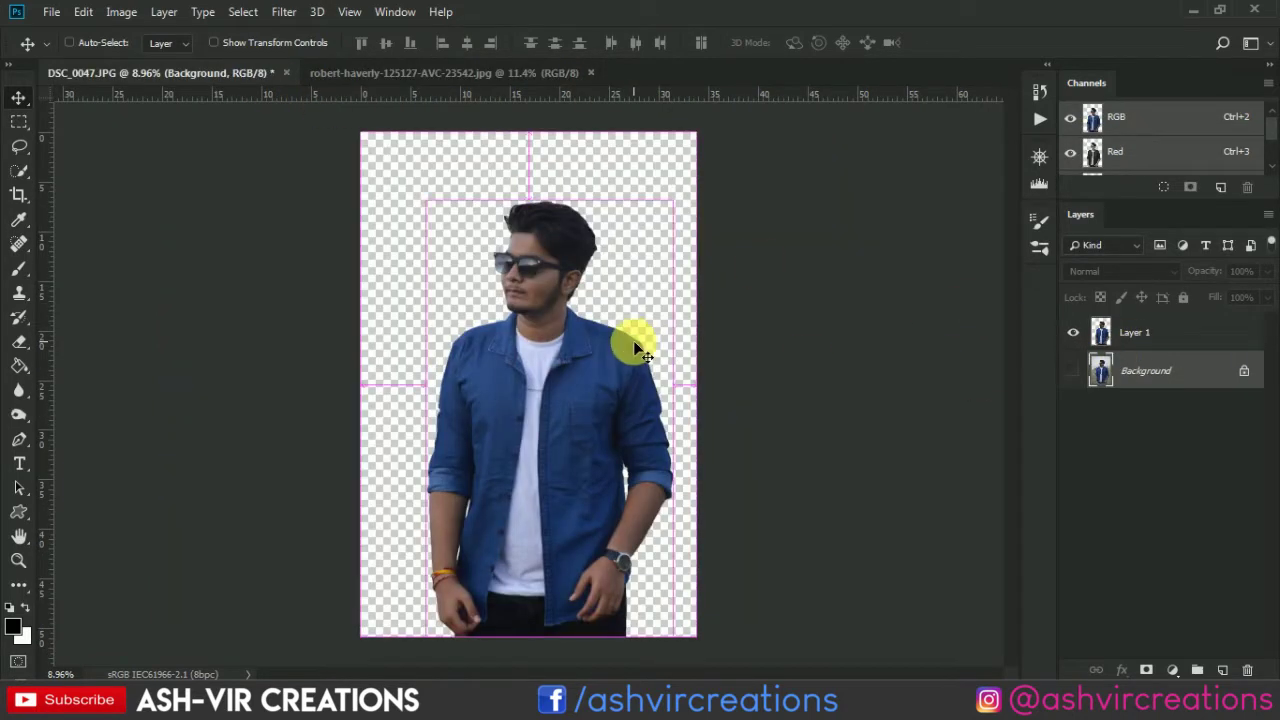
{"action": "left_click_drag", "start_coordinate": [633, 339], "coordinate": [637, 339]}
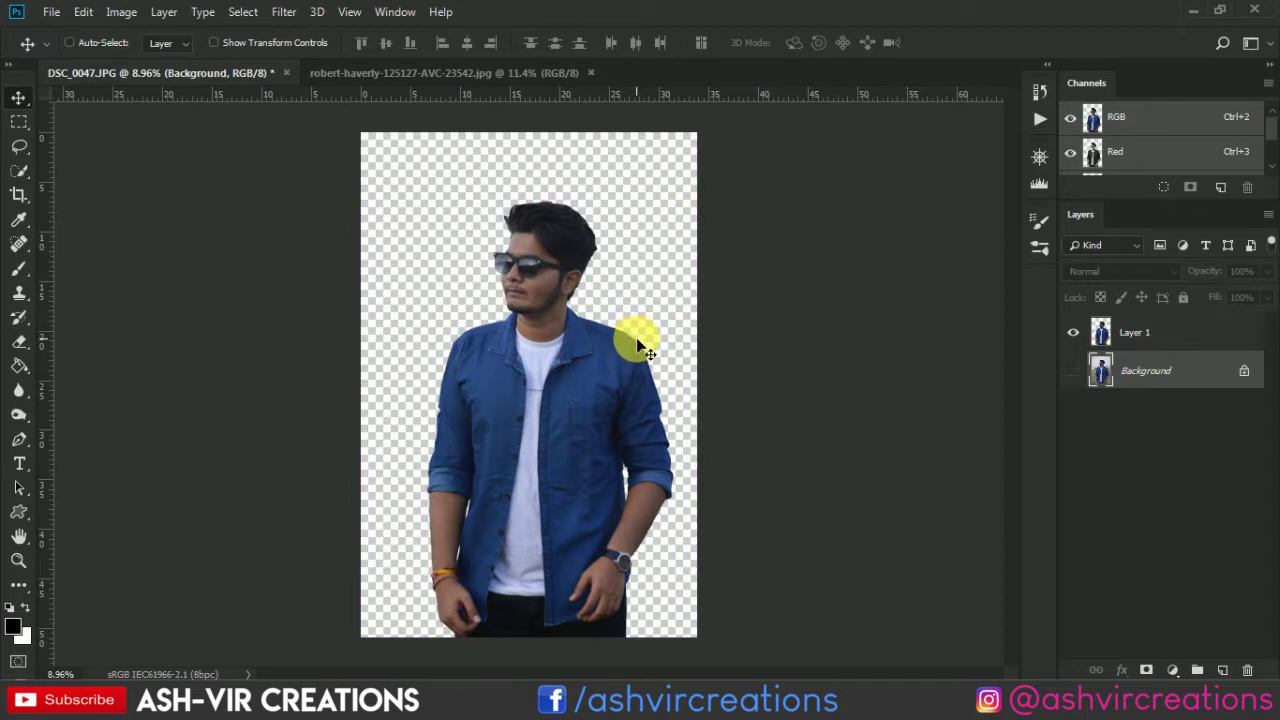
{"action": "key", "text": "ctrl+v"}
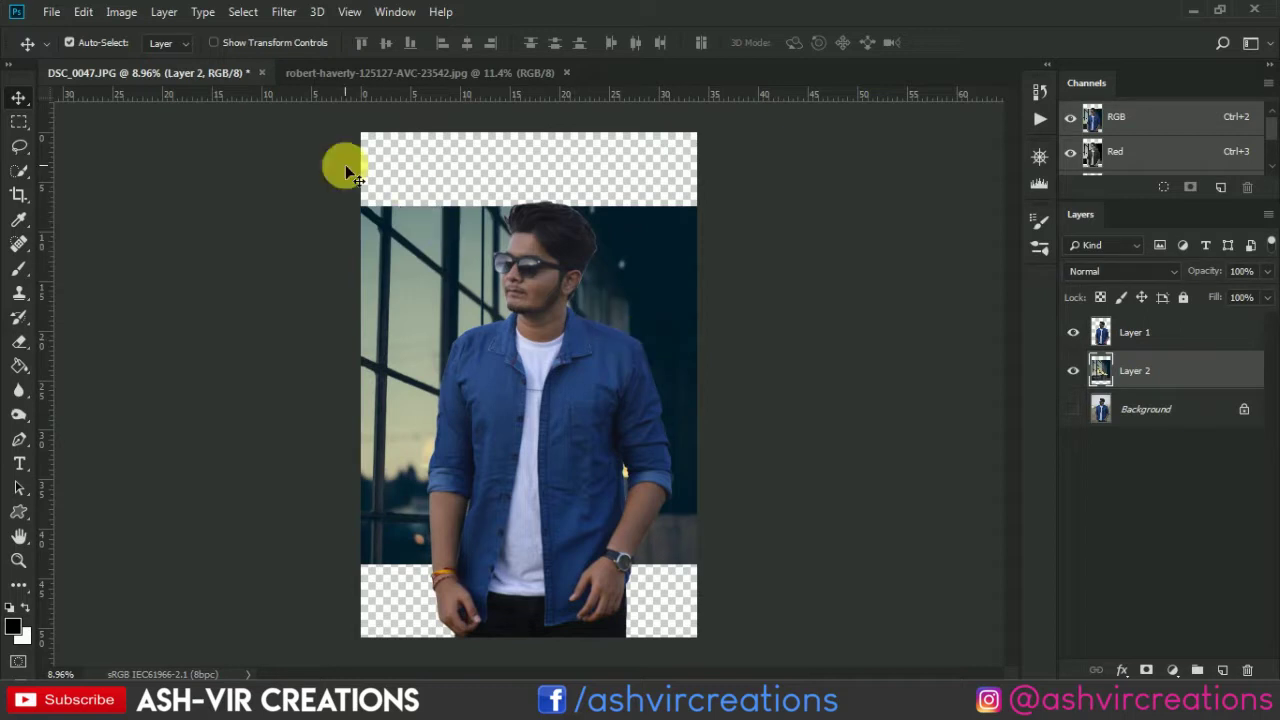
Step: Enlarge the pasted lamps photo with Free Transform to about 177% so it covers the whole canvas
{"action": "left_click", "coordinate": [84, 13]}
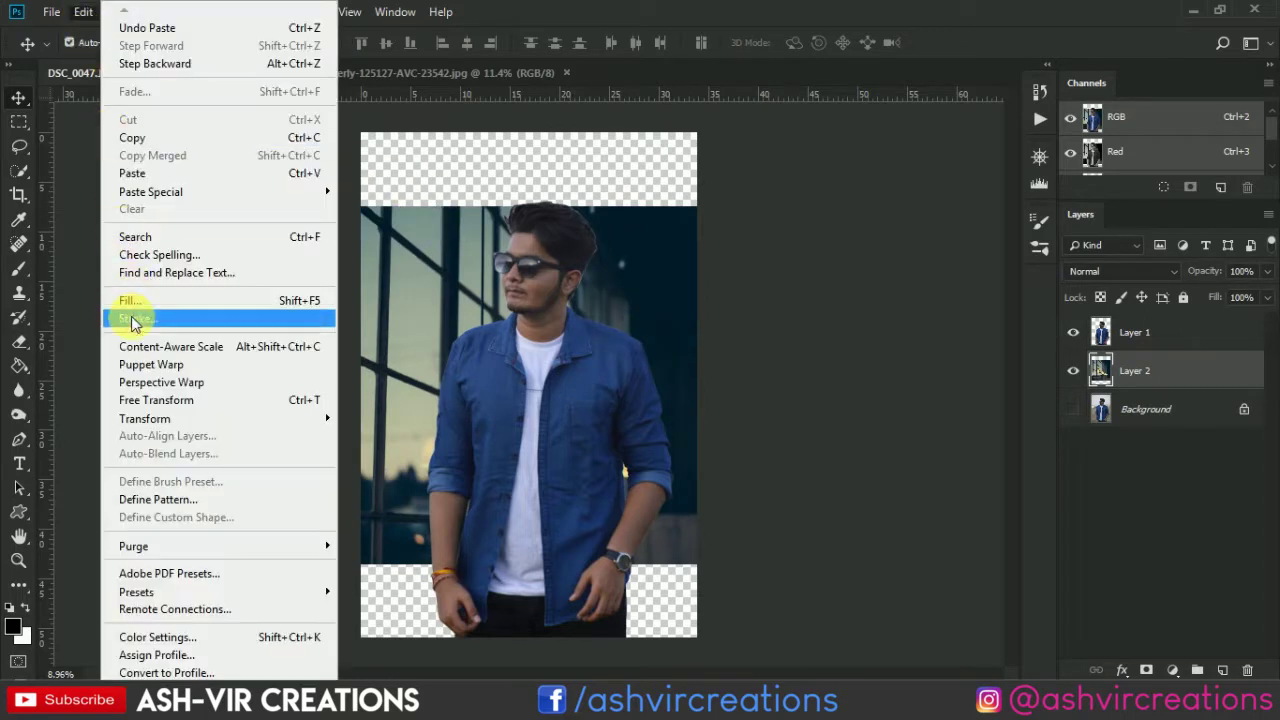
{"action": "left_click", "coordinate": [137, 402]}
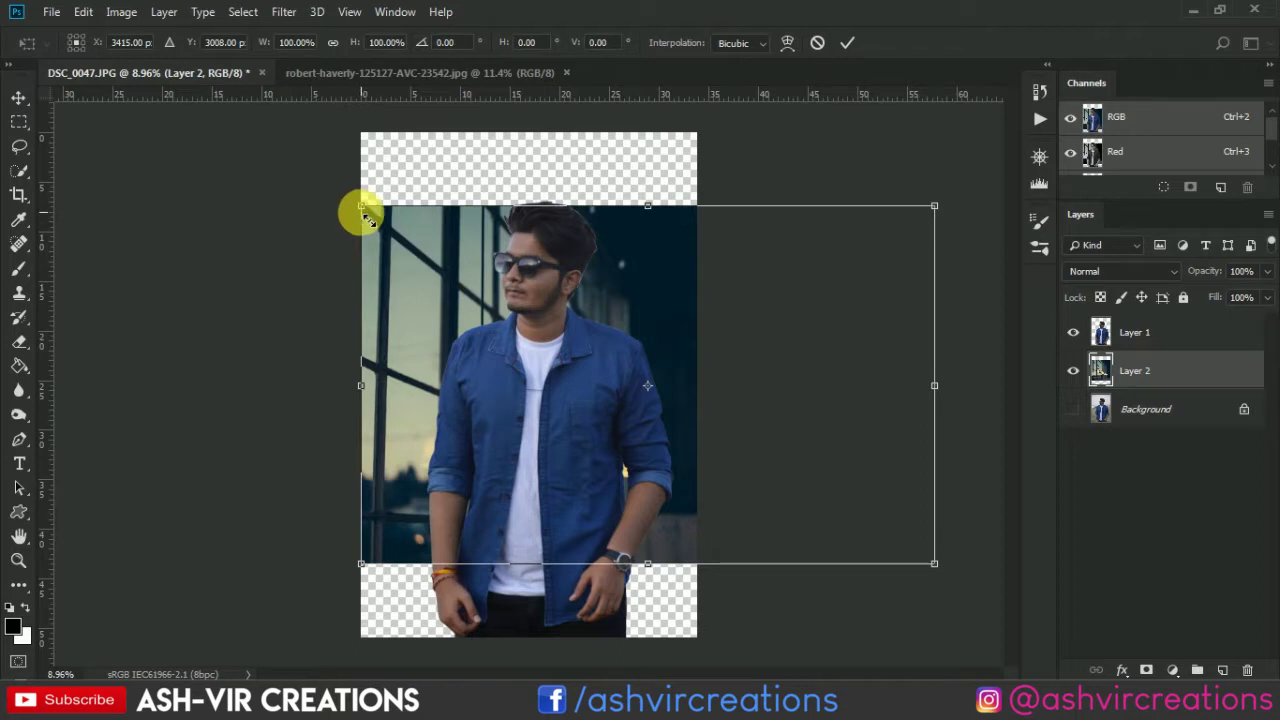
{"action": "left_click_drag", "start_coordinate": [354, 206], "coordinate": [240, 134]}
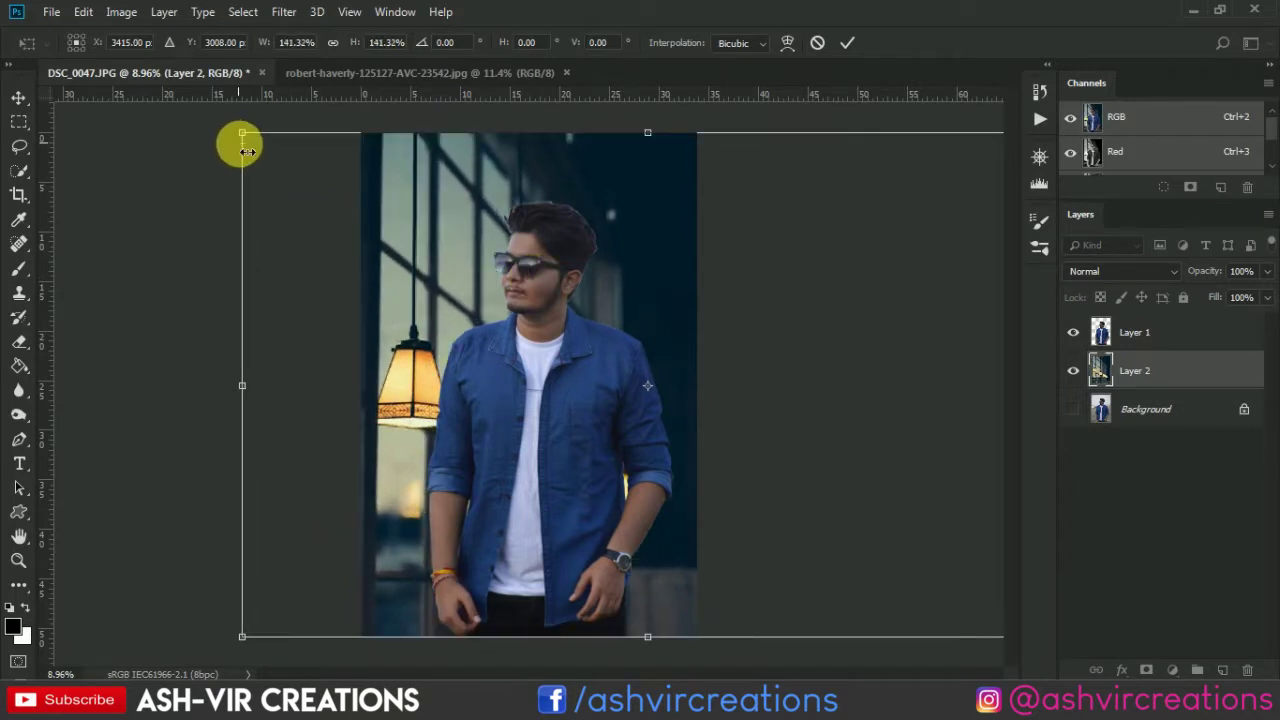
{"action": "key", "text": "ctrl+minus"}
{"action": "left_click_drag", "start_coordinate": [297, 186], "coordinate": [305, 237]}
{"action": "mouse_move", "coordinate": [280, 177]}
{"action": "left_mouse_down"}
{"action": "mouse_move", "coordinate": [276, 158]}
{"action": "mouse_move", "coordinate": [289, 171]}
{"action": "mouse_move", "coordinate": [288, 160]}
{"action": "left_mouse_up"}
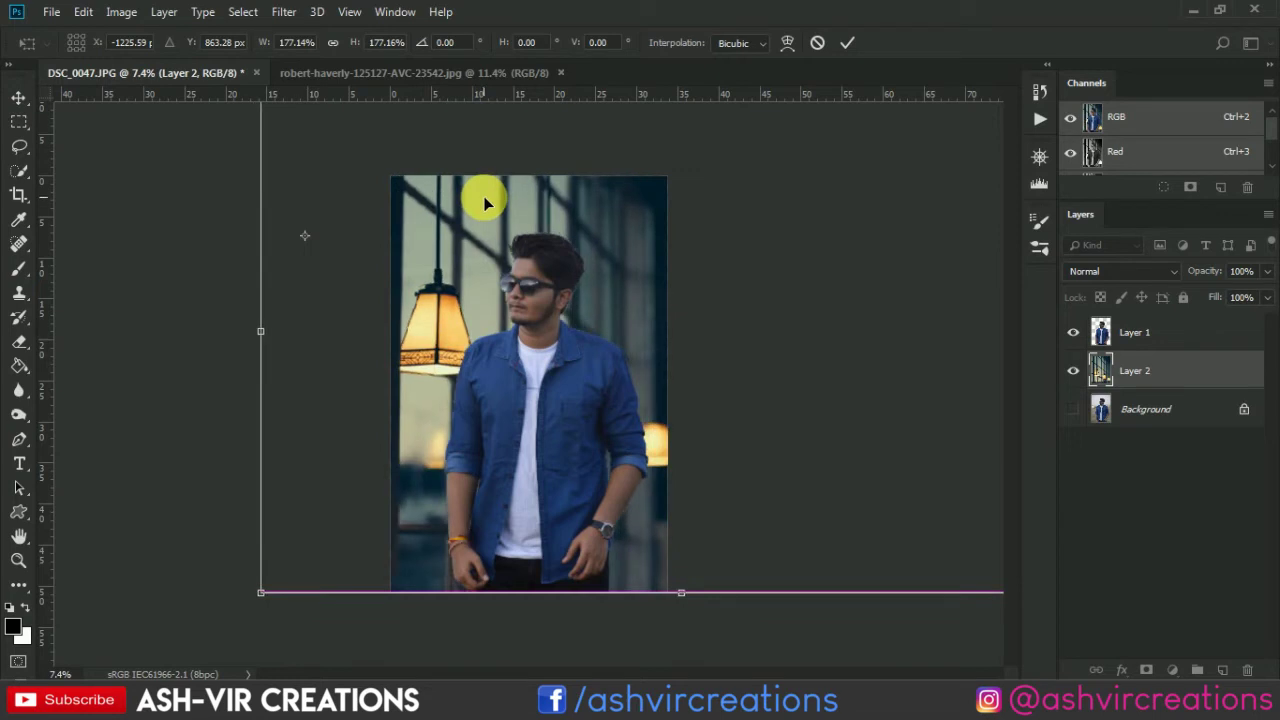
Step: Scale the lamps photo back to about 155%, keeping the lamp beside the man, and apply the transform
{"action": "scroll", "coordinate": [471, 205], "scroll_direction": "down", "scroll_amount": 2}
{"action": "left_click_drag", "start_coordinate": [346, 169], "coordinate": [417, 228]}
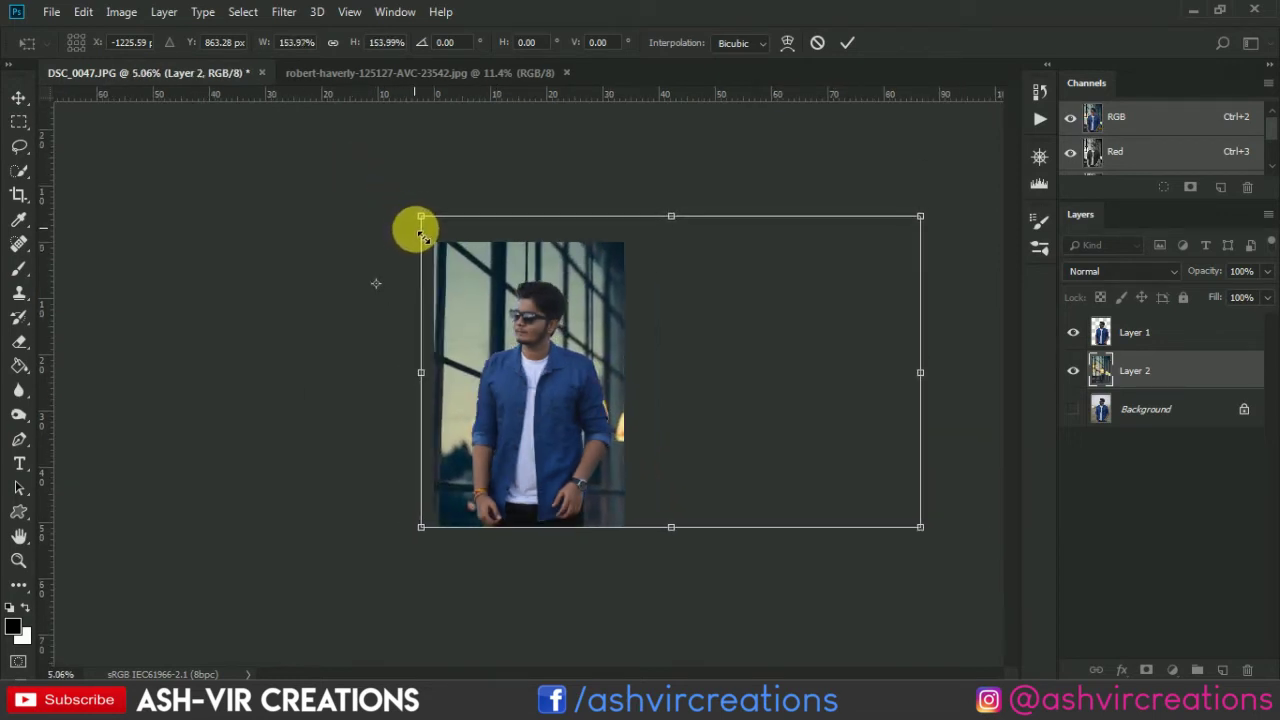
{"action": "scroll", "coordinate": [500, 275], "scroll_direction": "up", "scroll_amount": 1}
{"action": "scroll", "coordinate": [504, 272], "scroll_direction": "up", "scroll_amount": 1}
{"action": "left_click_drag", "start_coordinate": [606, 297], "coordinate": [583, 319]}
{"action": "scroll", "coordinate": [532, 310], "scroll_direction": "up", "scroll_amount": 2}
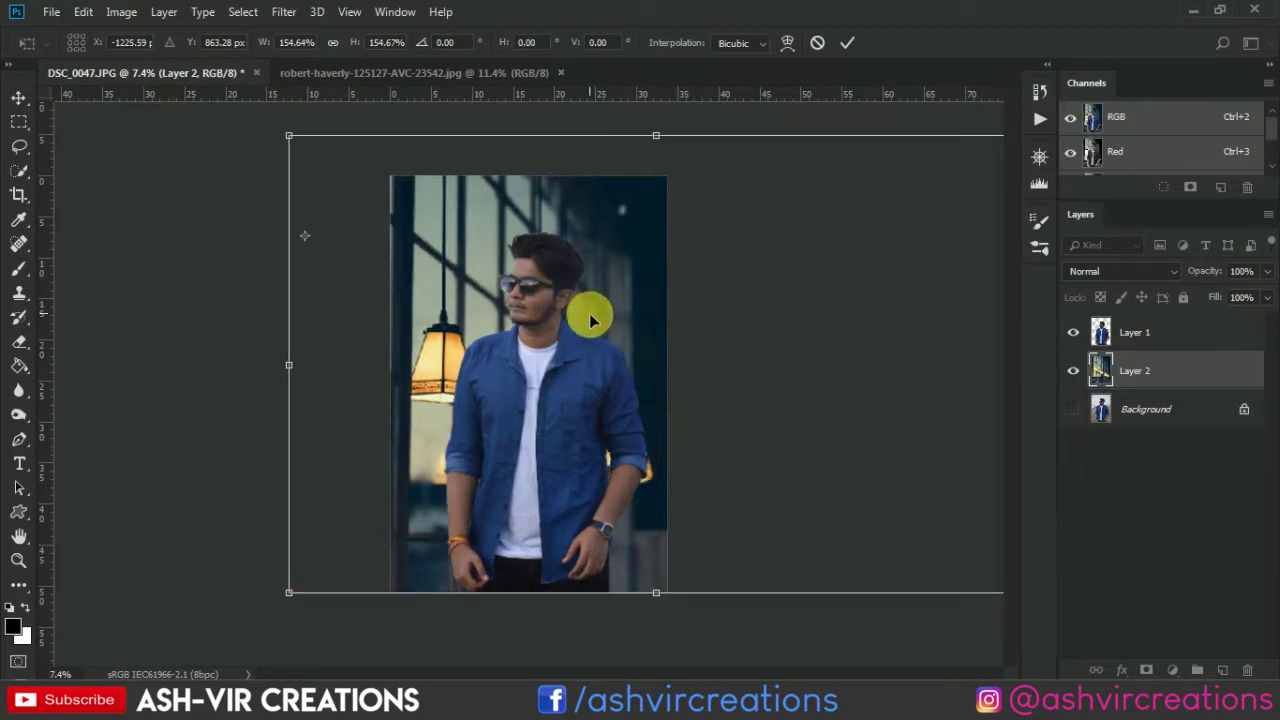
{"action": "key", "text": "Return"}
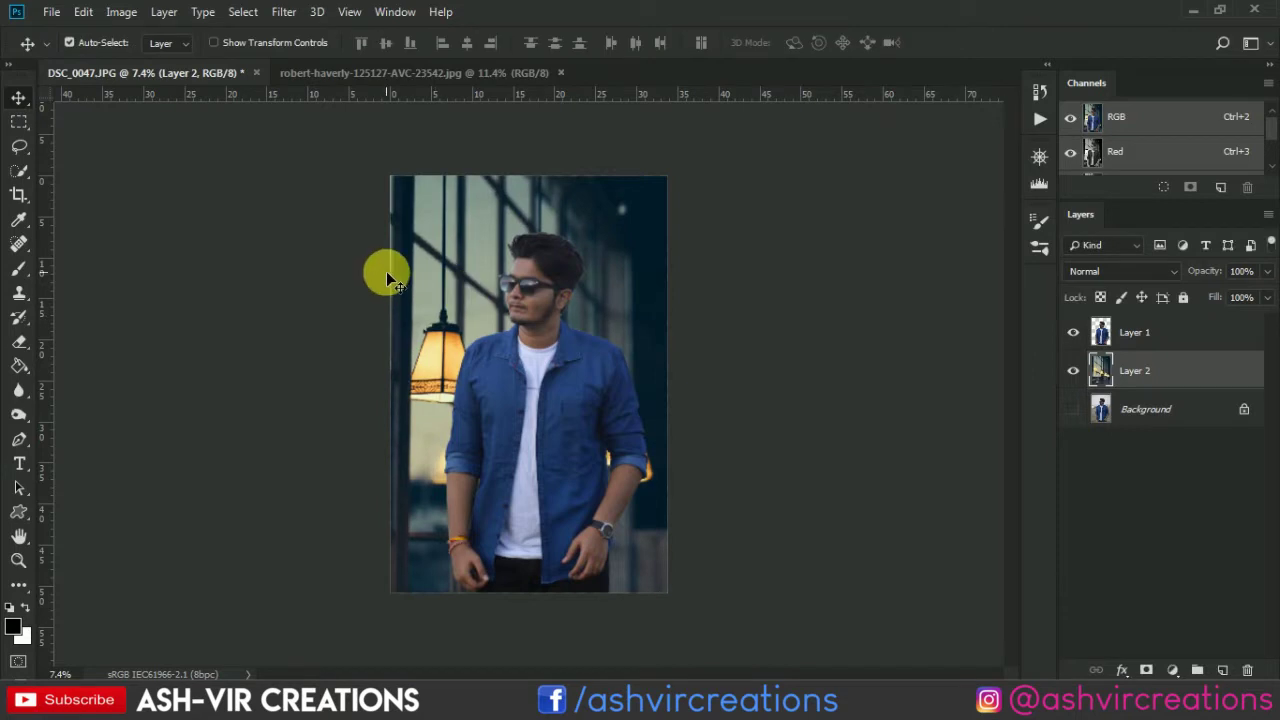
Step: Extend the canvas with the Crop tool above and on both sides of the man to include more of the lamps background
{"action": "scroll", "coordinate": [384, 274], "scroll_direction": "up", "scroll_amount": 1}
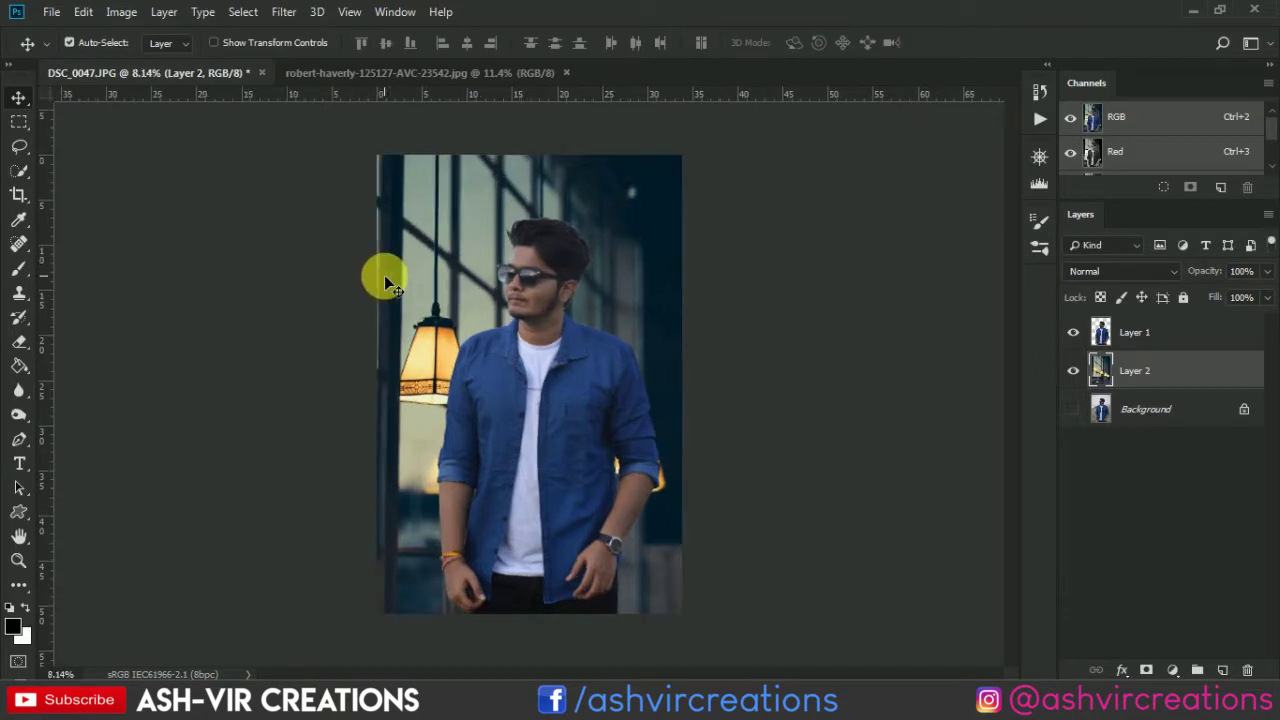
{"action": "left_click", "coordinate": [20, 196]}
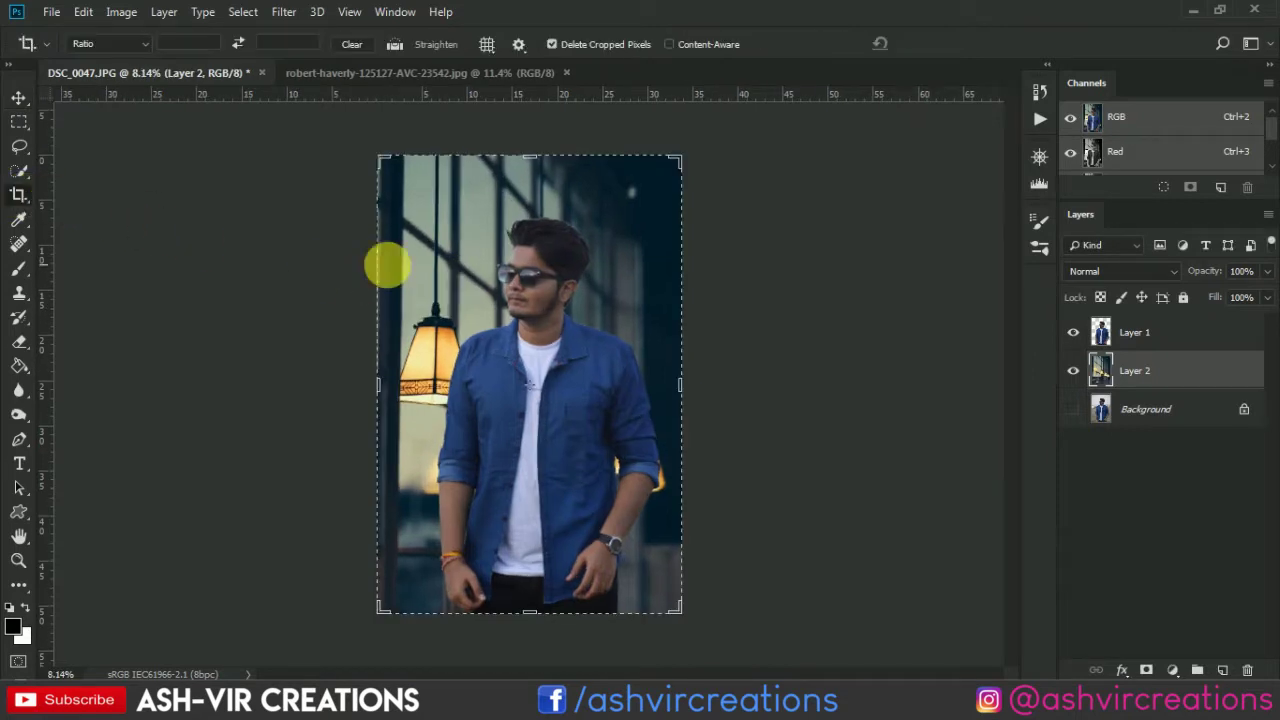
{"action": "left_click", "coordinate": [487, 283]}
{"action": "scroll", "coordinate": [487, 283], "scroll_direction": "down", "scroll_amount": 3}
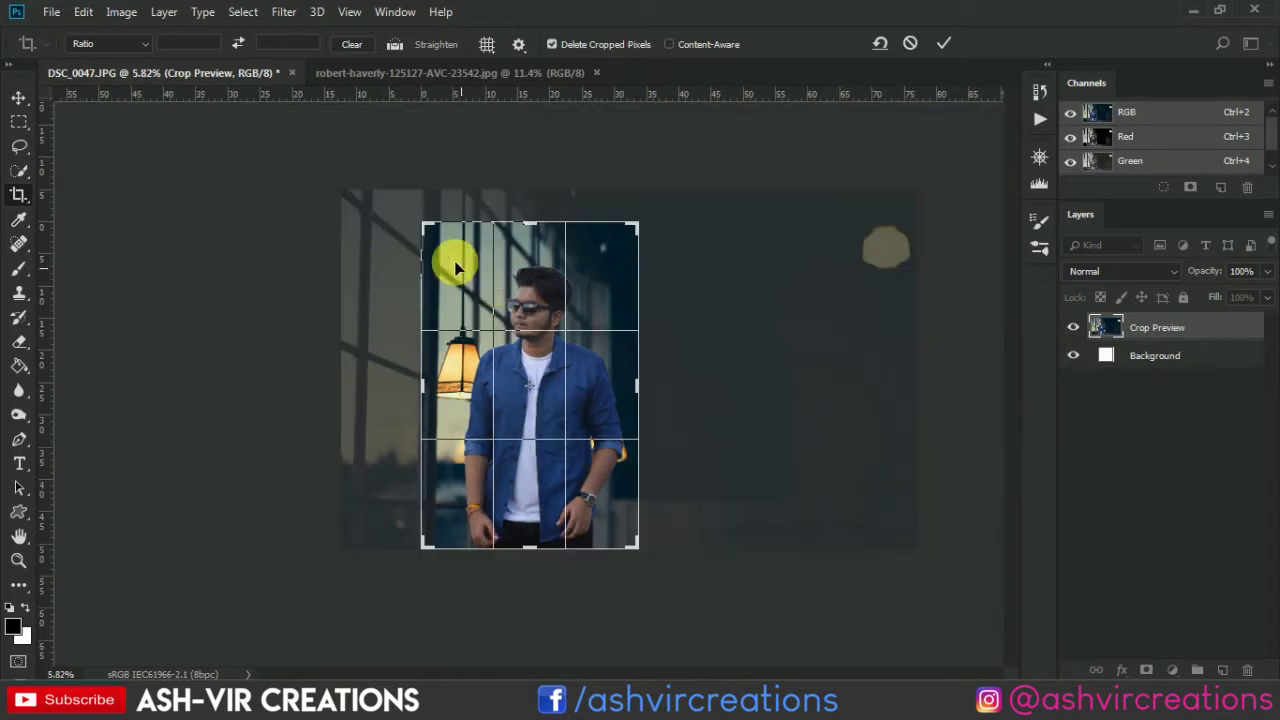
{"action": "left_click_drag", "start_coordinate": [426, 222], "coordinate": [410, 211]}
{"action": "key", "text": "ctrl+r"}
{"action": "left_click_drag", "start_coordinate": [660, 385], "coordinate": [680, 428]}
{"action": "scroll", "coordinate": [604, 349], "scroll_direction": "up", "scroll_amount": 1}
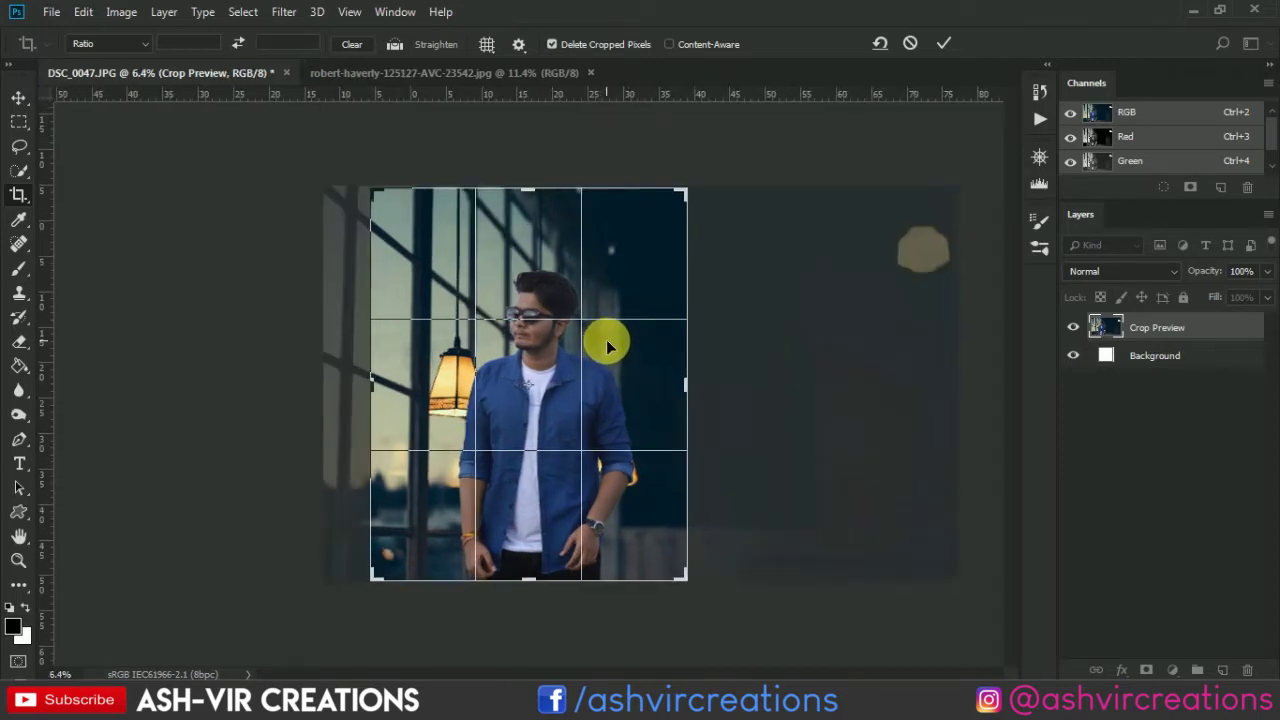
{"action": "scroll", "coordinate": [531, 301], "scroll_direction": "up", "scroll_amount": 2}
{"action": "scroll", "coordinate": [531, 301], "scroll_direction": "up", "scroll_amount": 1}
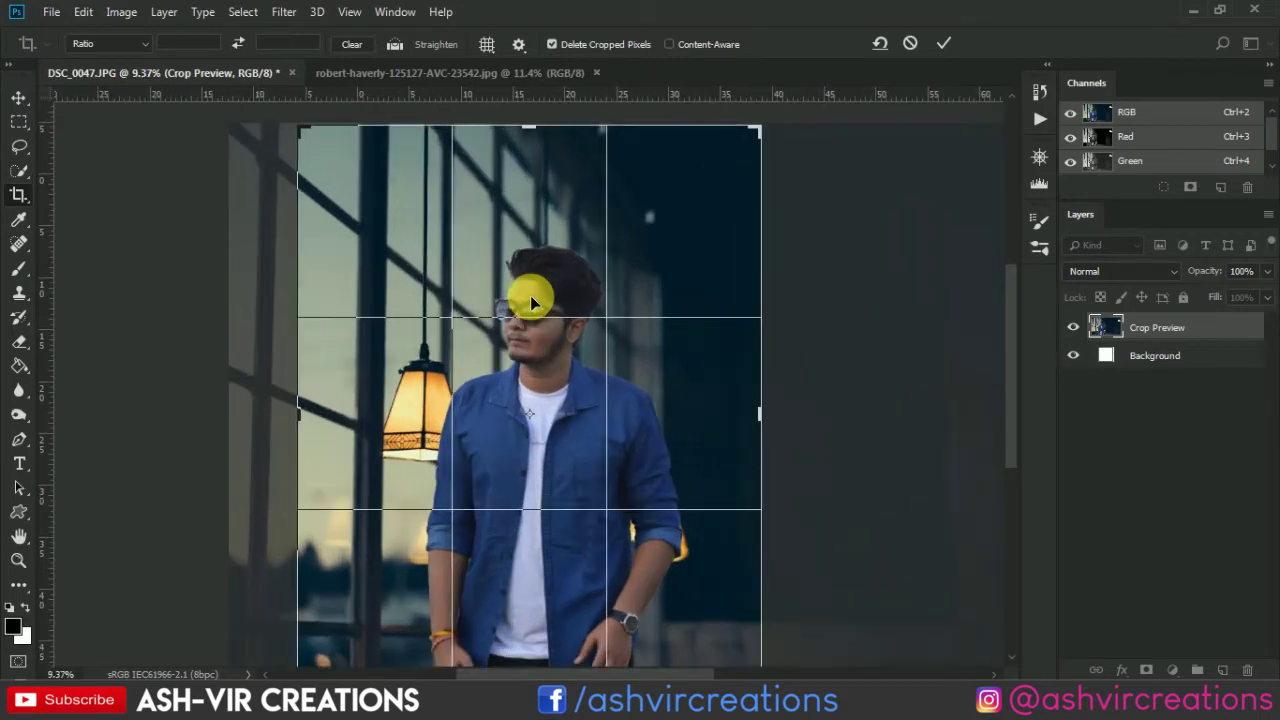
{"action": "scroll", "coordinate": [531, 301], "scroll_direction": "down", "scroll_amount": 3}
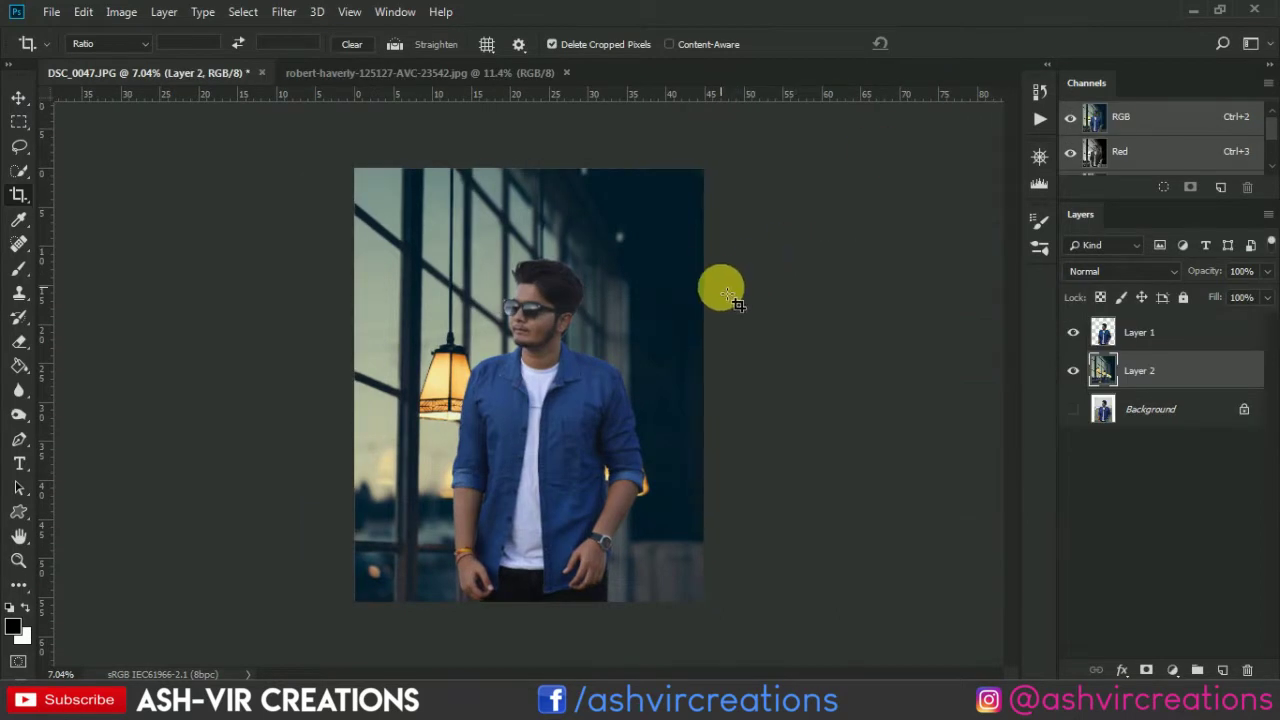
Step: Undo the canvas extension and shift the lamps photo slightly to the right behind the man
{"action": "key", "text": "v"}
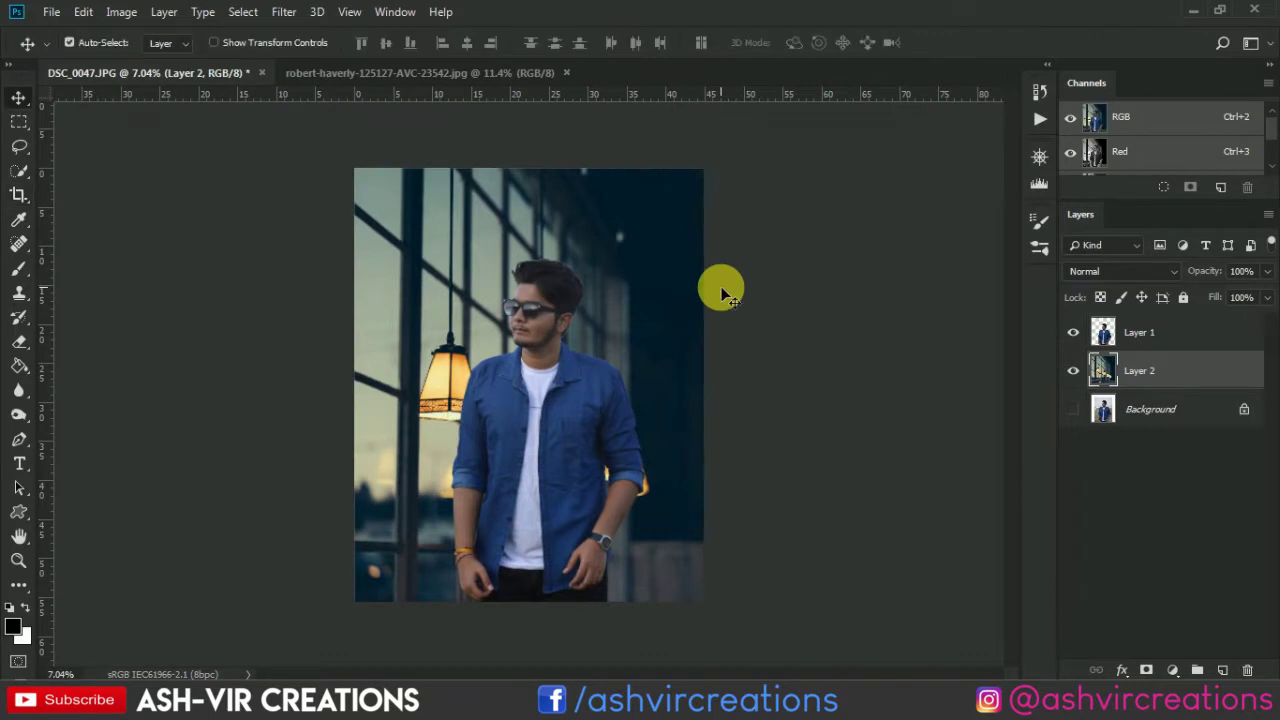
{"action": "key", "text": "ctrl+plus"}
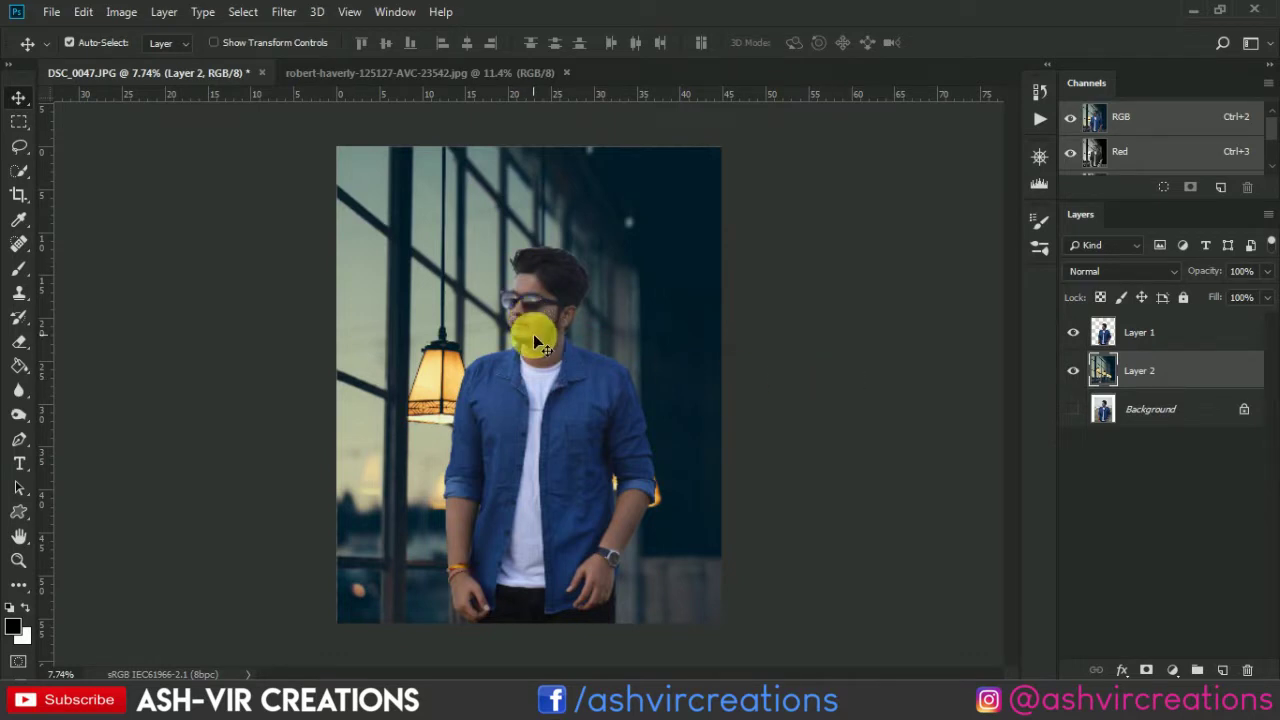
{"action": "key", "text": "ctrl"}
{"action": "key", "text": "ctrl+z"}
{"action": "left_click_drag", "start_coordinate": [608, 245], "coordinate": [647, 258]}
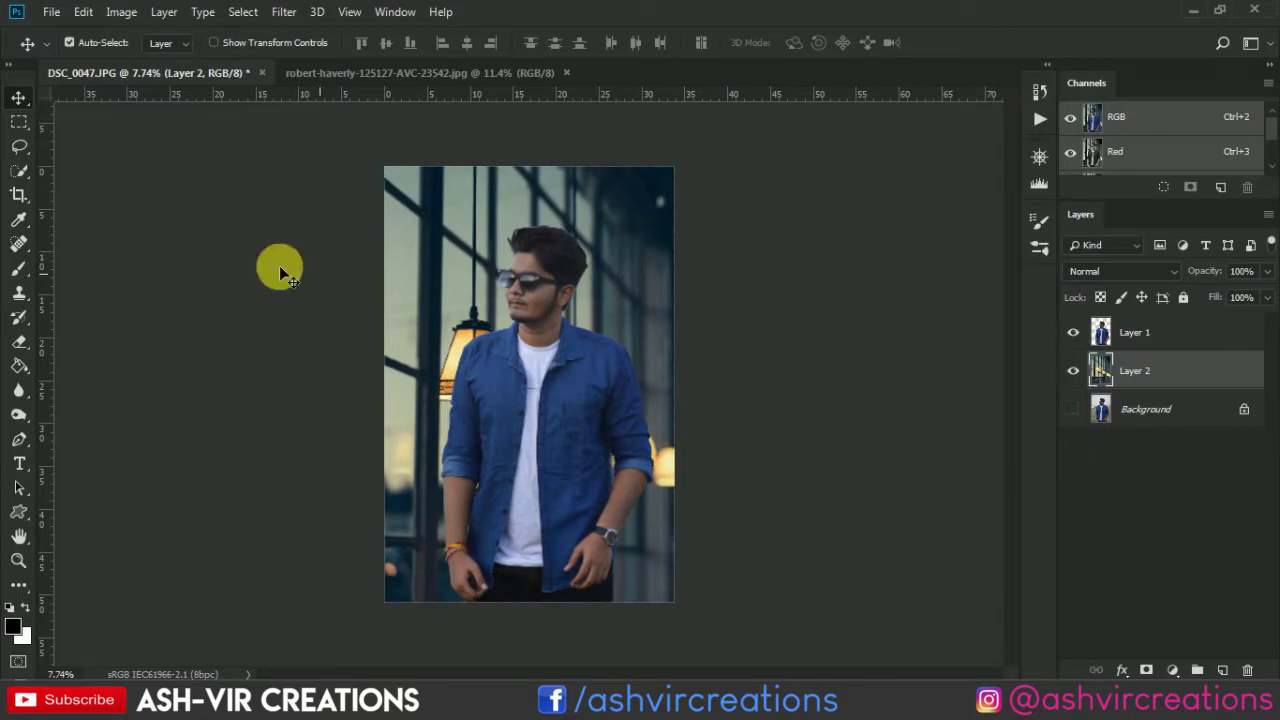
Step: Extend the canvas with the Crop tool above and on both sides of the man and apply the crop
{"action": "left_click", "coordinate": [19, 194]}
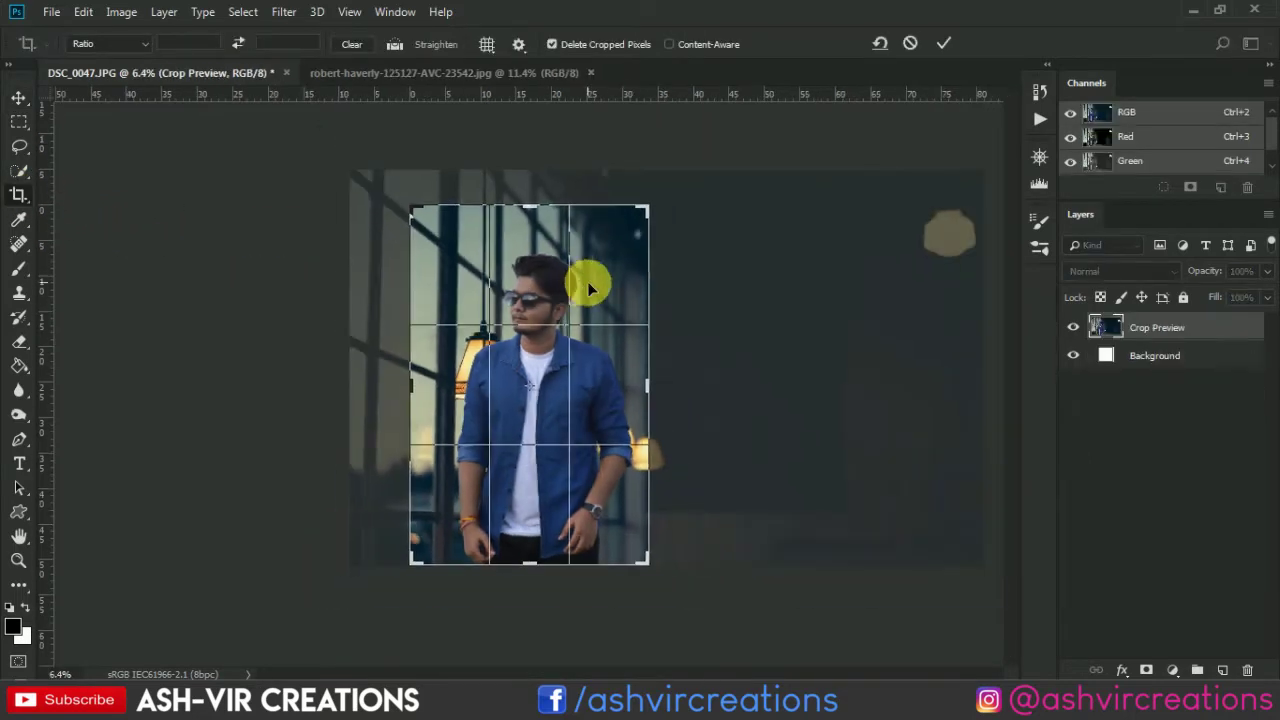
{"action": "left_click_drag", "start_coordinate": [645, 208], "coordinate": [672, 197]}
{"action": "left_click_drag", "start_coordinate": [397, 393], "coordinate": [380, 366]}
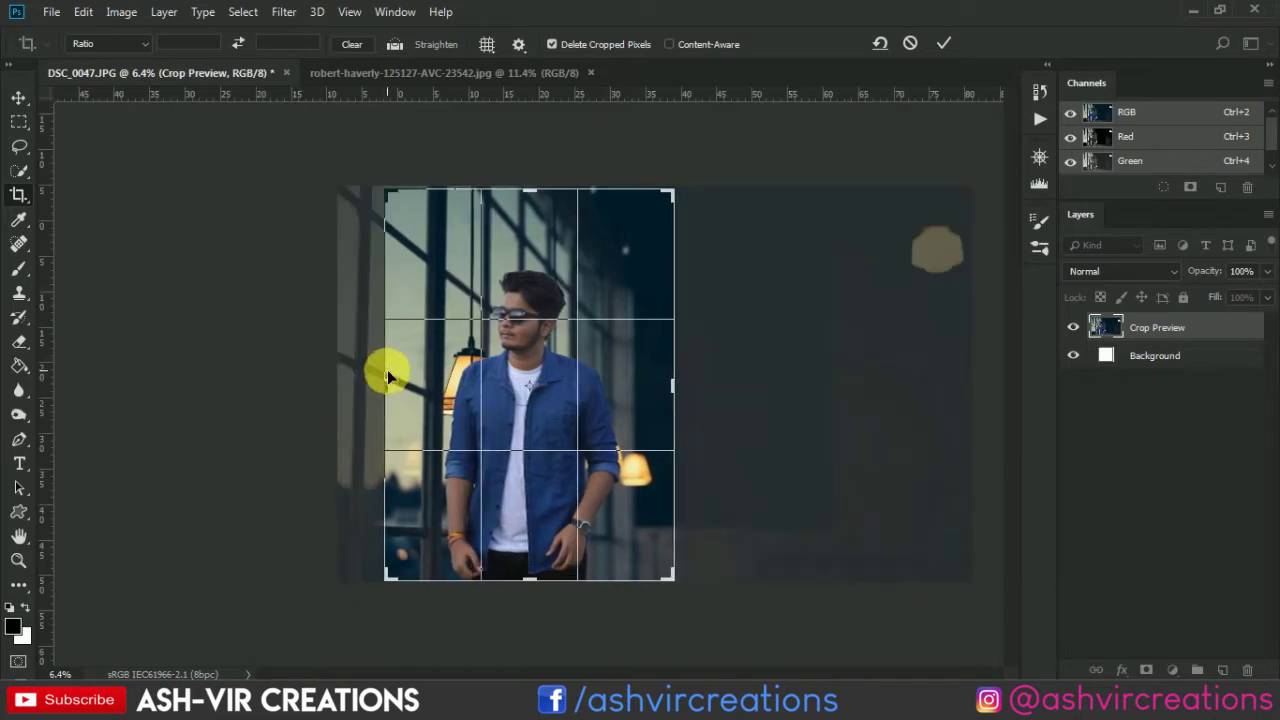
{"action": "left_click", "coordinate": [943, 43]}
{"action": "key", "text": "v"}
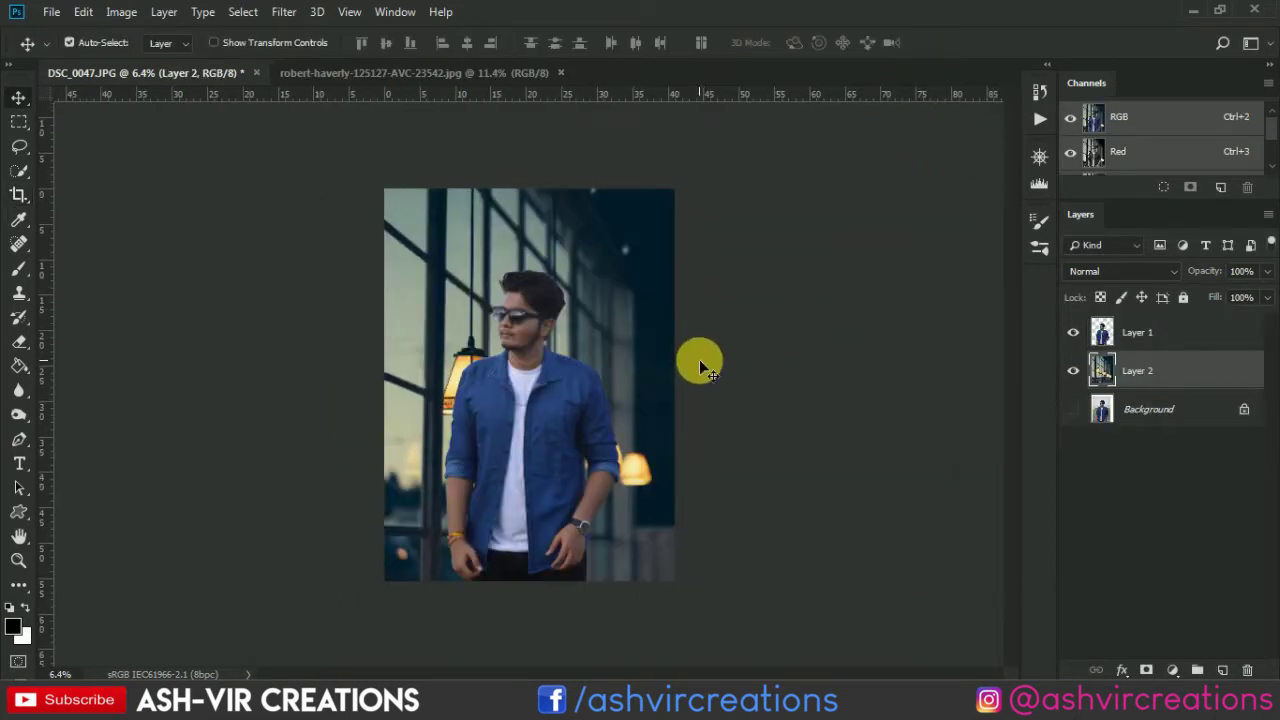
{"action": "key", "text": "ctrl+0"}
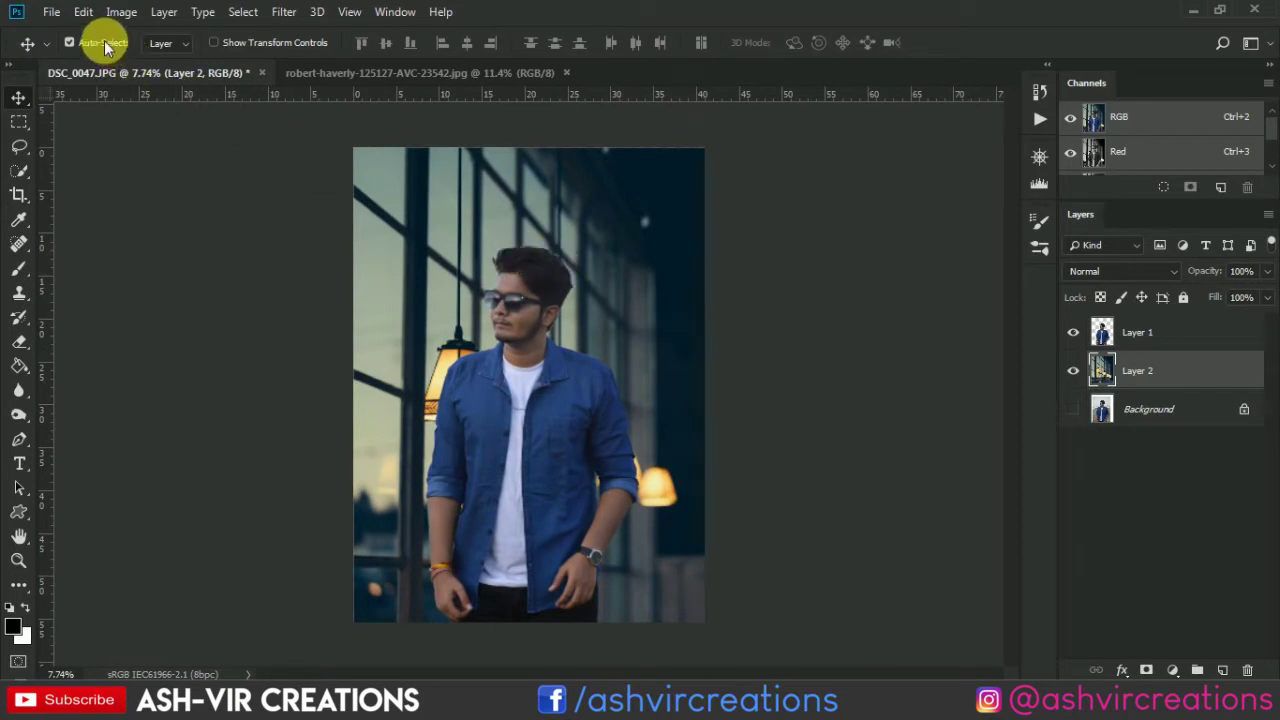
Step: Open the PNG of wooden cubes and bring the cubes into the man's composition as a new layer
{"action": "left_click", "coordinate": [55, 12]}
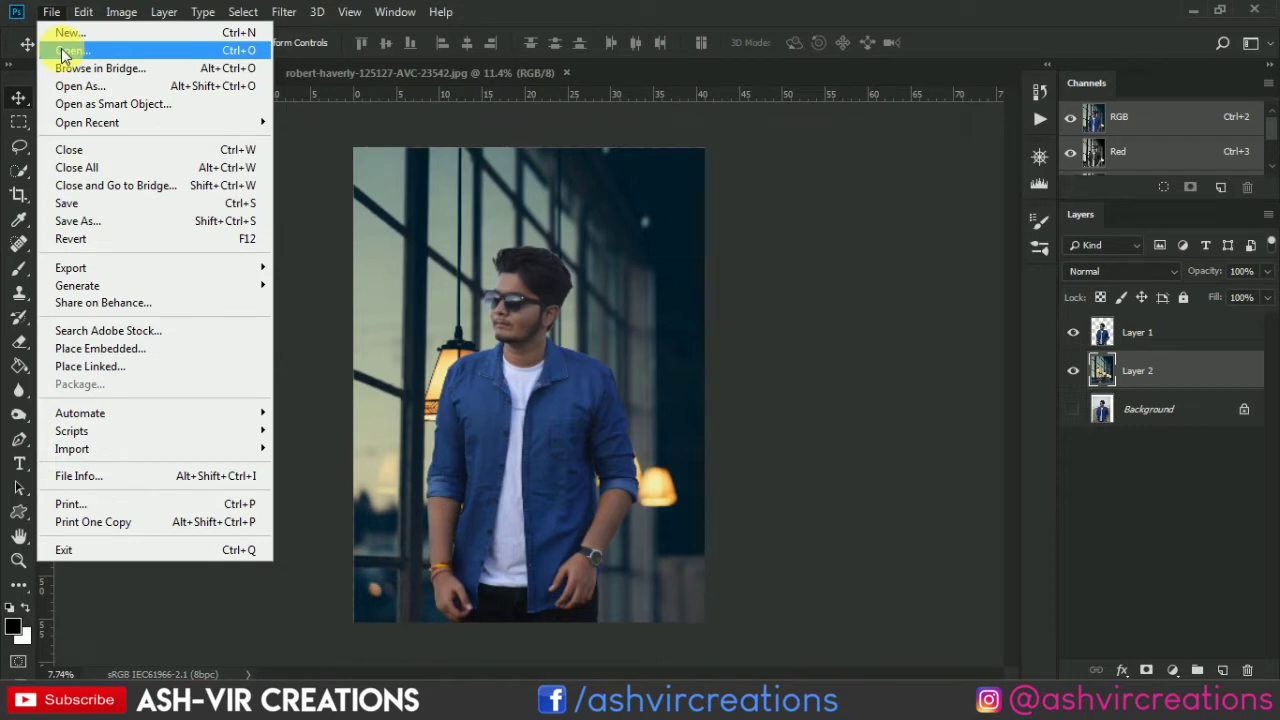
{"action": "left_click", "coordinate": [63, 52]}
{"action": "left_click", "coordinate": [206, 138]}
{"action": "double_click", "coordinate": [206, 138]}
{"action": "left_click_drag", "start_coordinate": [491, 337], "coordinate": [487, 285]}
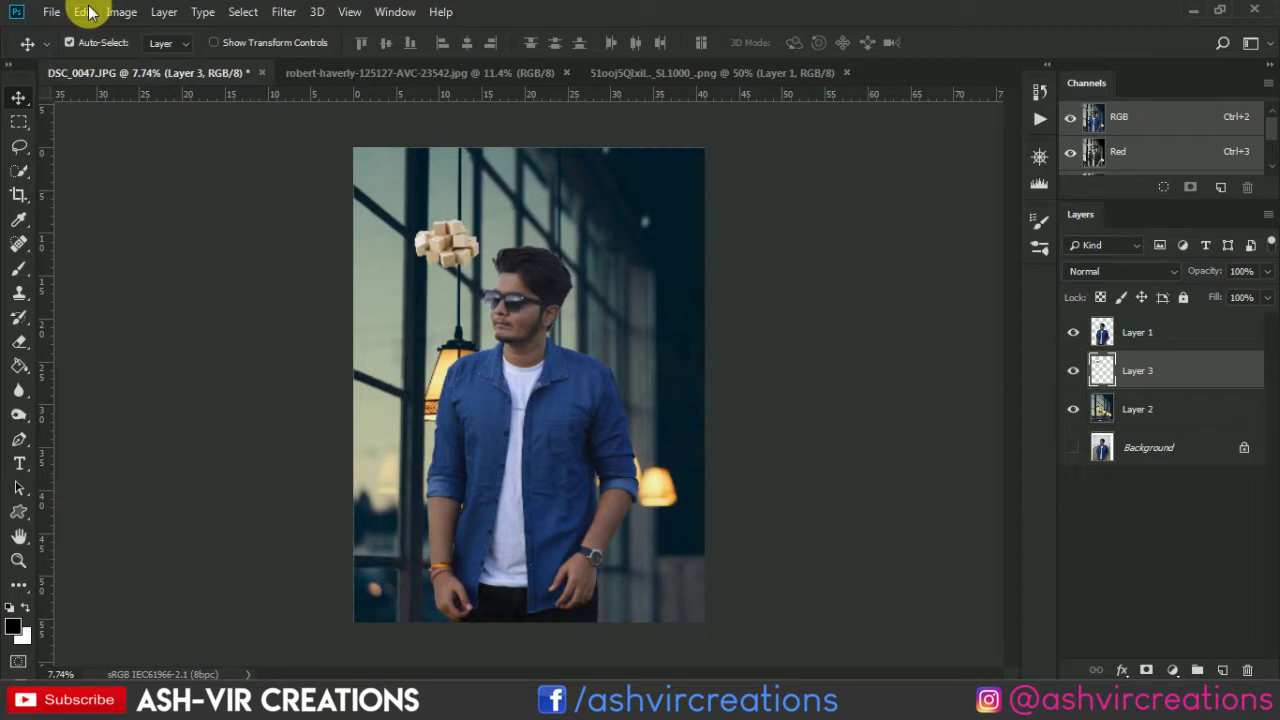
Step: Enlarge the wooden cubes to about three times their size with Free Transform and place them in front of the man's chest
{"action": "key", "text": "ctrl+t"}
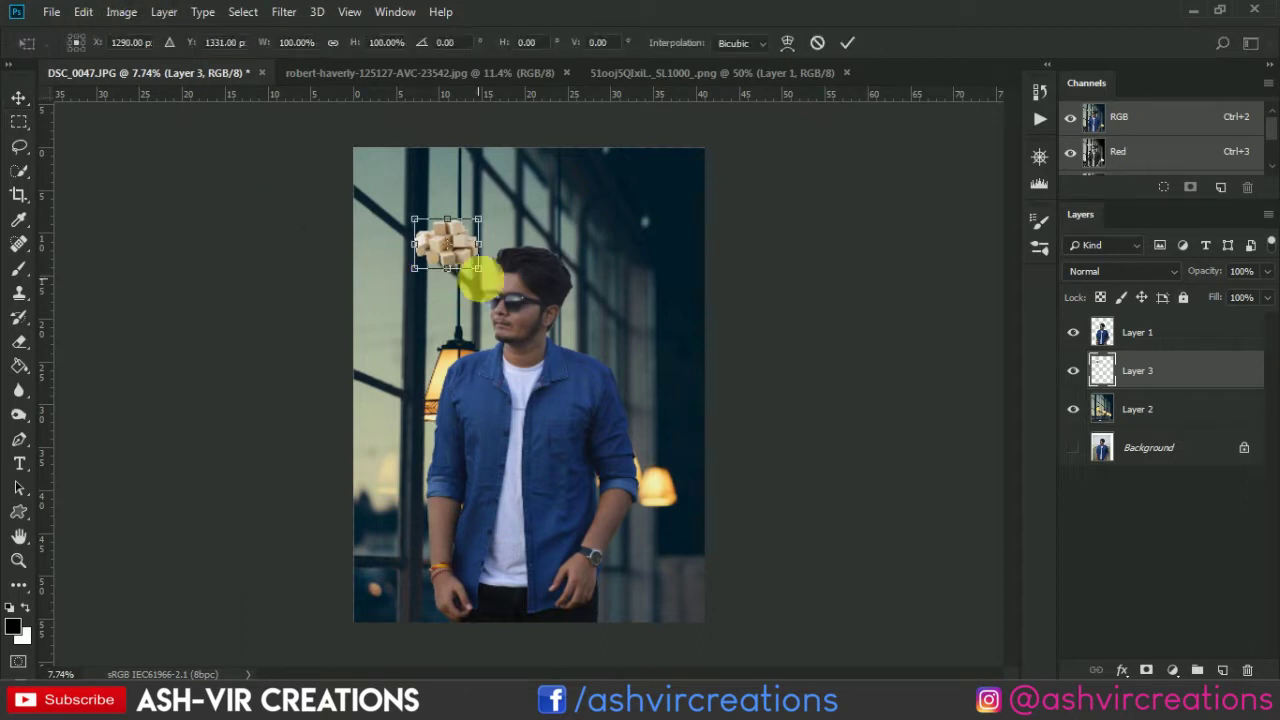
{"action": "left_click_drag", "start_coordinate": [481, 269], "coordinate": [538, 335]}
{"action": "left_click_drag", "start_coordinate": [472, 239], "coordinate": [563, 268]}
{"action": "key", "text": "Return"}
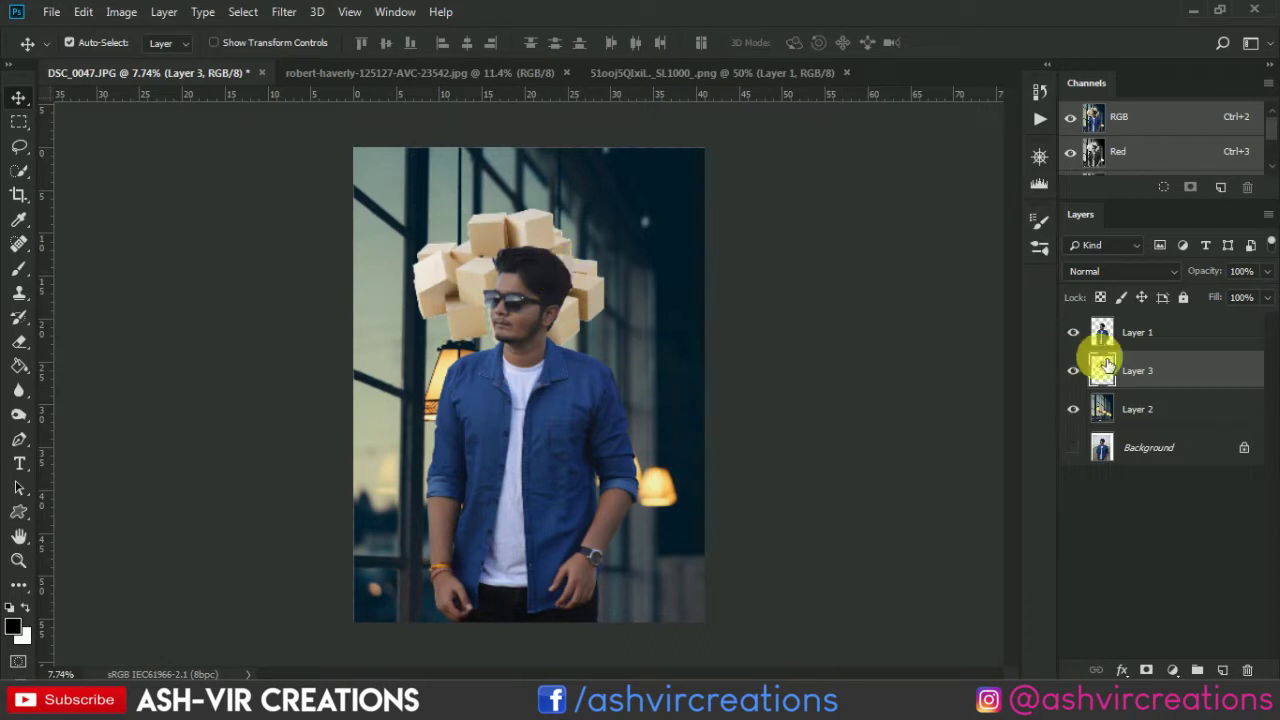
{"action": "left_click_drag", "start_coordinate": [1135, 374], "coordinate": [1143, 337]}
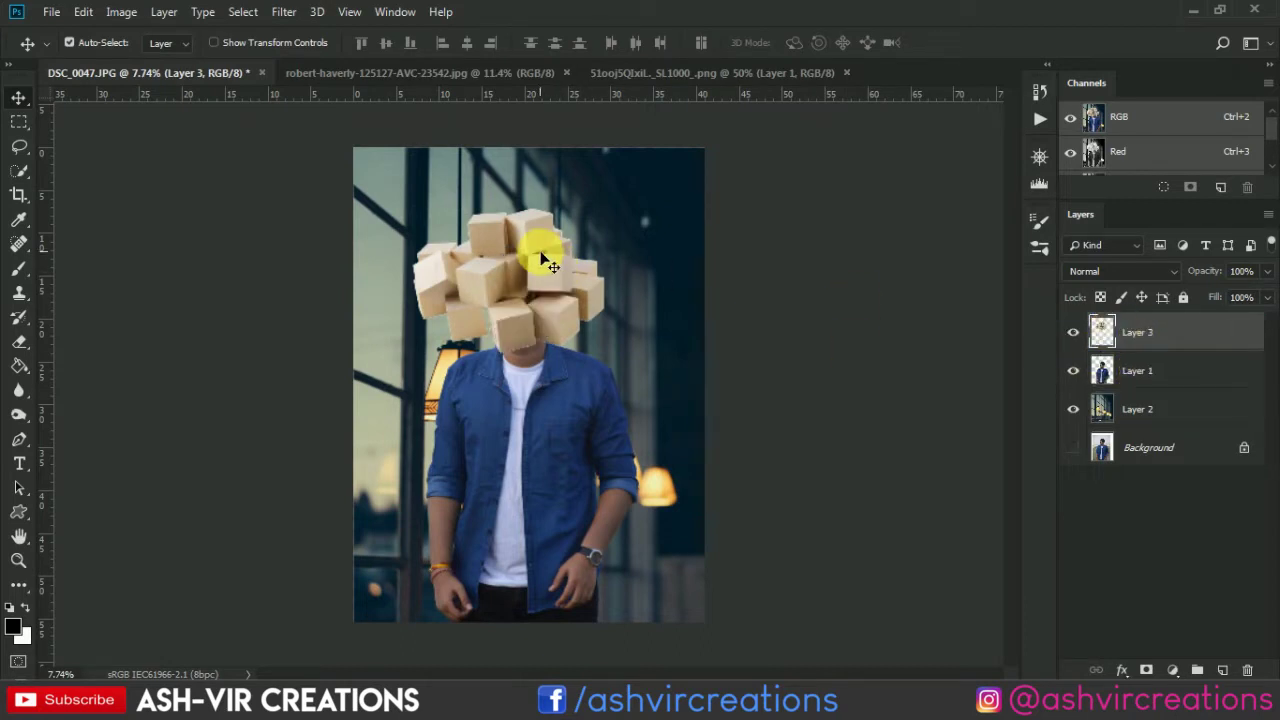
{"action": "left_click_drag", "start_coordinate": [543, 251], "coordinate": [549, 332]}
Step: Blur the wooden cubes layer with a Gaussian Blur of 35 pixels radius
{"action": "left_click", "coordinate": [285, 12]}
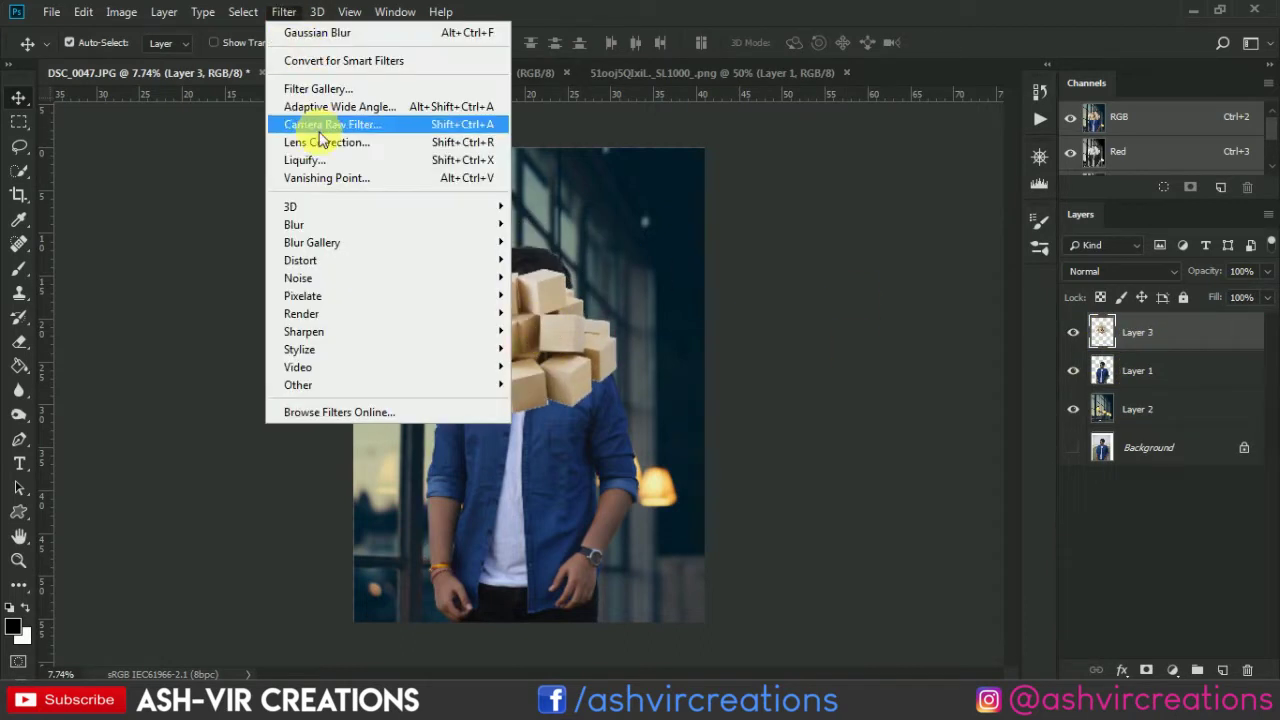
{"action": "mouse_move", "coordinate": [325, 222]}
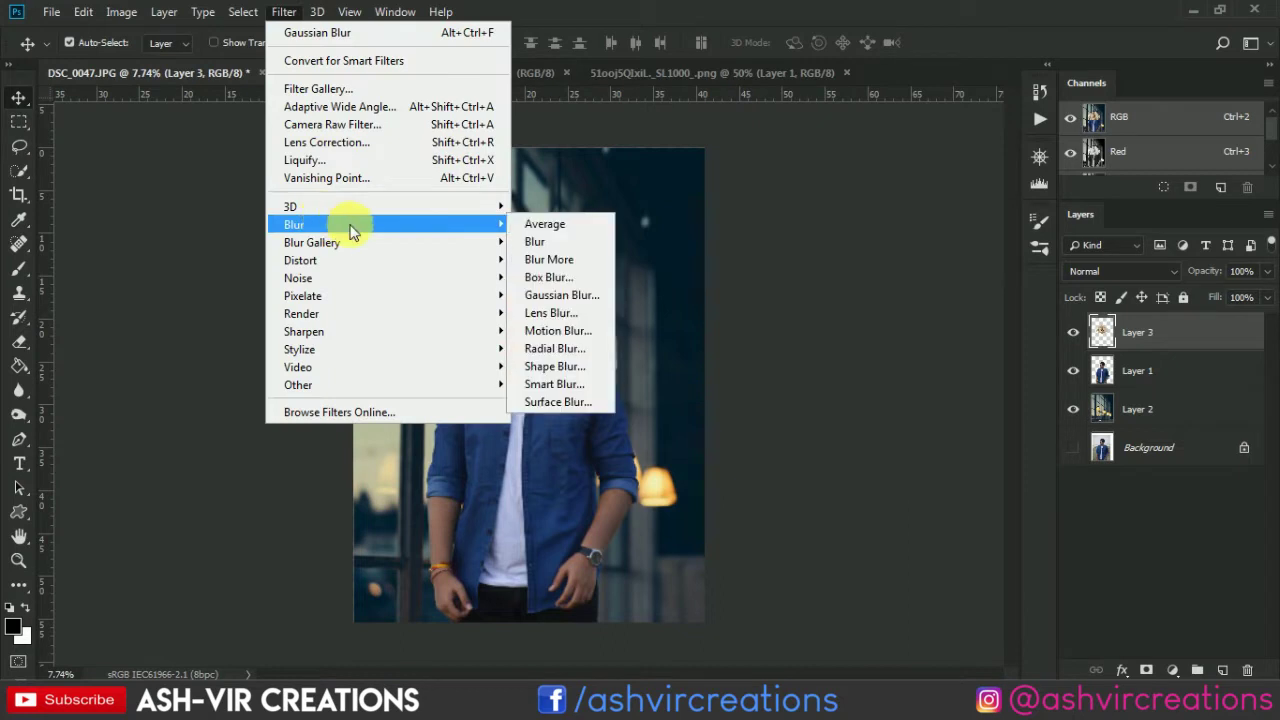
{"action": "left_click", "coordinate": [560, 295]}
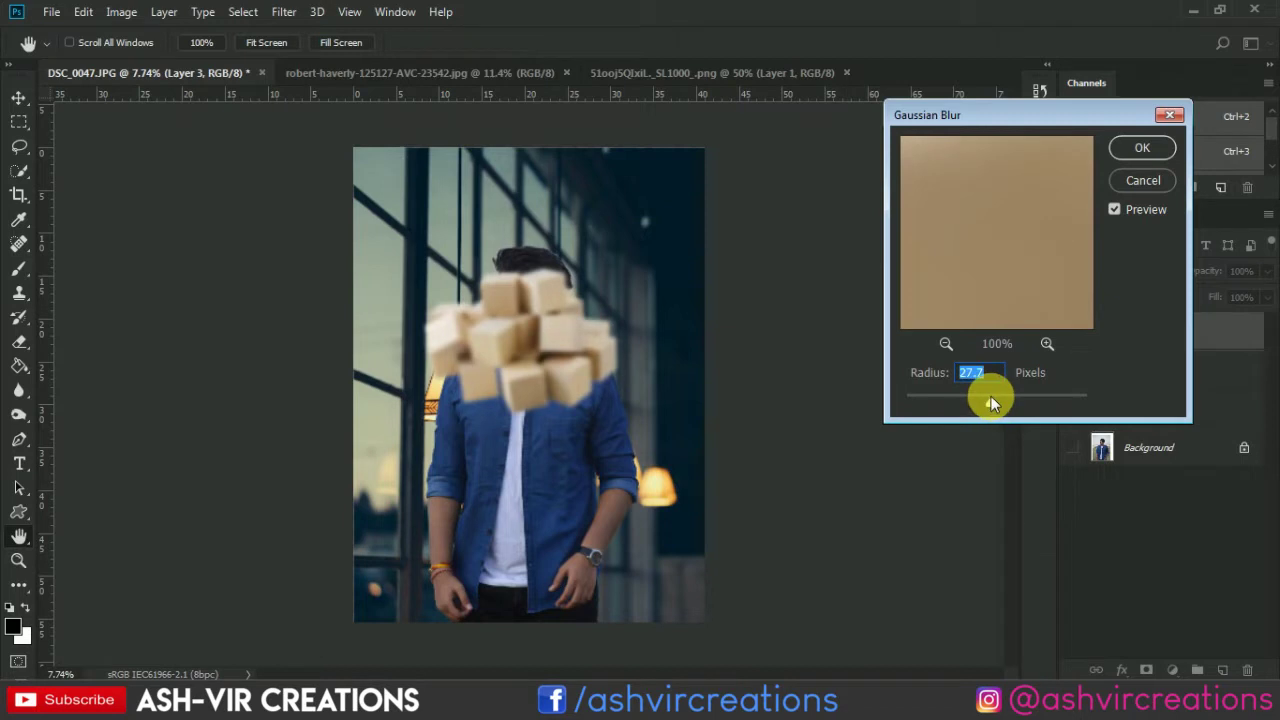
{"action": "type", "text": "35"}
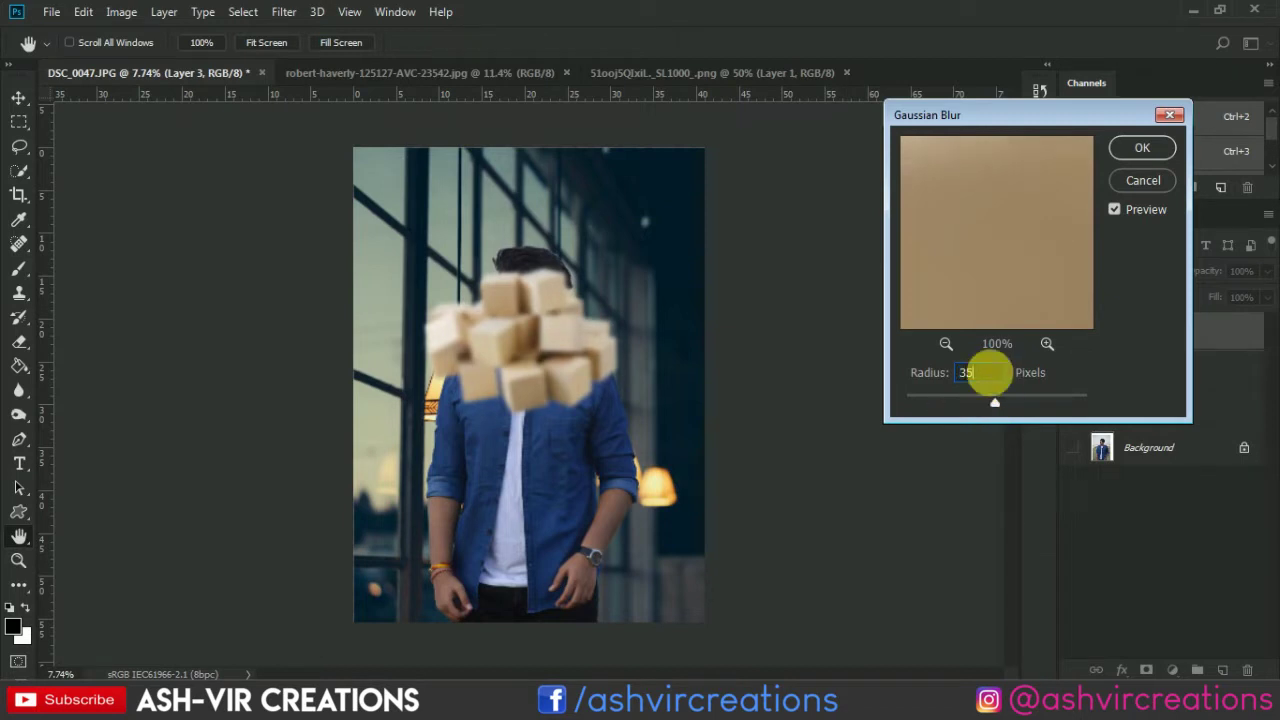
{"action": "left_click", "coordinate": [1124, 150]}
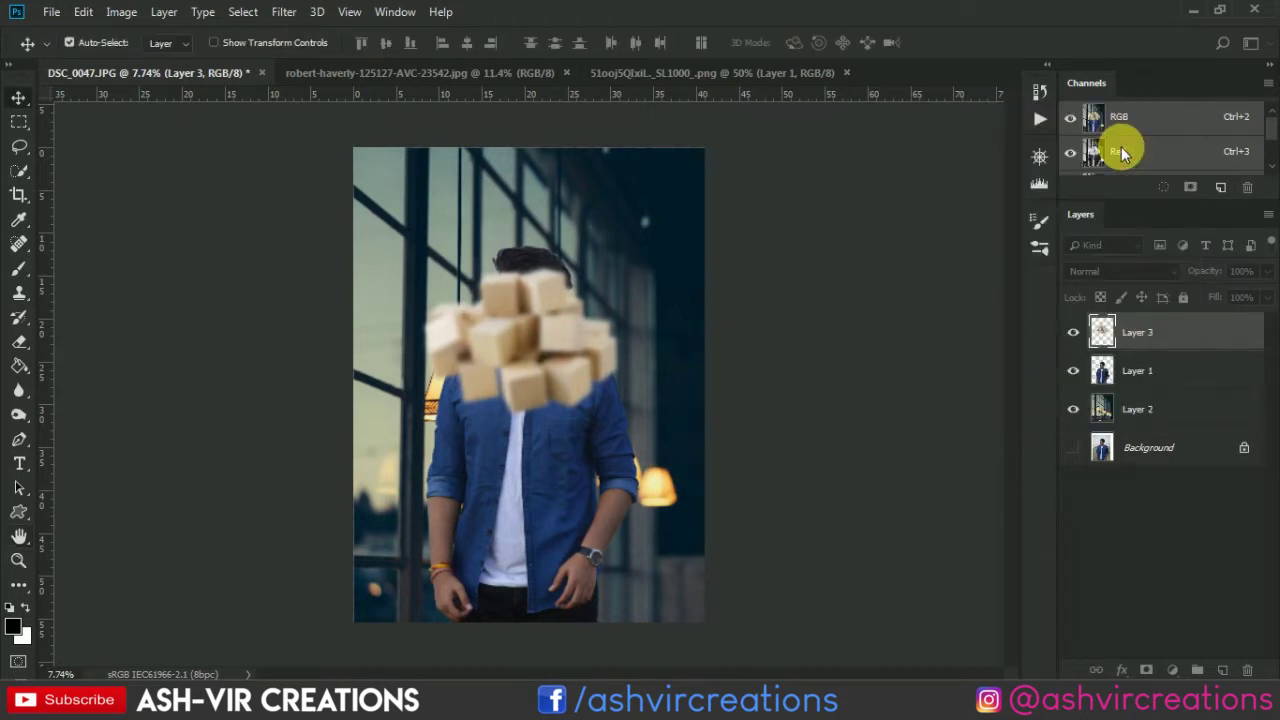
Step: Add a Hue/Saturation adjustment clipped to the cubes layer with Saturation -97 and Lightness -10
{"action": "left_click", "coordinate": [1173, 670]}
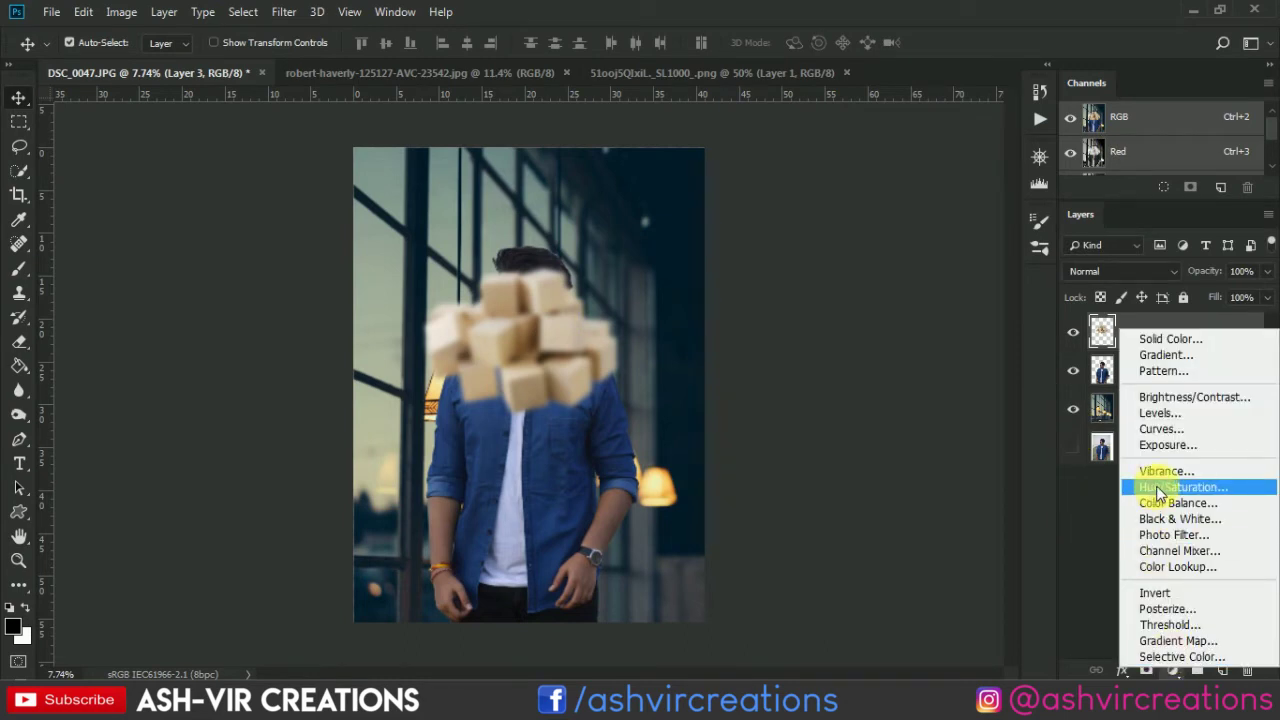
{"action": "left_click", "coordinate": [1158, 488]}
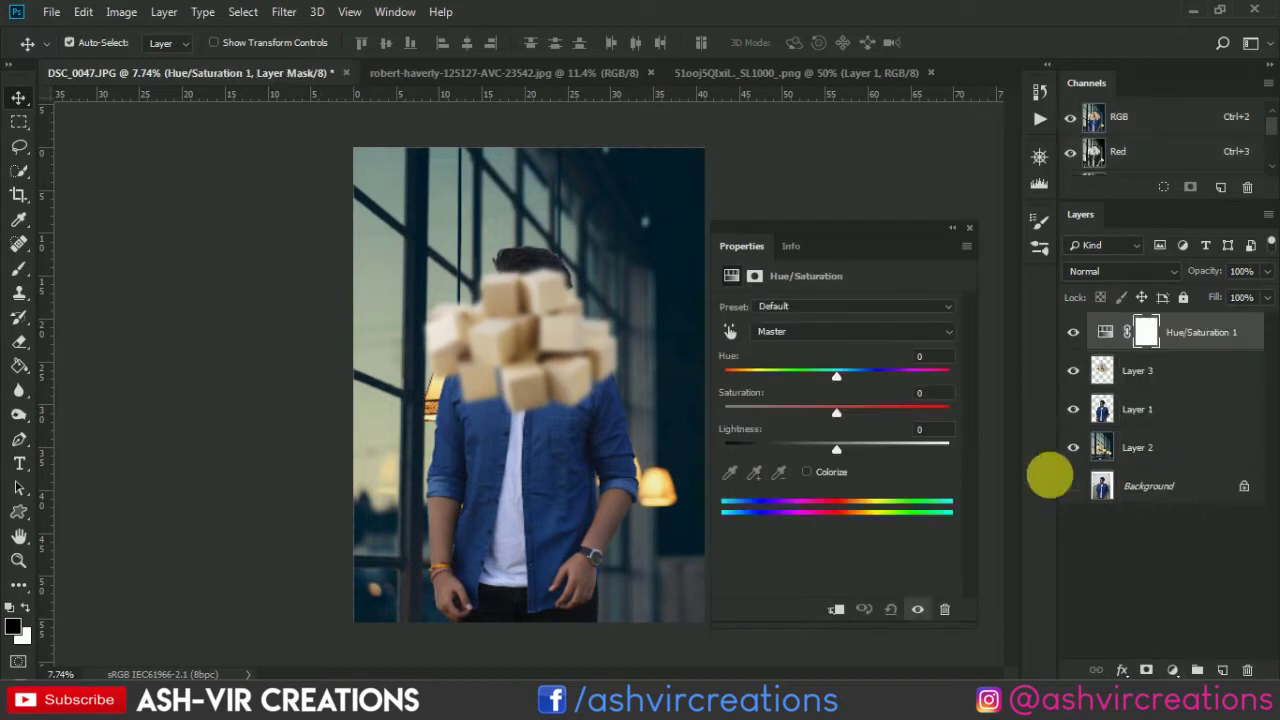
{"action": "left_click", "coordinate": [838, 609]}
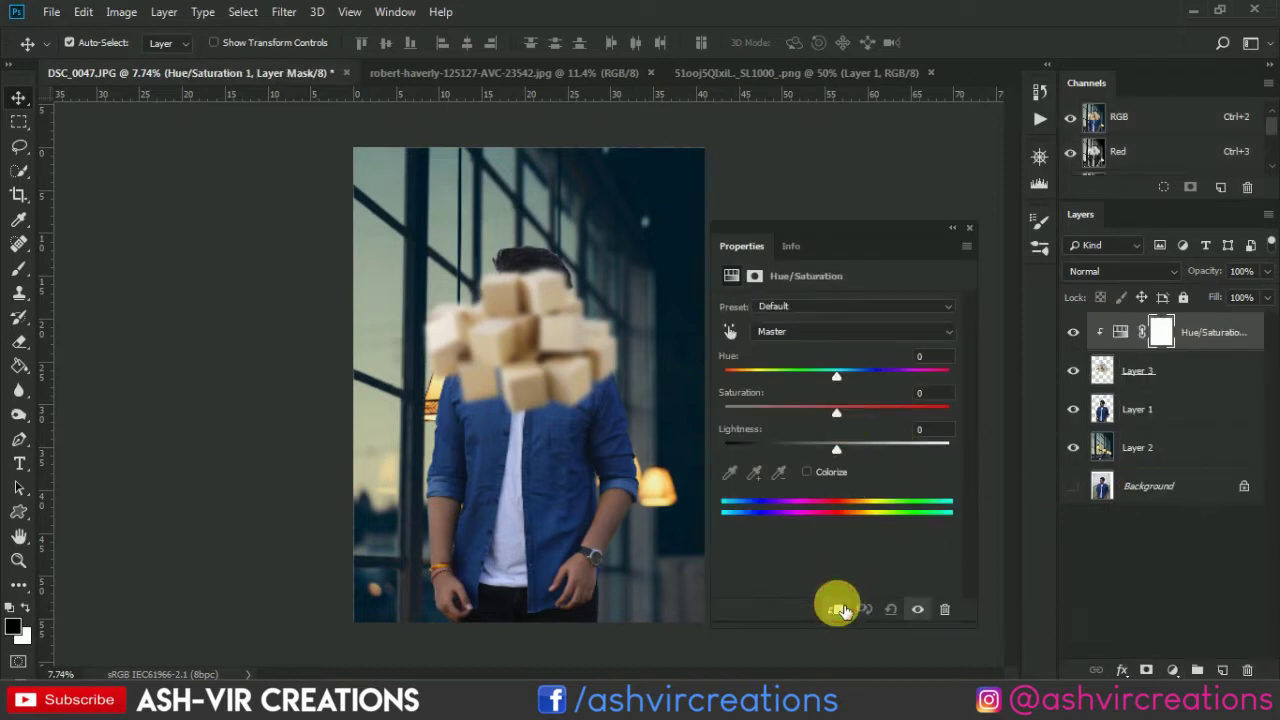
{"action": "left_click_drag", "start_coordinate": [837, 412], "coordinate": [755, 413]}
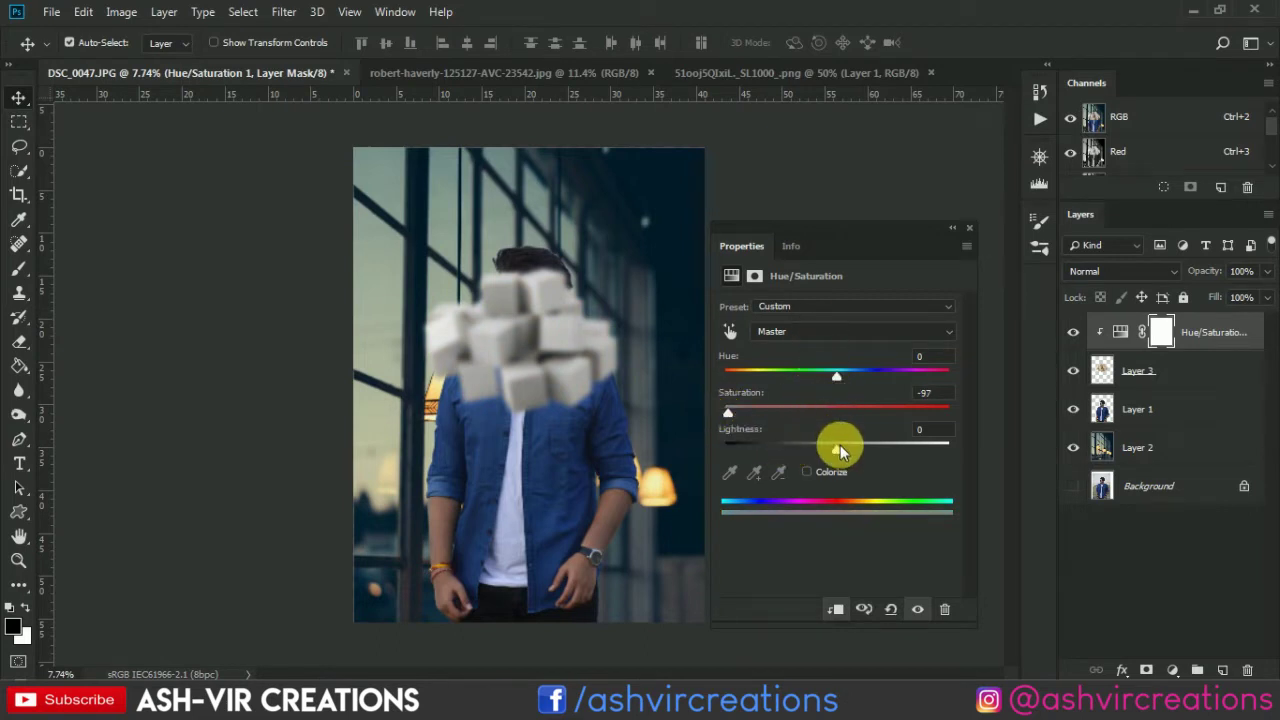
{"action": "mouse_move", "coordinate": [838, 450]}
{"action": "left_mouse_down"}
{"action": "mouse_move", "coordinate": [809, 447]}
{"action": "mouse_move", "coordinate": [826, 445]}
{"action": "left_mouse_up"}
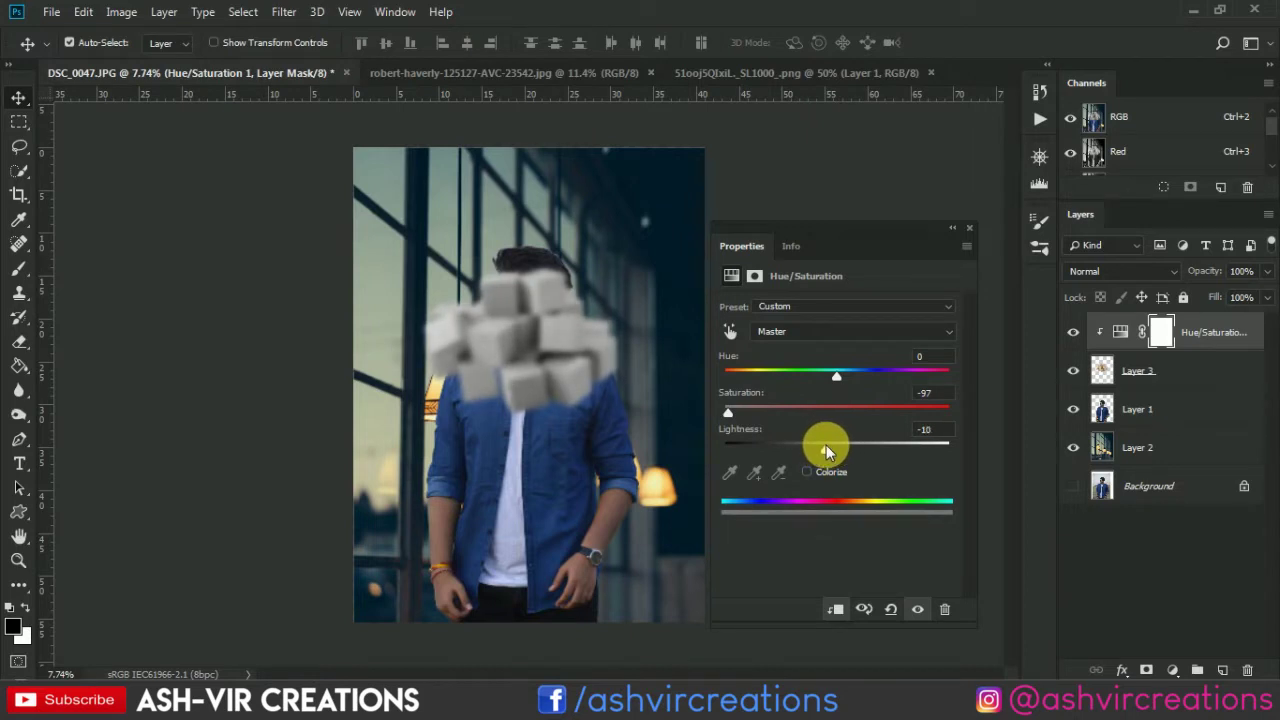
{"action": "left_click", "coordinate": [966, 229]}
Step: Toggle the Hue/Saturation adjustment's visibility repeatedly to compare the cubes before and after the change
{"action": "left_click", "coordinate": [1073, 332]}
{"action": "left_click", "coordinate": [1073, 332]}
{"action": "left_click", "coordinate": [1073, 332]}
{"action": "left_click", "coordinate": [1073, 332]}
{"action": "left_click", "coordinate": [1073, 332]}
{"action": "left_click", "coordinate": [1073, 332]}
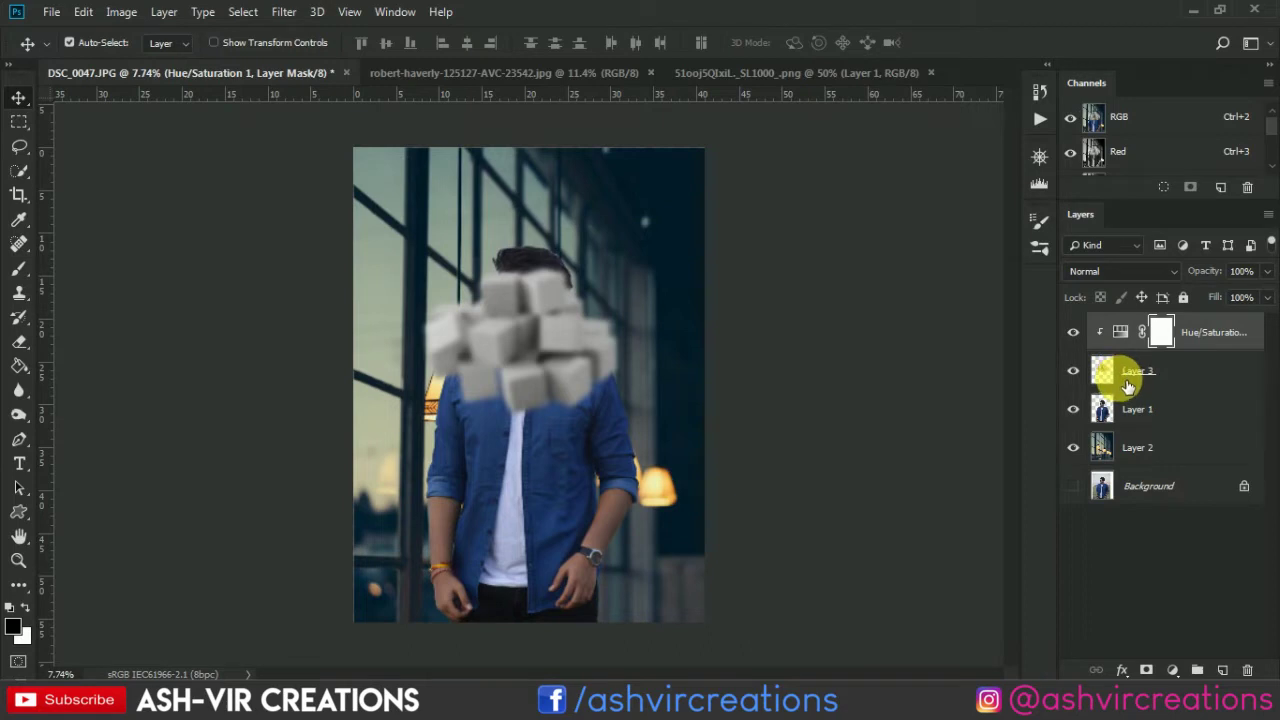
Step: Merge the Hue/Saturation adjustment and the cubes layer into a single layer
{"action": "left_click", "coordinate": [1210, 370]}
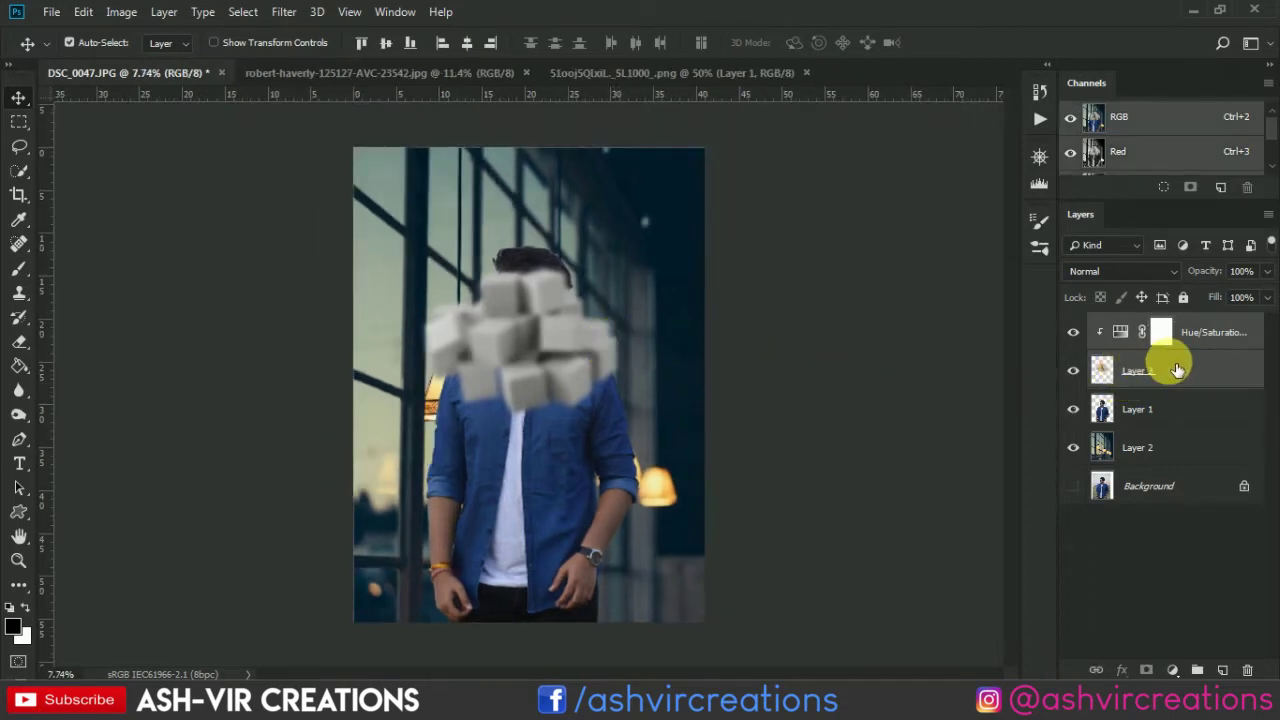
{"action": "right_click", "coordinate": [1190, 336]}
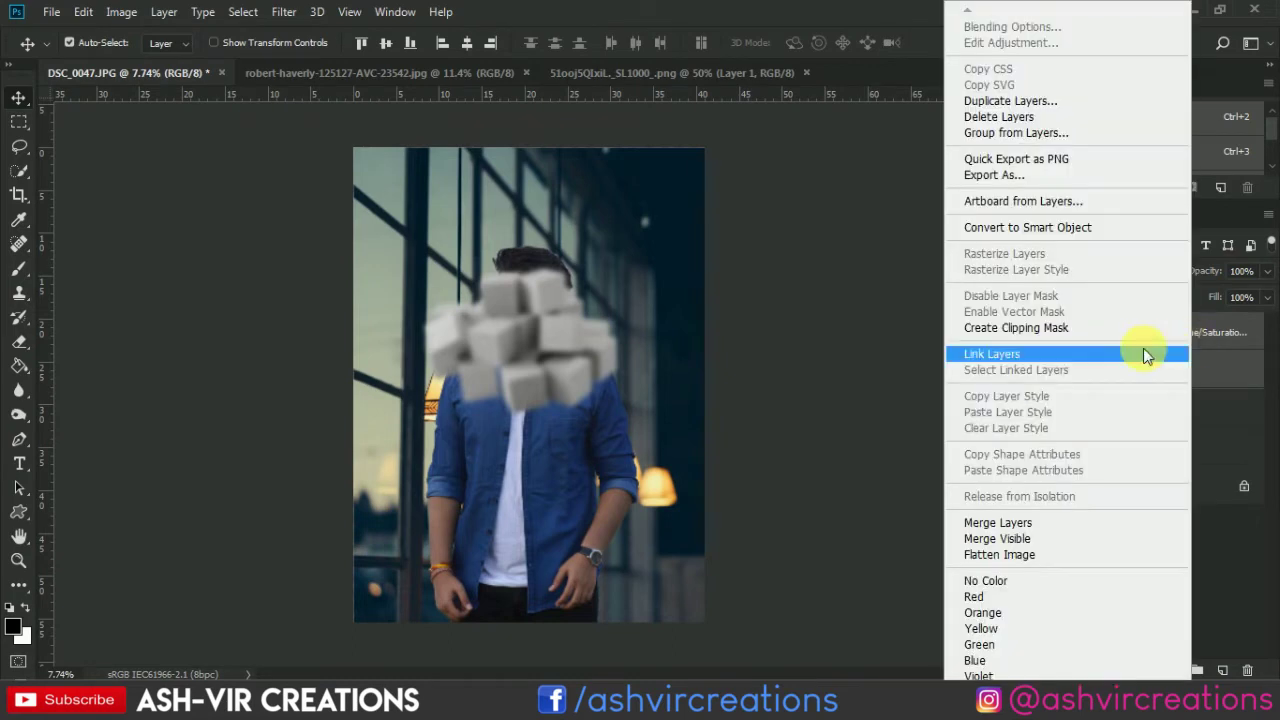
{"action": "left_click", "coordinate": [1015, 522]}
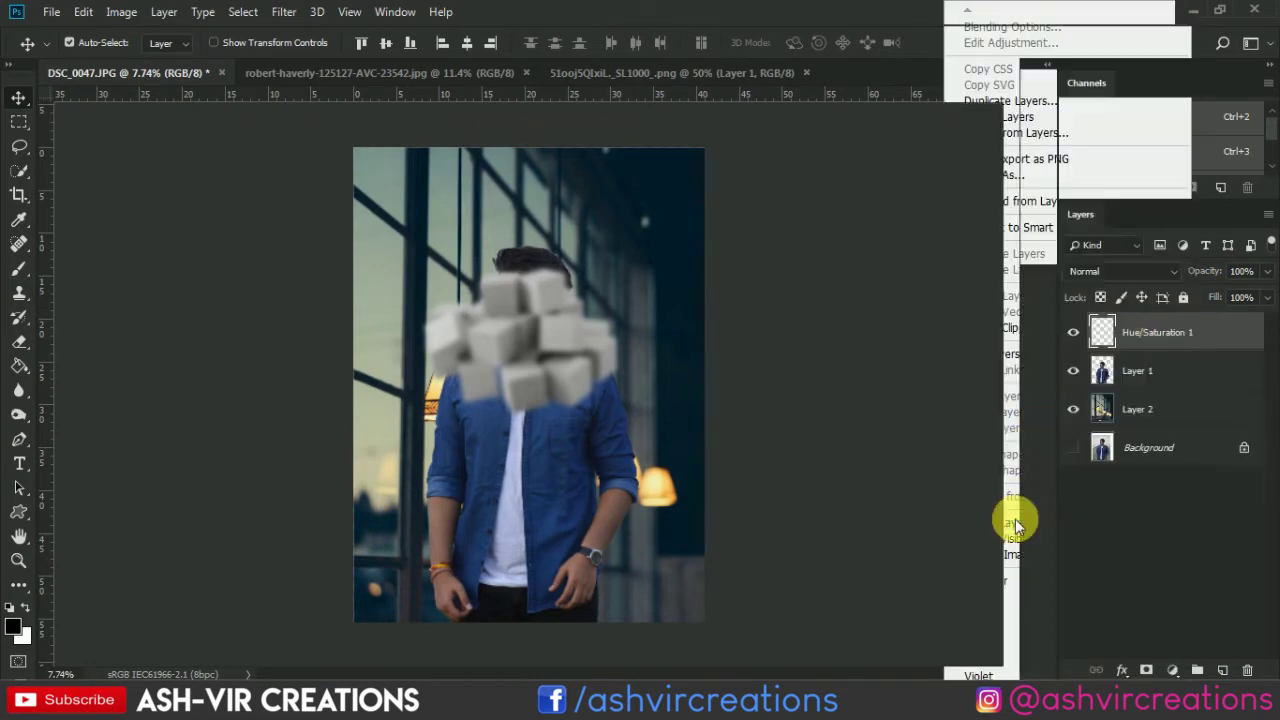
Step: Move the blurred grey cubes into the picture's lower-right corner beside the man's hand, partly outside the canvas
{"action": "scroll", "coordinate": [593, 413], "scroll_direction": "up", "scroll_amount": 1}
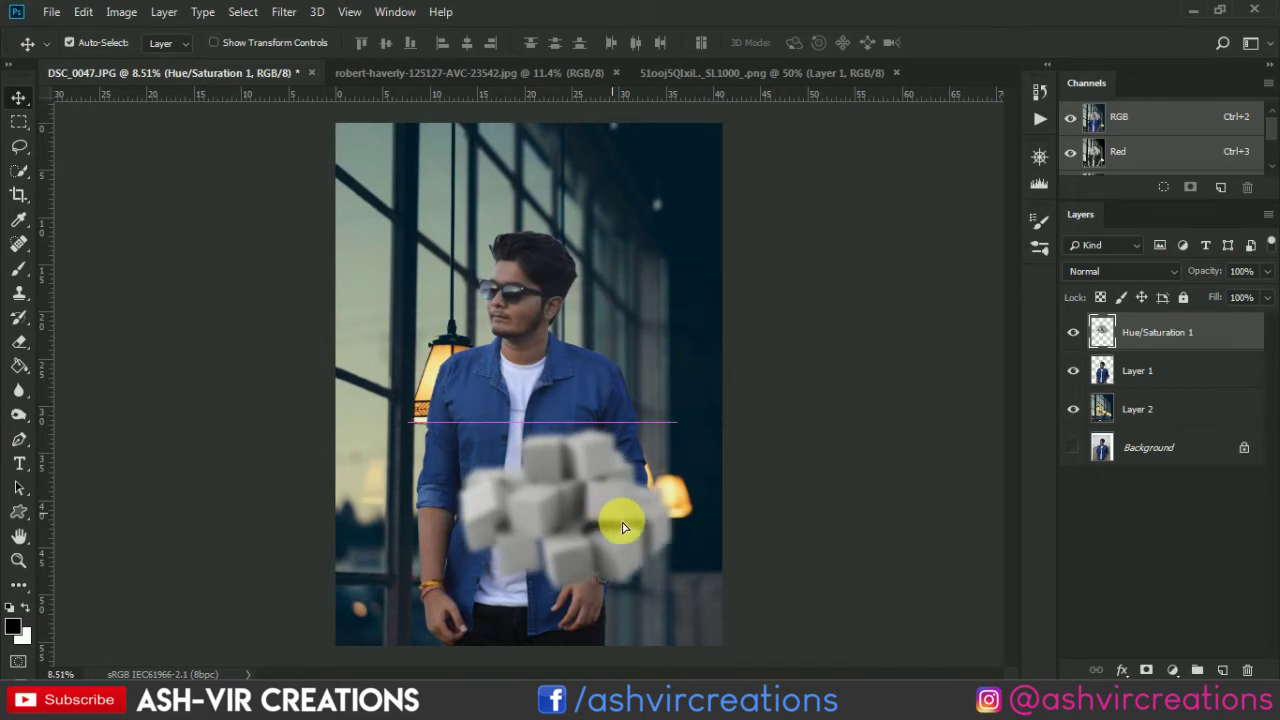
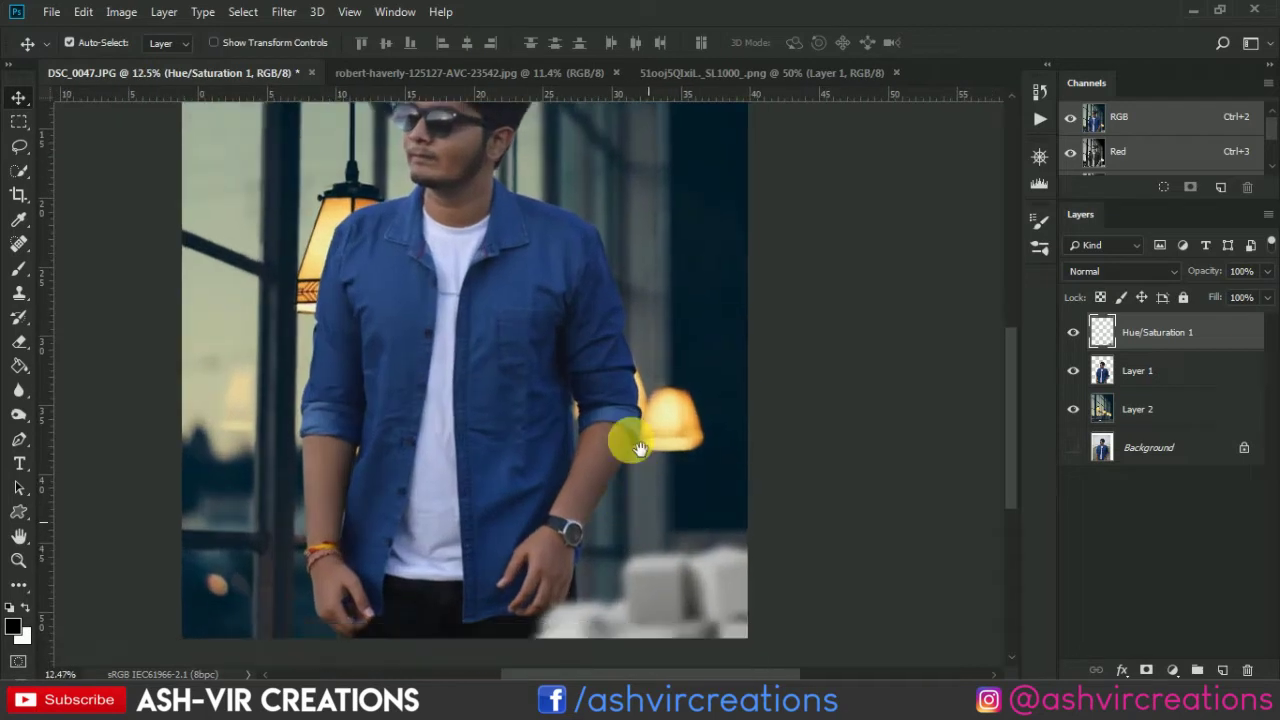
{"action": "mouse_move", "coordinate": [690, 517]}
{"action": "left_mouse_down"}
{"action": "mouse_move", "coordinate": [674, 526]}
{"action": "mouse_move", "coordinate": [686, 506]}
{"action": "mouse_move", "coordinate": [679, 519]}
{"action": "left_mouse_up"}
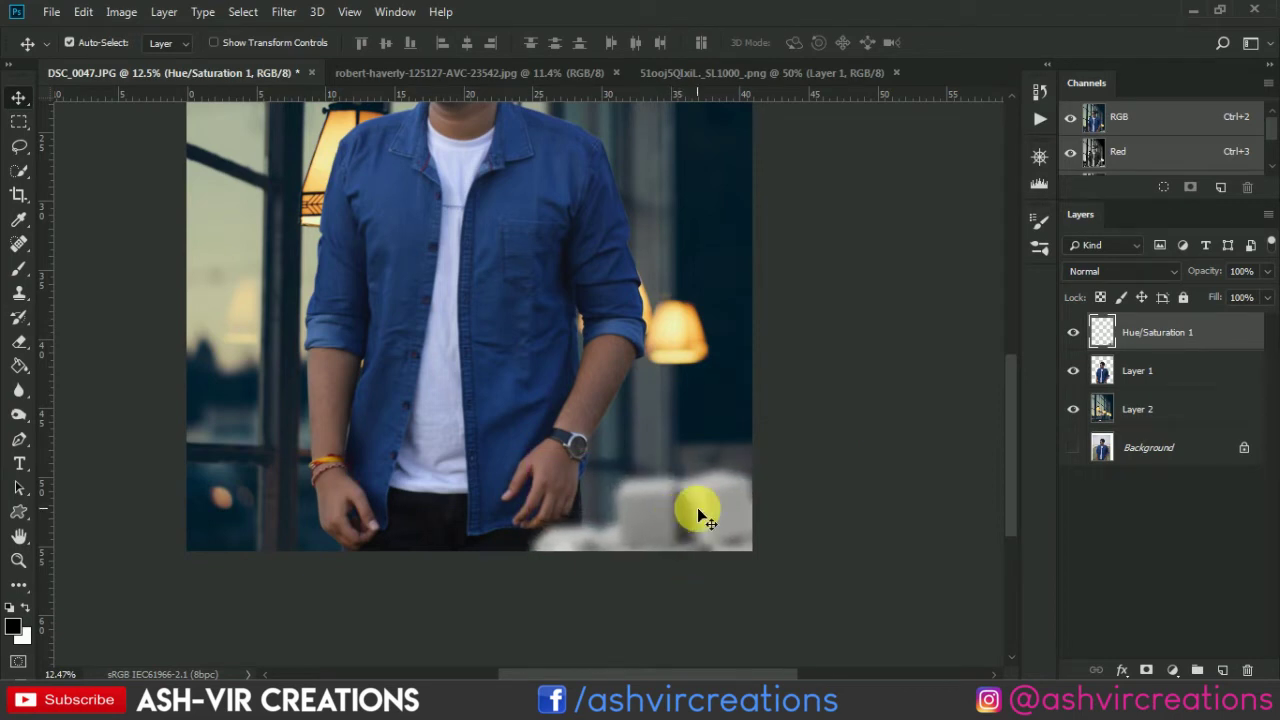
{"action": "scroll", "coordinate": [697, 507], "scroll_direction": "down", "scroll_amount": 3}
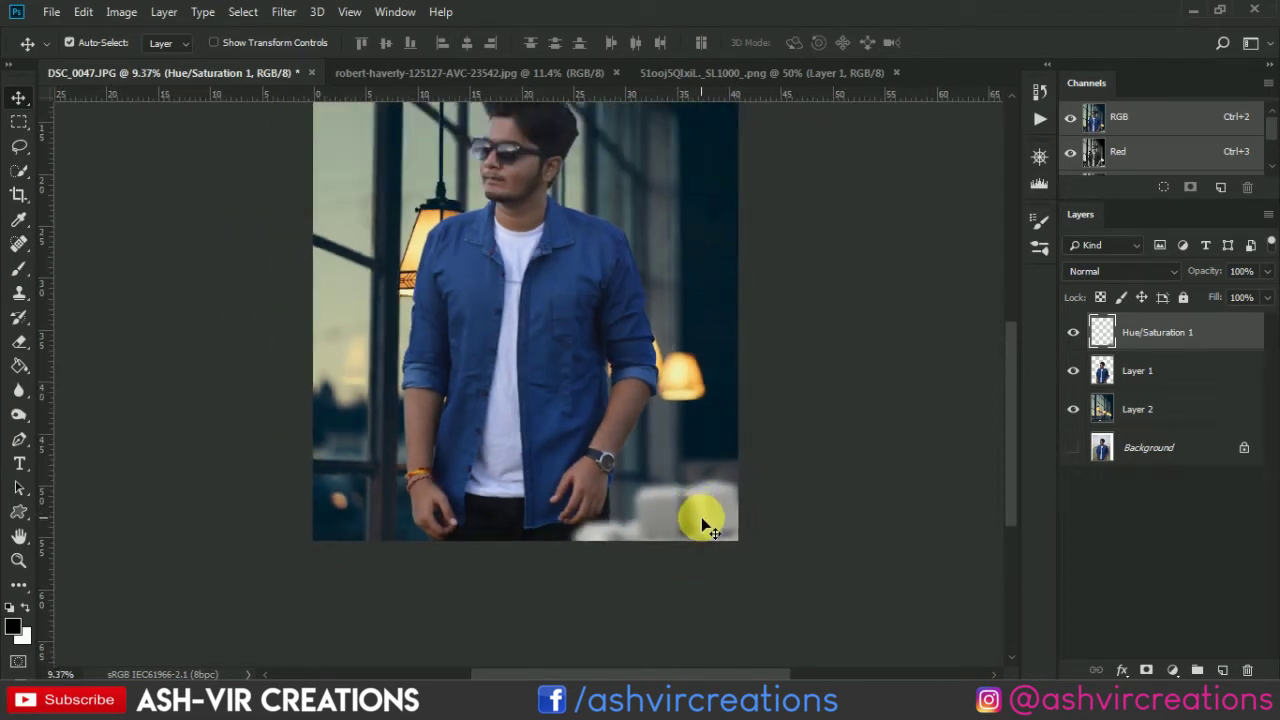
{"action": "scroll", "coordinate": [701, 517], "scroll_direction": "down", "scroll_amount": 3}
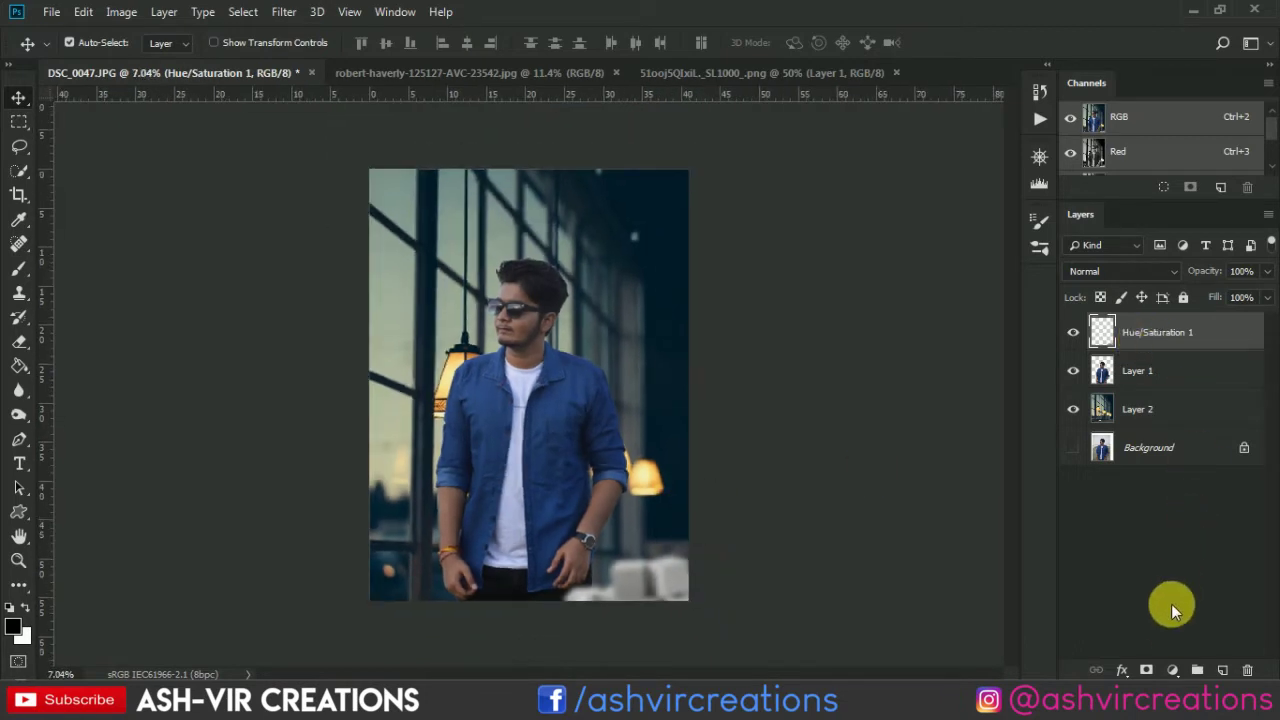
Step: Add a Color Lookup adjustment above all layers using the 3D LUT AVCINE-mood + gold-5.CUBE
{"action": "left_click", "coordinate": [1174, 666]}
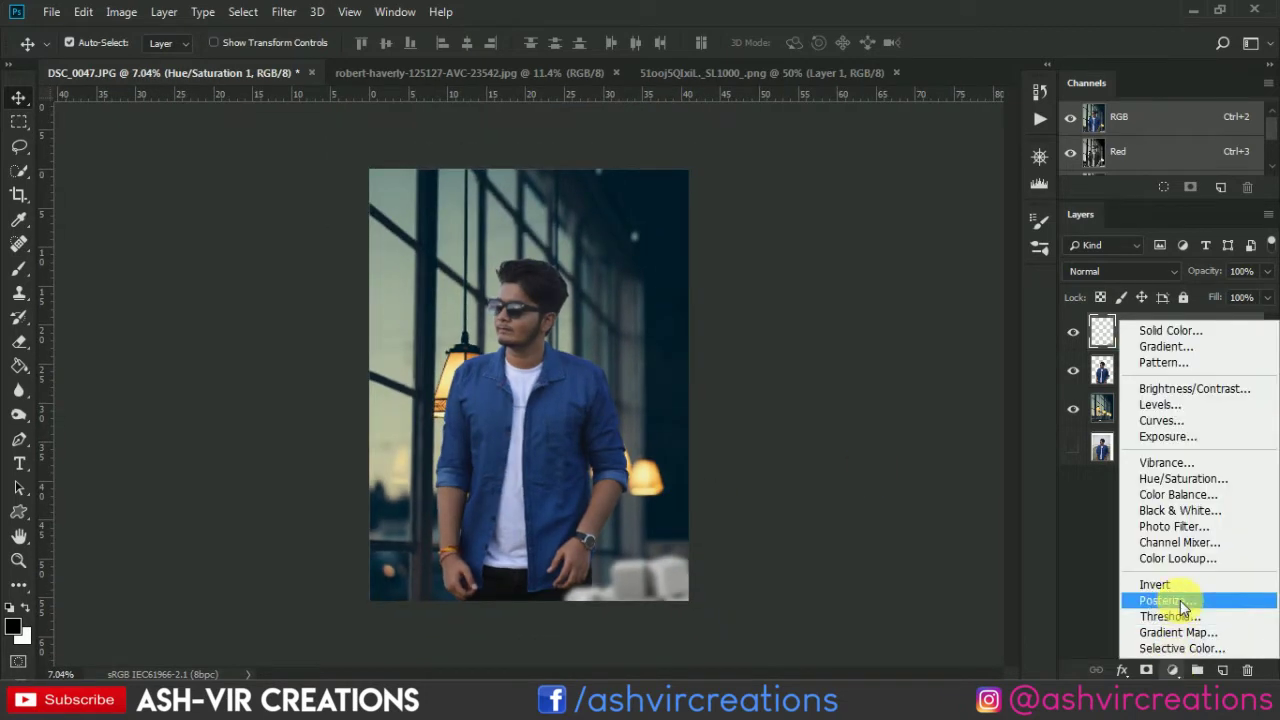
{"action": "left_click", "coordinate": [1176, 561]}
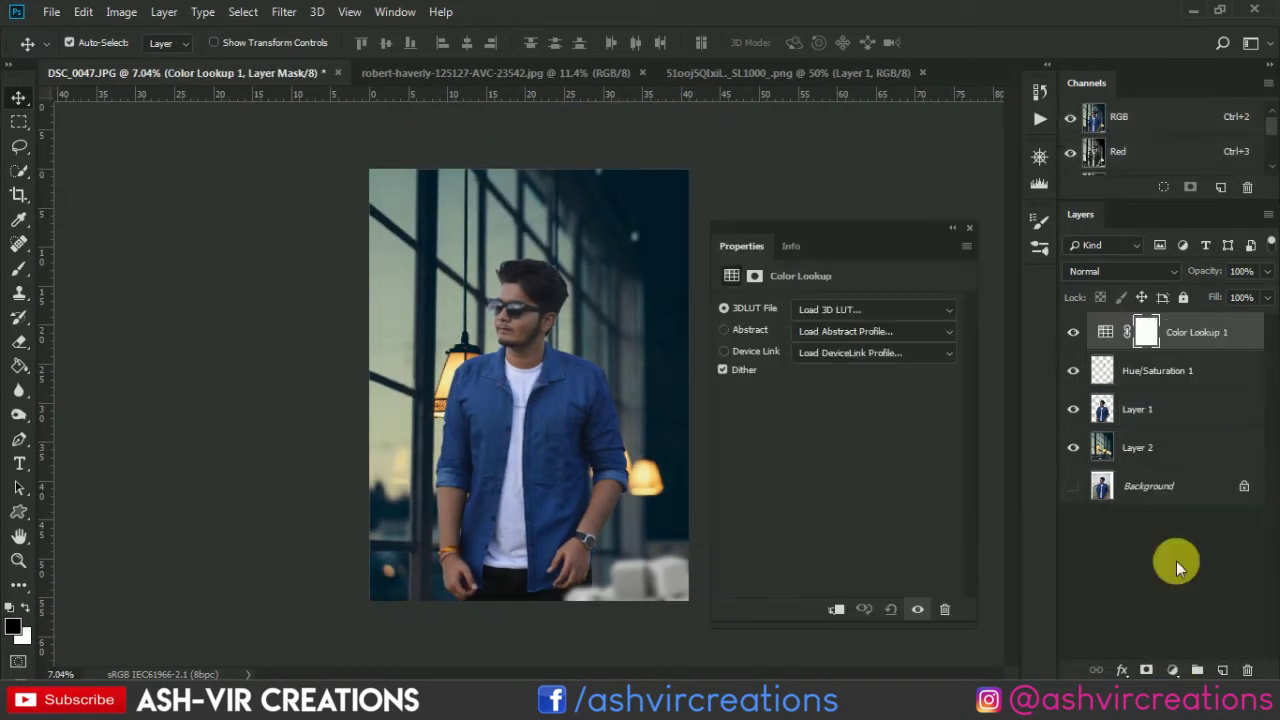
{"action": "left_click", "coordinate": [833, 308]}
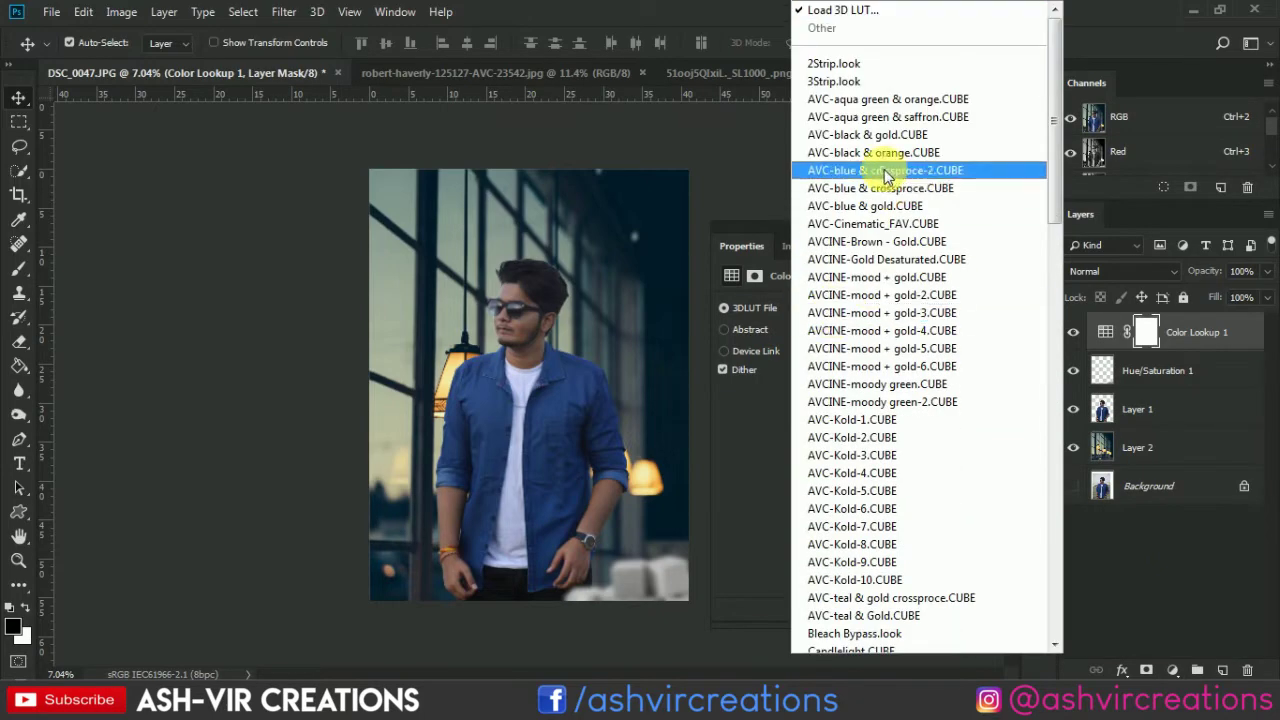
{"action": "scroll", "coordinate": [900, 195], "scroll_direction": "down", "scroll_amount": 3}
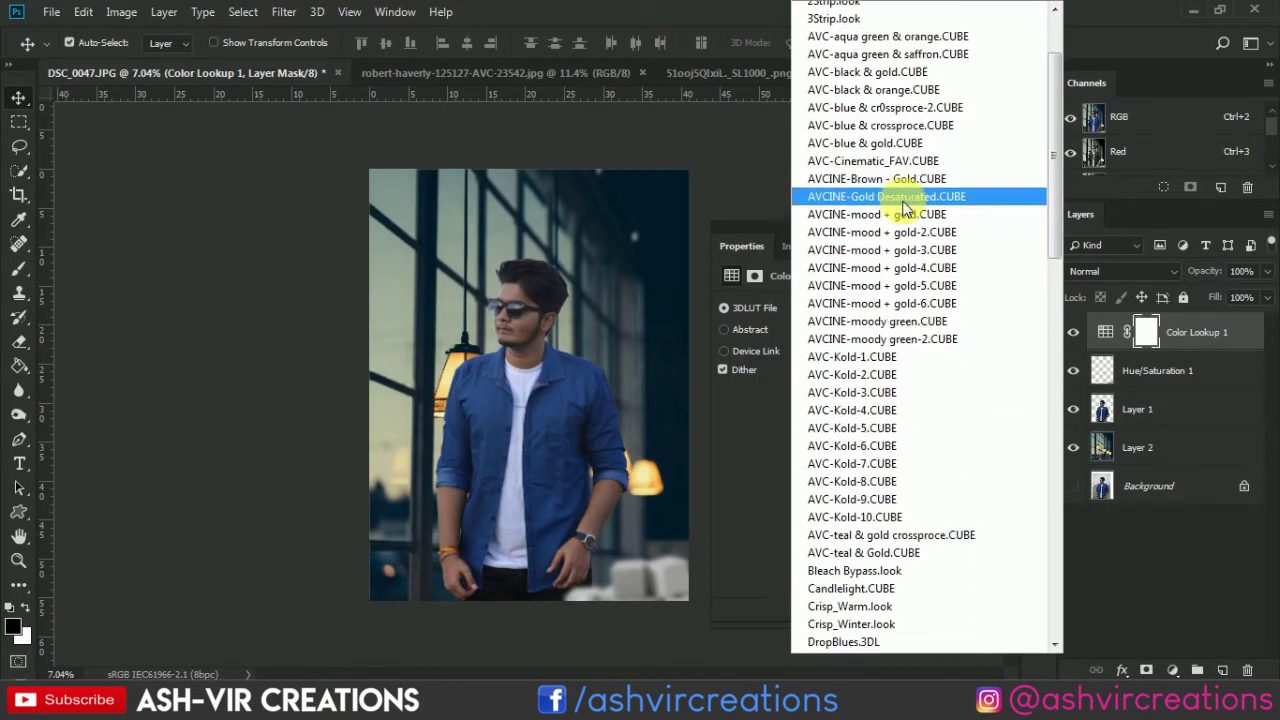
{"action": "scroll", "coordinate": [905, 207], "scroll_direction": "down", "scroll_amount": 1}
{"action": "scroll", "coordinate": [905, 207], "scroll_direction": "up", "scroll_amount": 2}
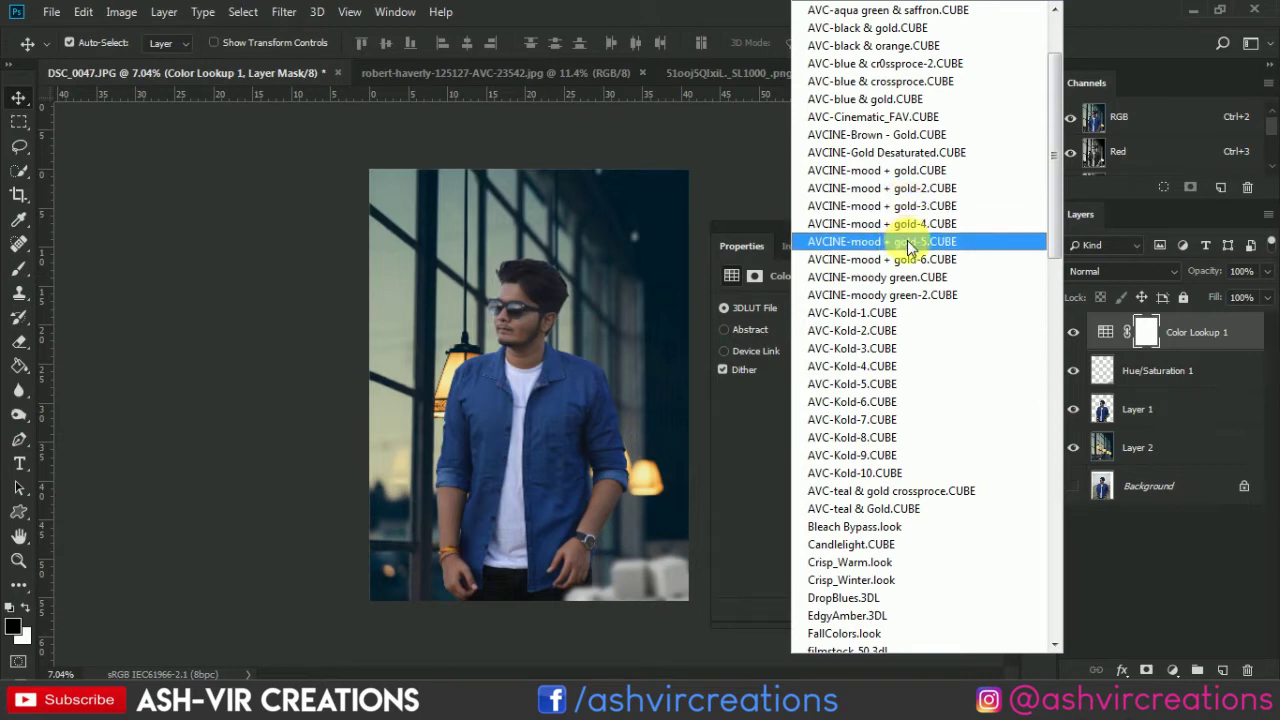
{"action": "left_click", "coordinate": [907, 241]}
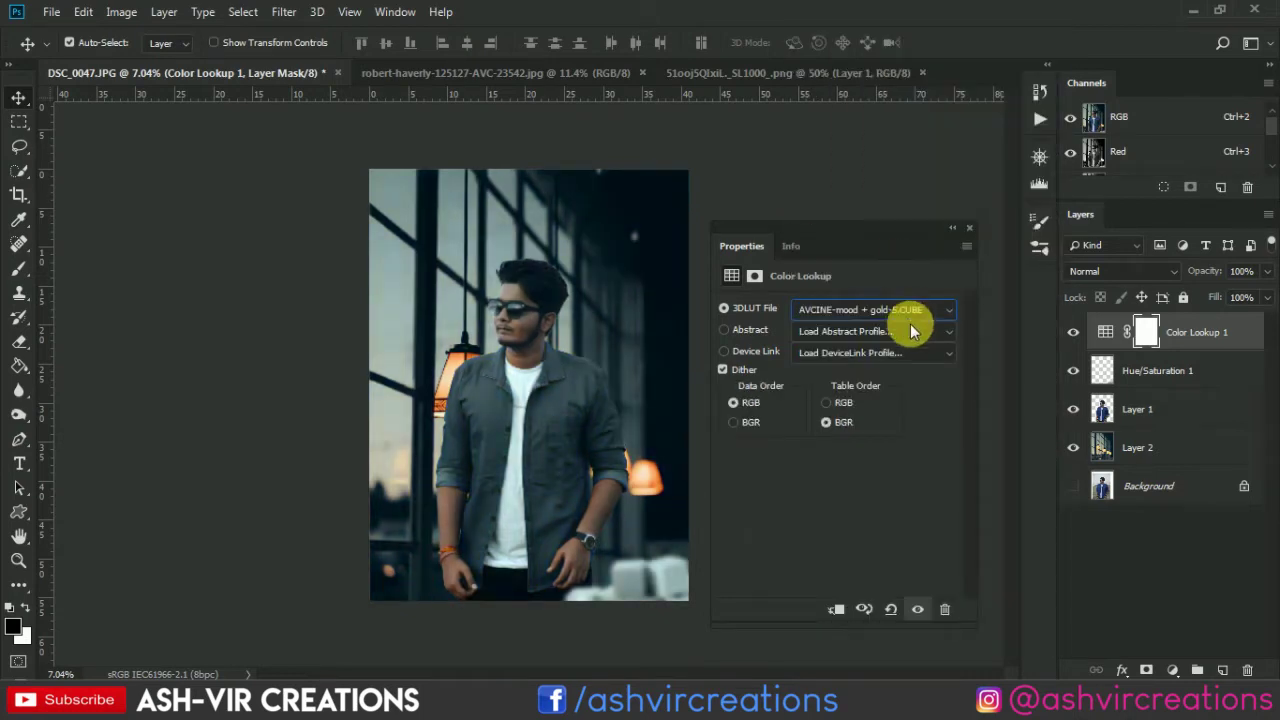
Step: Compare the neighbouring mood + gold LUTs and switch the Color Lookup to AVCINE-mood + gold-2.CUBE
{"action": "key", "text": "Up"}
{"action": "key", "text": "Down"}
{"action": "key", "text": "Up"}
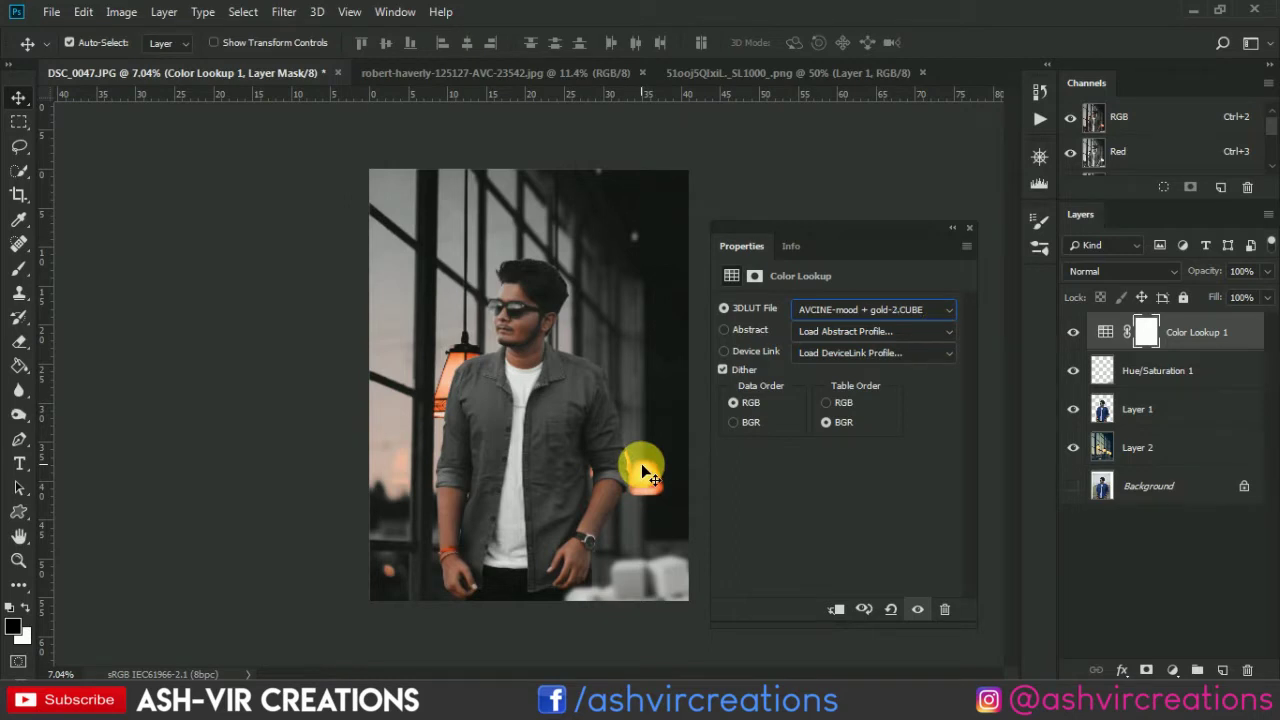
Step: Compare the neighbouring 3D LUTs and switch the Color Lookup adjustment to AVCINE-Gold Desaturated.CUBE
{"action": "key", "text": "Up"}
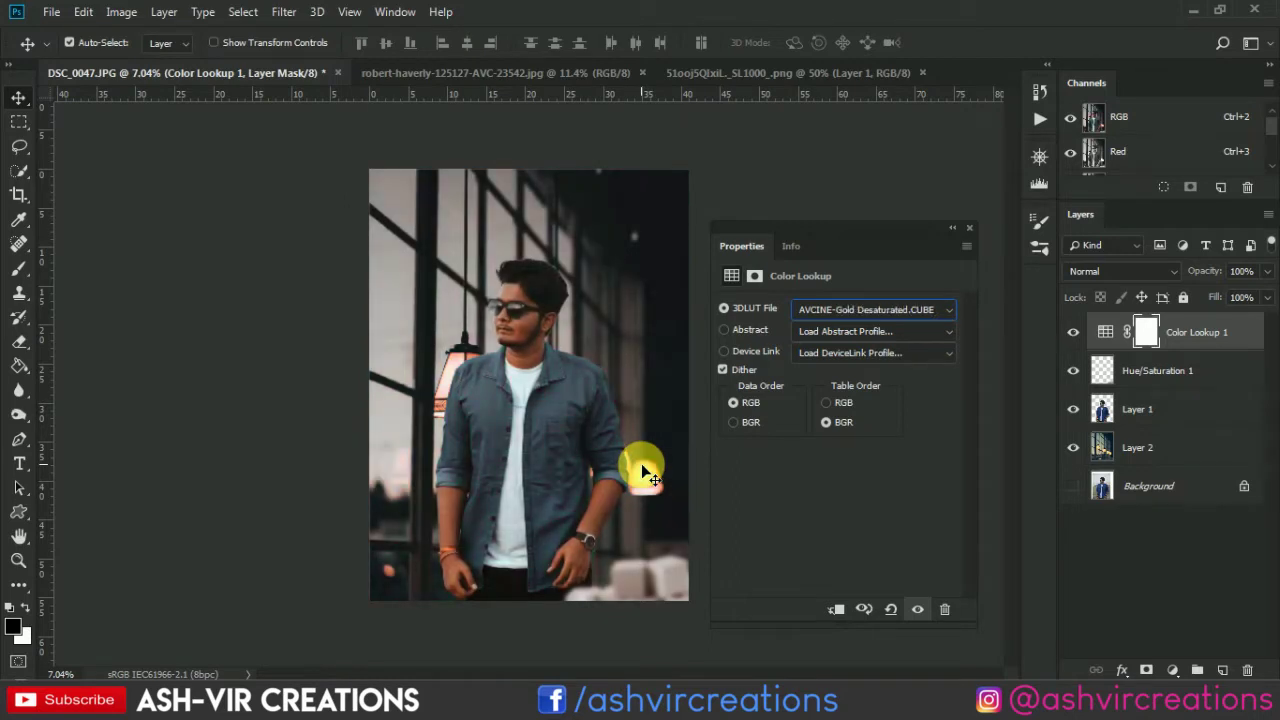
{"action": "key", "text": "Up"}
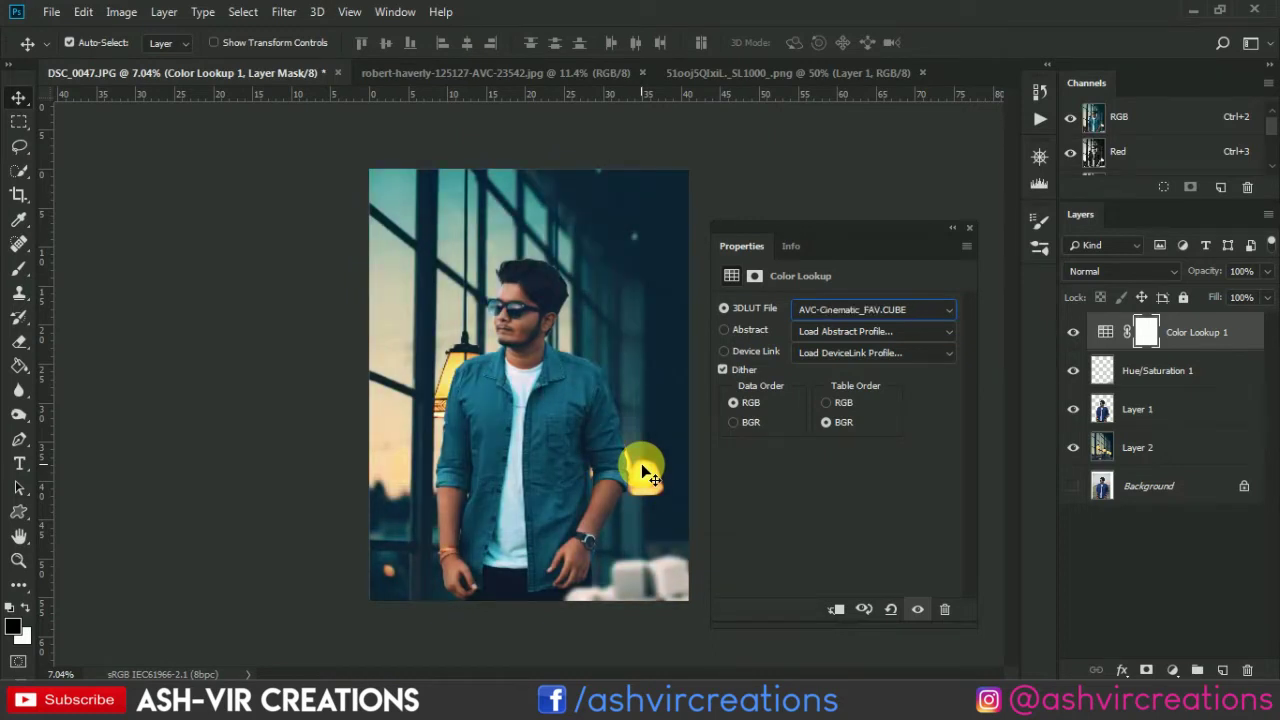
{"action": "key", "text": "Down"}
{"action": "key", "text": "Down"}
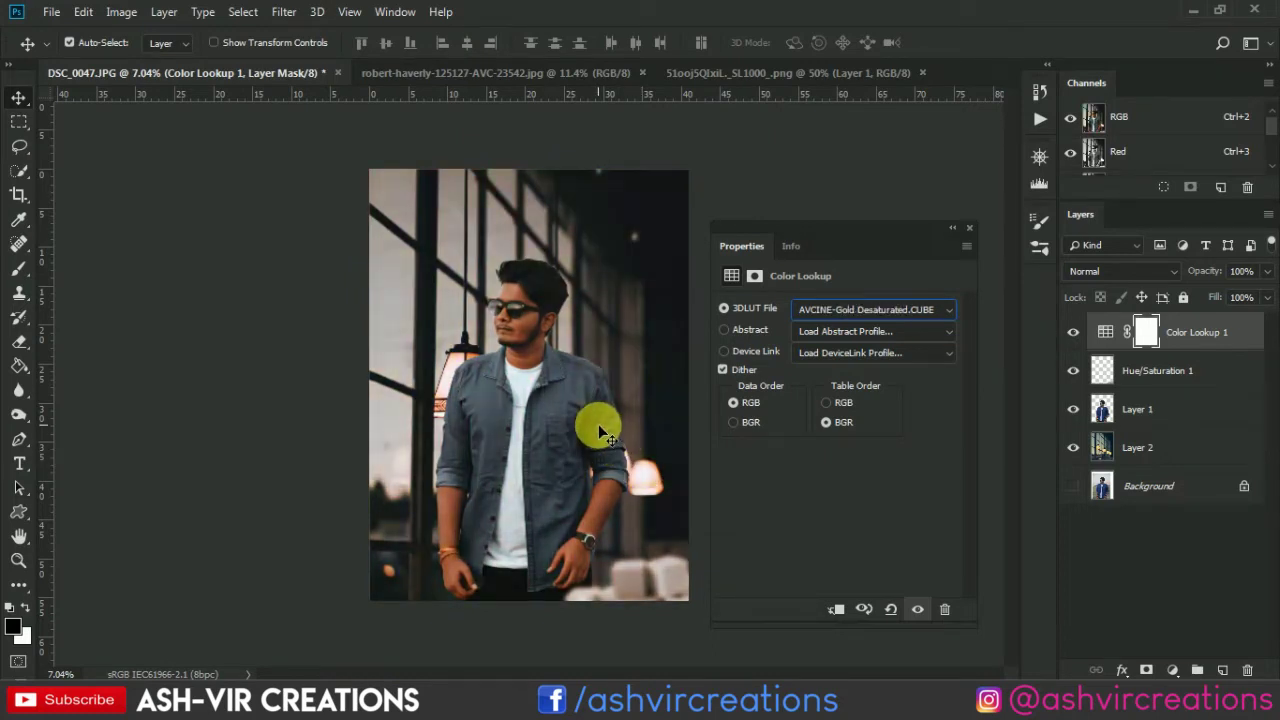
{"action": "key", "text": "Up"}
{"action": "key", "text": "Up"}
{"action": "key", "text": "Down"}
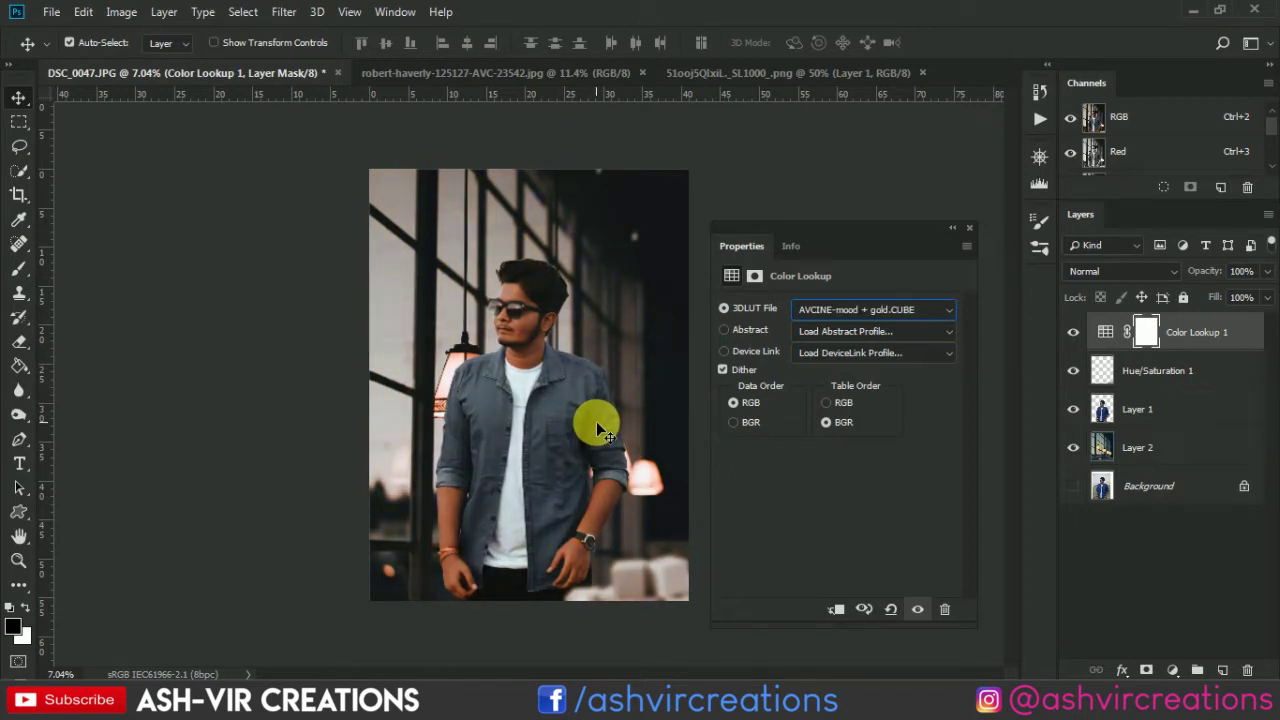
{"action": "key", "text": "Up"}
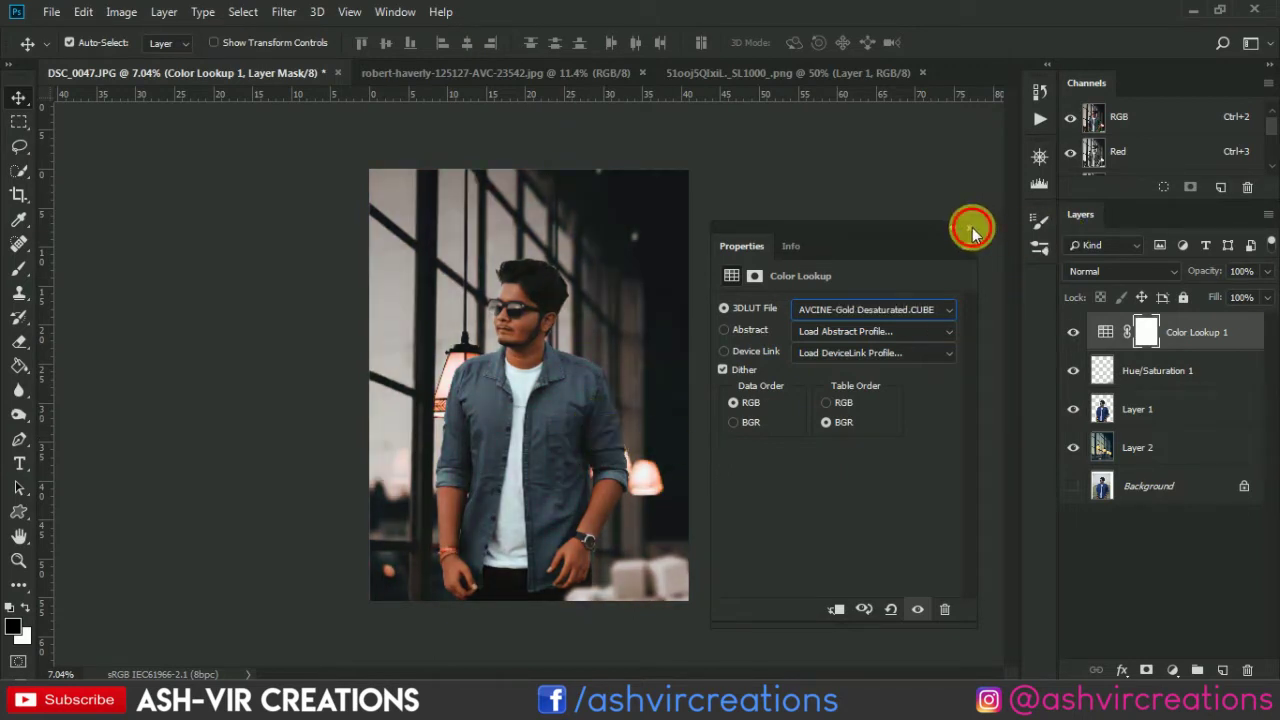
{"action": "left_click", "coordinate": [972, 231]}
Step: Compare the picture with and without the Color Lookup adjustment to examine the grade's effect
{"action": "left_click", "coordinate": [1084, 336]}
{"action": "left_click", "coordinate": [1081, 340]}
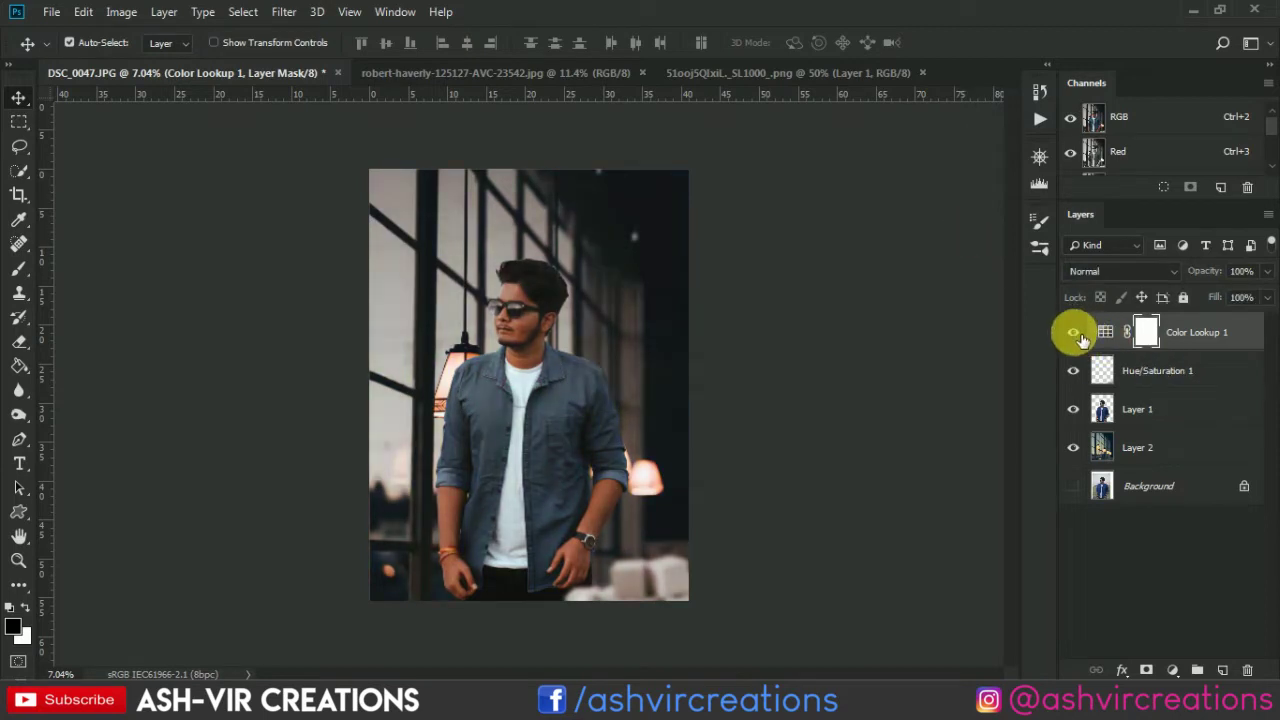
{"action": "key", "text": "ctrl+plus"}
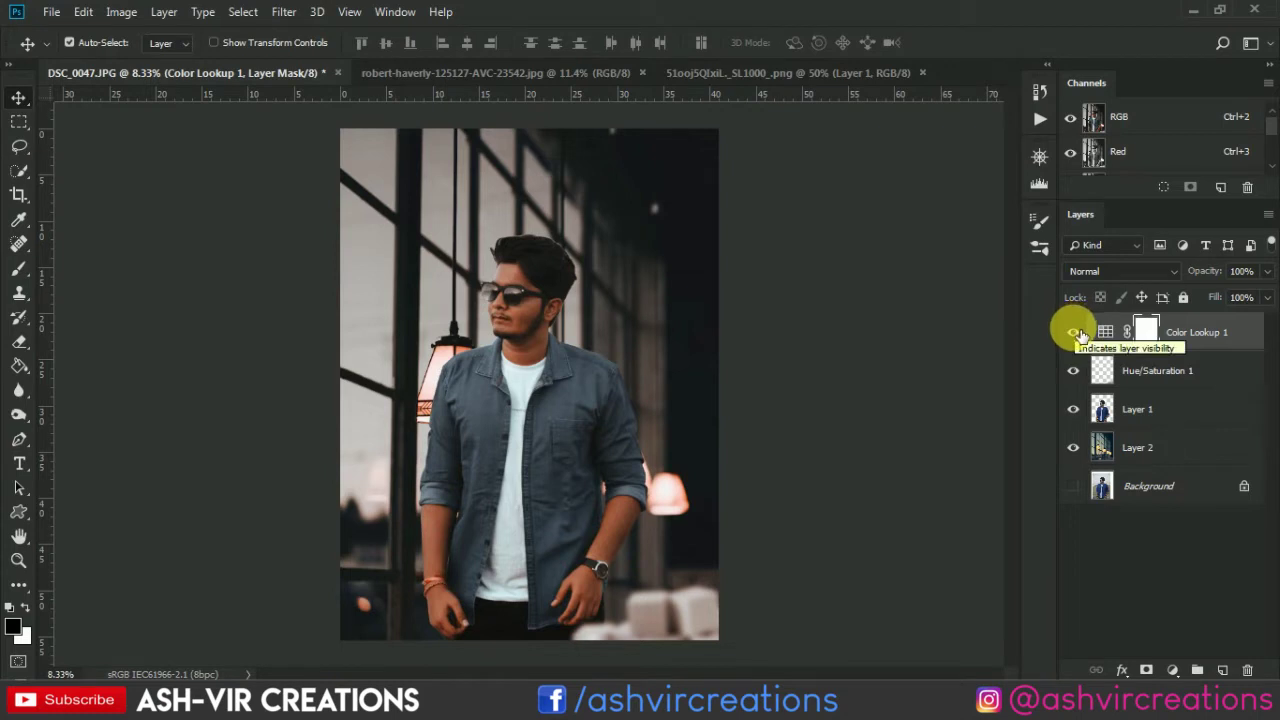
{"action": "left_click", "coordinate": [1073, 333]}
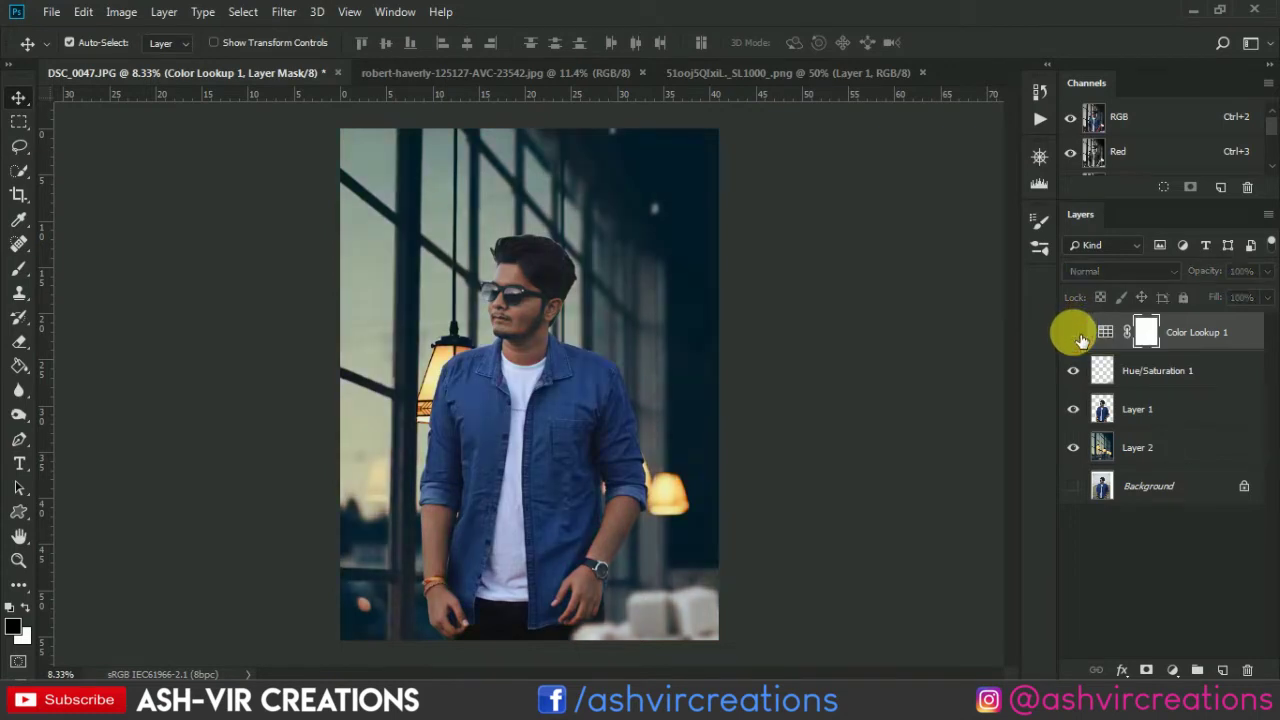
{"action": "left_click", "coordinate": [1073, 333]}
{"action": "left_click", "coordinate": [1074, 334]}
{"action": "left_click", "coordinate": [1074, 334]}
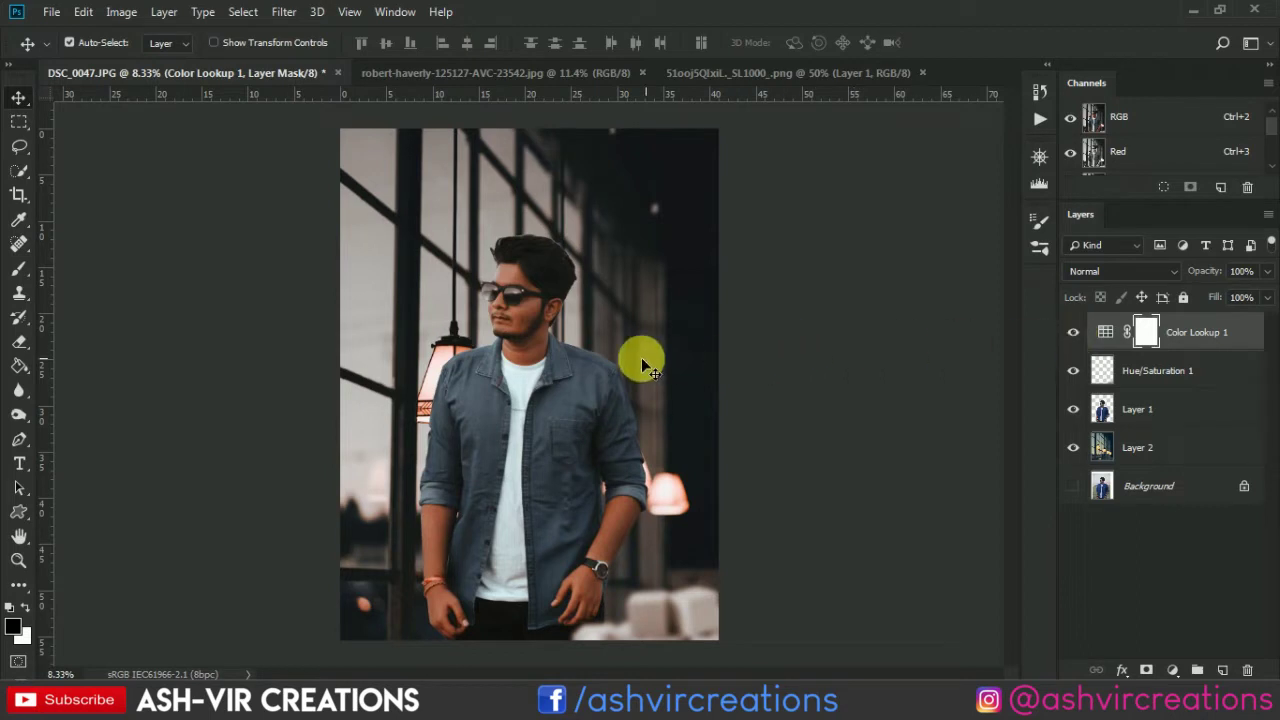
{"action": "key", "text": "ctrl+plus"}
{"action": "key", "text": "ctrl+minus"}
Step: Add a new empty layer directly above the cut-out man's layer
{"action": "left_click", "coordinate": [1130, 408]}
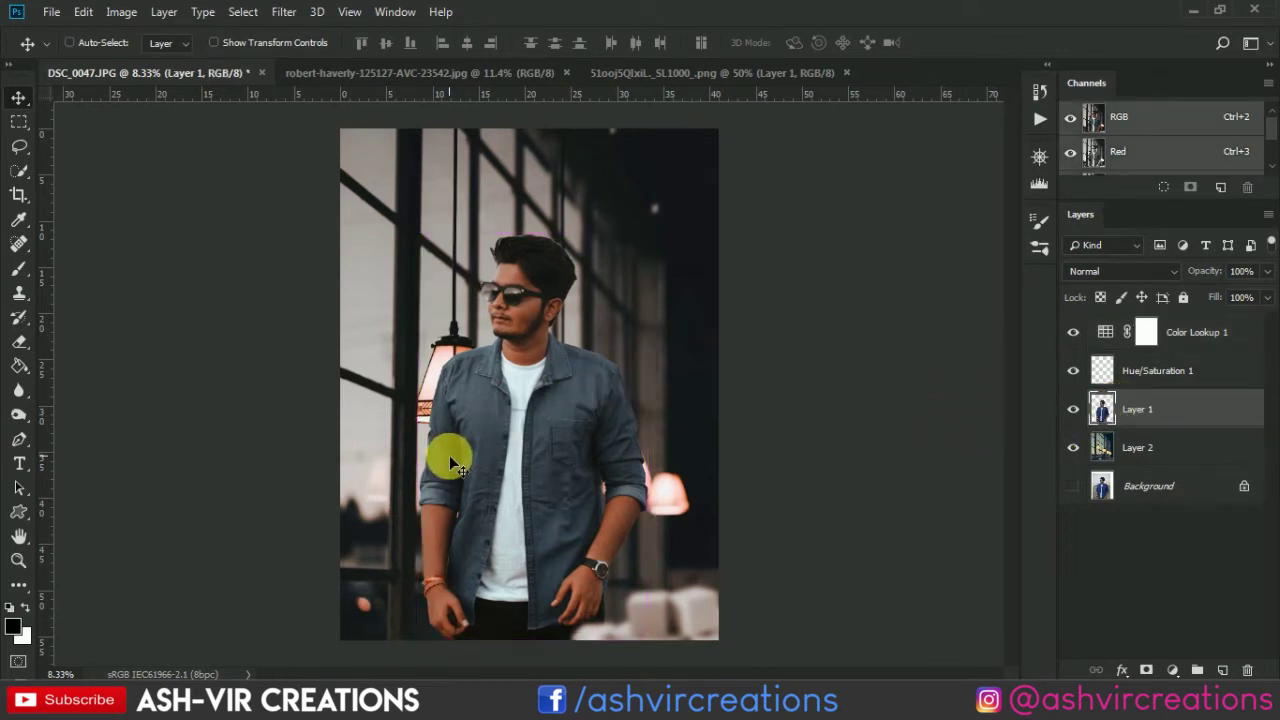
{"action": "key", "text": "ctrl+plus"}
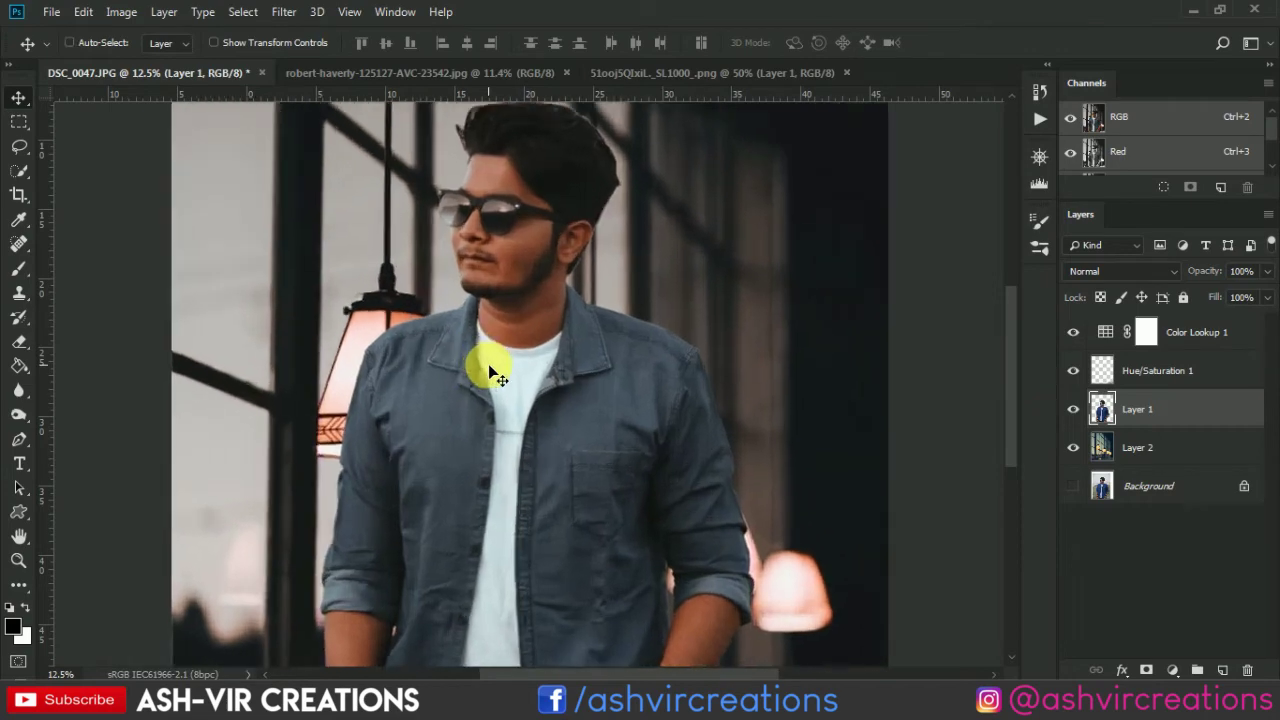
{"action": "key", "text": "ctrl+plus"}
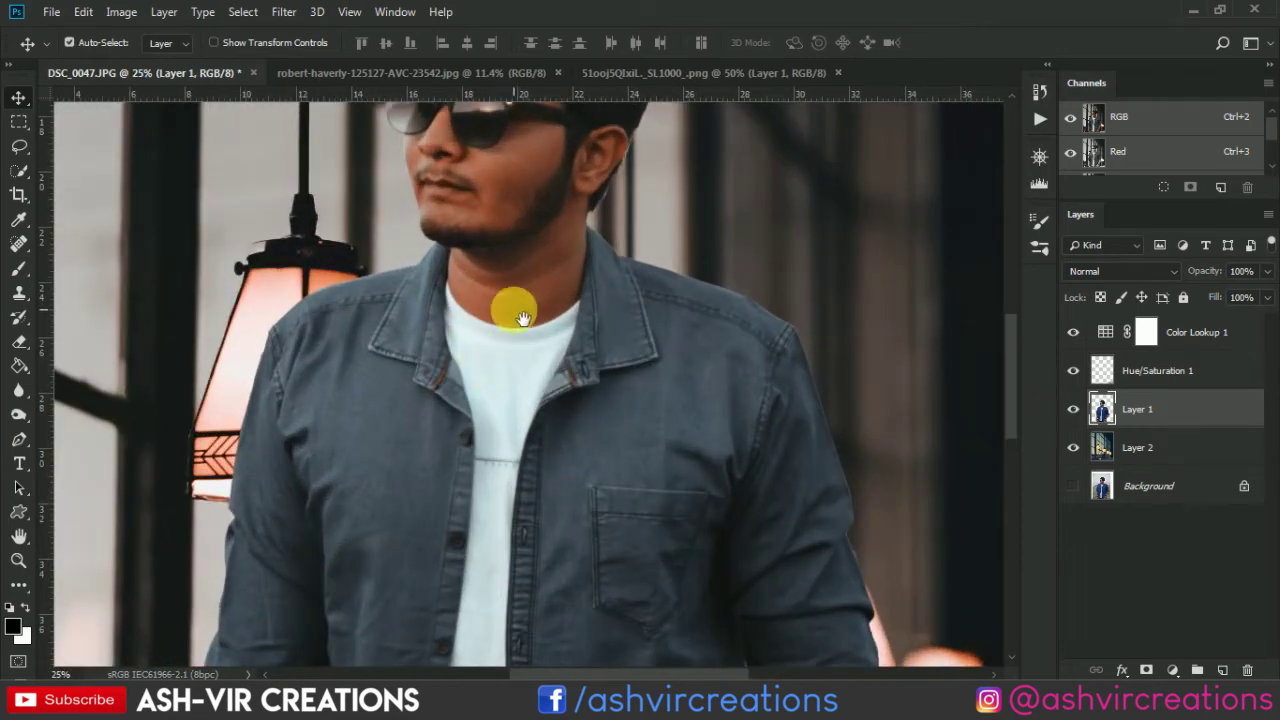
{"action": "left_click_drag", "start_coordinate": [522, 318], "coordinate": [523, 486]}
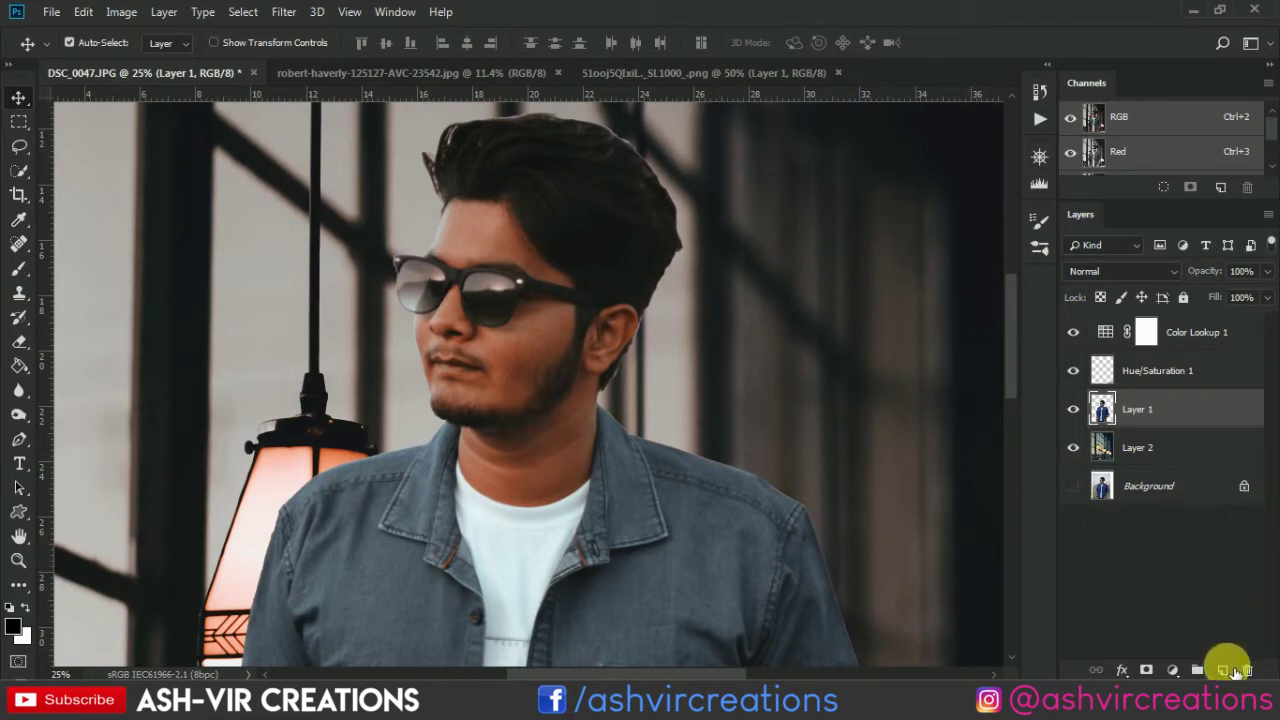
{"action": "left_click", "coordinate": [1225, 670]}
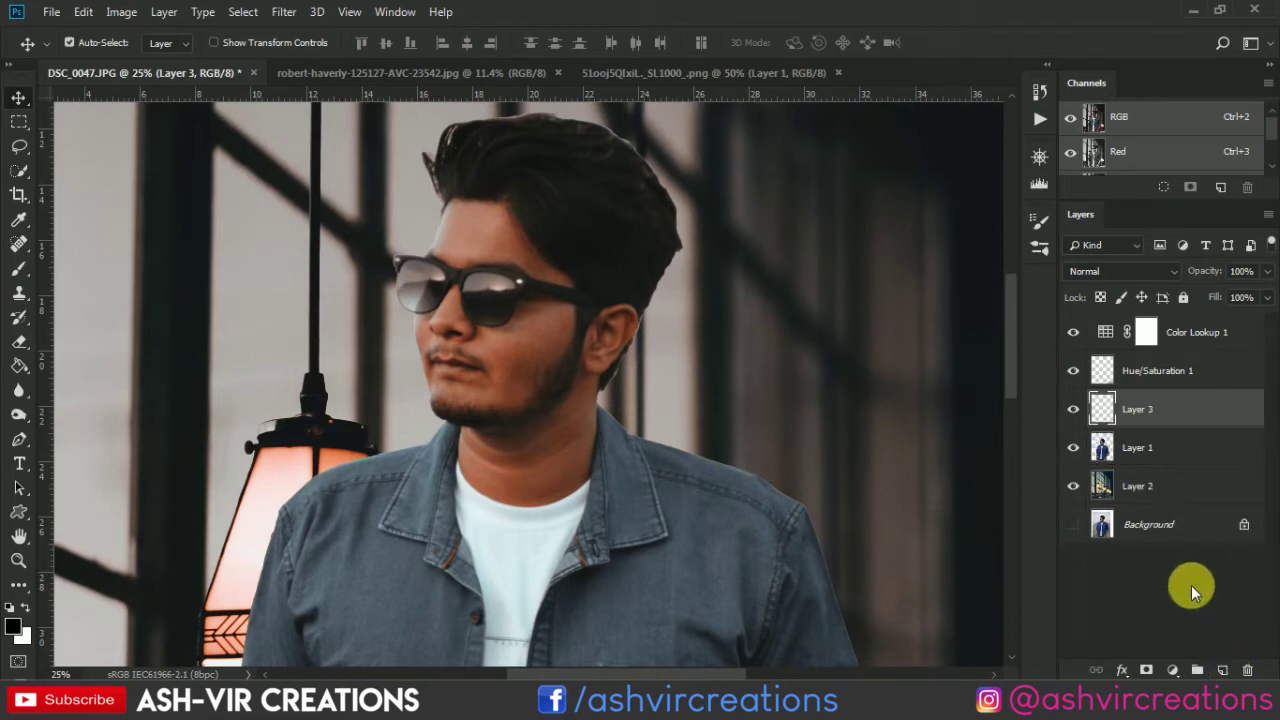
Step: Sample the skin tone from the man's cheek beside the nose as the Brush tool's painting colour
{"action": "left_click", "coordinate": [19, 266]}
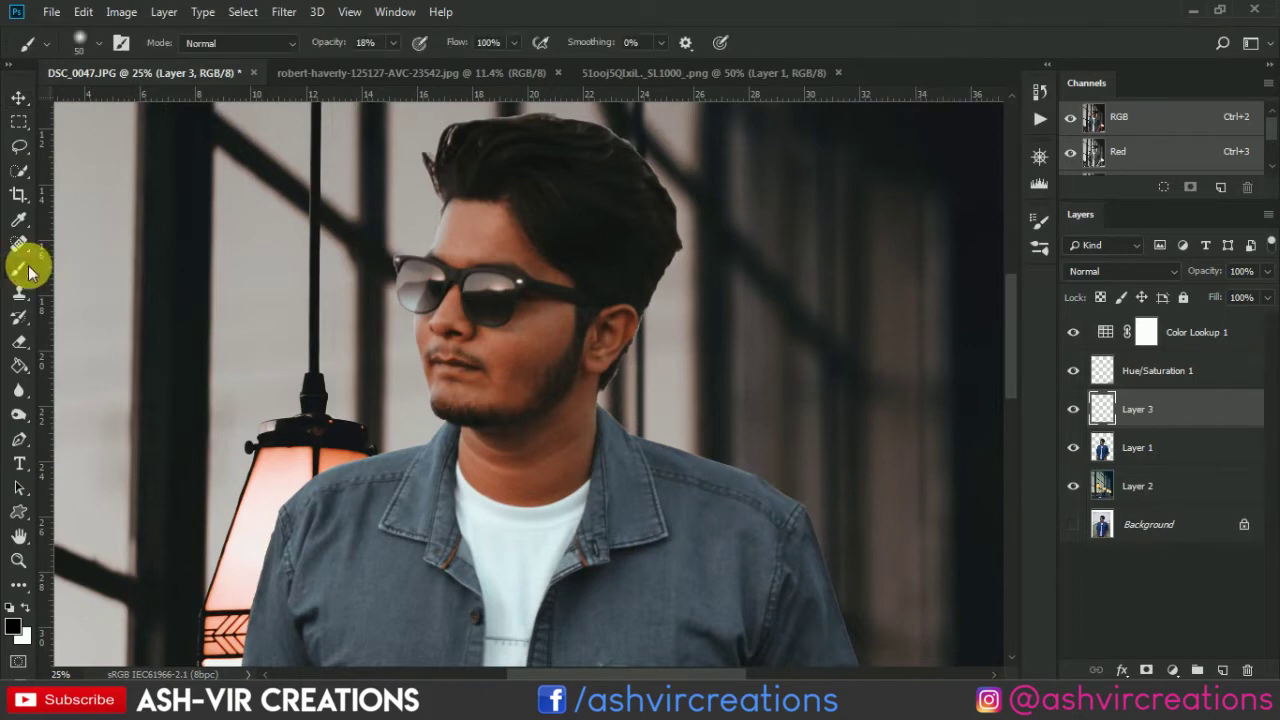
{"action": "left_click", "coordinate": [19, 219]}
{"action": "scroll", "coordinate": [345, 326], "scroll_direction": "up", "scroll_amount": 3}
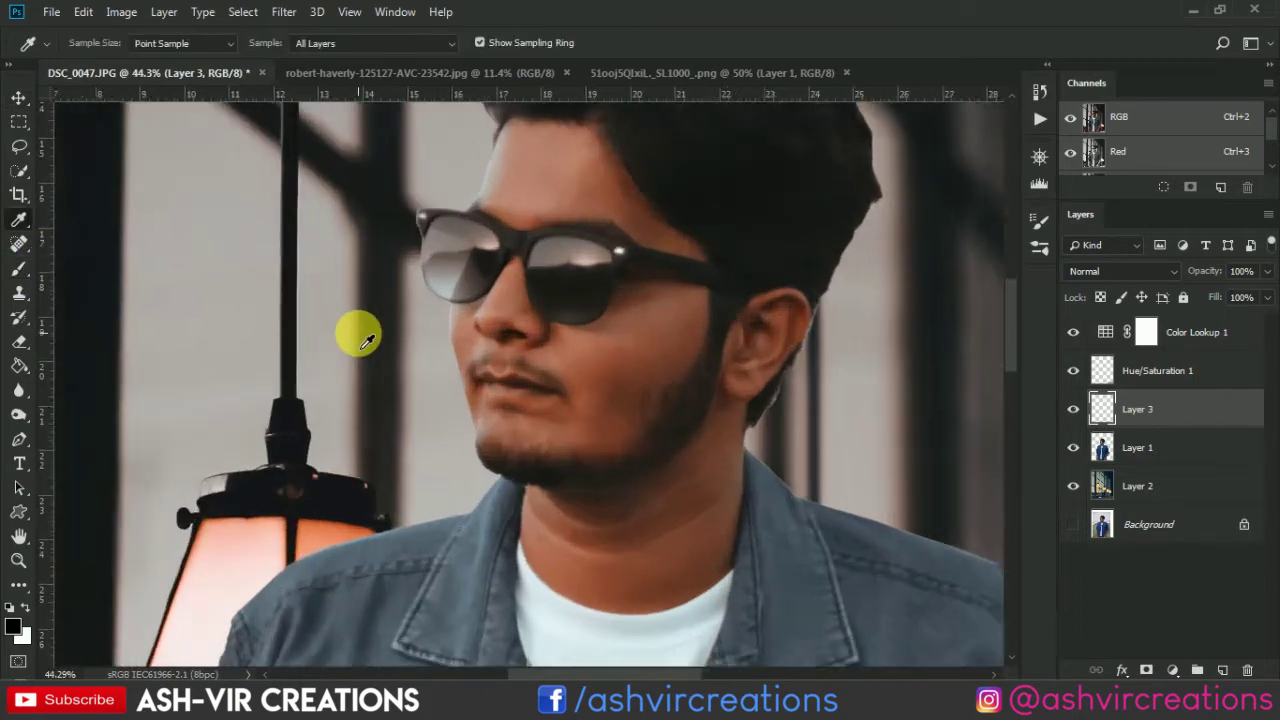
{"action": "left_click", "coordinate": [476, 345]}
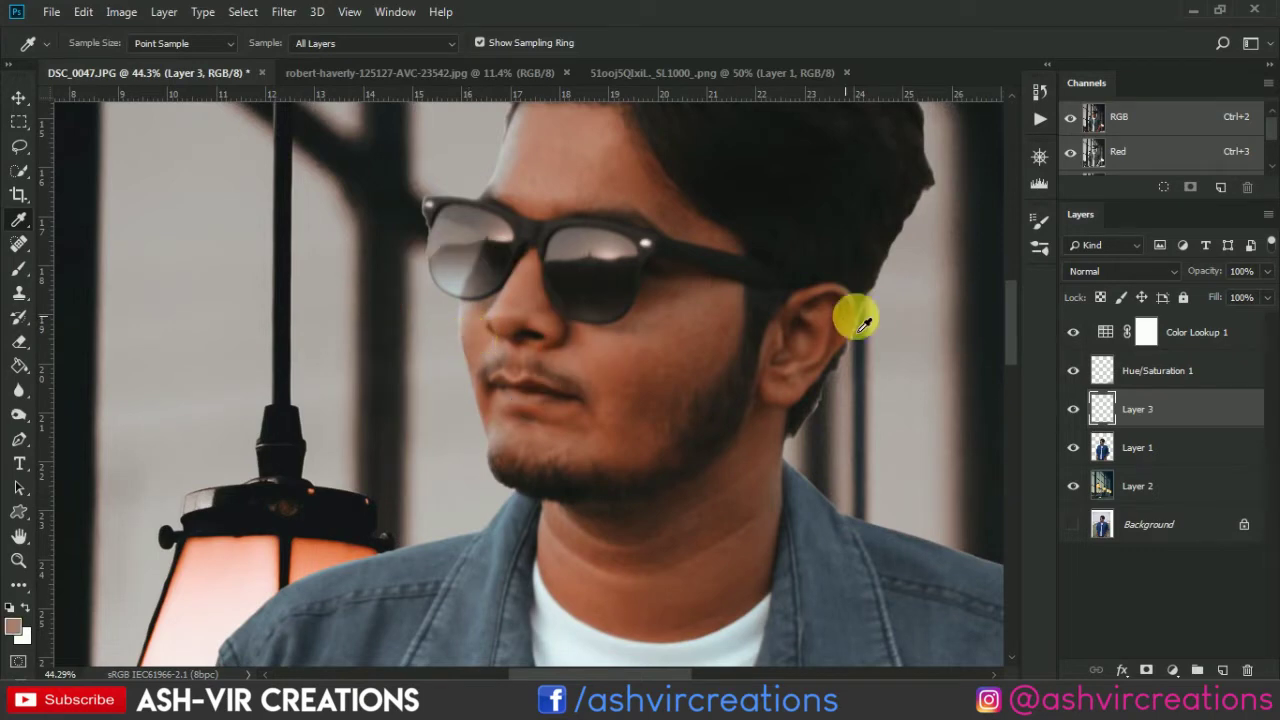
{"action": "scroll", "coordinate": [481, 343], "scroll_direction": "up", "scroll_amount": 3}
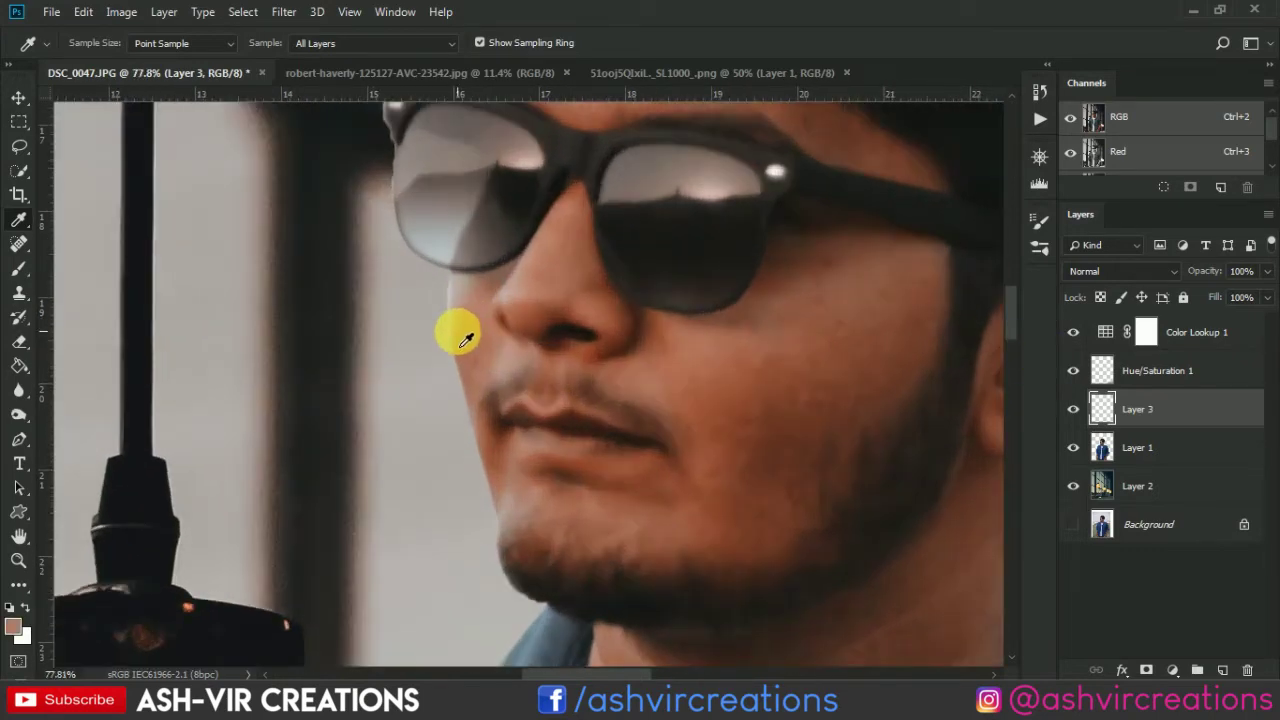
{"action": "left_click", "coordinate": [18, 269]}
{"action": "scroll", "coordinate": [470, 327], "scroll_direction": "up", "scroll_amount": 3}
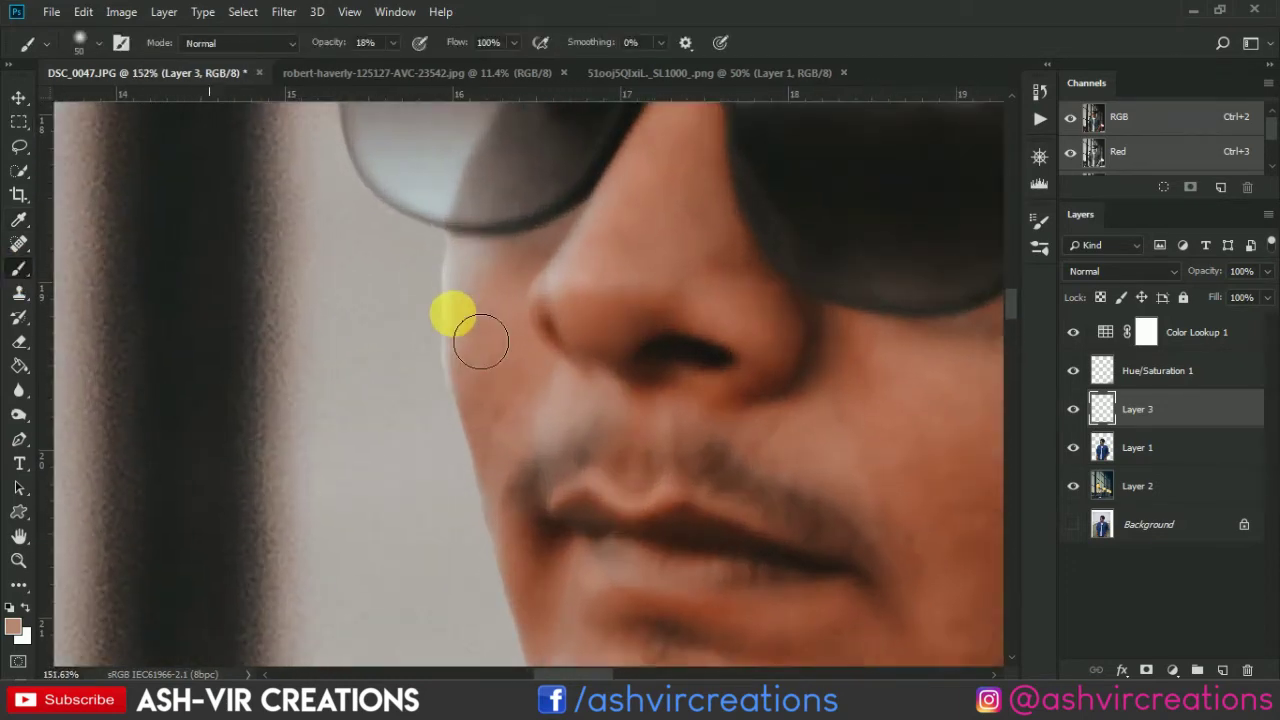
Step: Clip the new layer to the man's layer and brush the skin tone over the pale outer edge of his cheek
{"action": "right_click", "coordinate": [1150, 413]}
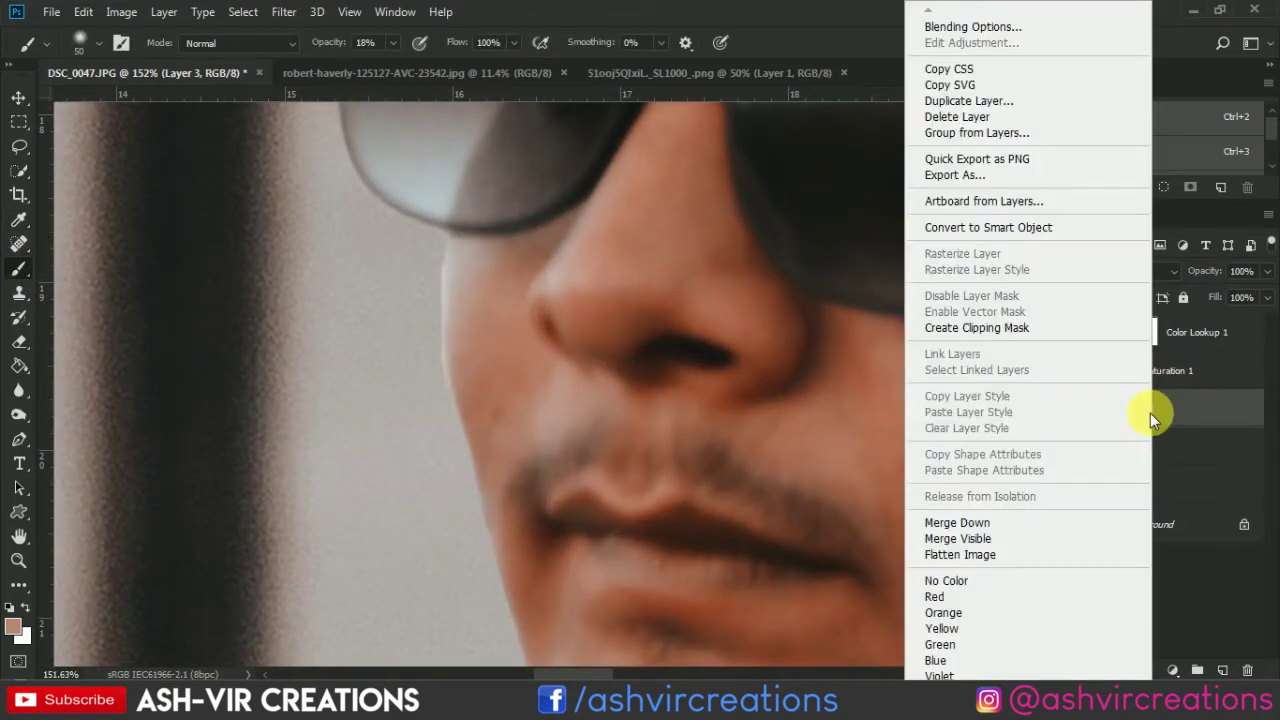
{"action": "left_click", "coordinate": [973, 330]}
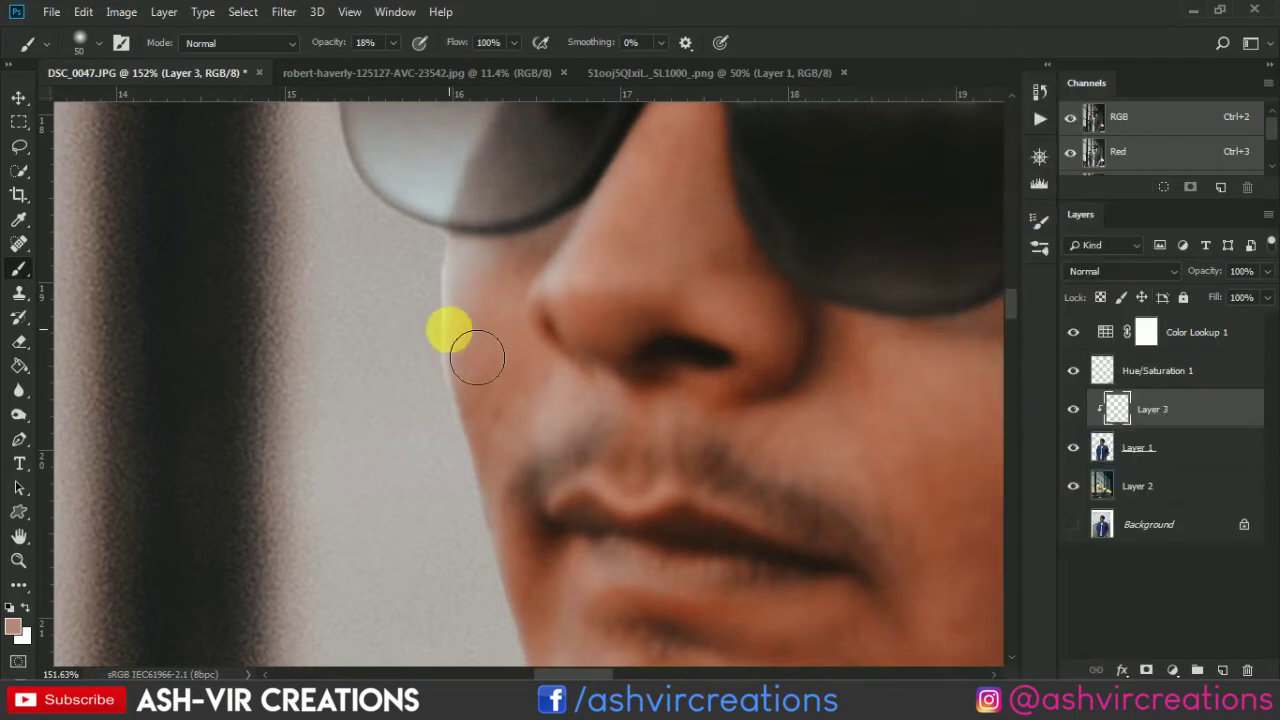
{"action": "left_click_drag", "start_coordinate": [436, 309], "coordinate": [485, 255]}
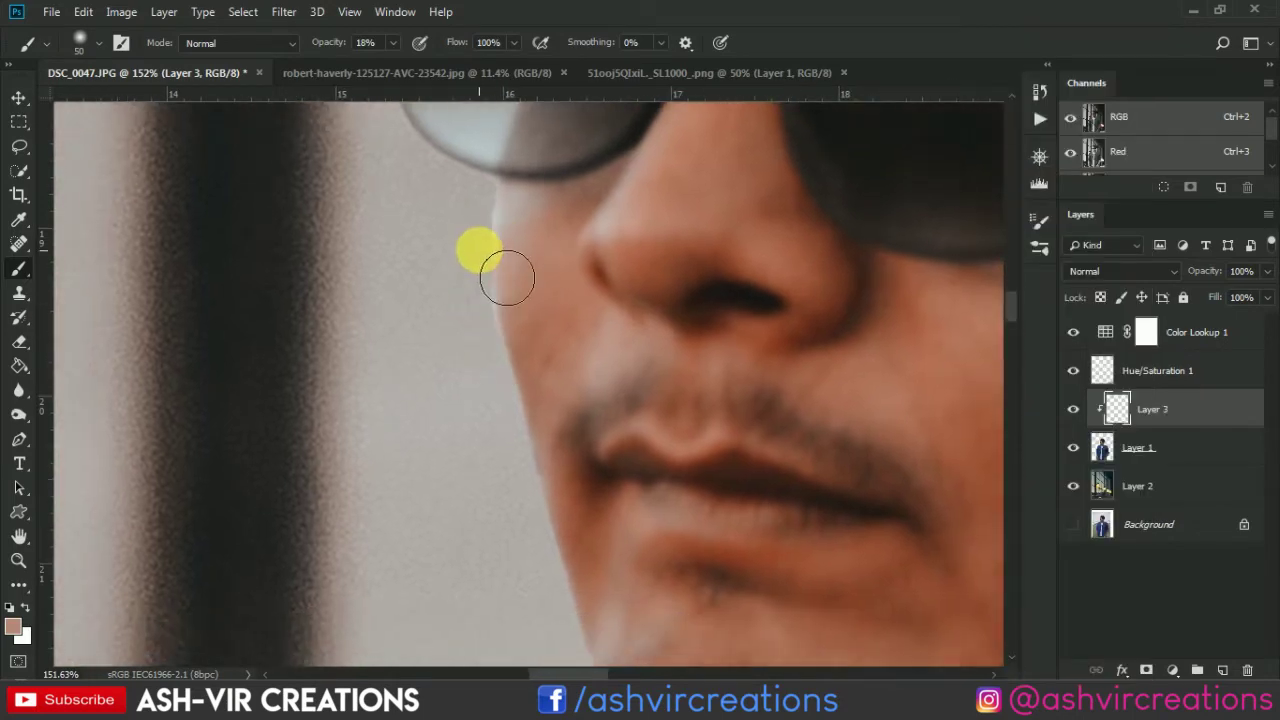
{"action": "left_click_drag", "start_coordinate": [523, 517], "coordinate": [566, 523]}
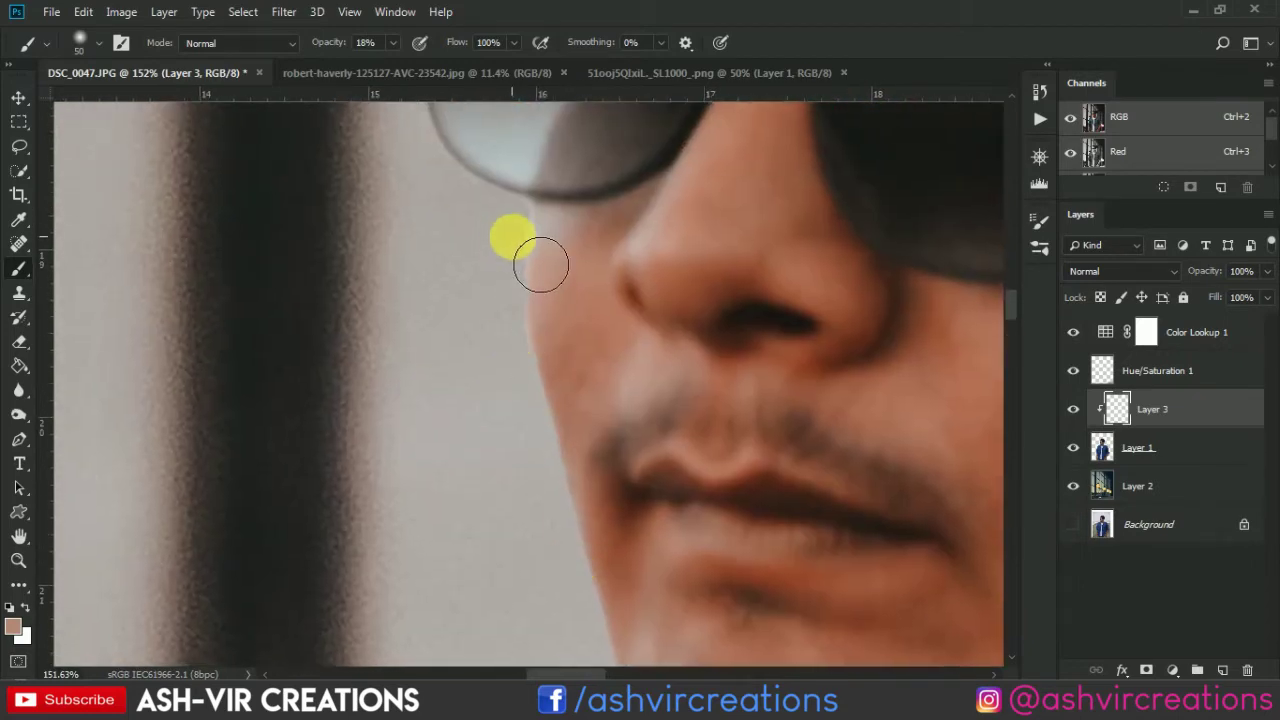
Step: Sample the dark frame colour, set the brush opacity to 100% and paint over the light fringe around the sunglasses' outer rim
{"action": "scroll", "coordinate": [543, 251], "scroll_direction": "down", "scroll_amount": 5}
{"action": "left_click_drag", "start_coordinate": [564, 314], "coordinate": [569, 474]}
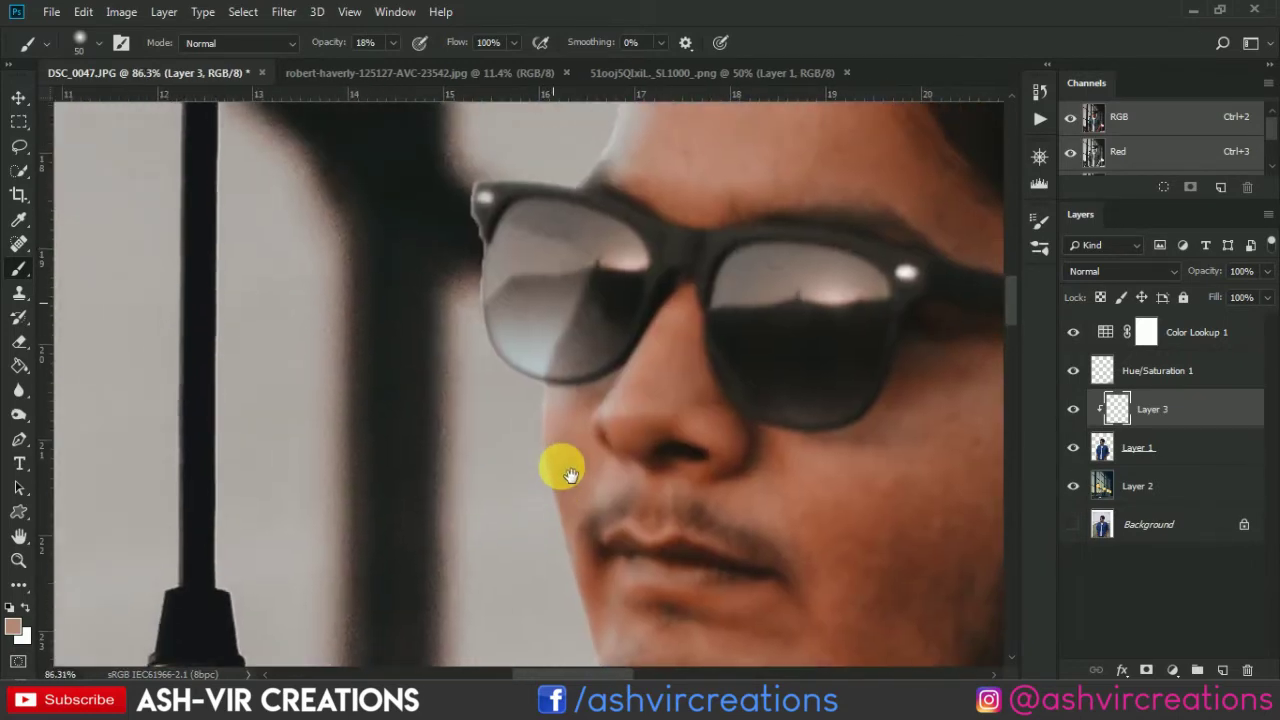
{"action": "left_click", "coordinate": [497, 337], "text": "alt"}
{"action": "scroll", "coordinate": [492, 333], "scroll_direction": "up", "scroll_amount": 4}
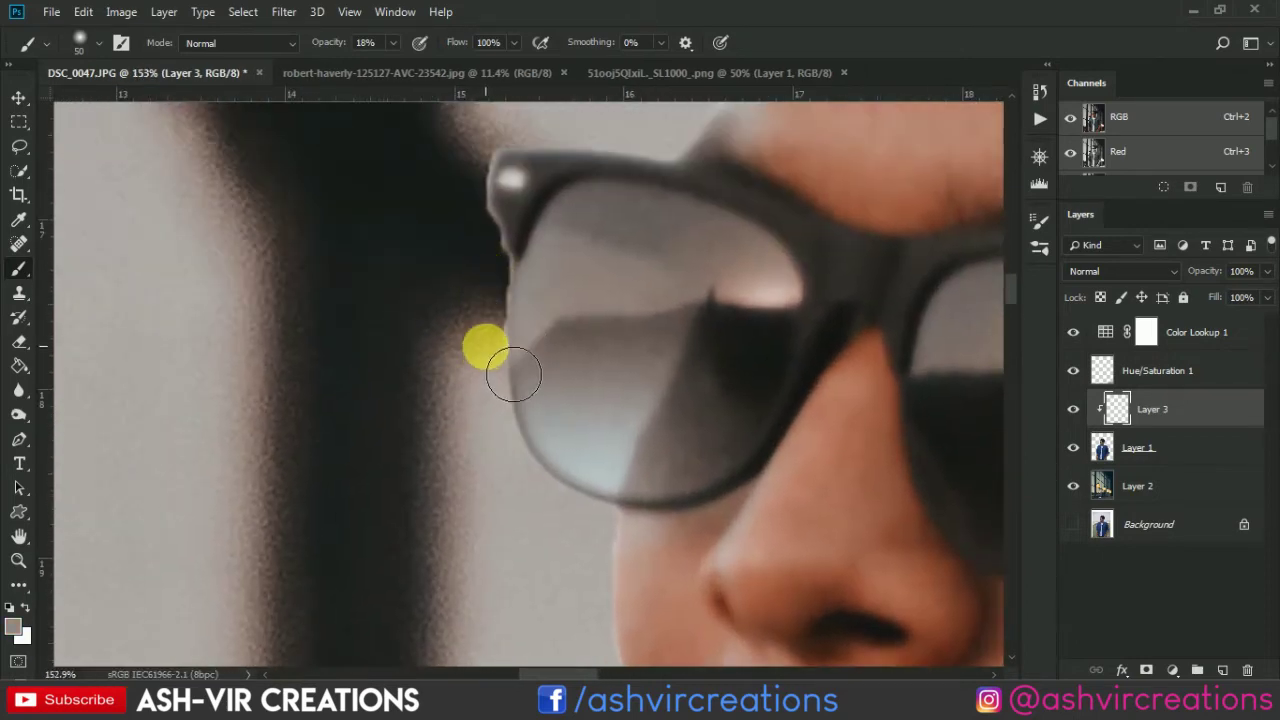
{"action": "left_click", "coordinate": [513, 232], "text": "alt"}
{"action": "left_click", "coordinate": [522, 219], "text": "alt"}
{"action": "mouse_move", "coordinate": [505, 281]}
{"action": "left_mouse_down"}
{"action": "mouse_move", "coordinate": [471, 357]}
{"action": "mouse_move", "coordinate": [466, 457]}
{"action": "mouse_move", "coordinate": [478, 349]}
{"action": "mouse_move", "coordinate": [489, 494]}
{"action": "mouse_move", "coordinate": [494, 277]}
{"action": "mouse_move", "coordinate": [509, 323]}
{"action": "mouse_move", "coordinate": [522, 272]}
{"action": "mouse_move", "coordinate": [494, 249]}
{"action": "left_mouse_up"}
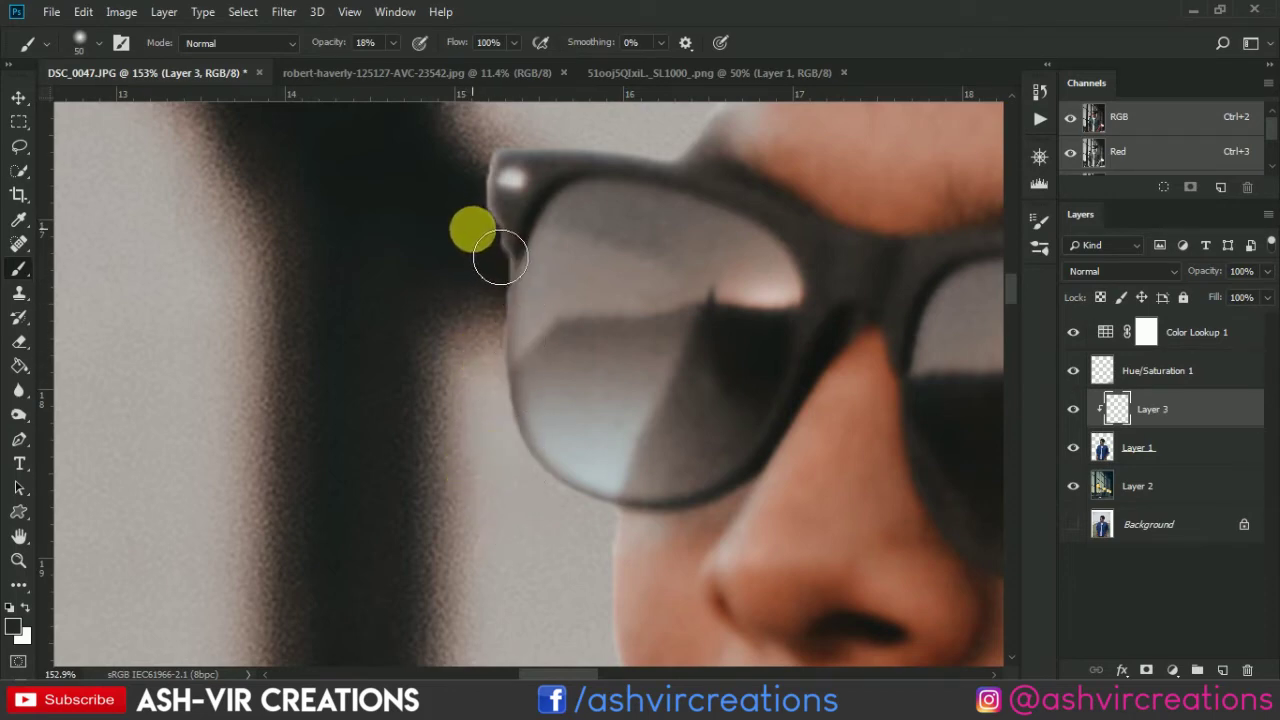
{"action": "left_click_drag", "start_coordinate": [343, 43], "coordinate": [423, 43]}
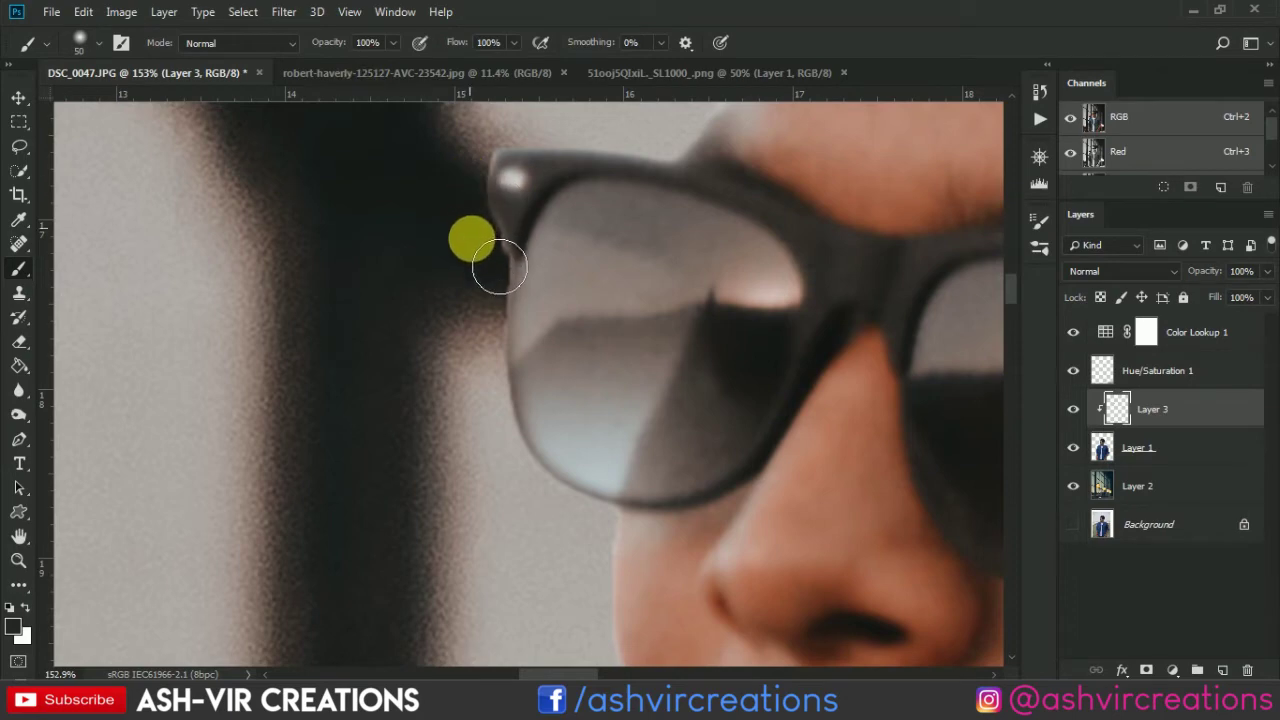
{"action": "mouse_move", "coordinate": [499, 268]}
{"action": "left_mouse_down"}
{"action": "mouse_move", "coordinate": [486, 464]}
{"action": "mouse_move", "coordinate": [499, 445]}
{"action": "mouse_move", "coordinate": [545, 523]}
{"action": "mouse_move", "coordinate": [592, 568]}
{"action": "mouse_move", "coordinate": [609, 543]}
{"action": "mouse_move", "coordinate": [581, 554]}
{"action": "mouse_move", "coordinate": [504, 468]}
{"action": "mouse_move", "coordinate": [524, 488]}
{"action": "mouse_move", "coordinate": [504, 445]}
{"action": "mouse_move", "coordinate": [488, 165]}
{"action": "mouse_move", "coordinate": [572, 146]}
{"action": "left_mouse_up"}
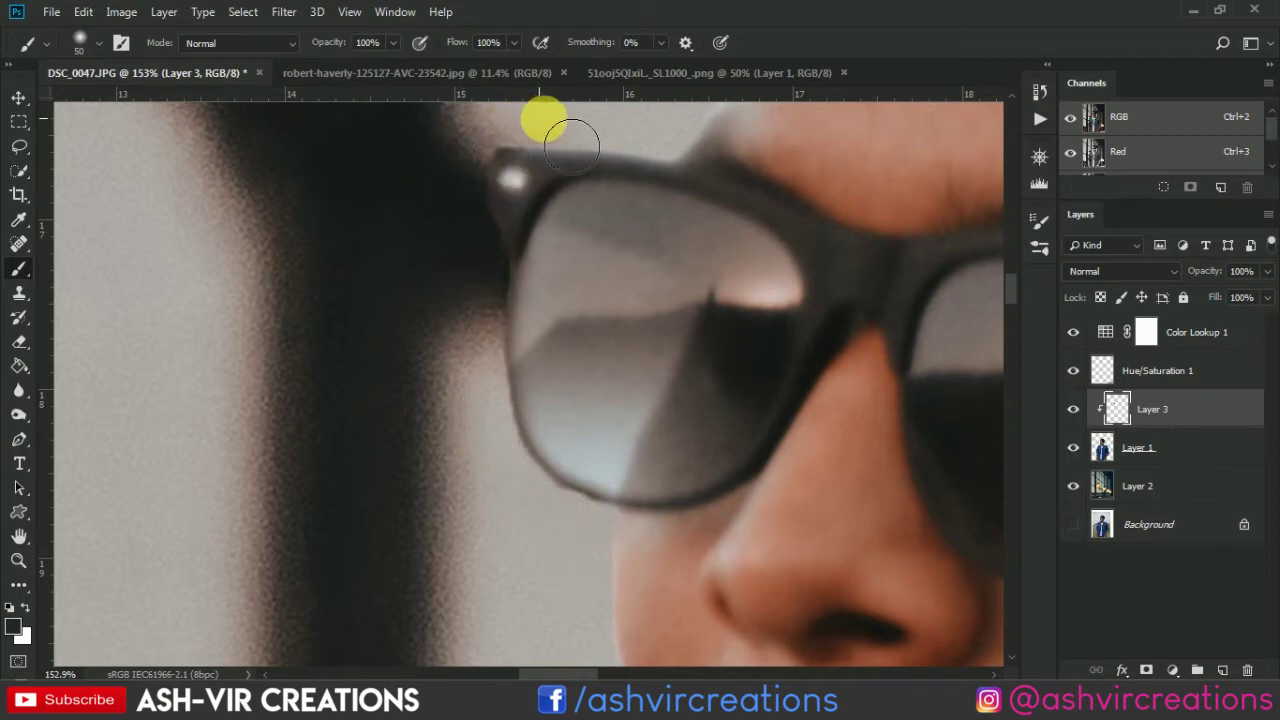
Step: Try to paint over the pale edge of the forehead below the hairline with colours sampled nearby
{"action": "left_click_drag", "start_coordinate": [674, 274], "coordinate": [636, 472]}
{"action": "mouse_move", "coordinate": [657, 350]}
{"action": "left_mouse_down"}
{"action": "mouse_move", "coordinate": [654, 334]}
{"action": "mouse_move", "coordinate": [726, 286]}
{"action": "mouse_move", "coordinate": [729, 220]}
{"action": "mouse_move", "coordinate": [740, 257]}
{"action": "mouse_move", "coordinate": [742, 246]}
{"action": "mouse_move", "coordinate": [700, 231]}
{"action": "mouse_move", "coordinate": [603, 483]}
{"action": "mouse_move", "coordinate": [607, 465]}
{"action": "left_mouse_up"}
{"action": "left_click", "coordinate": [707, 297], "text": "alt"}
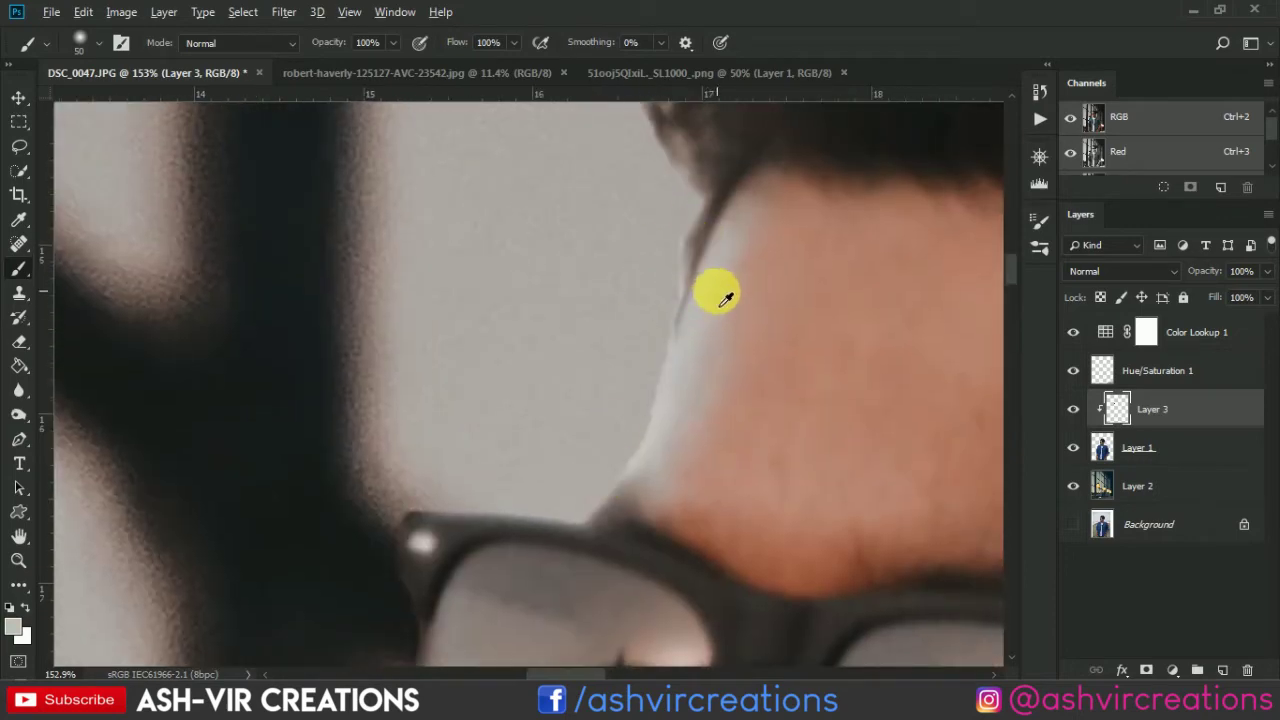
{"action": "mouse_move", "coordinate": [720, 305]}
{"action": "left_mouse_down"}
{"action": "mouse_move", "coordinate": [745, 232]}
{"action": "mouse_move", "coordinate": [700, 366]}
{"action": "mouse_move", "coordinate": [646, 463]}
{"action": "mouse_move", "coordinate": [656, 444]}
{"action": "mouse_move", "coordinate": [596, 480]}
{"action": "left_mouse_up"}
{"action": "scroll", "coordinate": [617, 371], "scroll_direction": "down", "scroll_amount": 3}
{"action": "scroll", "coordinate": [620, 378], "scroll_direction": "up", "scroll_amount": 1}
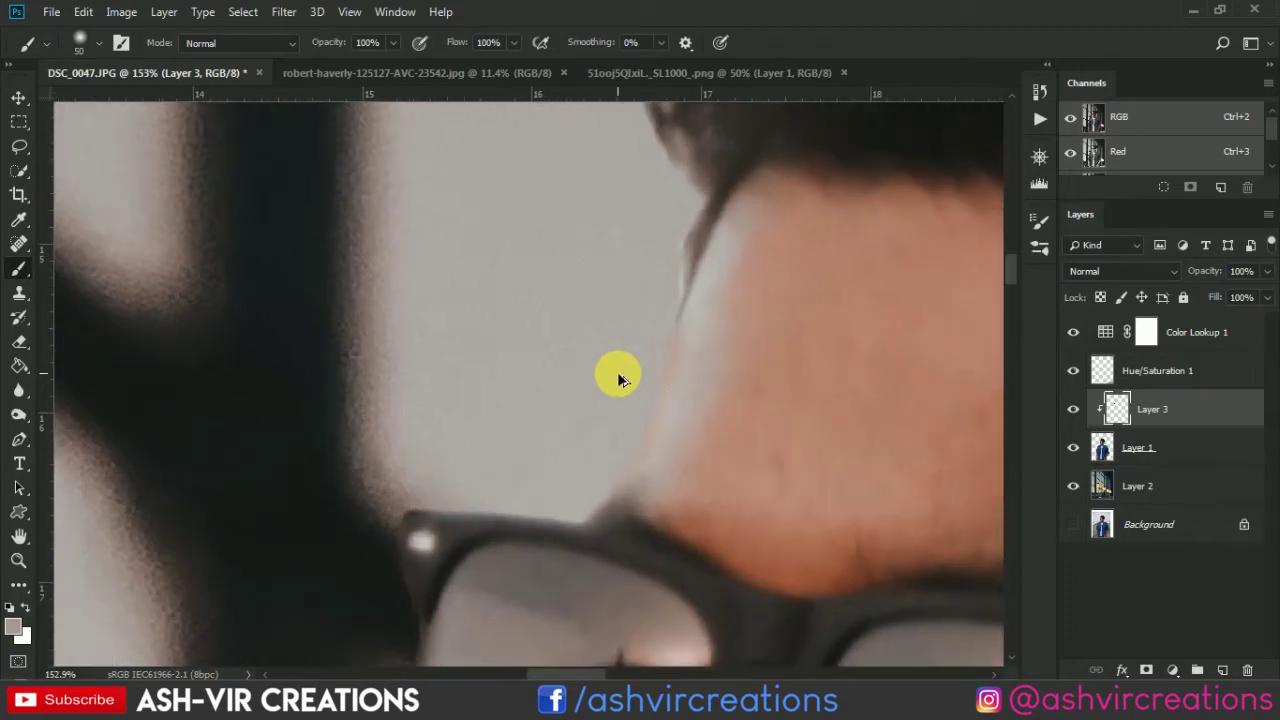
{"action": "key", "text": "ctrl+alt+z"}
{"action": "left_click", "coordinate": [703, 236], "text": "alt"}
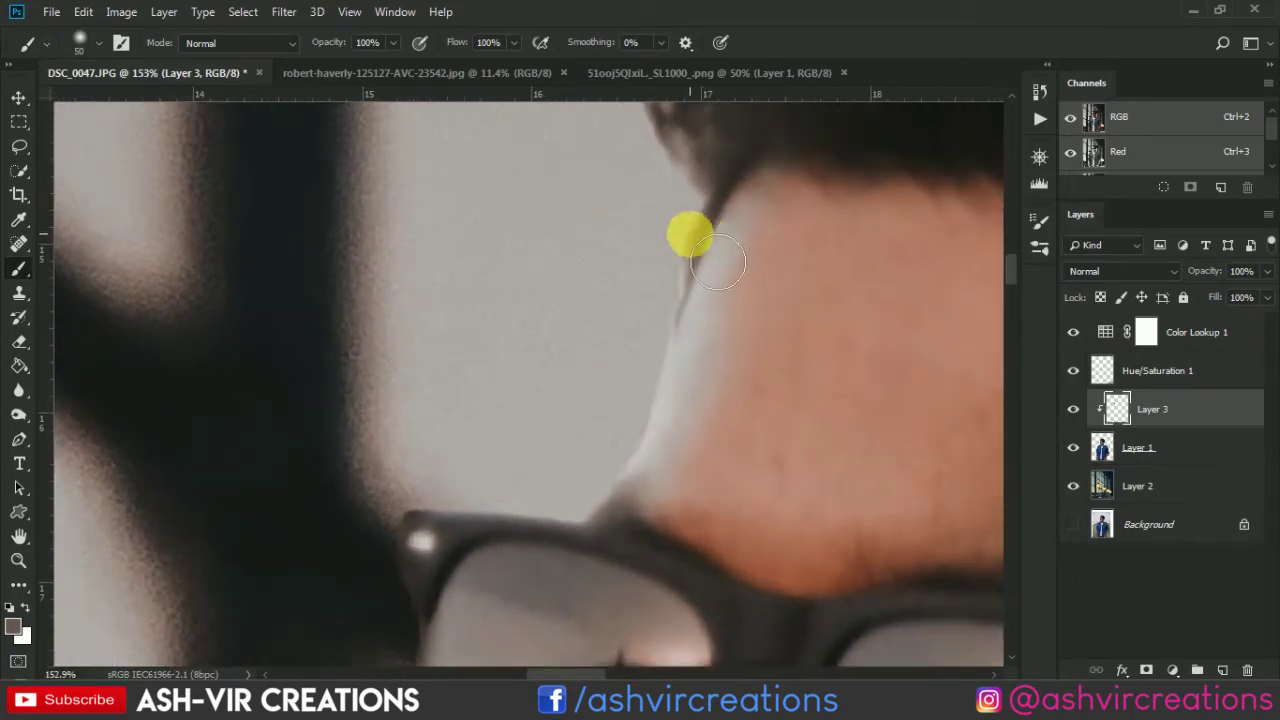
{"action": "left_click_drag", "start_coordinate": [689, 236], "coordinate": [640, 302]}
{"action": "key", "text": "ctrl+alt+z"}
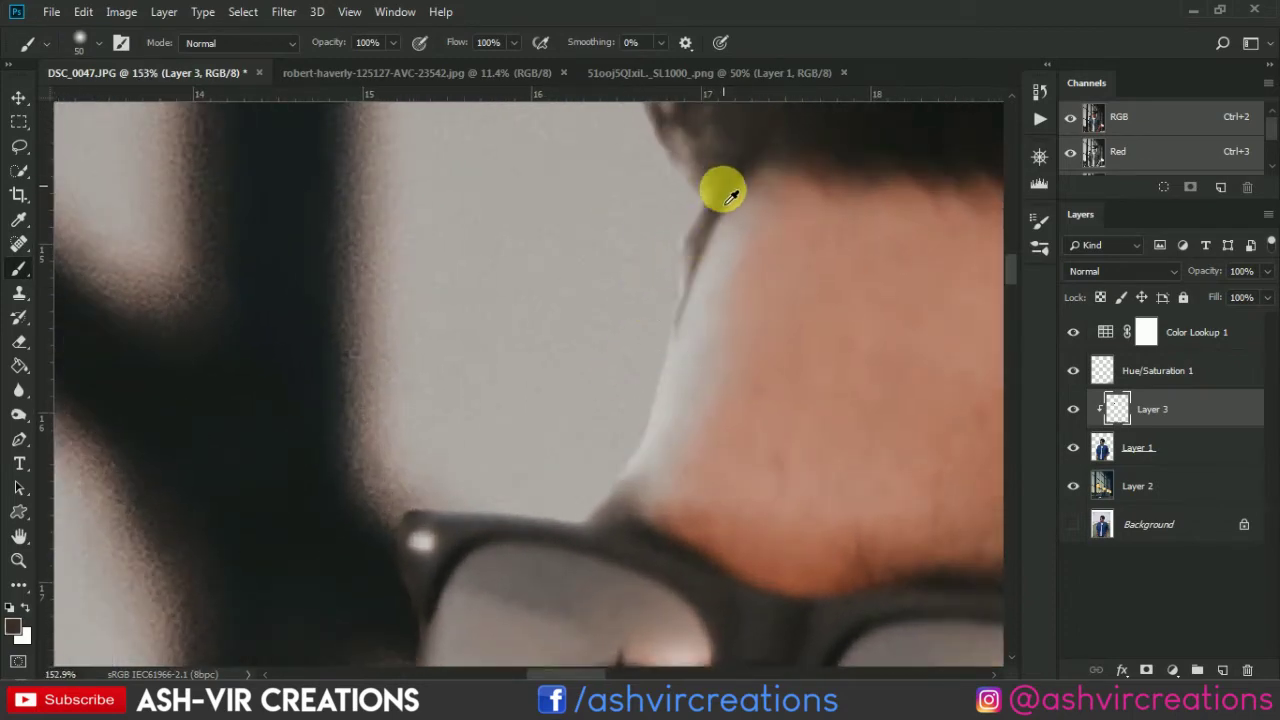
Step: Sample the dark hair colour and paint it along the thin strand at the forehead's hairline edge
{"action": "left_click", "coordinate": [723, 188], "text": "alt"}
{"action": "mouse_move", "coordinate": [692, 270]}
{"action": "left_mouse_down"}
{"action": "mouse_move", "coordinate": [657, 266]}
{"action": "mouse_move", "coordinate": [640, 306]}
{"action": "mouse_move", "coordinate": [608, 508]}
{"action": "left_mouse_up"}
{"action": "left_click", "coordinate": [683, 201]}
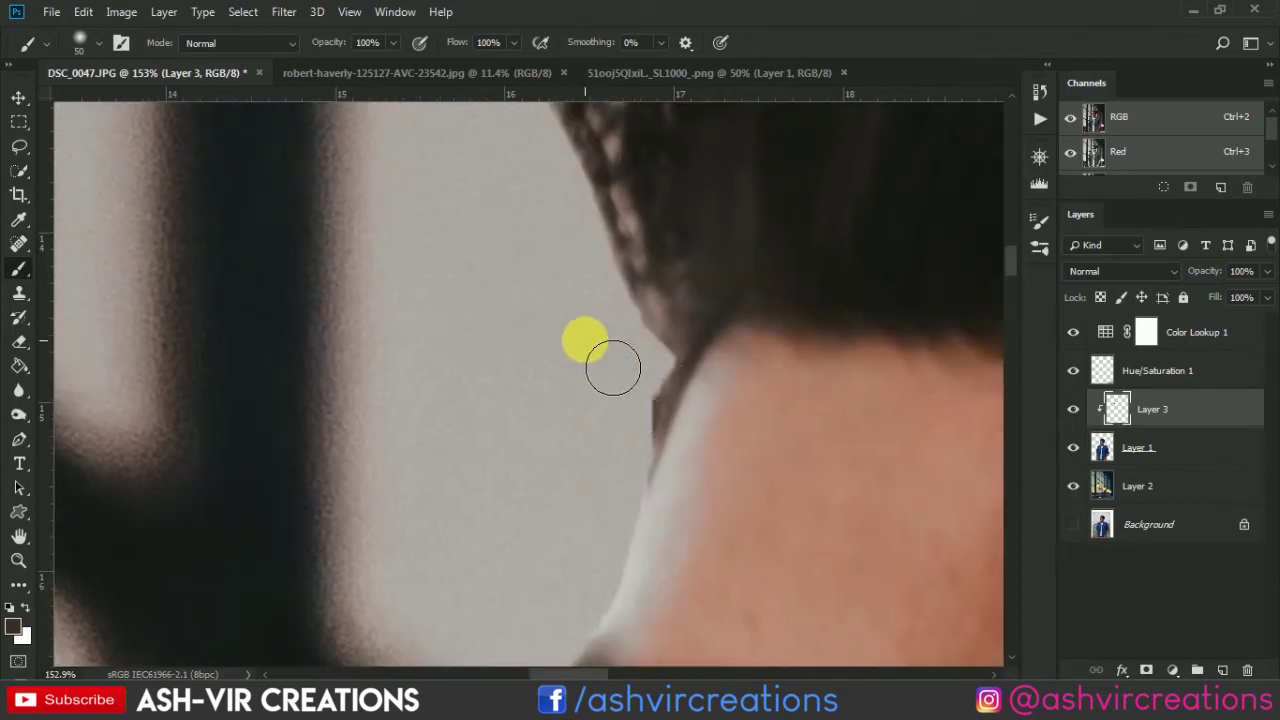
Step: Enlarge the brush to 150 px, sample the dark hair colour and paint over the light fringe along the top and back of the hair
{"action": "scroll", "coordinate": [613, 368], "scroll_direction": "down", "scroll_amount": 4}
{"action": "left_click_drag", "start_coordinate": [614, 320], "coordinate": [580, 414]}
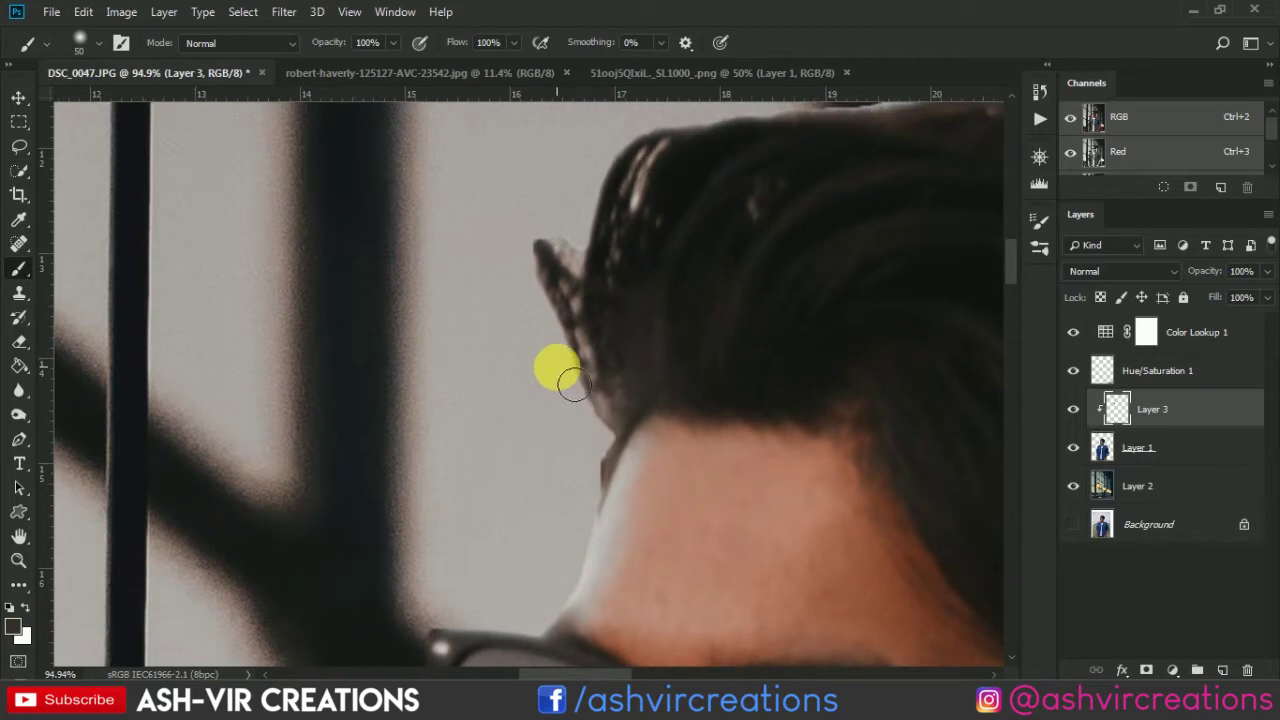
{"action": "key", "text": "bracketright"}
{"action": "key", "text": "bracketright"}
{"action": "key", "text": "bracketright"}
{"action": "key", "text": "bracketright"}
{"action": "key", "text": "bracketright"}
{"action": "key", "text": "bracketright"}
{"action": "key", "text": "bracketright"}
{"action": "left_click", "coordinate": [607, 286]}
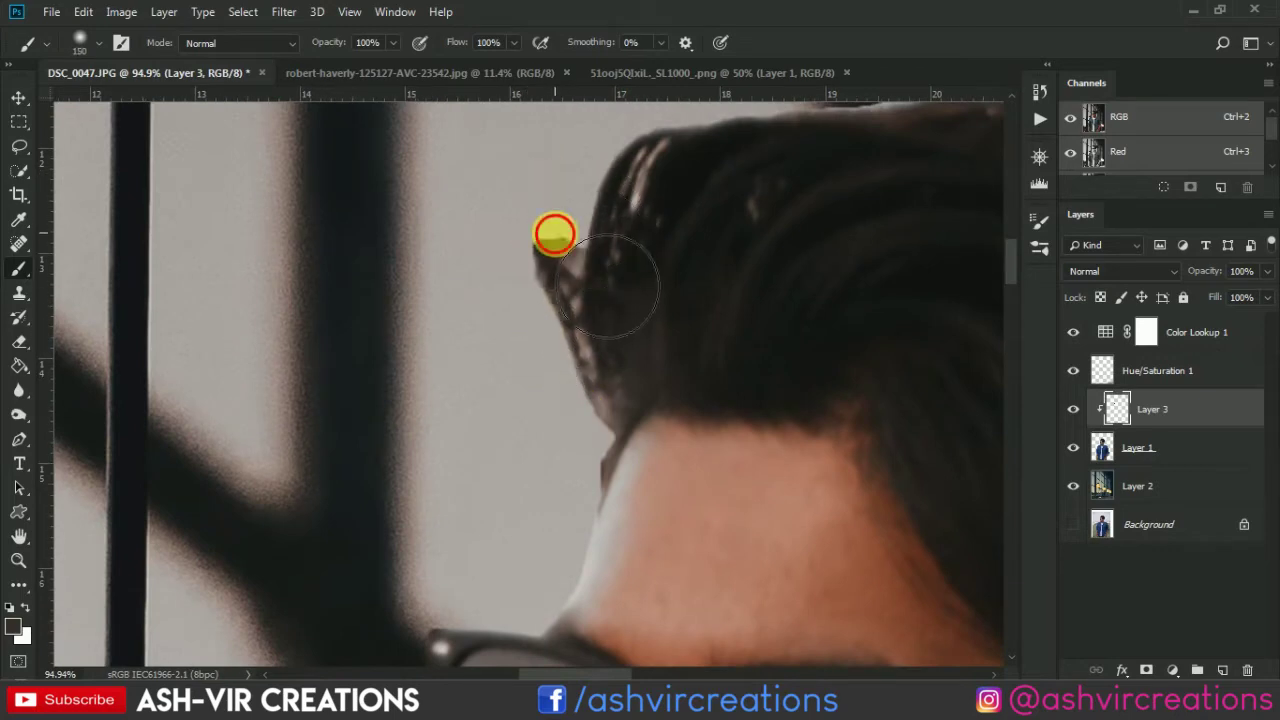
{"action": "left_click_drag", "start_coordinate": [529, 338], "coordinate": [460, 512]}
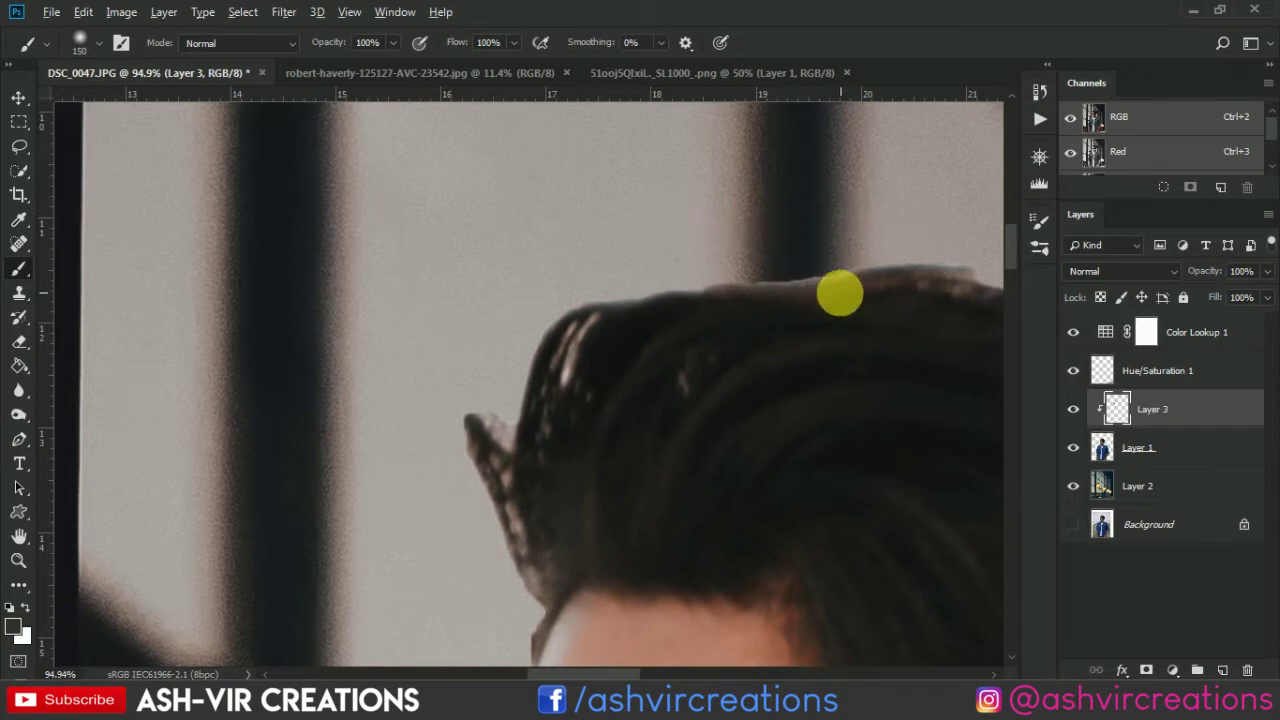
{"action": "left_click_drag", "start_coordinate": [782, 224], "coordinate": [485, 226]}
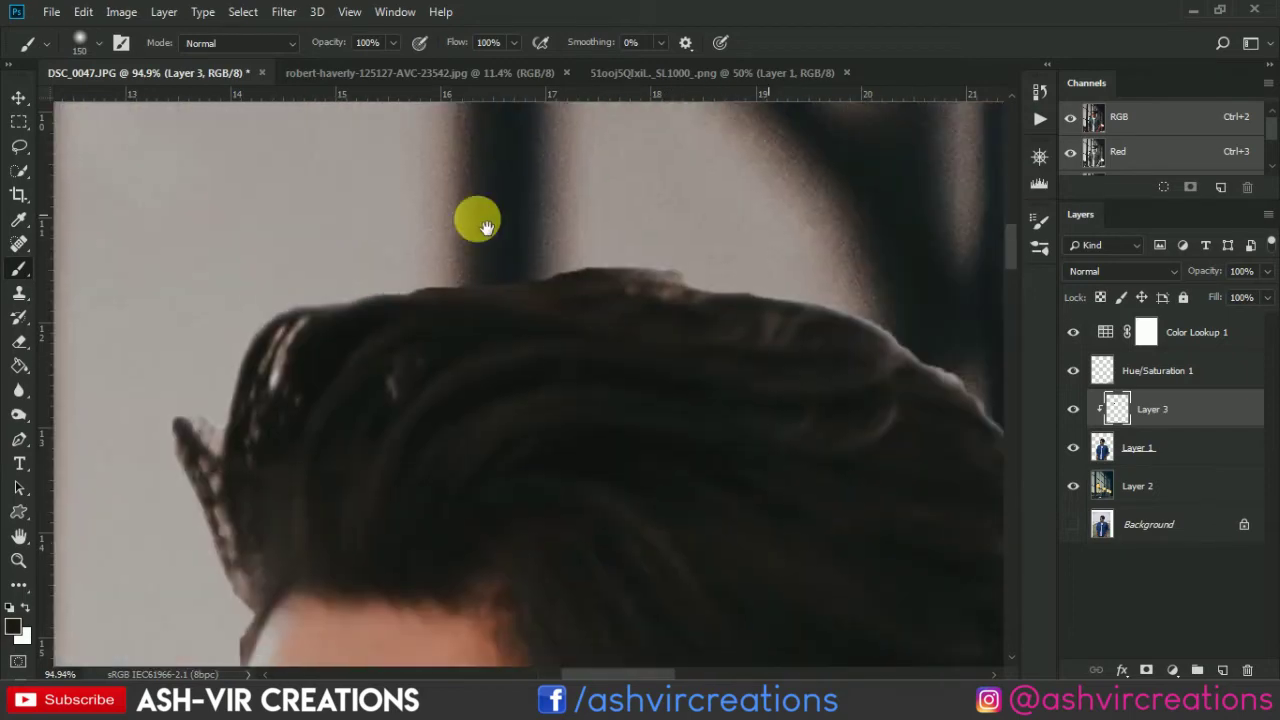
{"action": "left_click_drag", "start_coordinate": [860, 290], "coordinate": [420, 190]}
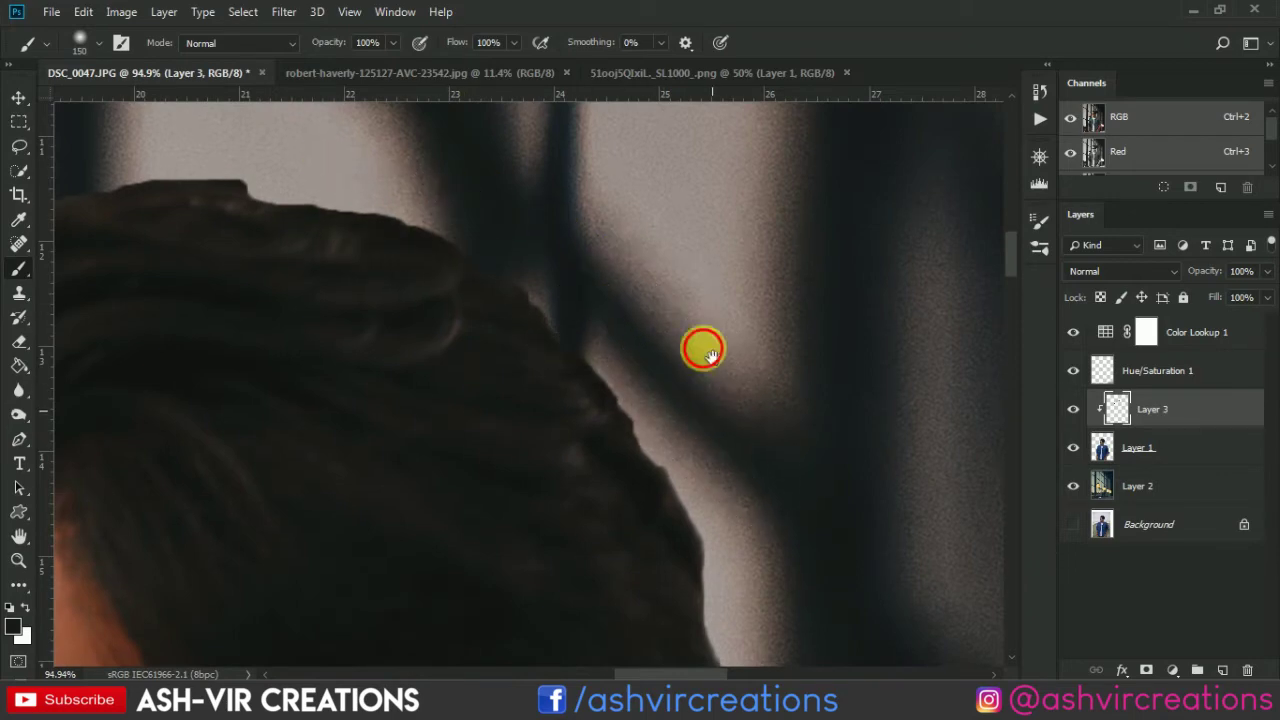
{"action": "left_click_drag", "start_coordinate": [711, 356], "coordinate": [676, 255]}
{"action": "left_click_drag", "start_coordinate": [755, 528], "coordinate": [760, 282]}
{"action": "left_click_drag", "start_coordinate": [648, 492], "coordinate": [665, 260]}
Step: Reduce the brush to 60 px and paint the dark colour over the pale hair edge behind and below the ear
{"action": "scroll", "coordinate": [634, 372], "scroll_direction": "up", "scroll_amount": 3}
{"action": "key", "text": "bracketleft"}
{"action": "key", "text": "bracketleft"}
{"action": "key", "text": "bracketleft"}
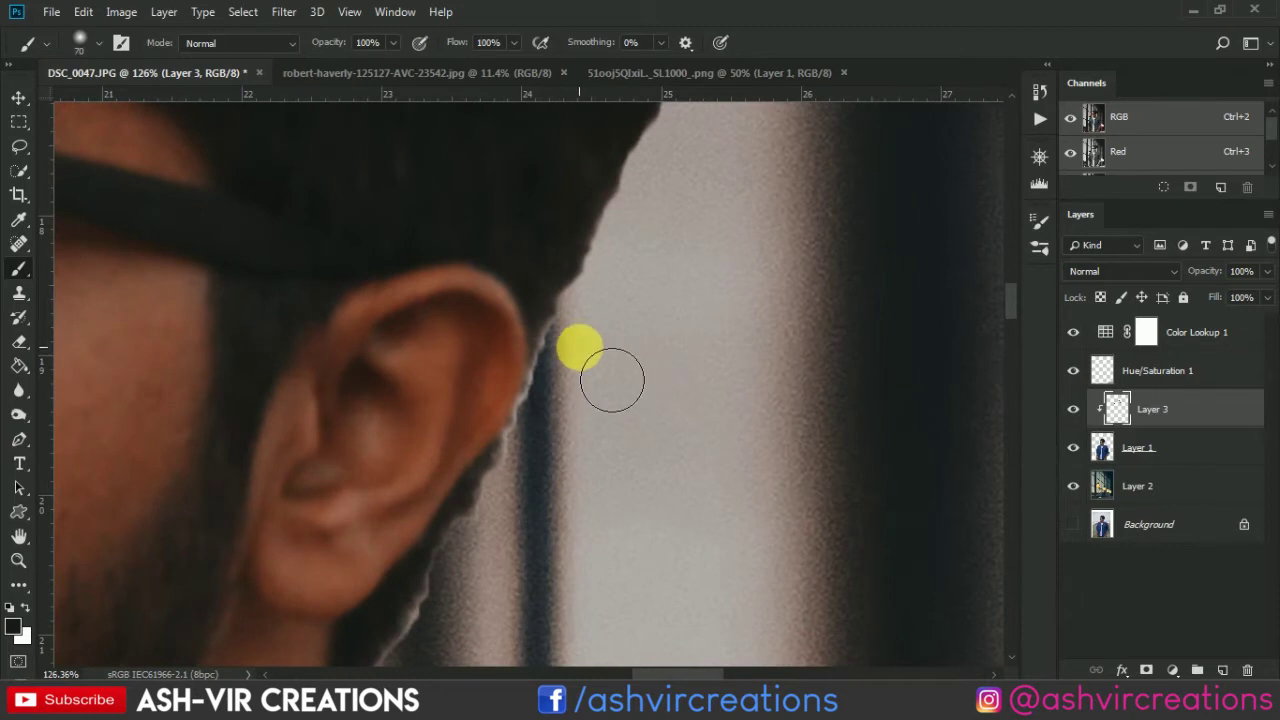
{"action": "key", "text": "bracketleft"}
{"action": "mouse_move", "coordinate": [568, 362]}
{"action": "left_mouse_down"}
{"action": "mouse_move", "coordinate": [511, 494]}
{"action": "mouse_move", "coordinate": [670, 314]}
{"action": "left_mouse_up"}
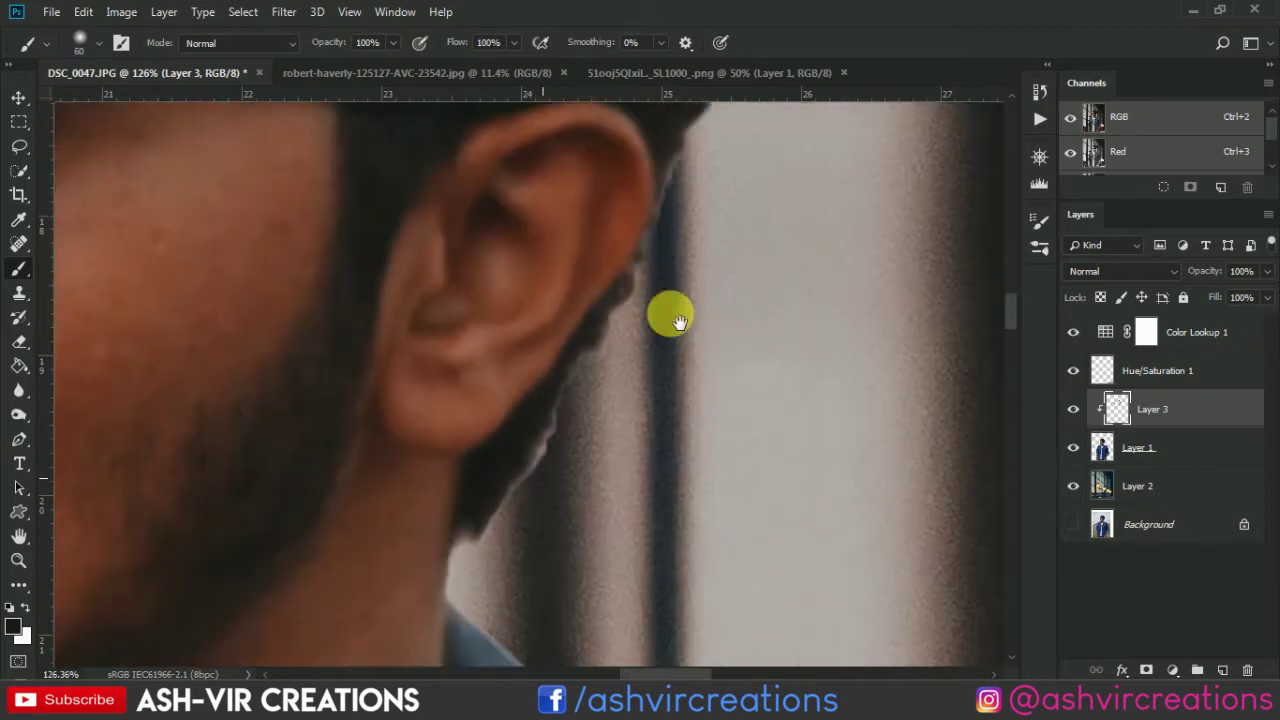
{"action": "mouse_move", "coordinate": [632, 370]}
{"action": "left_mouse_down"}
{"action": "mouse_move", "coordinate": [535, 529]}
{"action": "mouse_move", "coordinate": [597, 449]}
{"action": "mouse_move", "coordinate": [557, 458]}
{"action": "mouse_move", "coordinate": [657, 357]}
{"action": "mouse_move", "coordinate": [694, 215]}
{"action": "mouse_move", "coordinate": [643, 471]}
{"action": "left_mouse_up"}
{"action": "scroll", "coordinate": [636, 477], "scroll_direction": "down", "scroll_amount": 2}
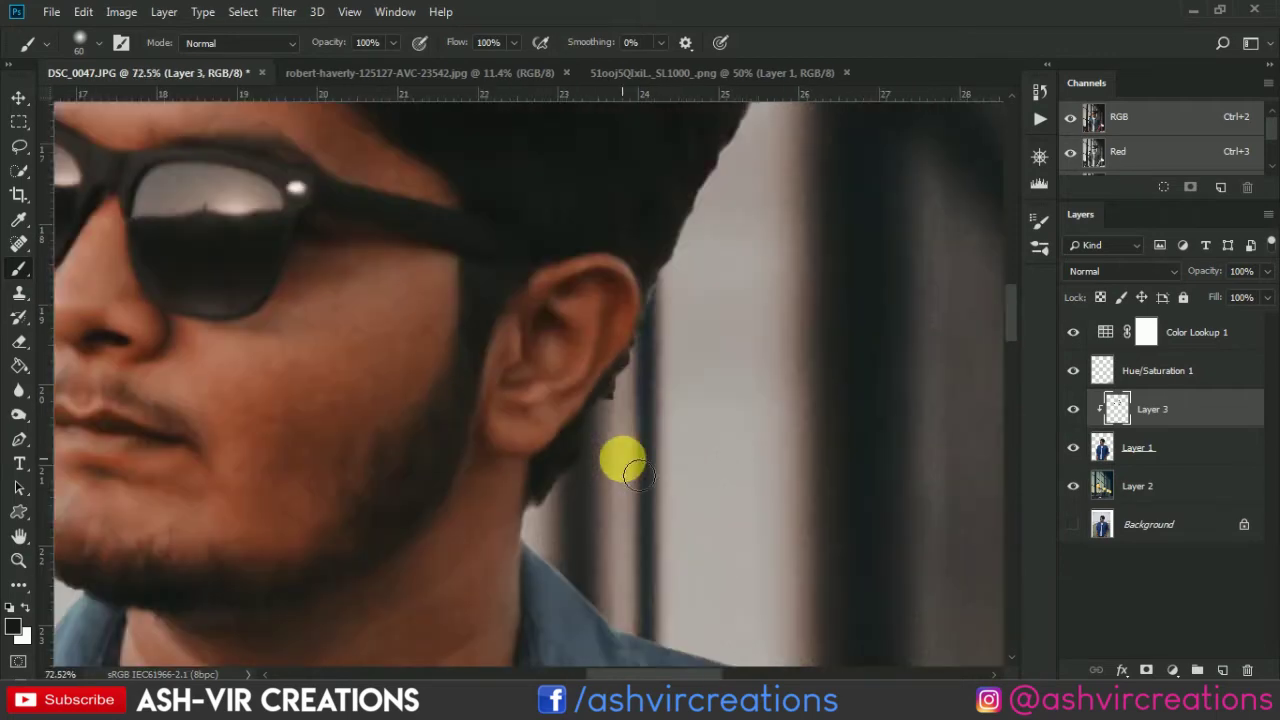
{"action": "scroll", "coordinate": [636, 477], "scroll_direction": "down", "scroll_amount": 2}
{"action": "scroll", "coordinate": [623, 466], "scroll_direction": "up", "scroll_amount": 3}
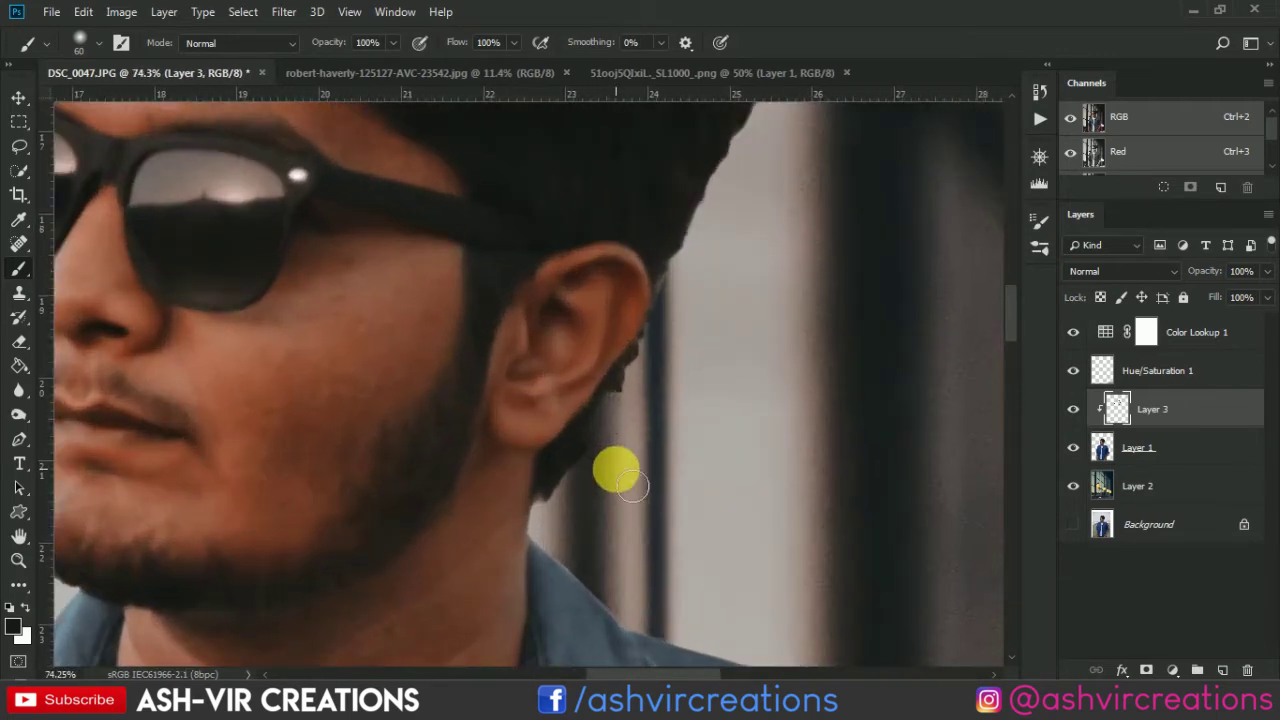
Step: Switch to the Eraser and give it the Soft Round brush tip
{"action": "key", "text": "e"}
{"action": "scroll", "coordinate": [615, 469], "scroll_direction": "up", "scroll_amount": 3}
{"action": "key", "text": "["}
{"action": "left_click", "coordinate": [607, 476]}
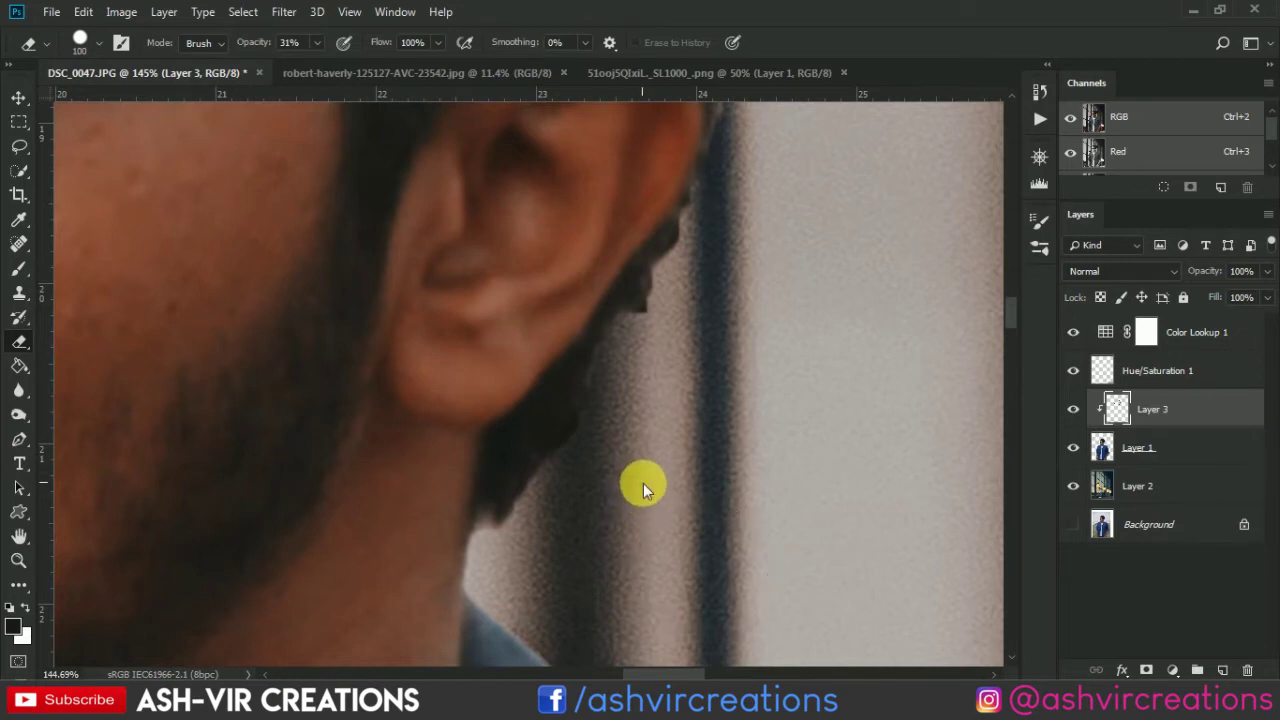
{"action": "right_click", "coordinate": [645, 482], "text": "ctrl"}
{"action": "left_click", "coordinate": [628, 428]}
{"action": "right_click", "coordinate": [645, 459]}
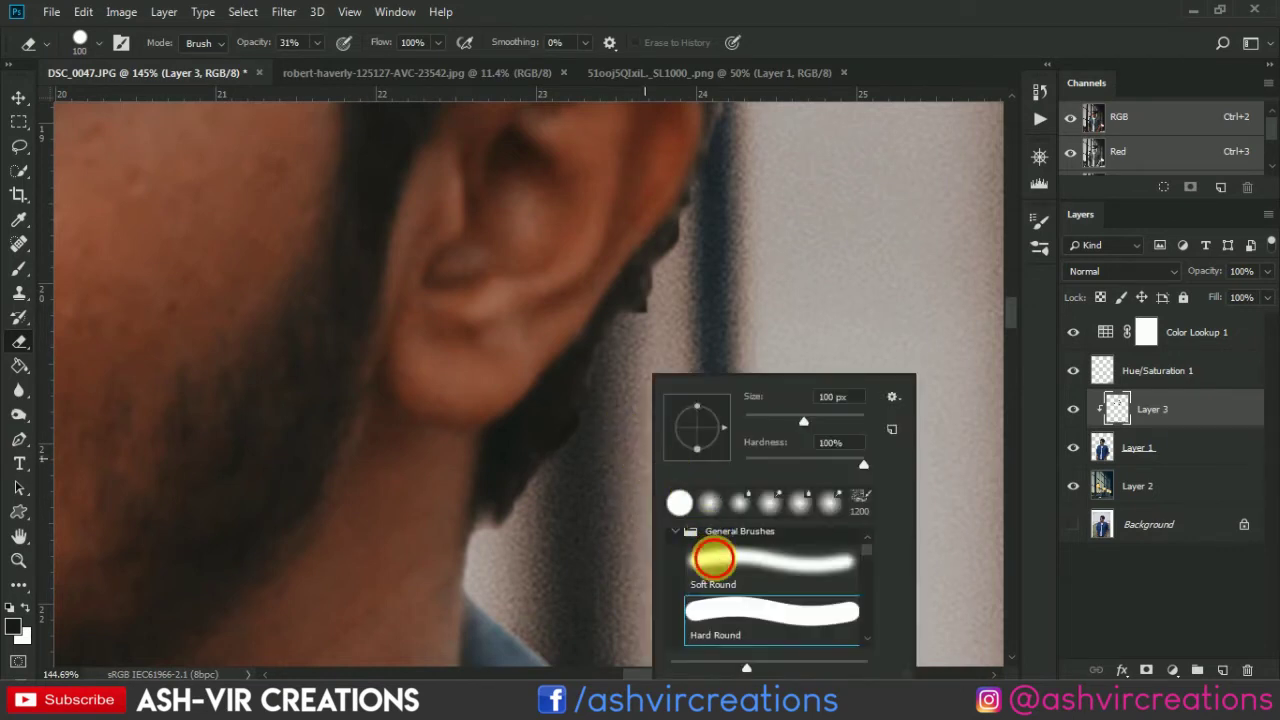
{"action": "double_click", "coordinate": [705, 556]}
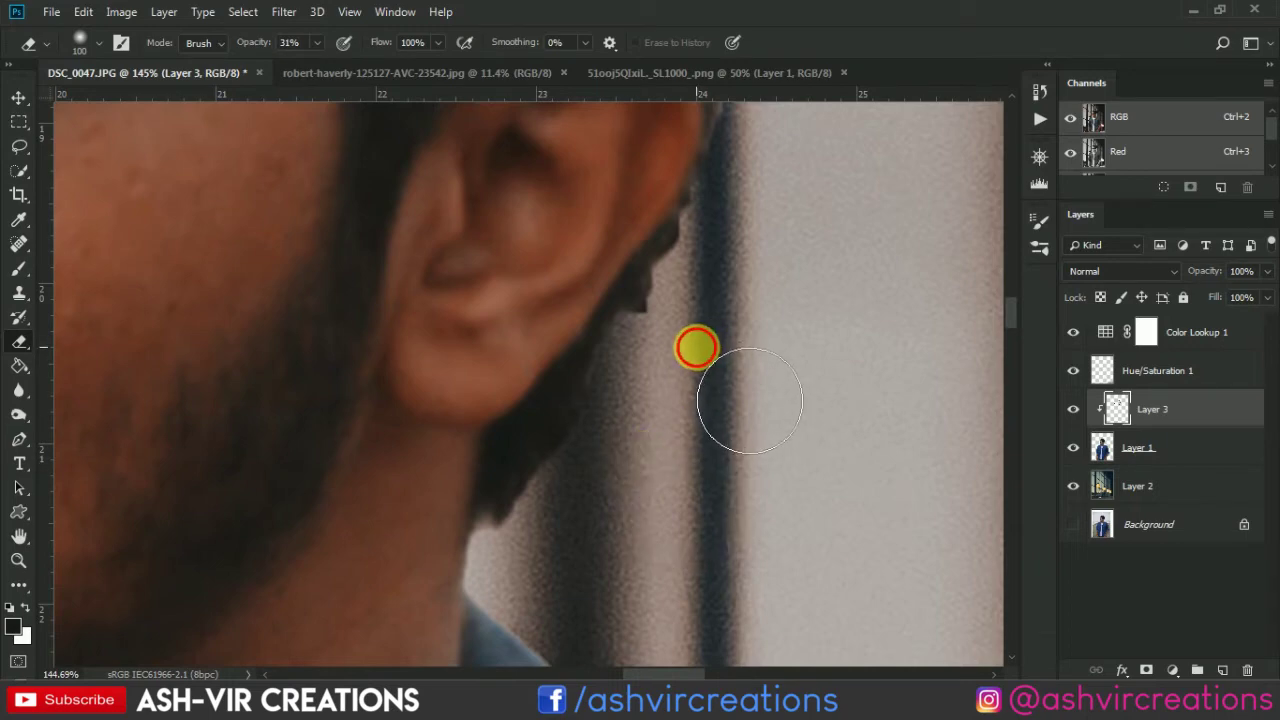
Step: Examine the man's cut-out edges from the head down to the outer edge of the forearm with the watch
{"action": "key", "text": "v"}
{"action": "scroll", "coordinate": [683, 379], "scroll_direction": "down", "scroll_amount": 5}
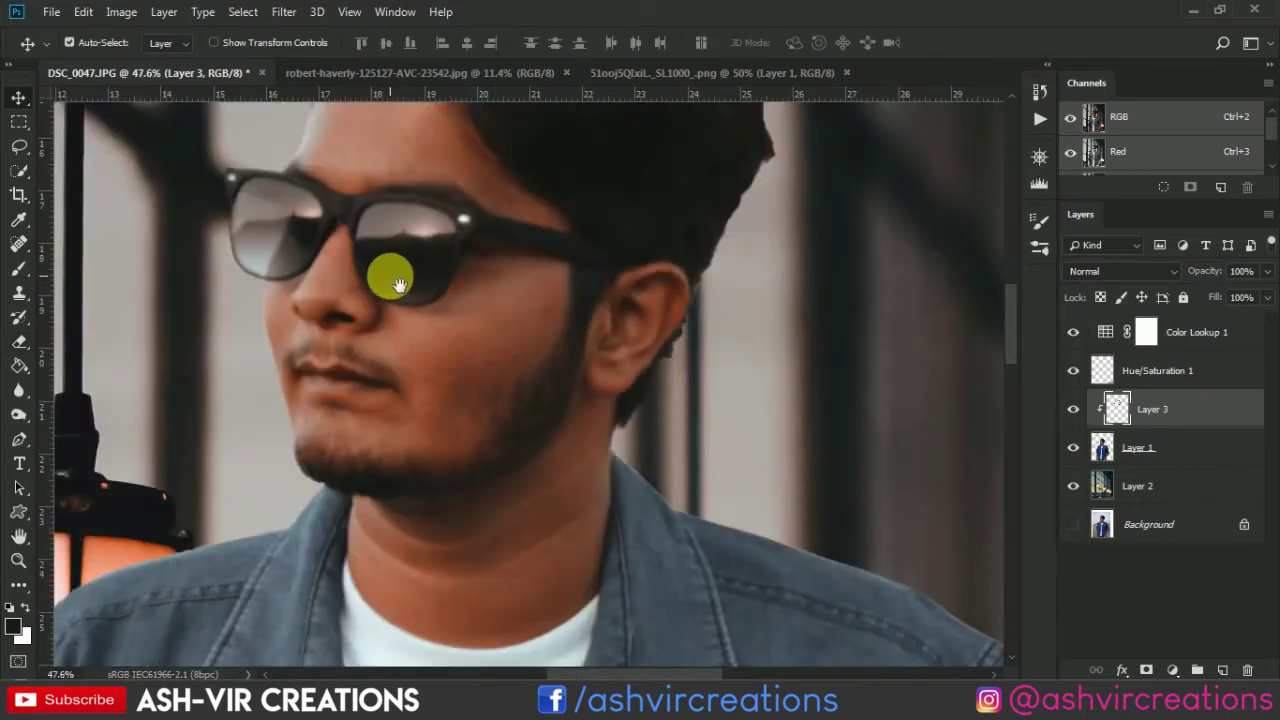
{"action": "scroll", "coordinate": [398, 285], "scroll_direction": "down", "scroll_amount": 3}
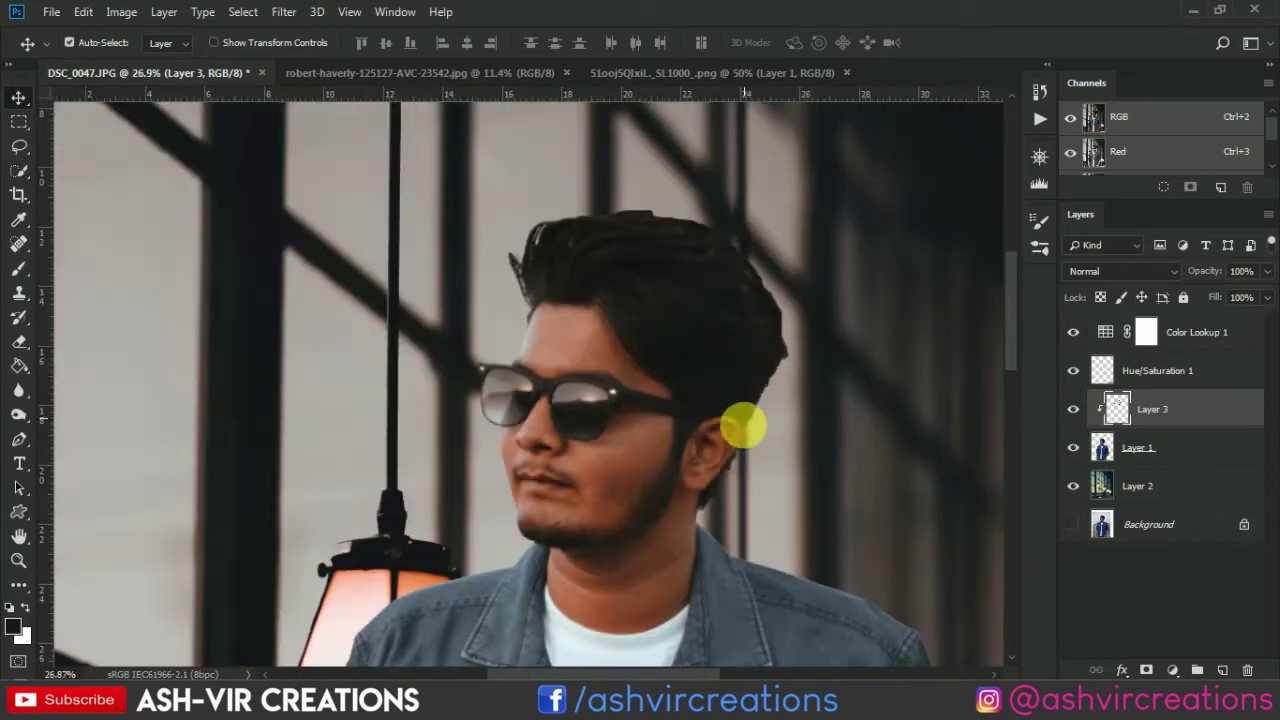
{"action": "left_click_drag", "start_coordinate": [743, 427], "coordinate": [586, 143]}
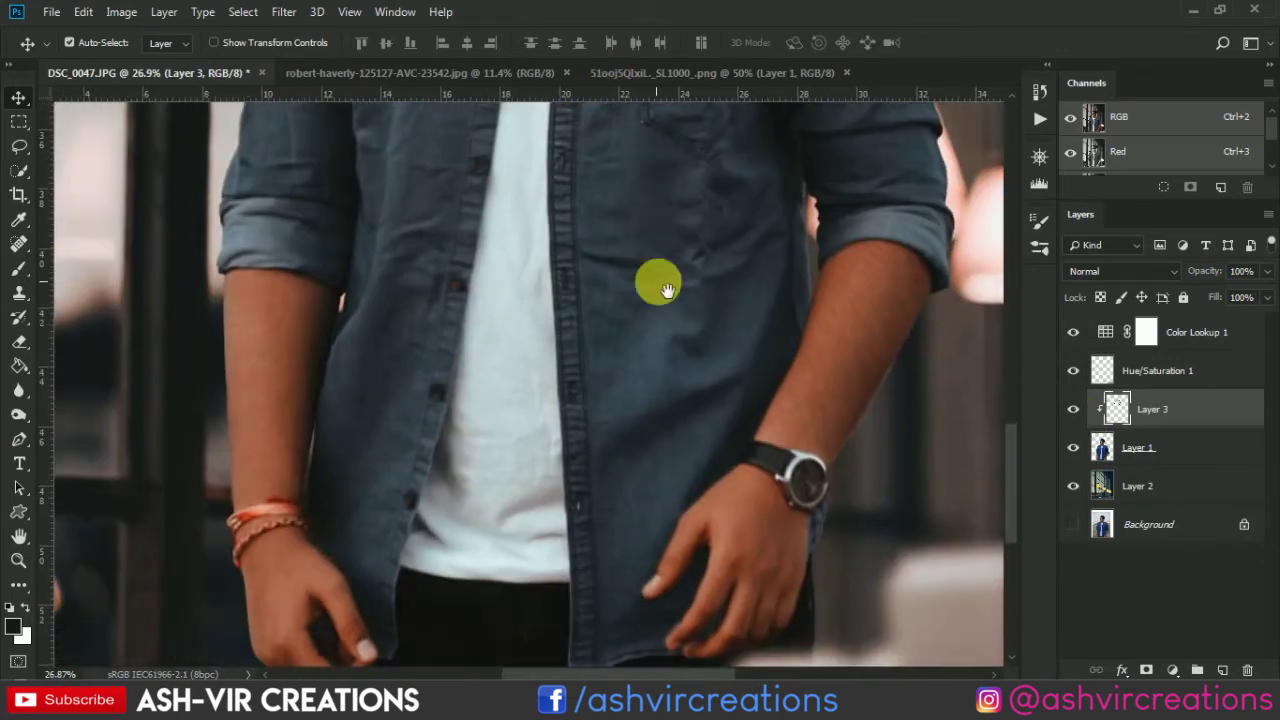
{"action": "scroll", "coordinate": [924, 374], "scroll_direction": "up", "scroll_amount": 5}
{"action": "key", "text": "b"}
{"action": "scroll", "coordinate": [876, 371], "scroll_direction": "up", "scroll_amount": 4}
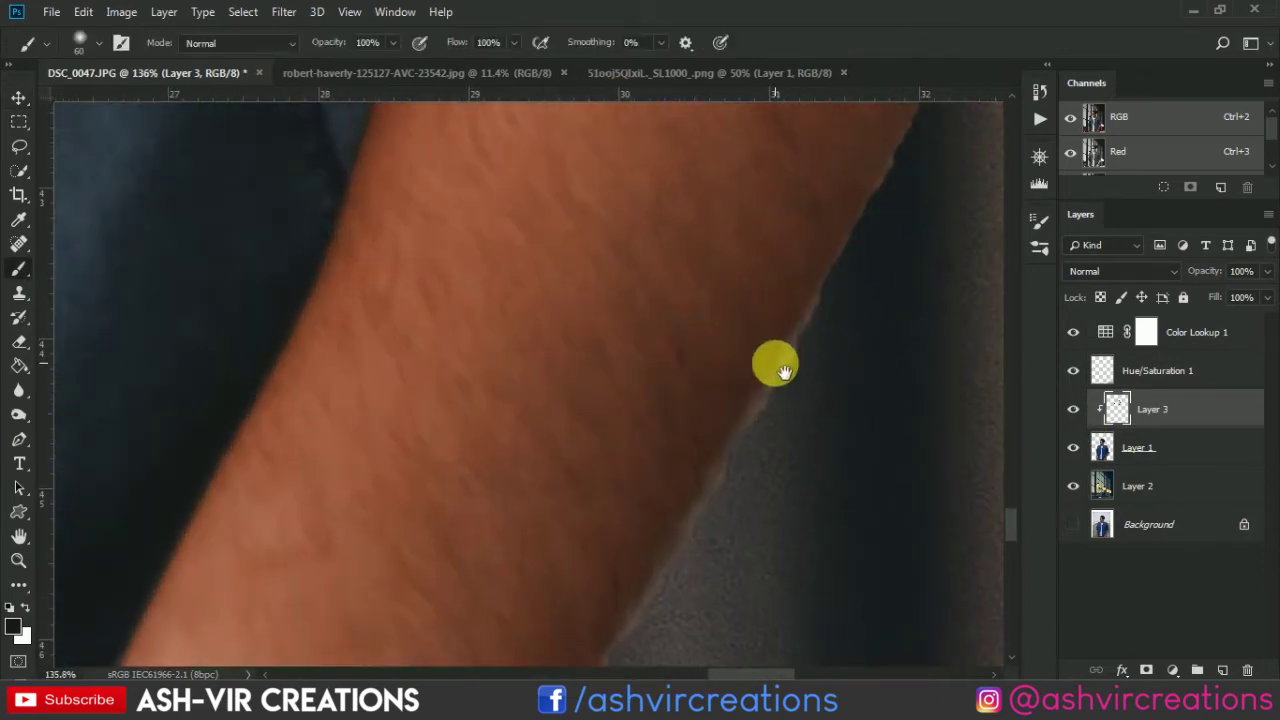
{"action": "scroll", "coordinate": [774, 366], "scroll_direction": "down", "scroll_amount": 5}
{"action": "left_click_drag", "start_coordinate": [777, 369], "coordinate": [748, 346]}
Step: Activate Layer 1 and the Pen tool, hide the lamps background on Layer 2 and show the original Background photo
{"action": "left_click", "coordinate": [1133, 447]}
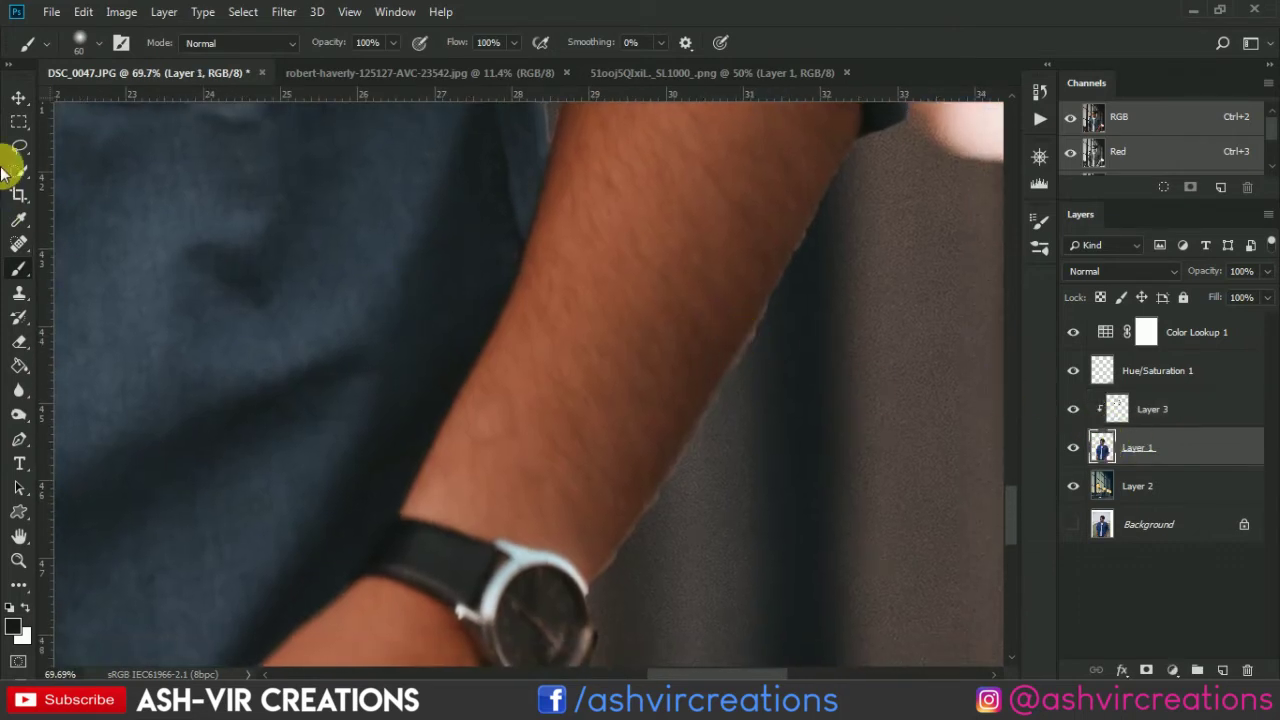
{"action": "scroll", "coordinate": [517, 263], "scroll_direction": "down", "scroll_amount": 2}
{"action": "scroll", "coordinate": [622, 366], "scroll_direction": "down", "scroll_amount": 1}
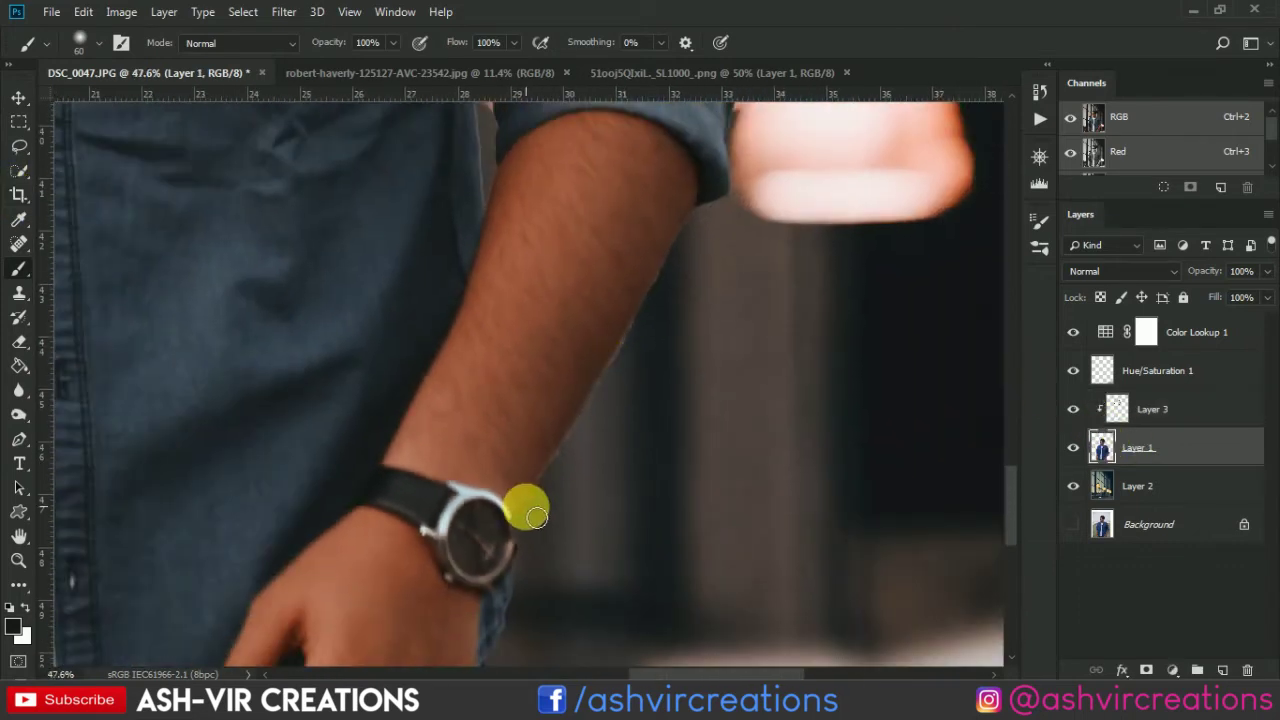
{"action": "scroll", "coordinate": [240, 515], "scroll_direction": "up", "scroll_amount": 2}
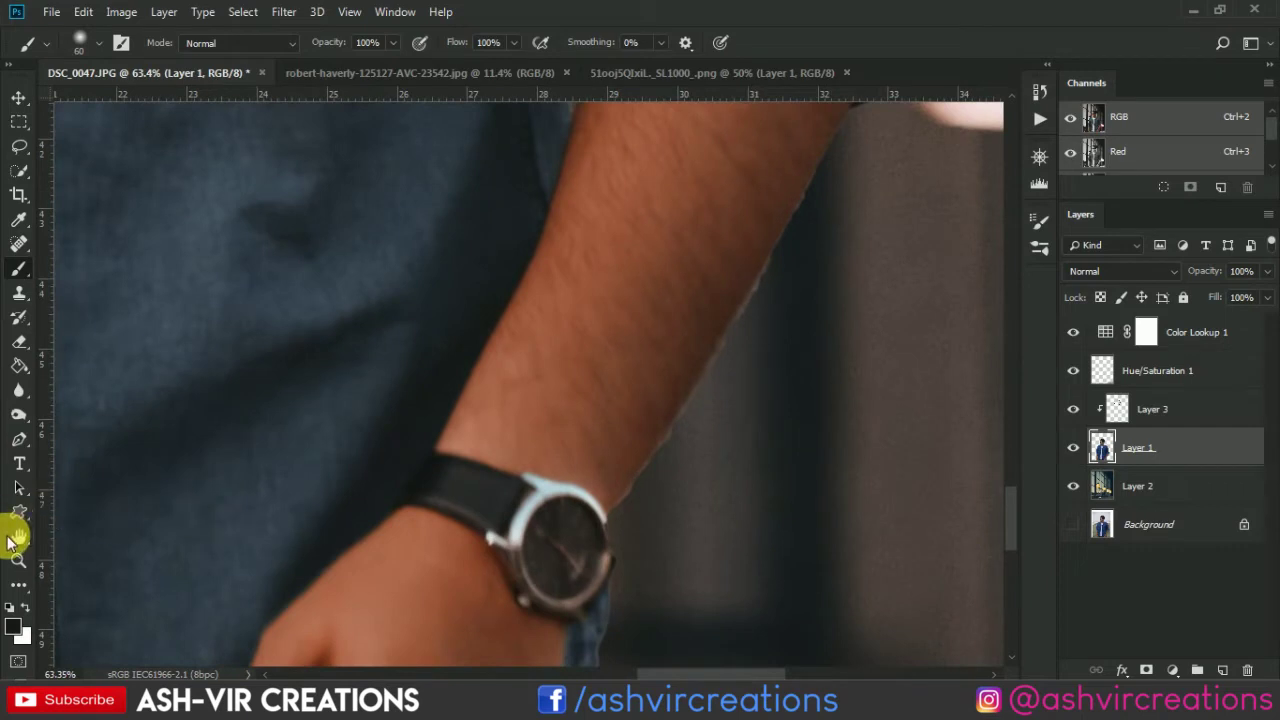
{"action": "left_click", "coordinate": [18, 438]}
{"action": "scroll", "coordinate": [730, 555], "scroll_direction": "up", "scroll_amount": 3}
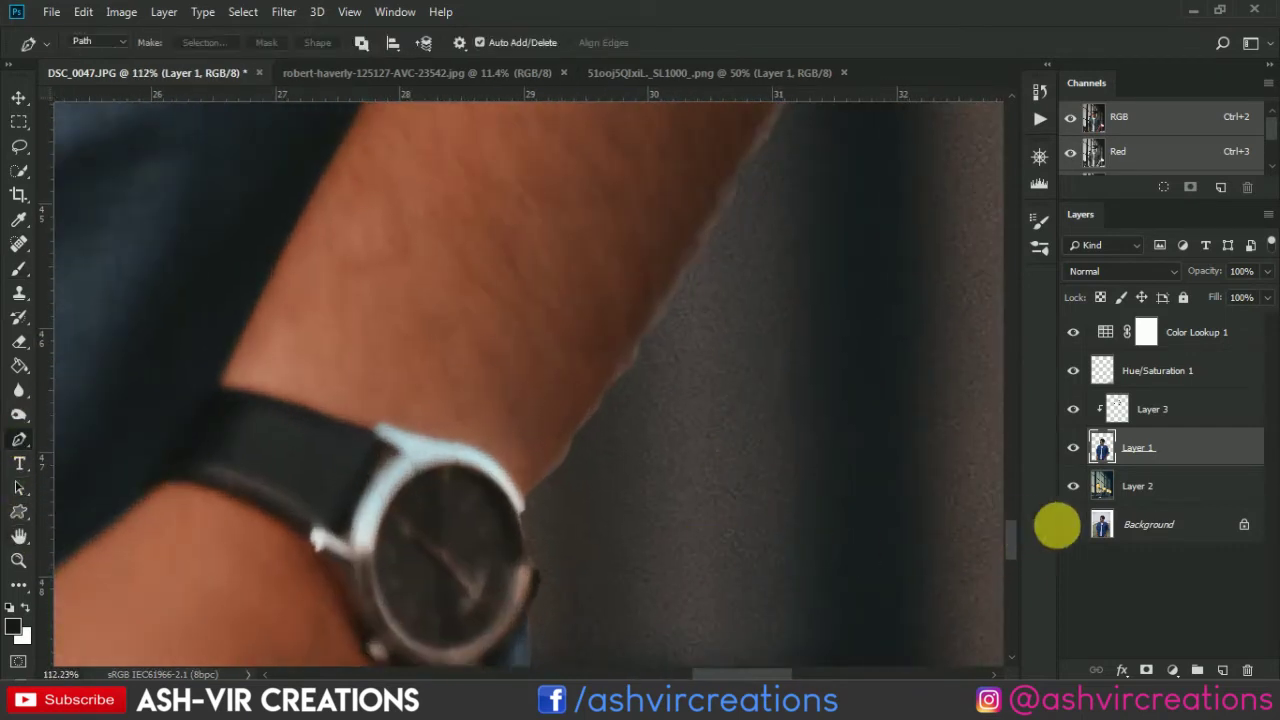
{"action": "left_click", "coordinate": [1075, 487]}
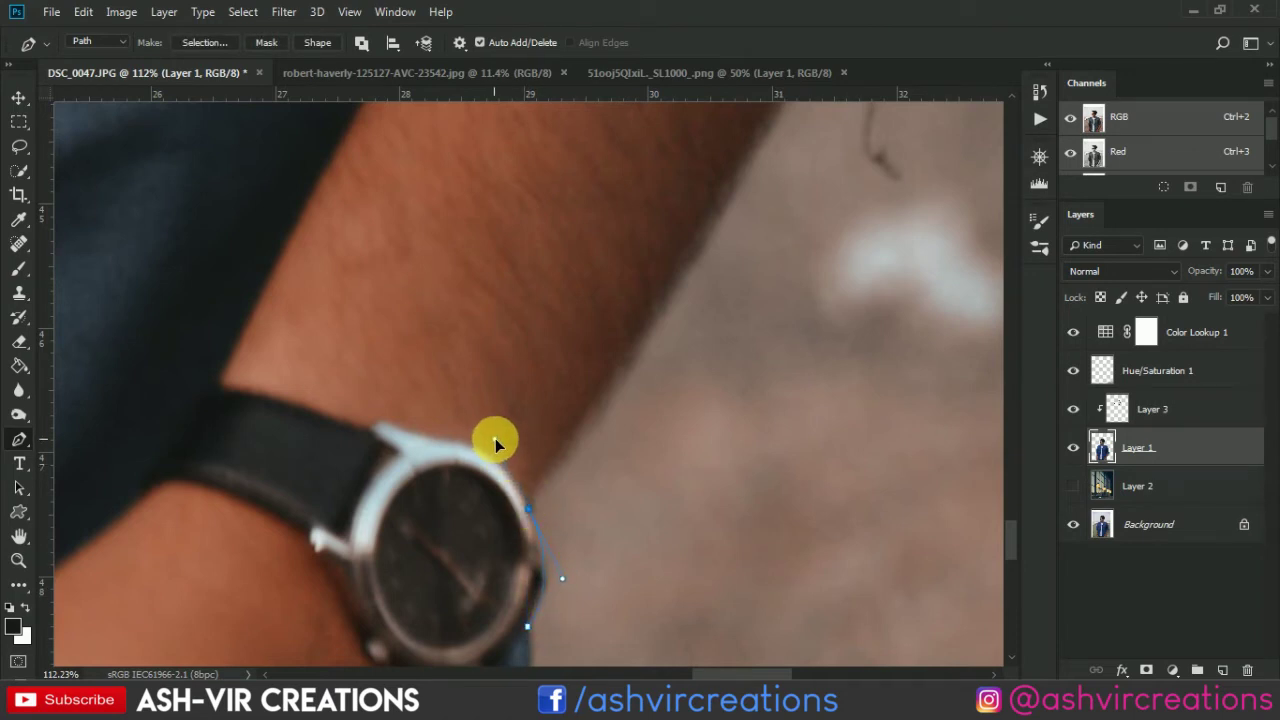
Step: Trace a pen path from the watch up the forearm's outer edge to the rolled sleeve and turn it inward
{"action": "left_click_drag", "start_coordinate": [620, 477], "coordinate": [521, 608]}
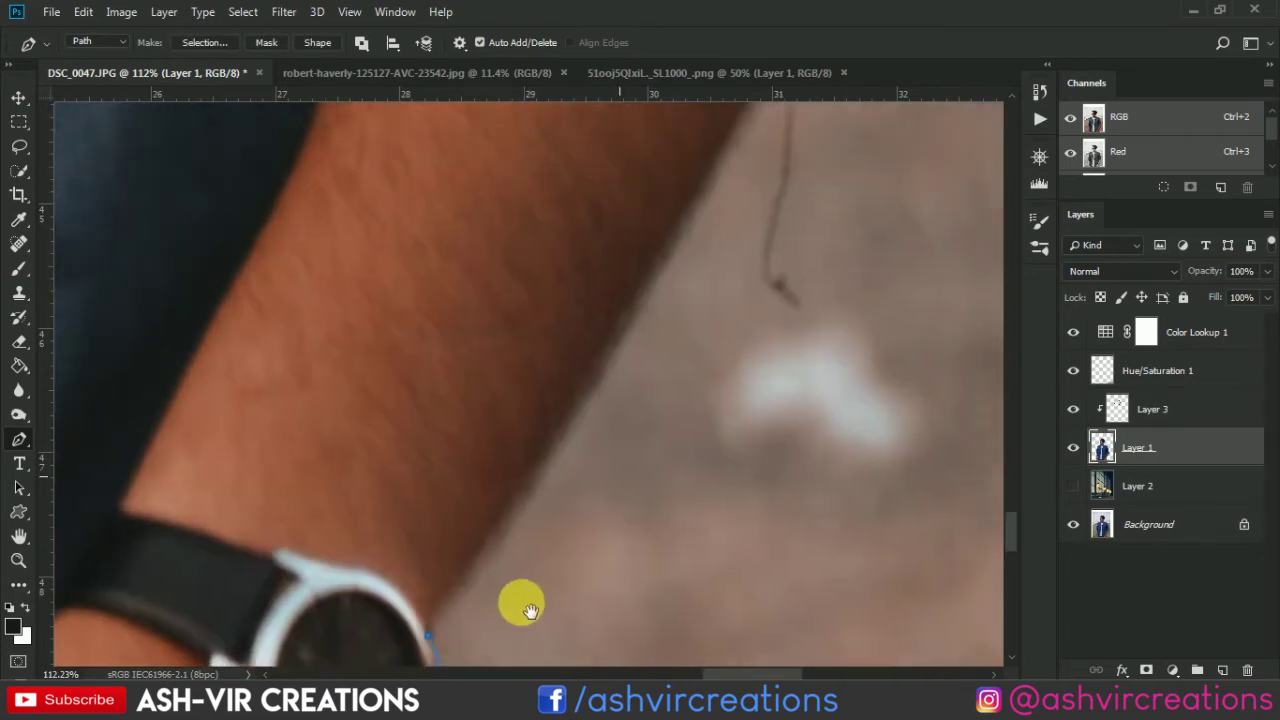
{"action": "scroll", "coordinate": [521, 608], "scroll_direction": "down", "scroll_amount": 3}
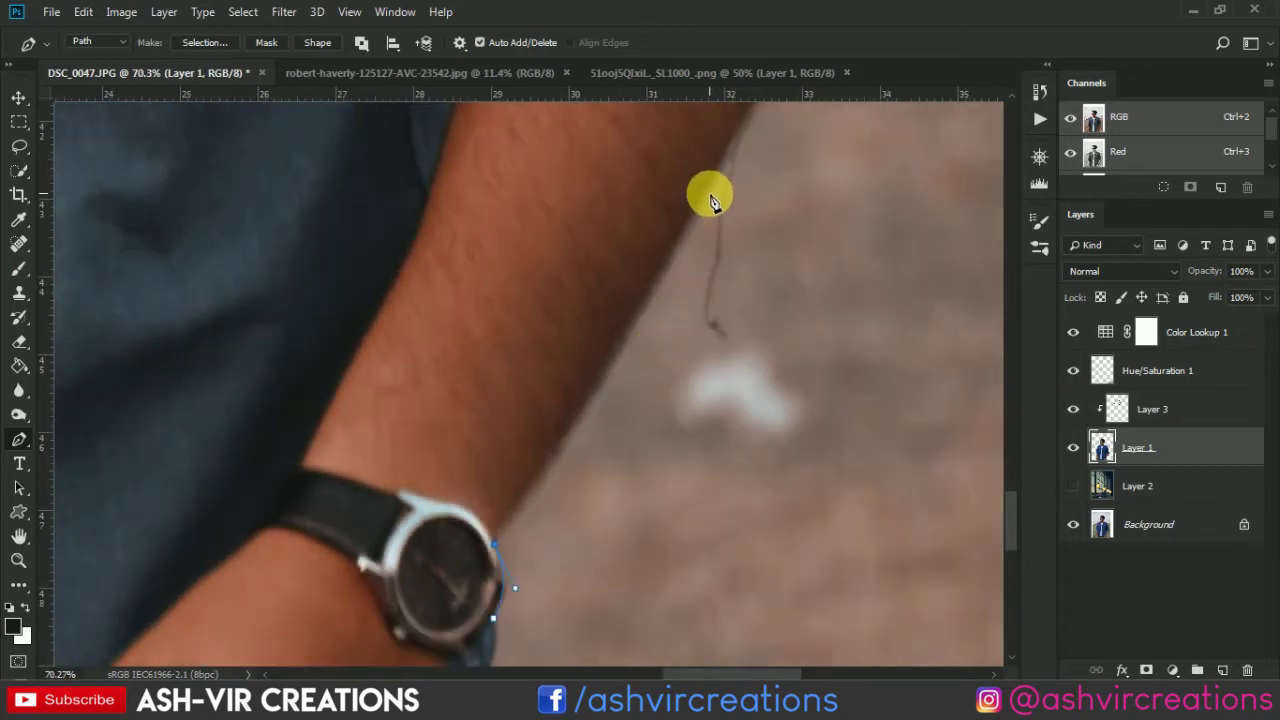
{"action": "left_click_drag", "start_coordinate": [701, 205], "coordinate": [723, 165]}
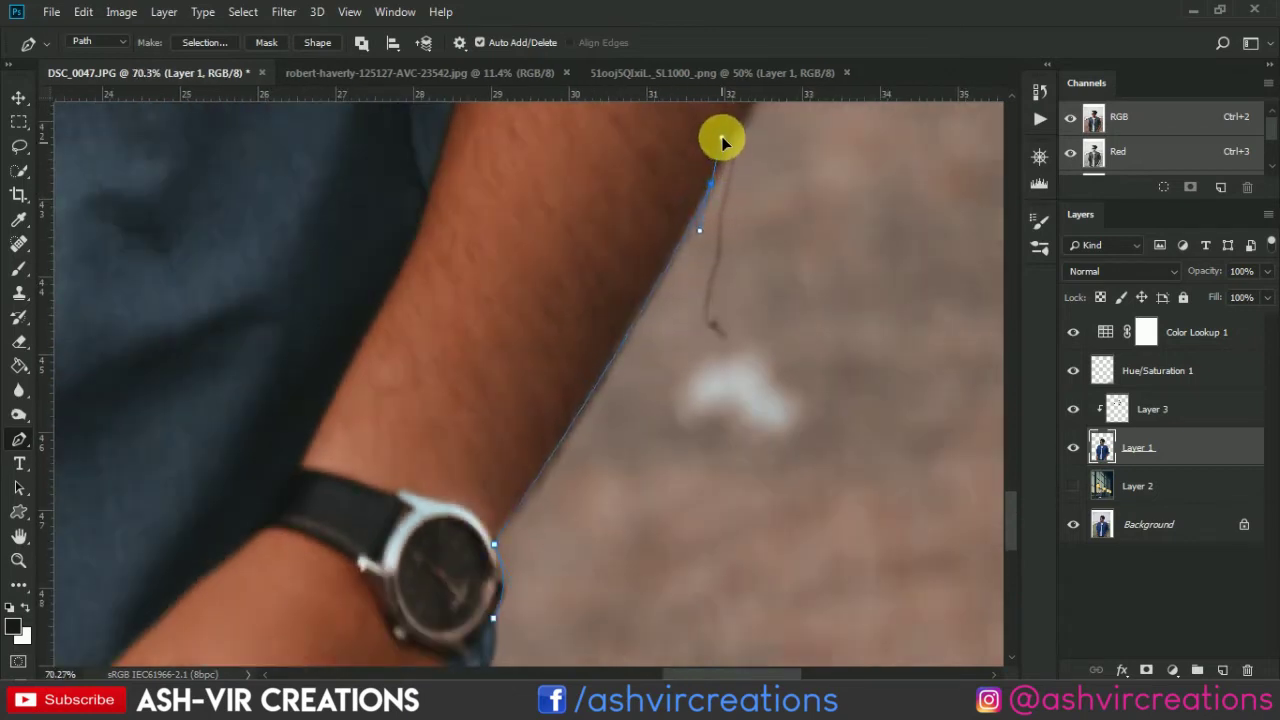
{"action": "left_click", "coordinate": [736, 122]}
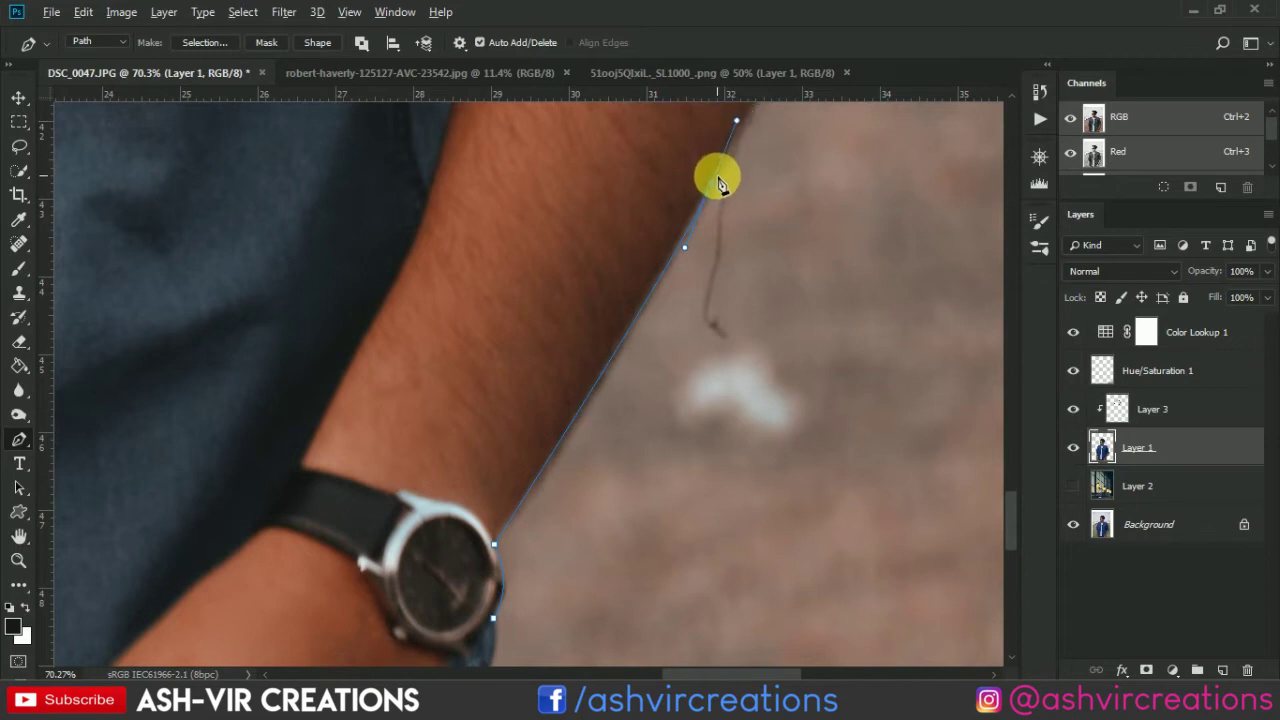
{"action": "left_click_drag", "start_coordinate": [775, 245], "coordinate": [694, 509]}
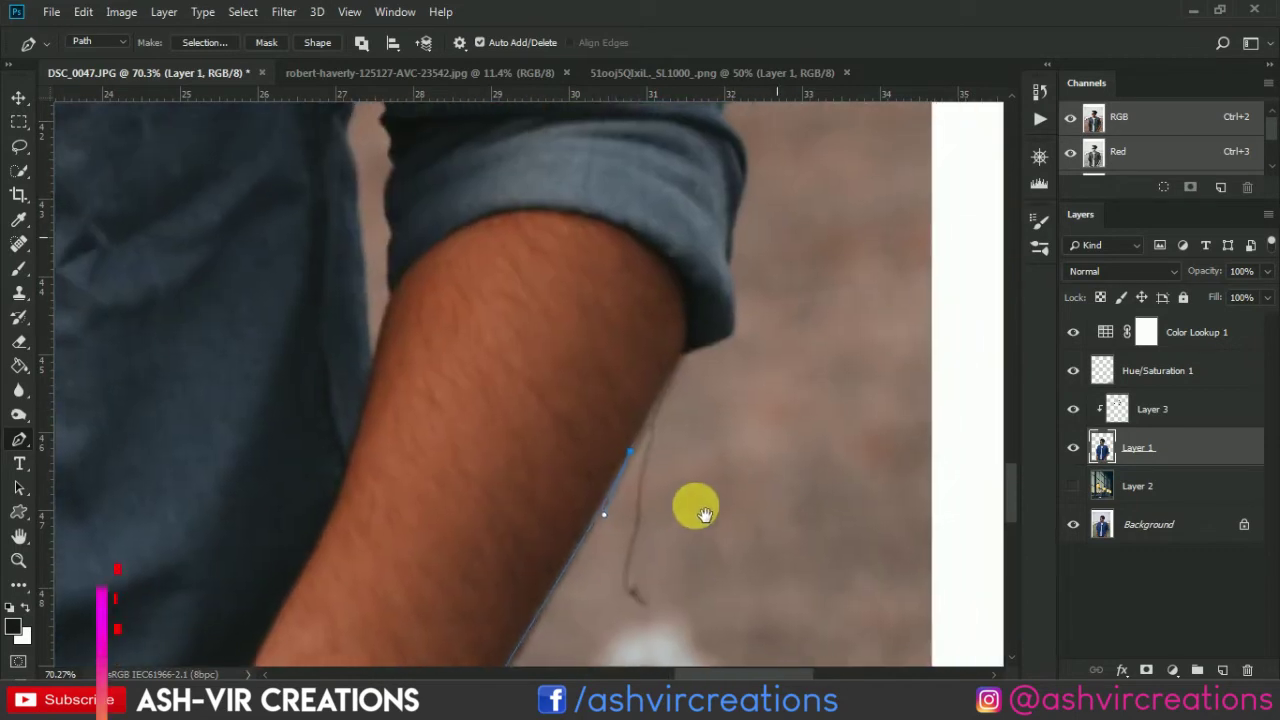
{"action": "left_click", "coordinate": [681, 352], "text": "alt"}
{"action": "left_click", "coordinate": [636, 304]}
Step: Continue the path down inside the forearm, close it below the watch and convert it into a selection
{"action": "left_click_drag", "start_coordinate": [521, 386], "coordinate": [662, 178]}
{"action": "left_click_drag", "start_coordinate": [569, 348], "coordinate": [564, 357]}
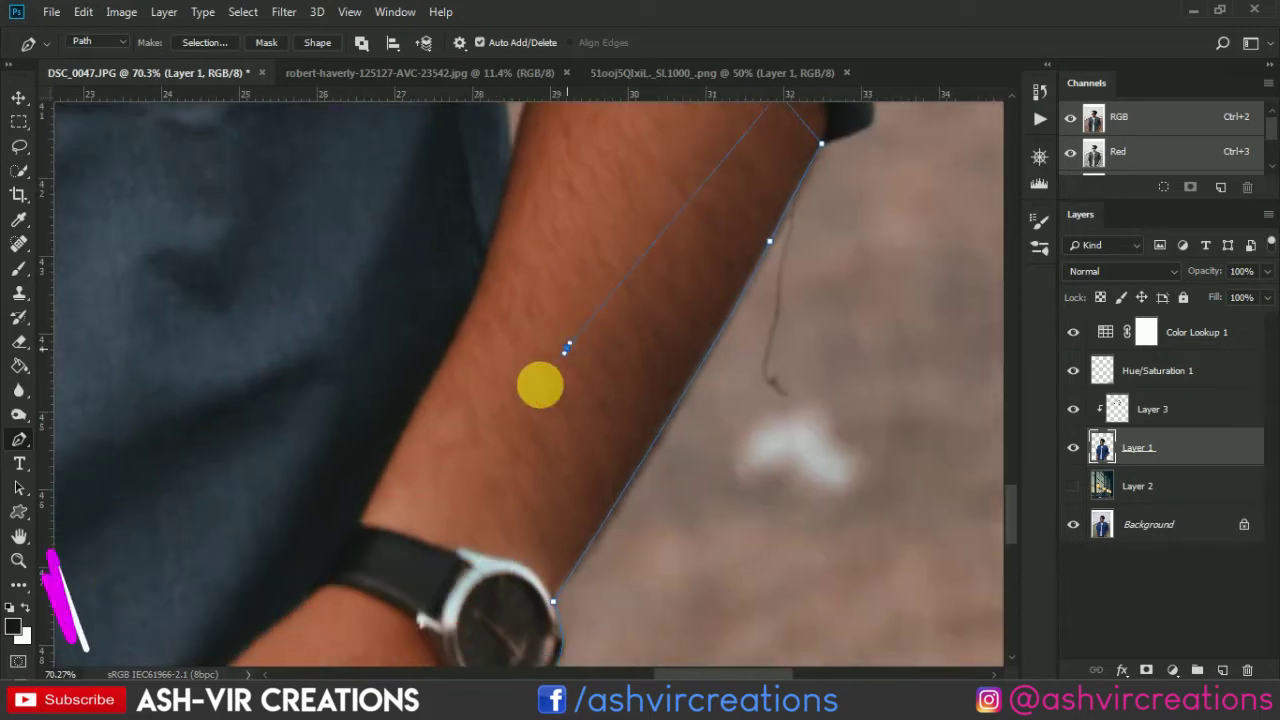
{"action": "left_click_drag", "start_coordinate": [424, 532], "coordinate": [540, 345]}
{"action": "left_click", "coordinate": [486, 512]}
{"action": "left_click_drag", "start_coordinate": [542, 509], "coordinate": [554, 500]}
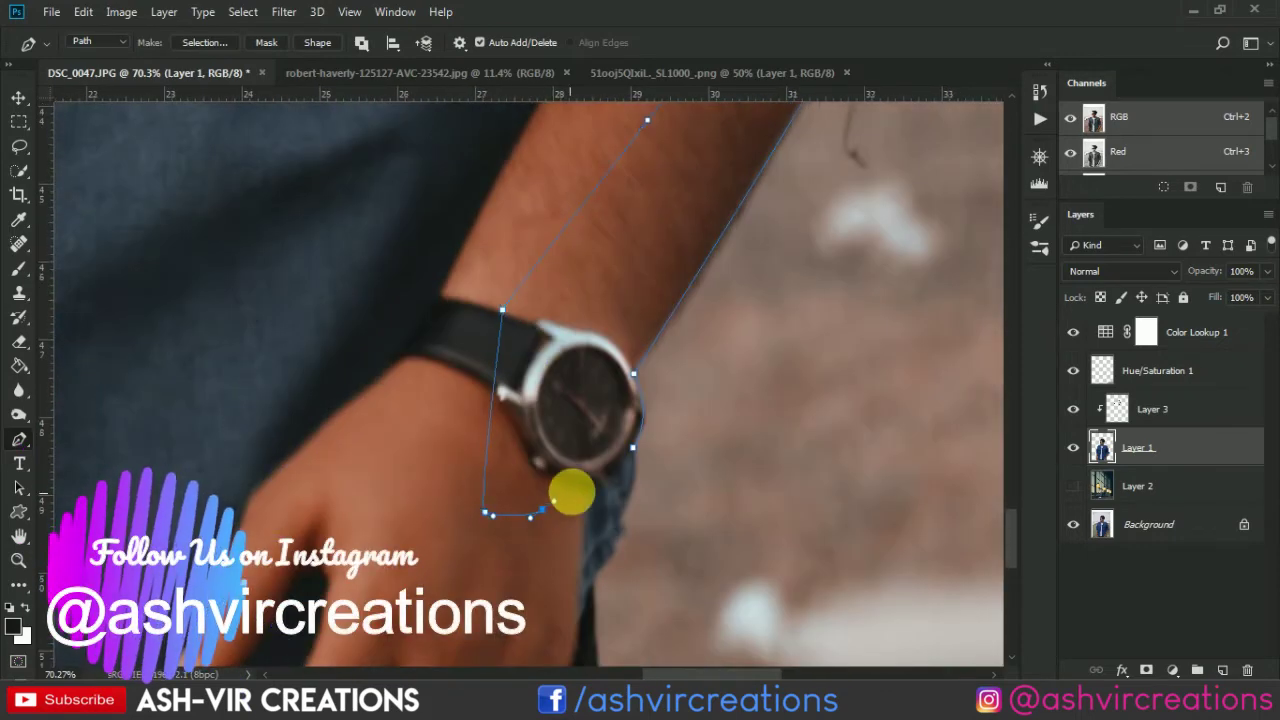
{"action": "left_click", "coordinate": [632, 455]}
{"action": "scroll", "coordinate": [543, 414], "scroll_direction": "down", "scroll_amount": 3}
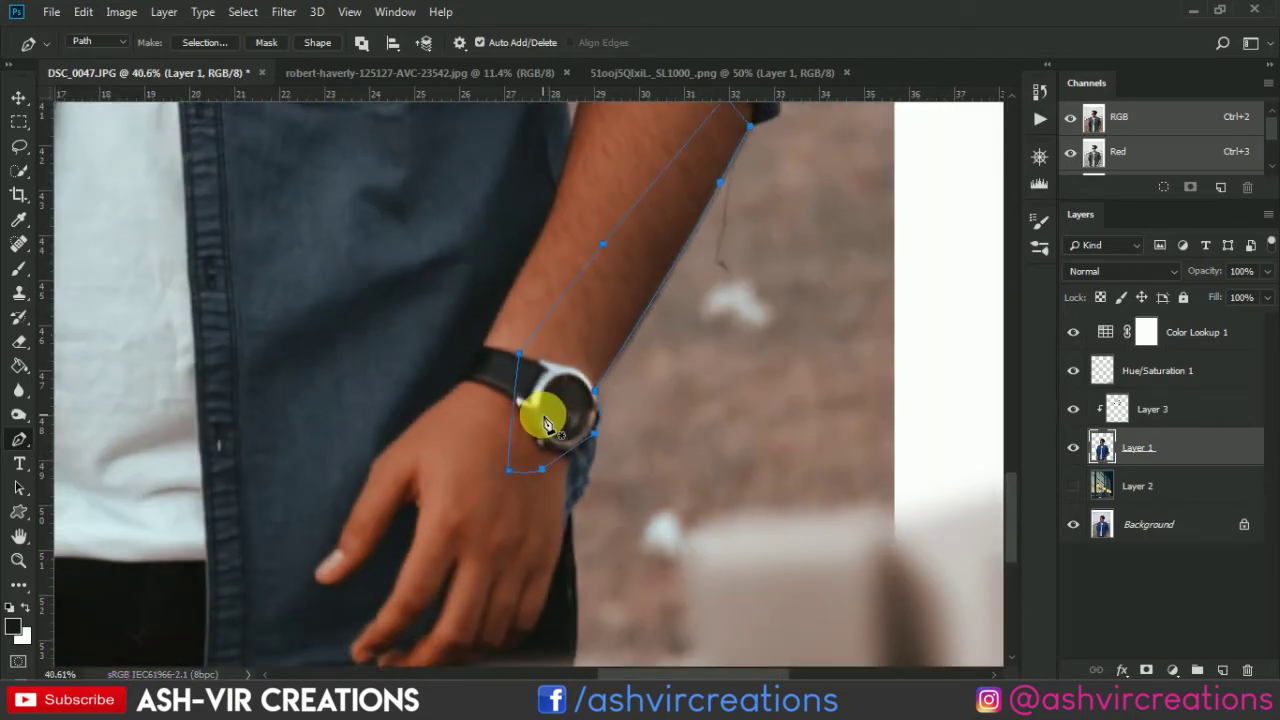
{"action": "key", "text": "ctrl+Return"}
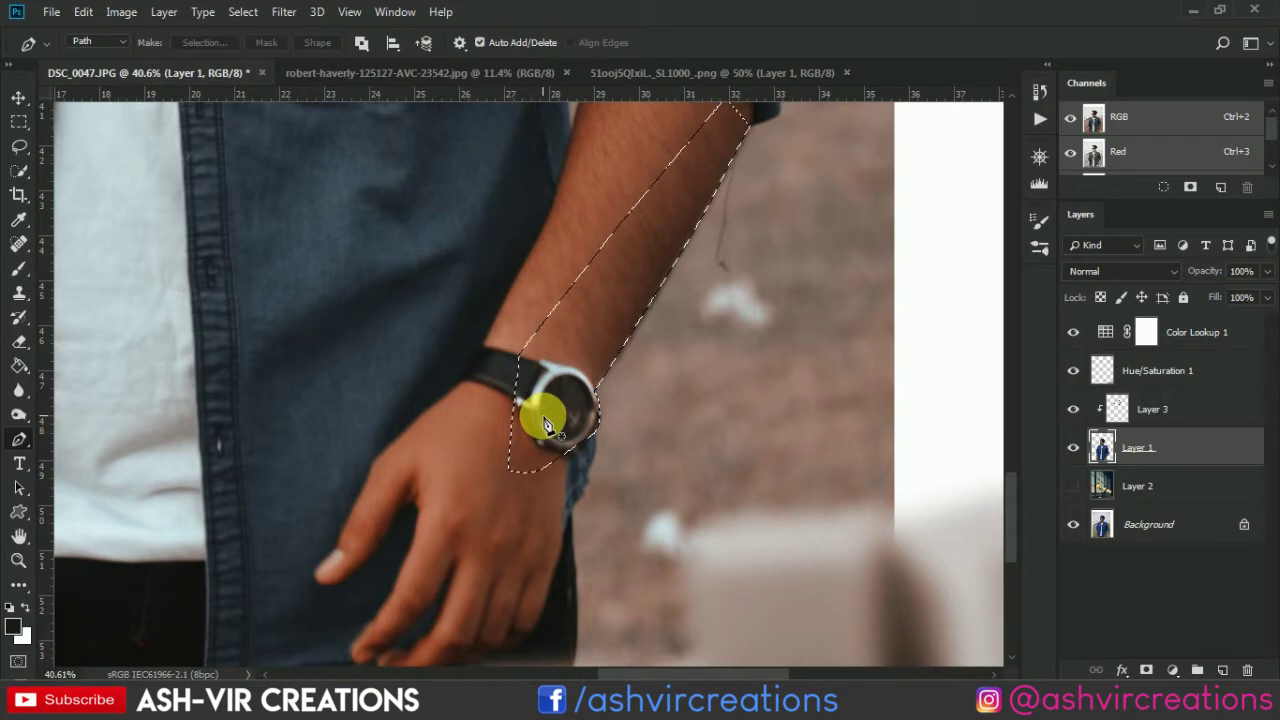
Step: Copy the selected forearm area from Background to a new layer, place it directly above Layer 2, show Layer 2 and activate Layer 1
{"action": "left_click", "coordinate": [1150, 521]}
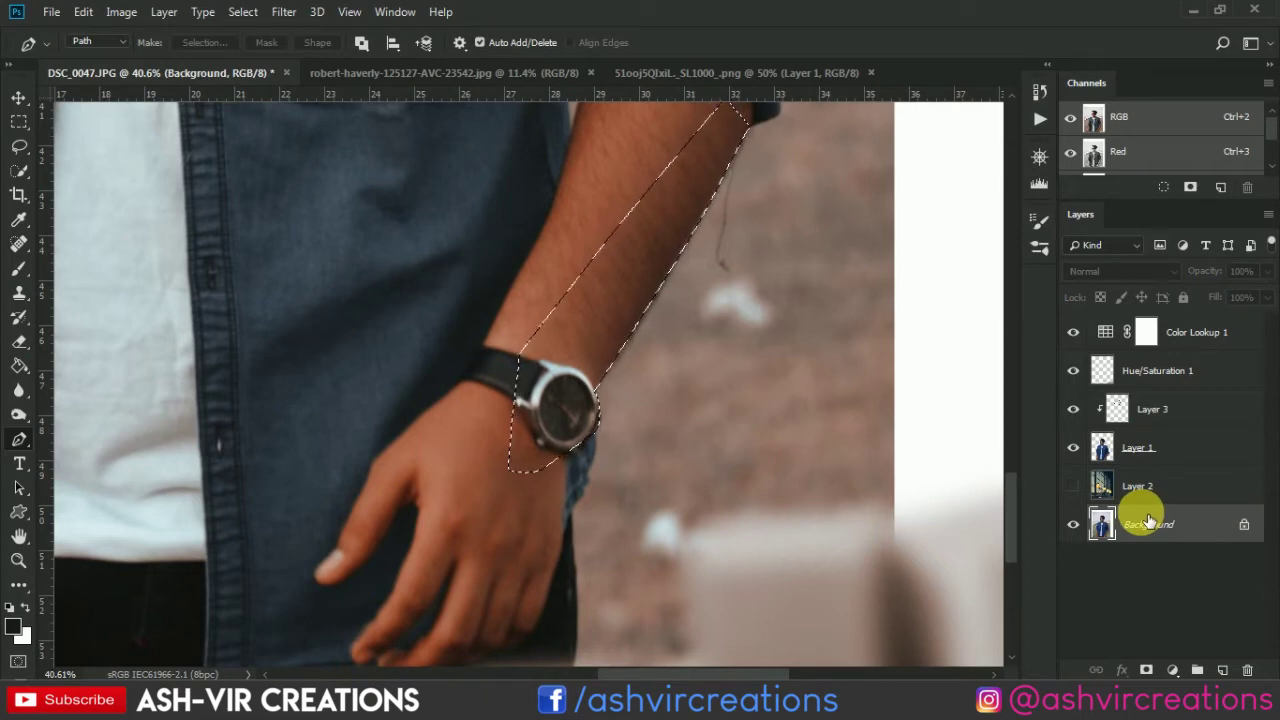
{"action": "key", "text": "ctrl+j"}
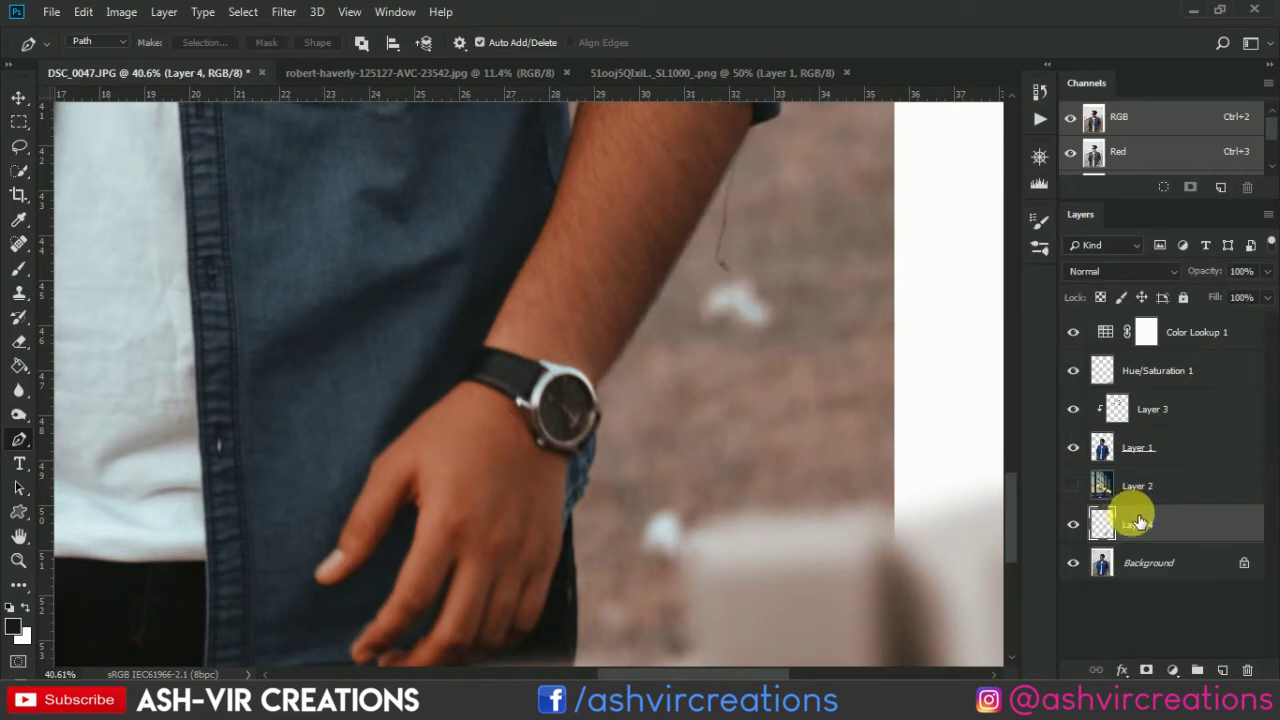
{"action": "left_click_drag", "start_coordinate": [1143, 505], "coordinate": [1125, 540]}
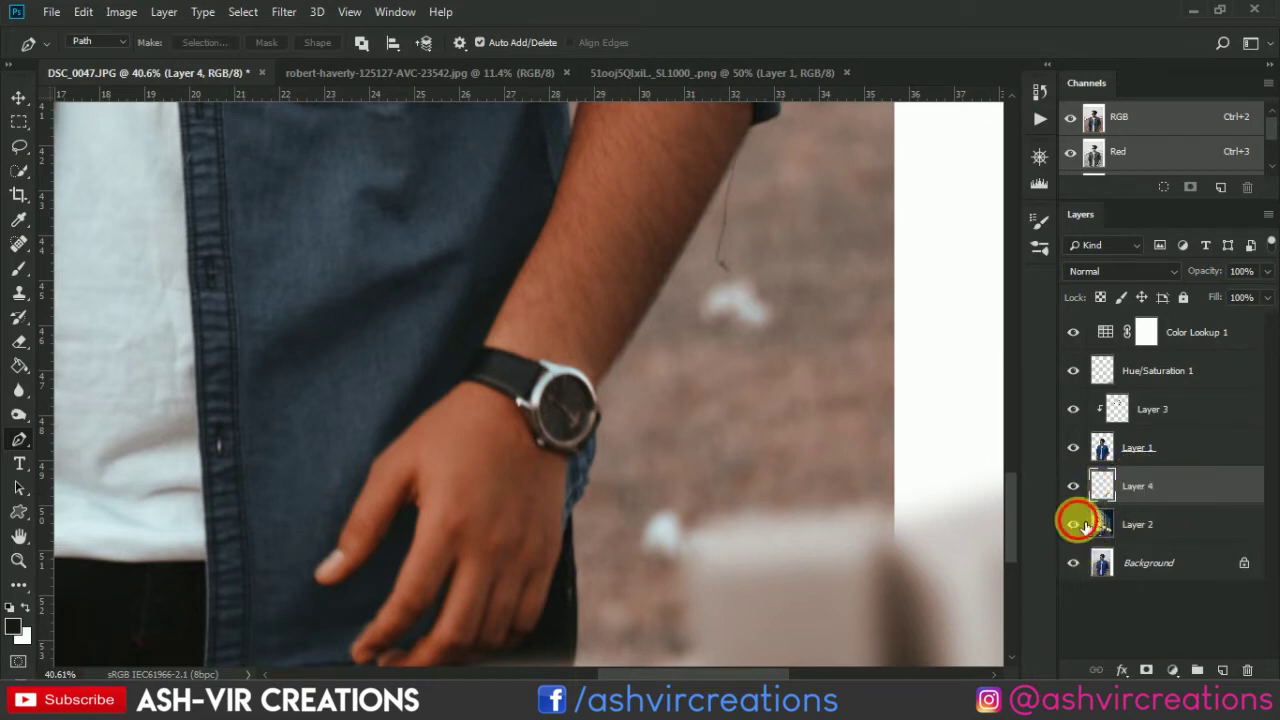
{"action": "left_click", "coordinate": [1073, 524]}
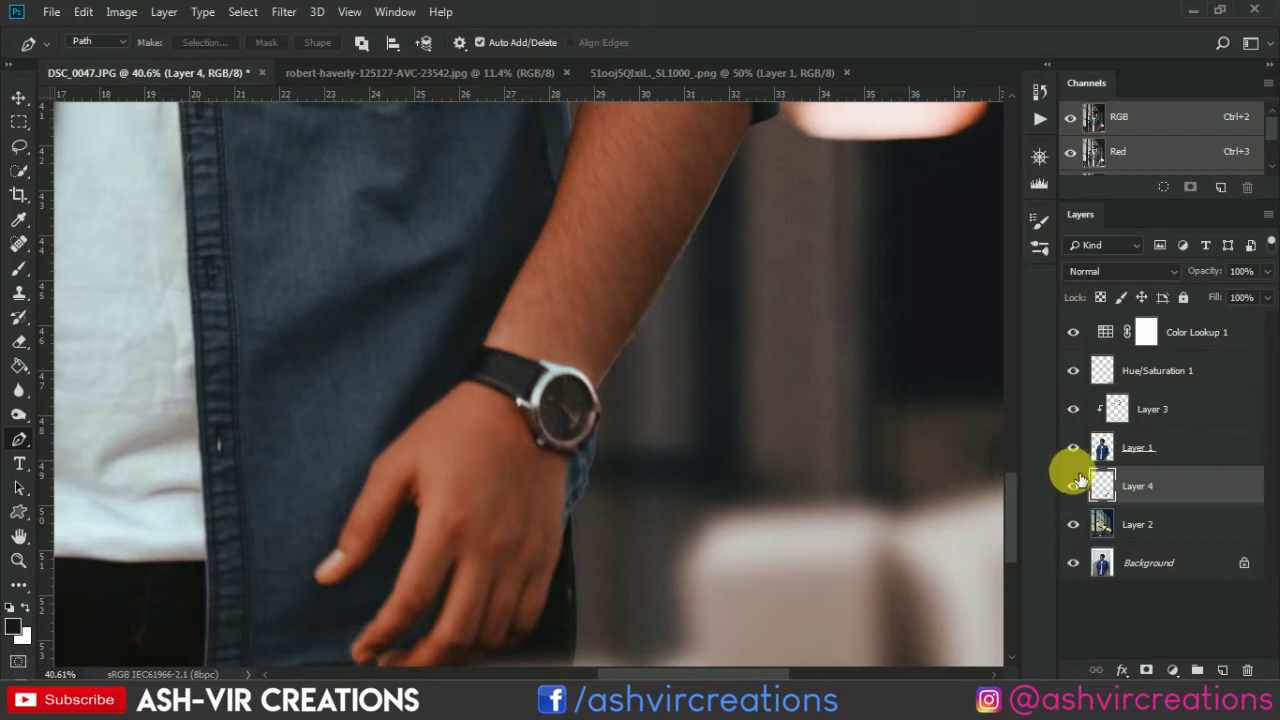
{"action": "left_click", "coordinate": [1137, 449]}
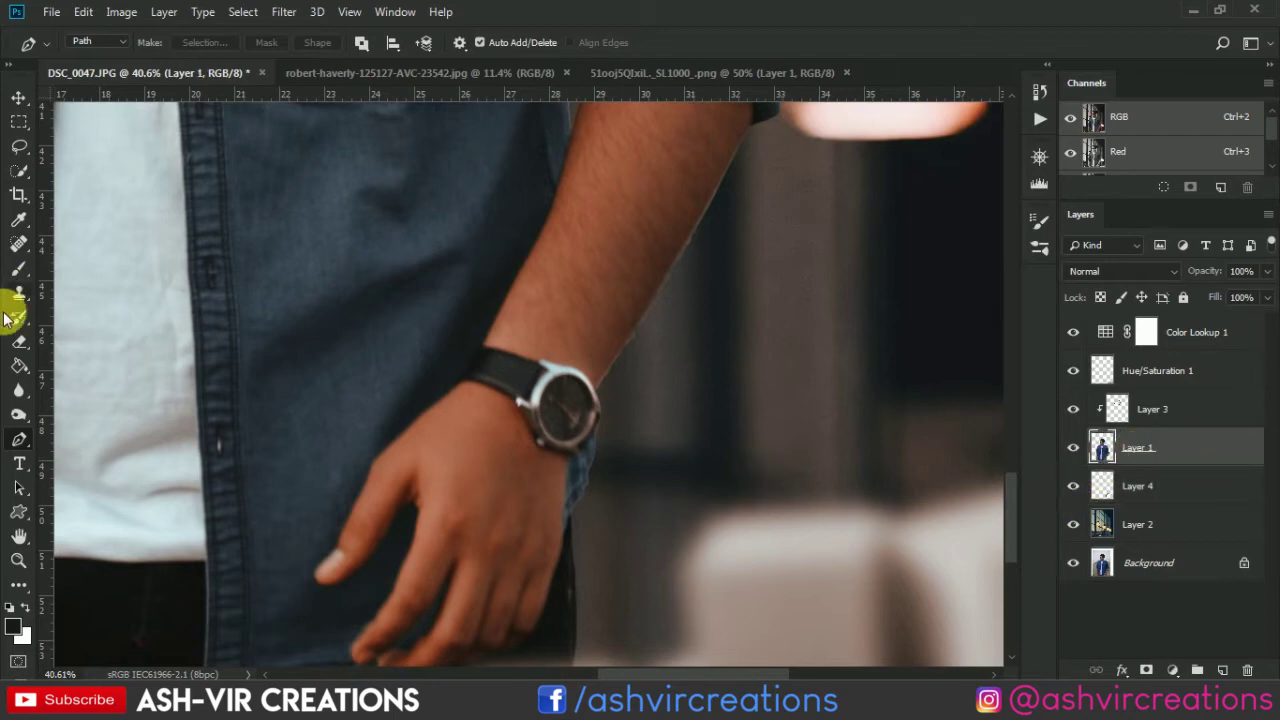
Step: Activate the Eraser and merge the clipped Layer 3 with Layer 1 into a single layer
{"action": "left_click", "coordinate": [19, 345]}
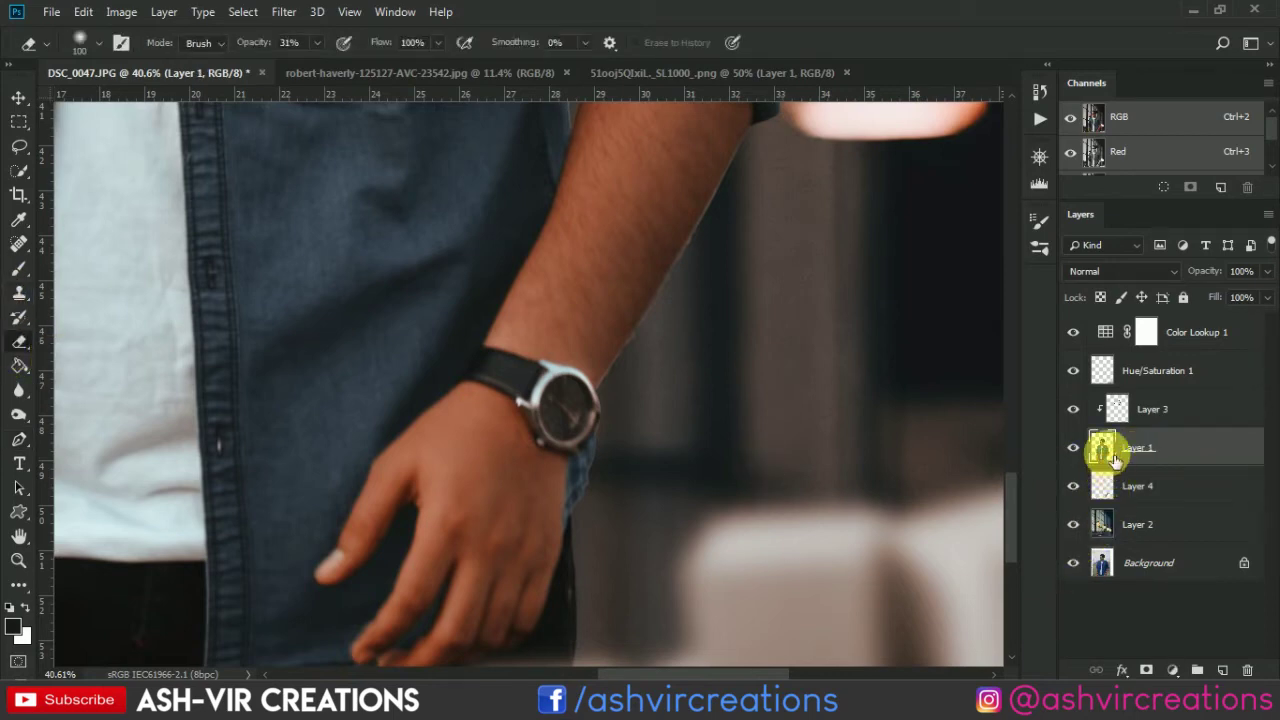
{"action": "left_click", "coordinate": [1183, 418], "text": "ctrl"}
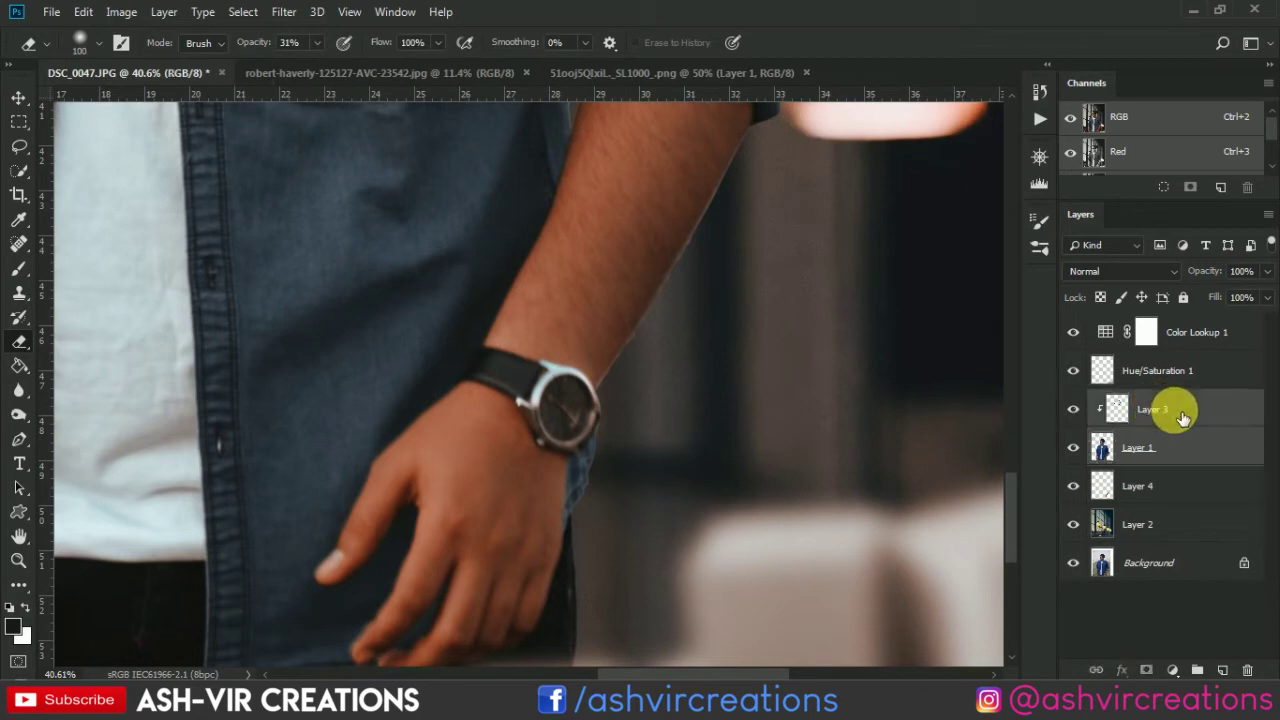
{"action": "right_click", "coordinate": [1183, 418]}
{"action": "left_click", "coordinate": [990, 520]}
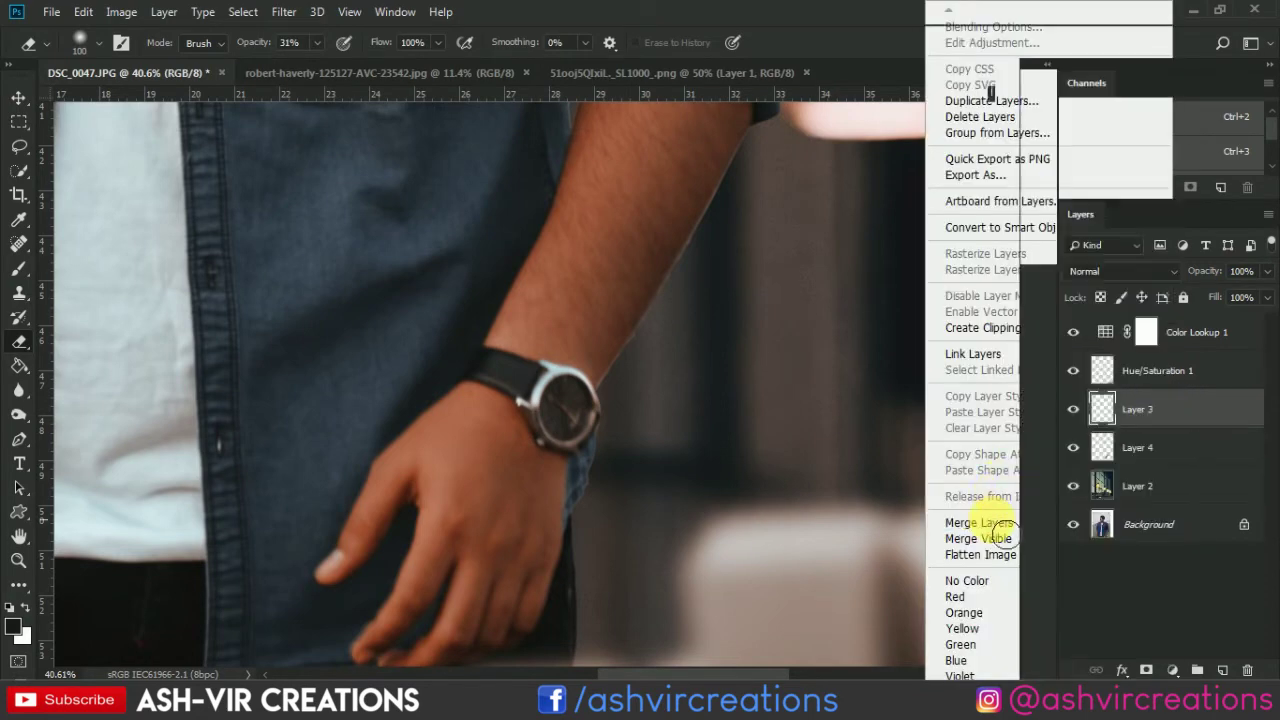
Step: Erase the light fringe along the forearm's outer edge above the watch with the soft 100 px eraser at 31% opacity
{"action": "scroll", "coordinate": [1000, 533], "scroll_direction": "up", "scroll_amount": 2}
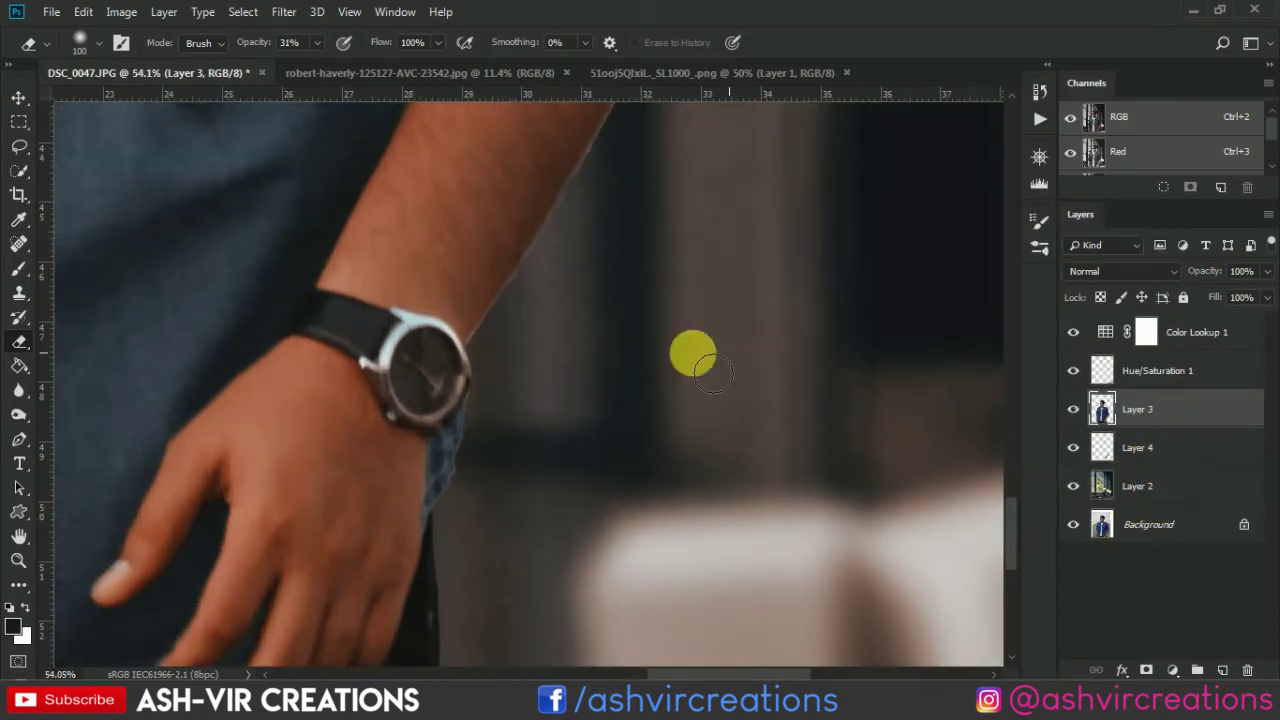
{"action": "left_click_drag", "start_coordinate": [540, 322], "coordinate": [580, 446]}
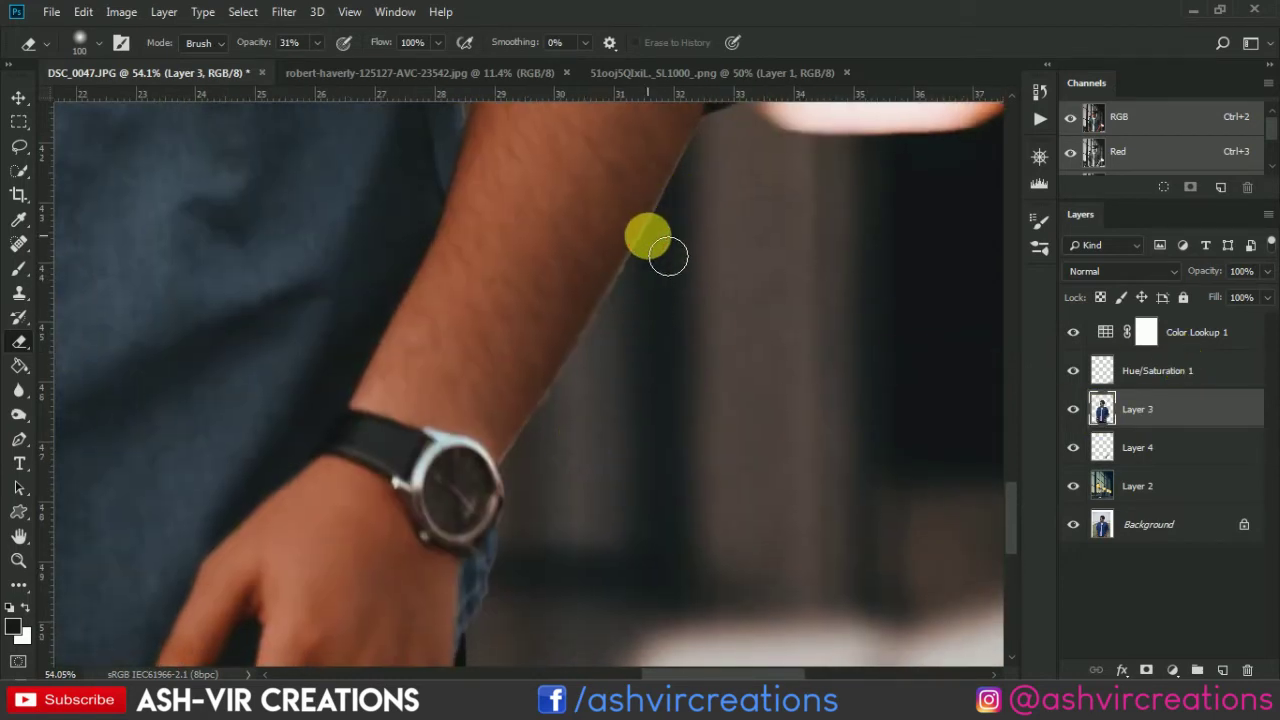
{"action": "left_click_drag", "start_coordinate": [668, 255], "coordinate": [555, 442]}
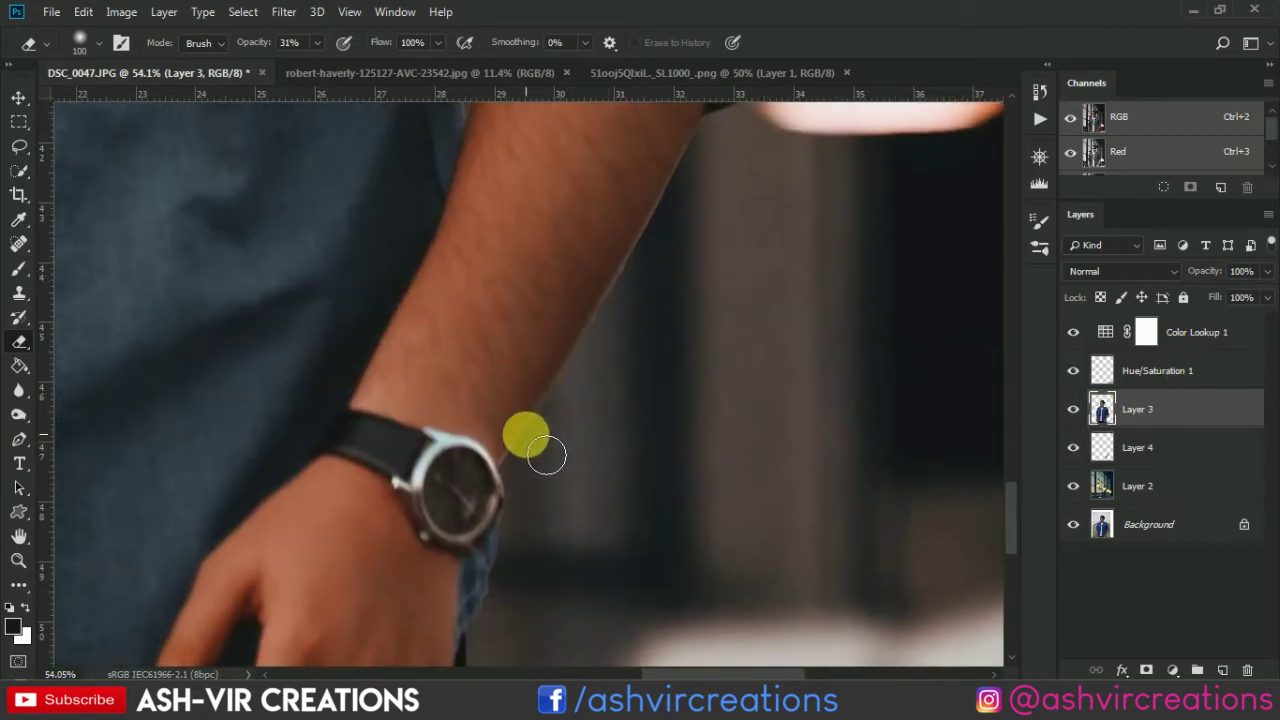
Step: Switch to a hard 100 px eraser at 100% opacity and erase the remaining fringe along the forearm's outer edge down to the watch
{"action": "right_click", "coordinate": [573, 319]}
{"action": "double_click", "coordinate": [671, 550]}
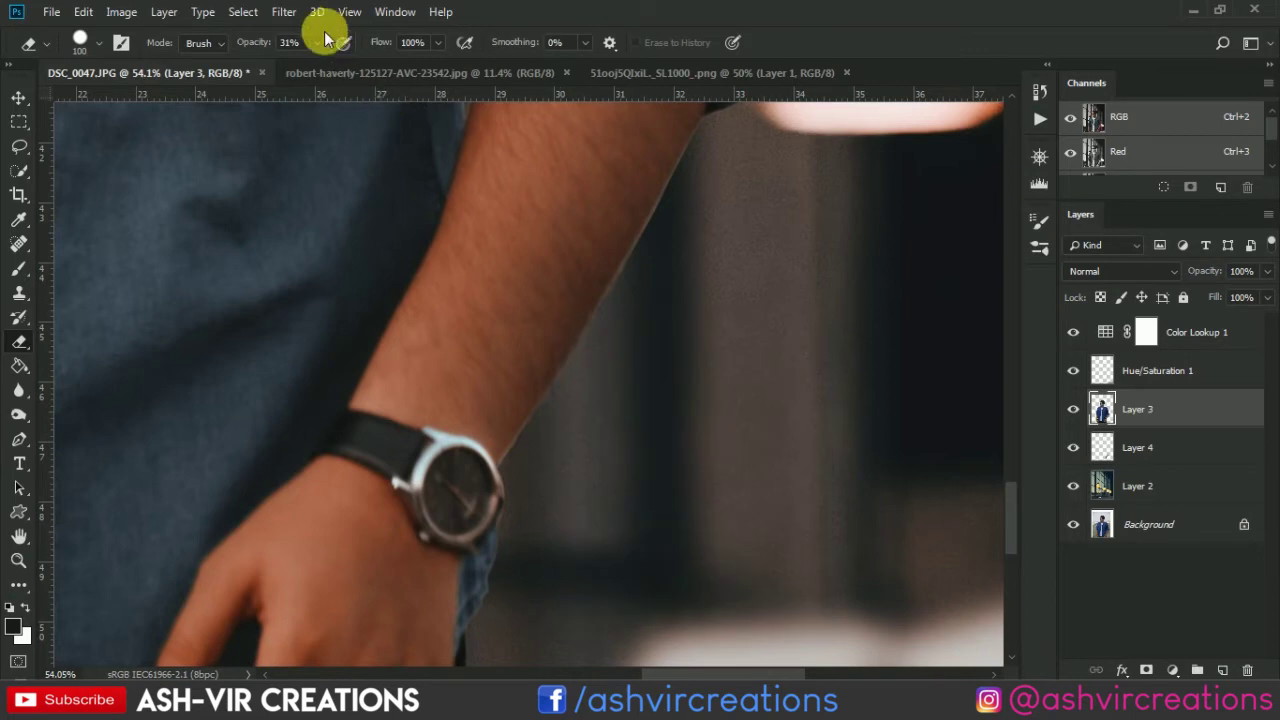
{"action": "left_click_drag", "start_coordinate": [256, 43], "coordinate": [634, 53]}
{"action": "left_click", "coordinate": [677, 187]}
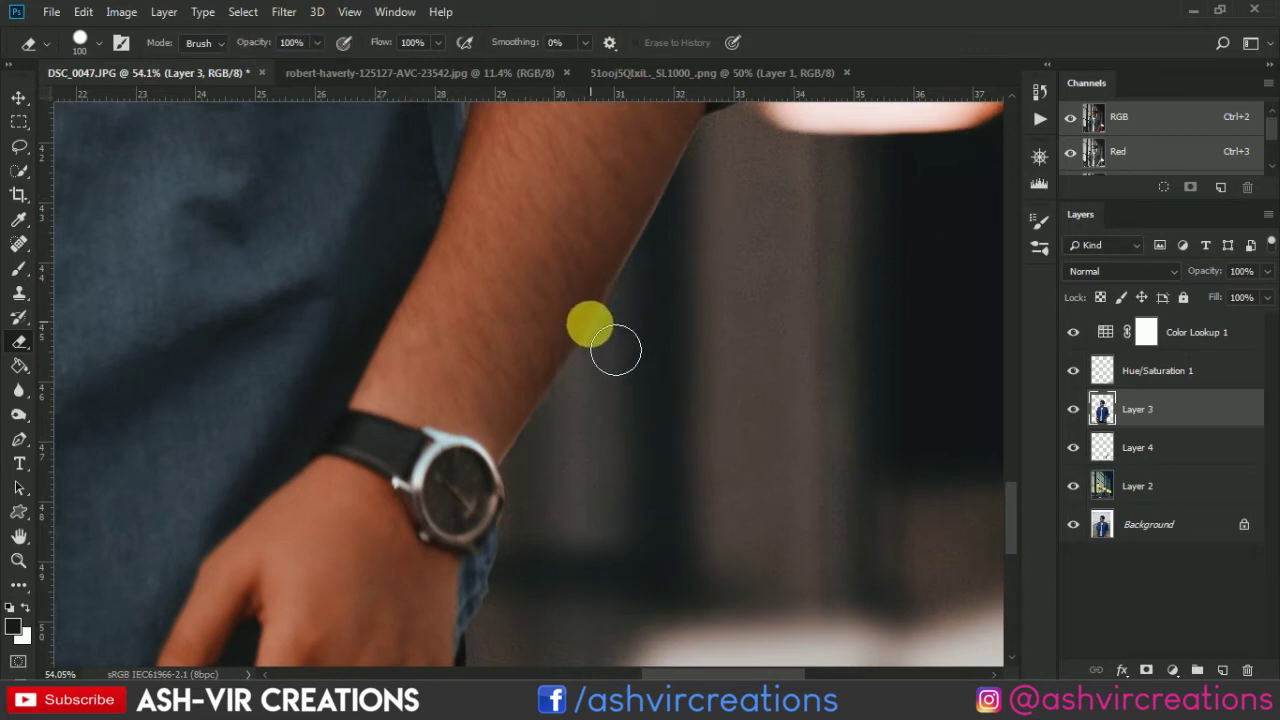
{"action": "left_click_drag", "start_coordinate": [615, 349], "coordinate": [541, 480]}
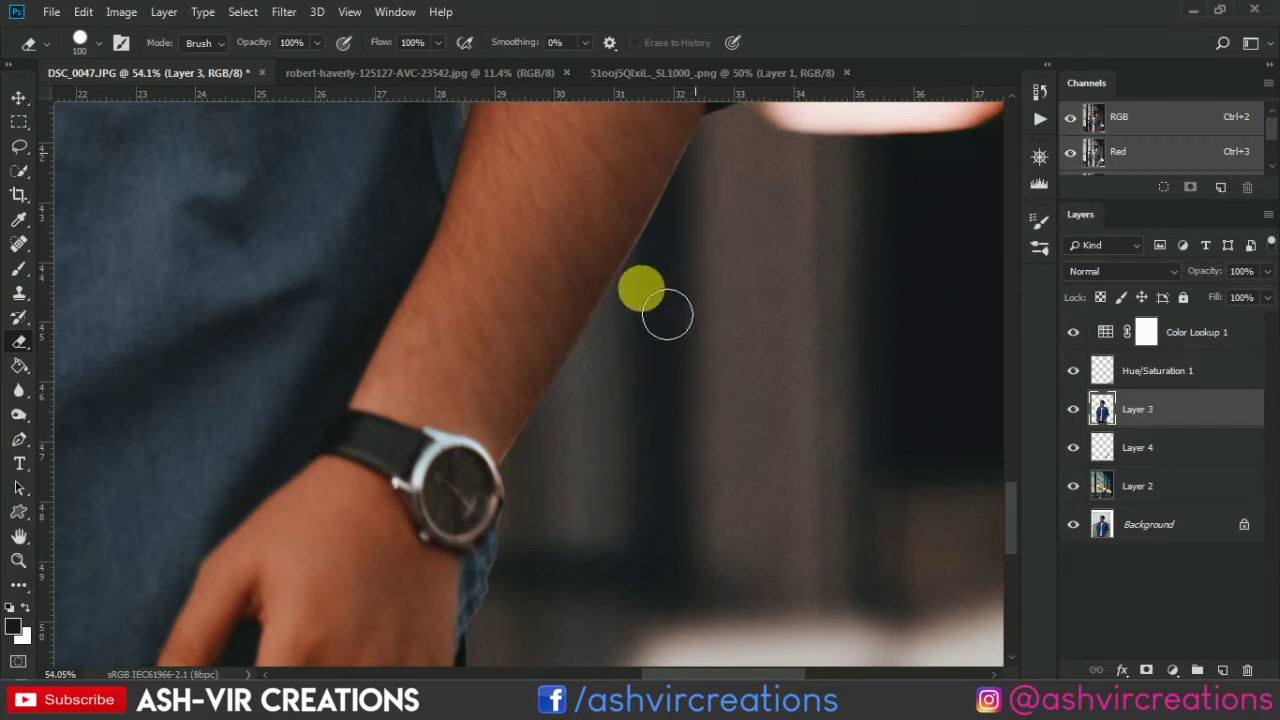
Step: Compare the forearm edge with Layer 4 hidden and shown, and merge Layer 4 with Layer 3
{"action": "left_click", "coordinate": [1080, 448]}
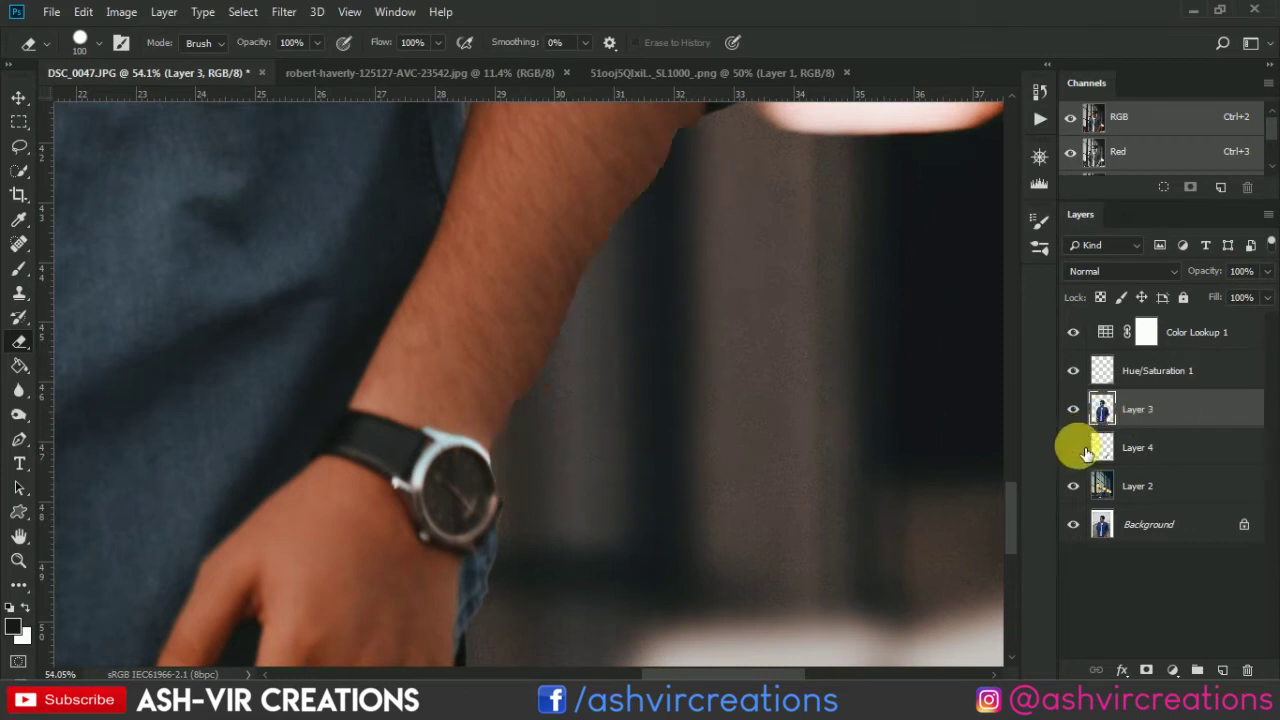
{"action": "left_click", "coordinate": [1082, 449]}
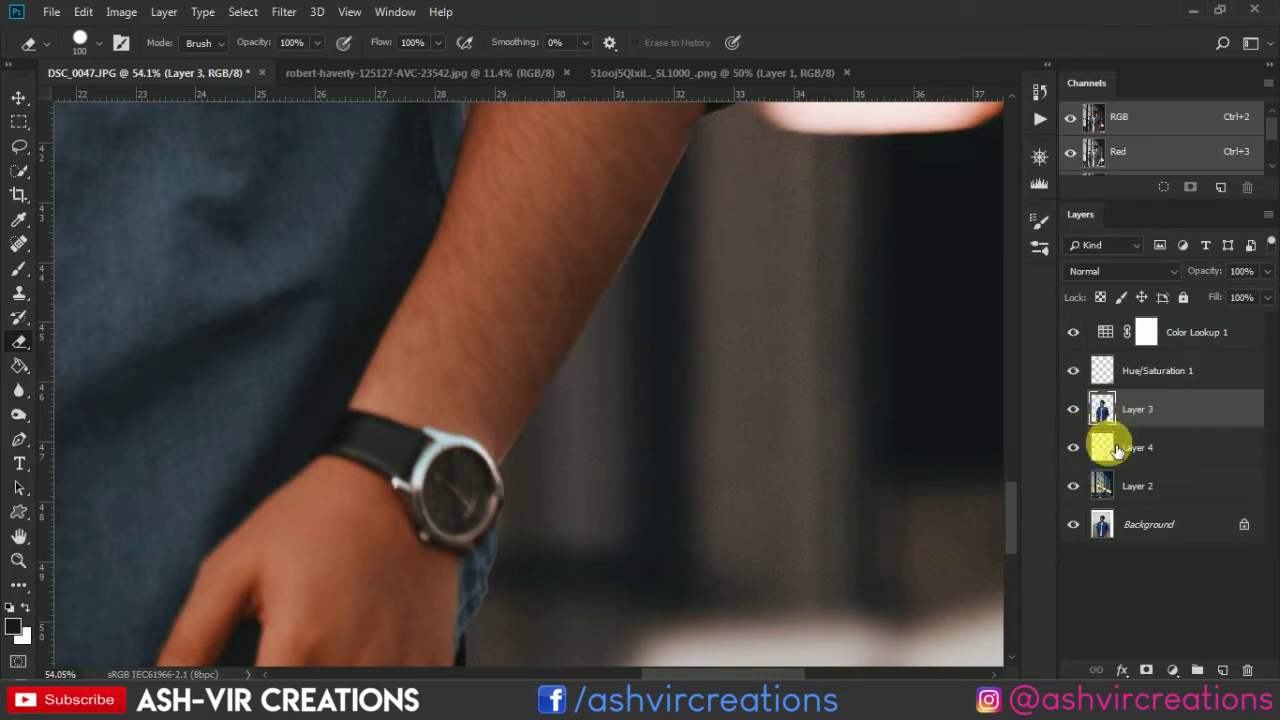
{"action": "right_click", "coordinate": [1150, 450]}
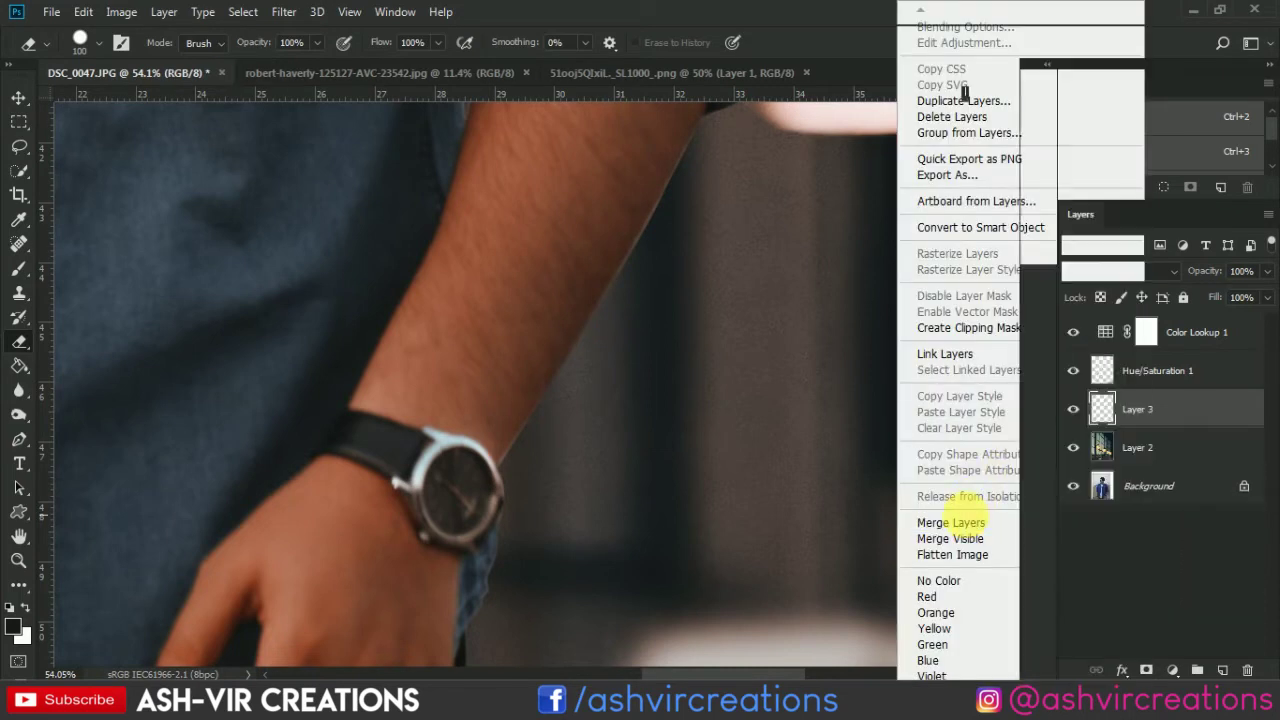
{"action": "left_click", "coordinate": [985, 111]}
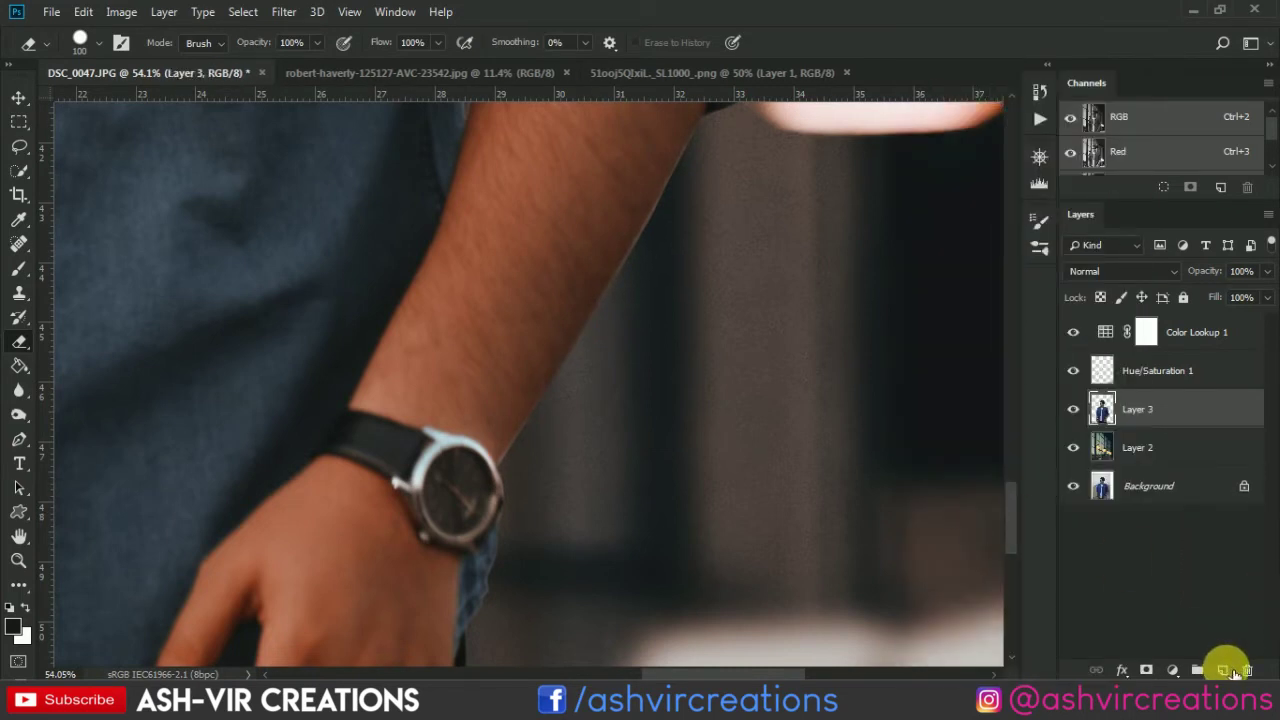
Step: Add a new empty layer above Layer 3, activate the Brush tool and clip the new layer to Layer 3
{"action": "left_click", "coordinate": [1230, 670]}
{"action": "left_click", "coordinate": [18, 268]}
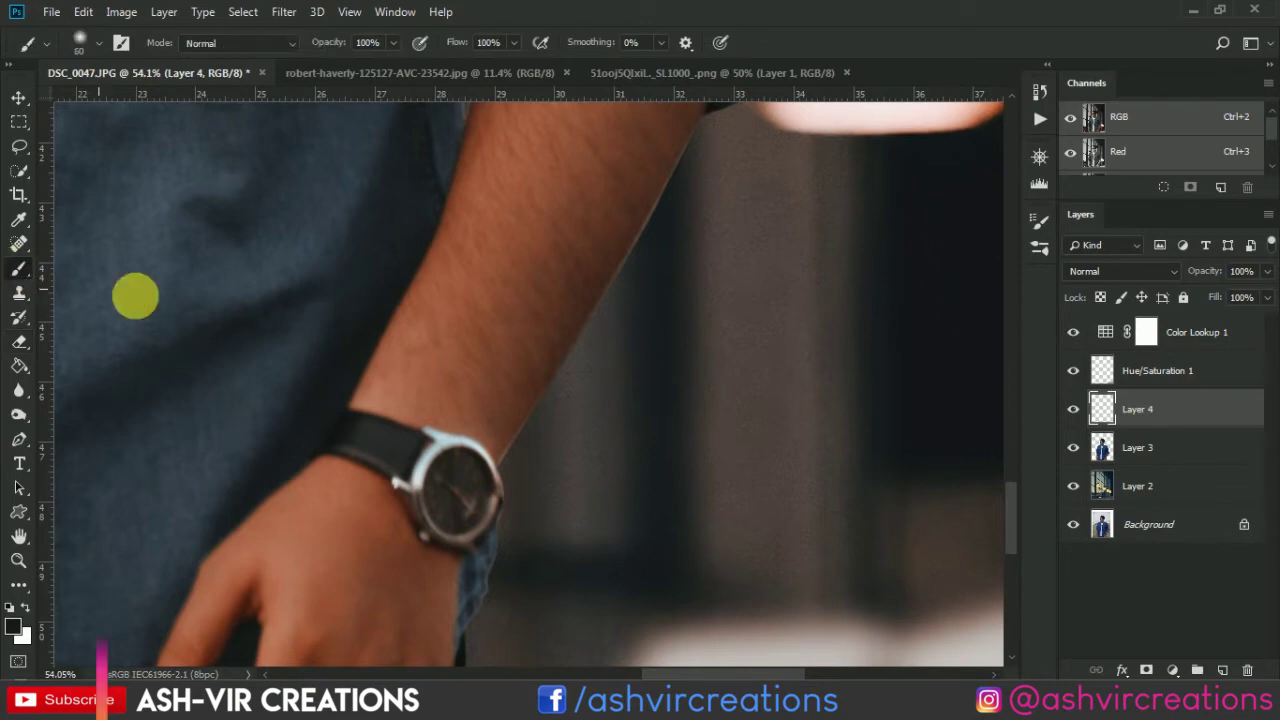
{"action": "right_click", "coordinate": [1188, 406]}
{"action": "left_click", "coordinate": [1027, 327]}
Step: Paint dark brown along the watch arm's outer edge from the watch up to the sleeve with a soft 80 px brush
{"action": "scroll", "coordinate": [737, 243], "scroll_direction": "up", "scroll_amount": 5}
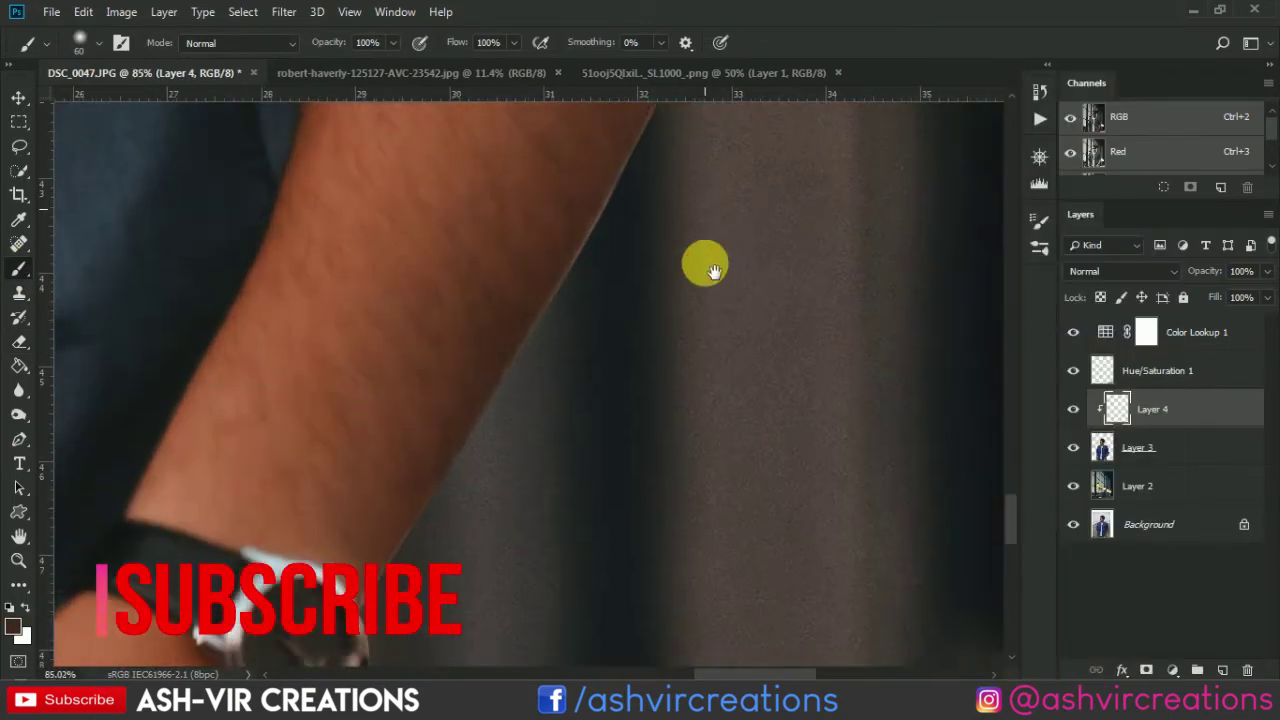
{"action": "scroll", "coordinate": [688, 190], "scroll_direction": "down", "scroll_amount": 2}
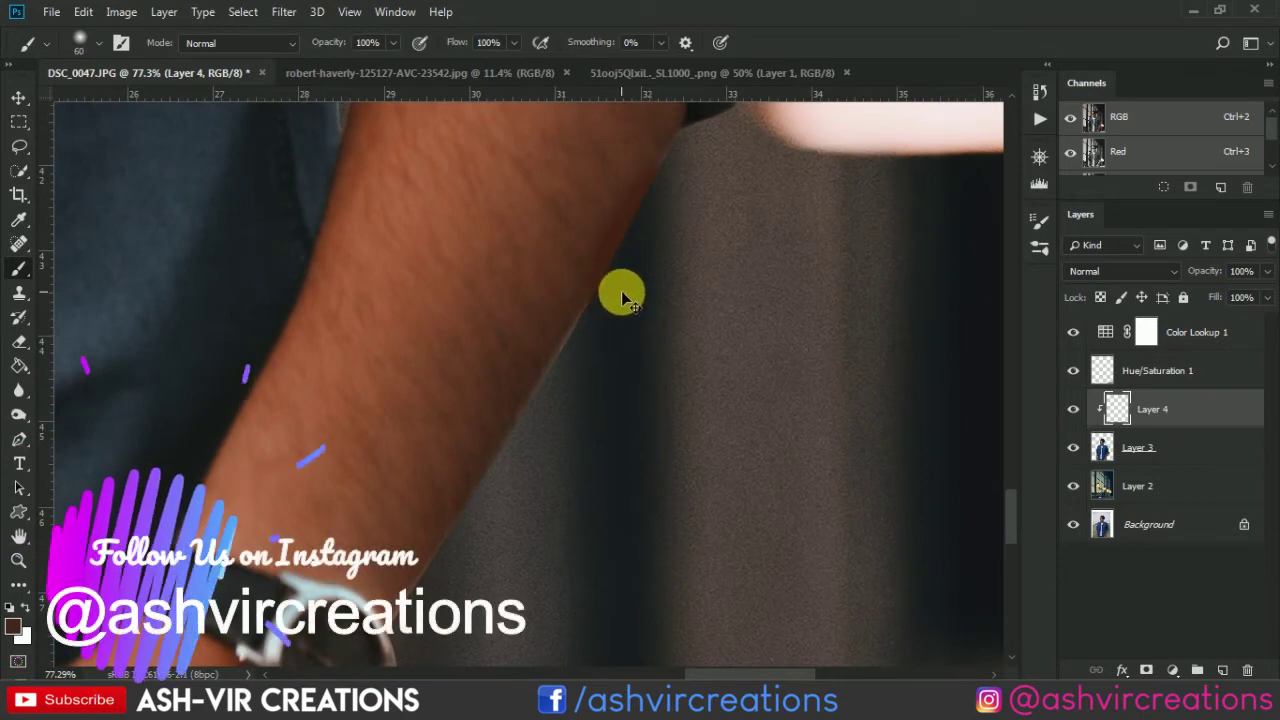
{"action": "scroll", "coordinate": [677, 197], "scroll_direction": "up", "scroll_amount": 1}
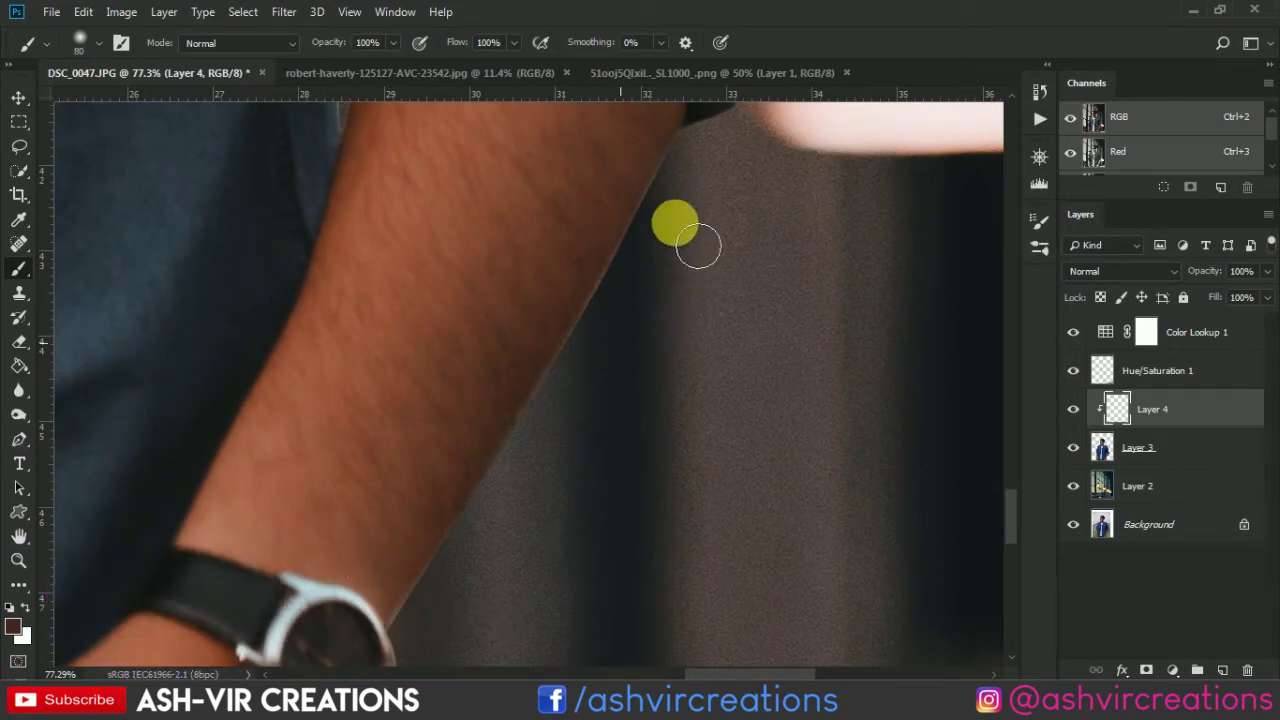
{"action": "left_click_drag", "start_coordinate": [666, 297], "coordinate": [714, 191]}
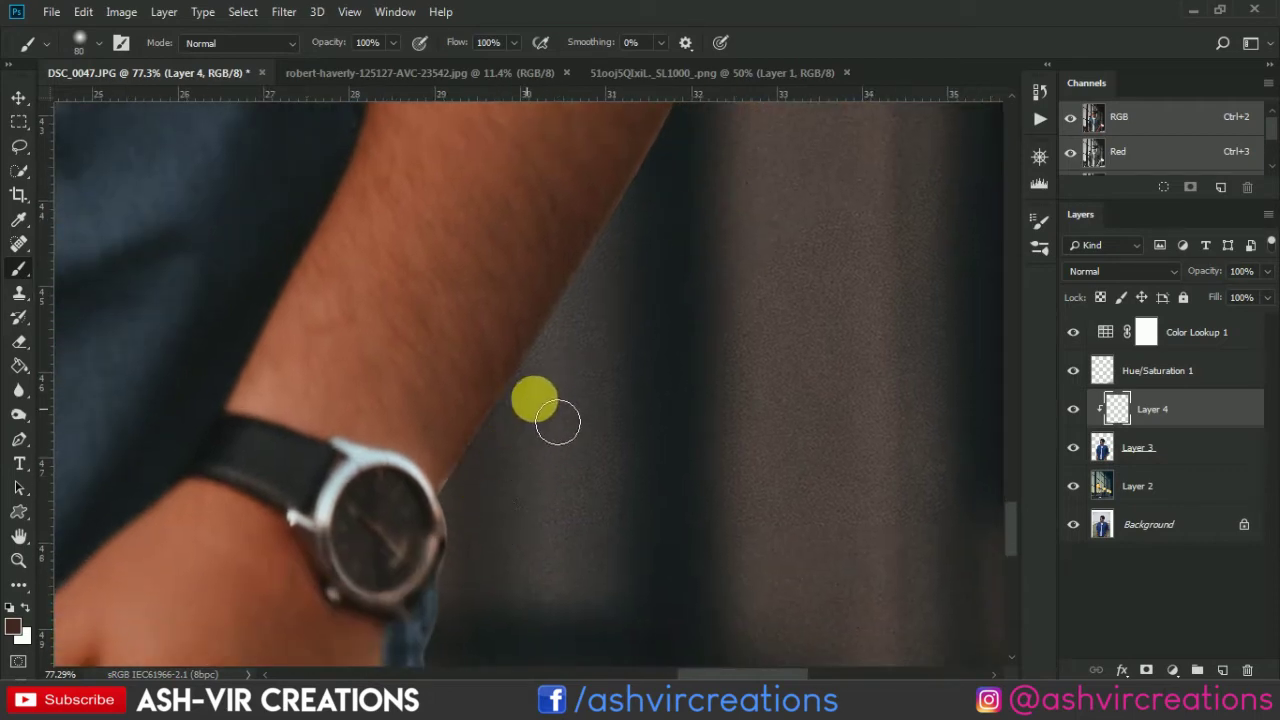
{"action": "left_click_drag", "start_coordinate": [639, 258], "coordinate": [614, 397]}
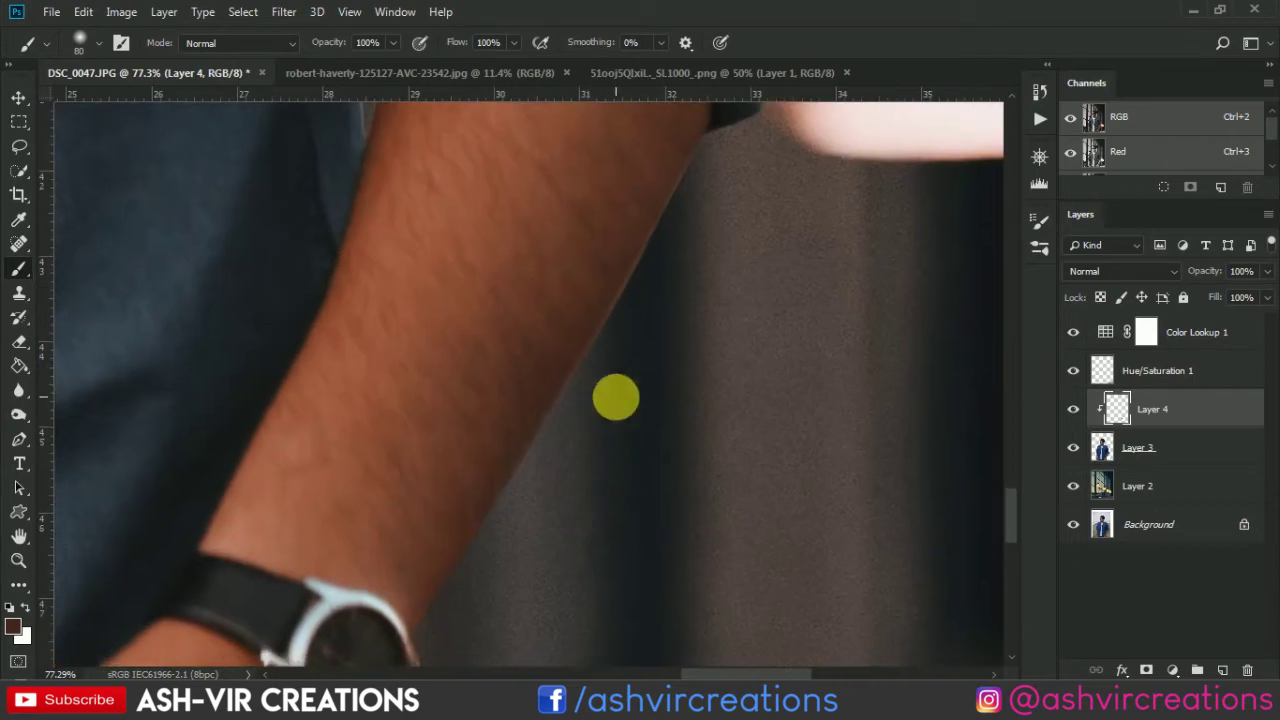
{"action": "scroll", "coordinate": [723, 311], "scroll_direction": "down", "scroll_amount": 7}
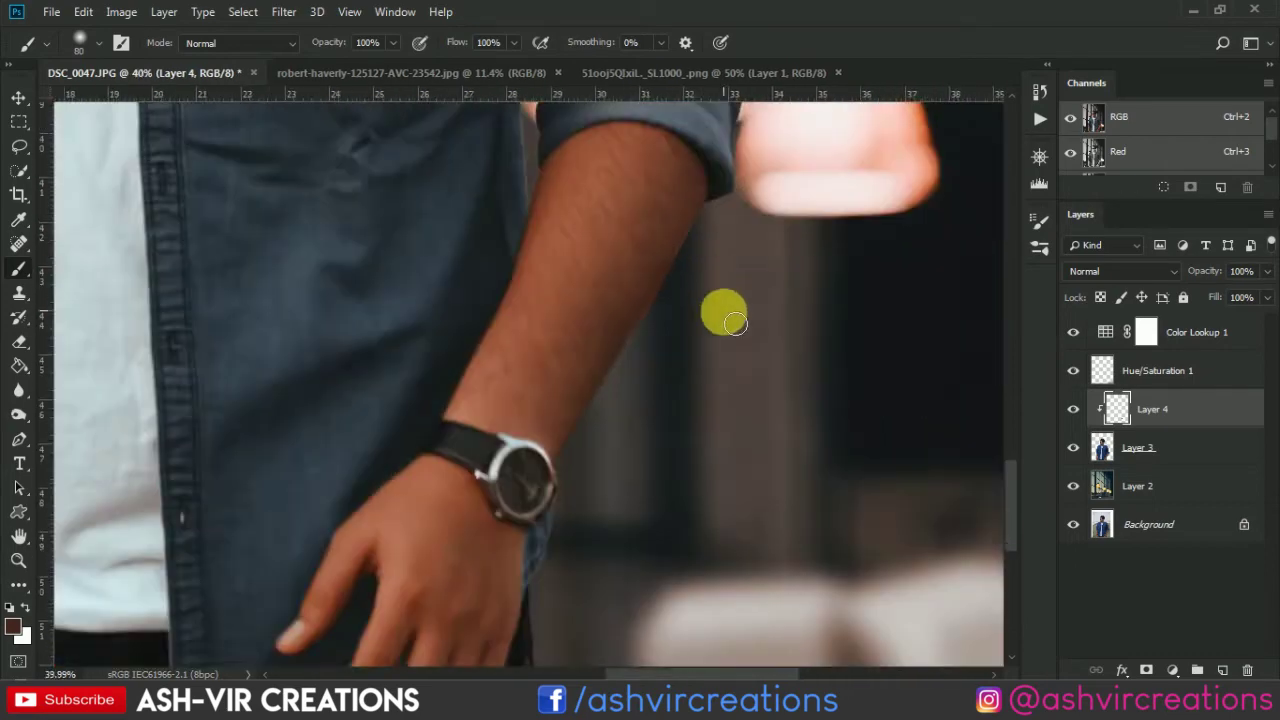
{"action": "scroll", "coordinate": [720, 286], "scroll_direction": "up", "scroll_amount": 4}
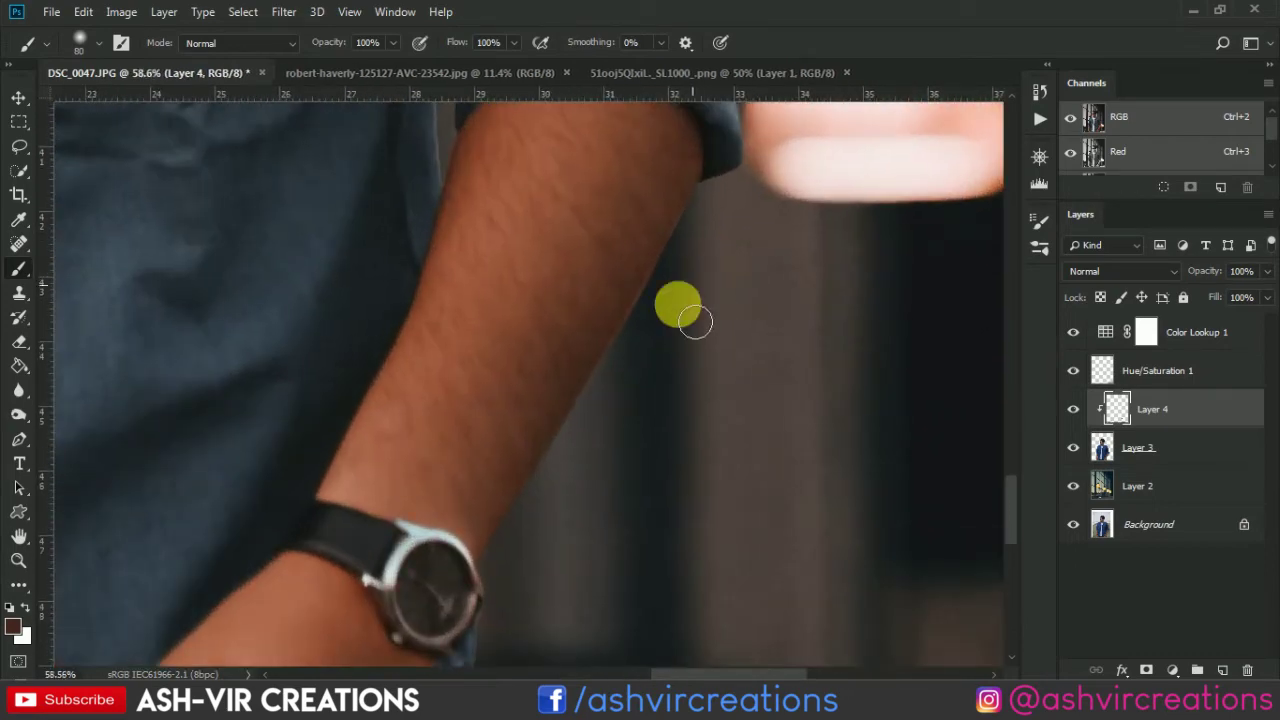
{"action": "scroll", "coordinate": [668, 291], "scroll_direction": "up", "scroll_amount": 2}
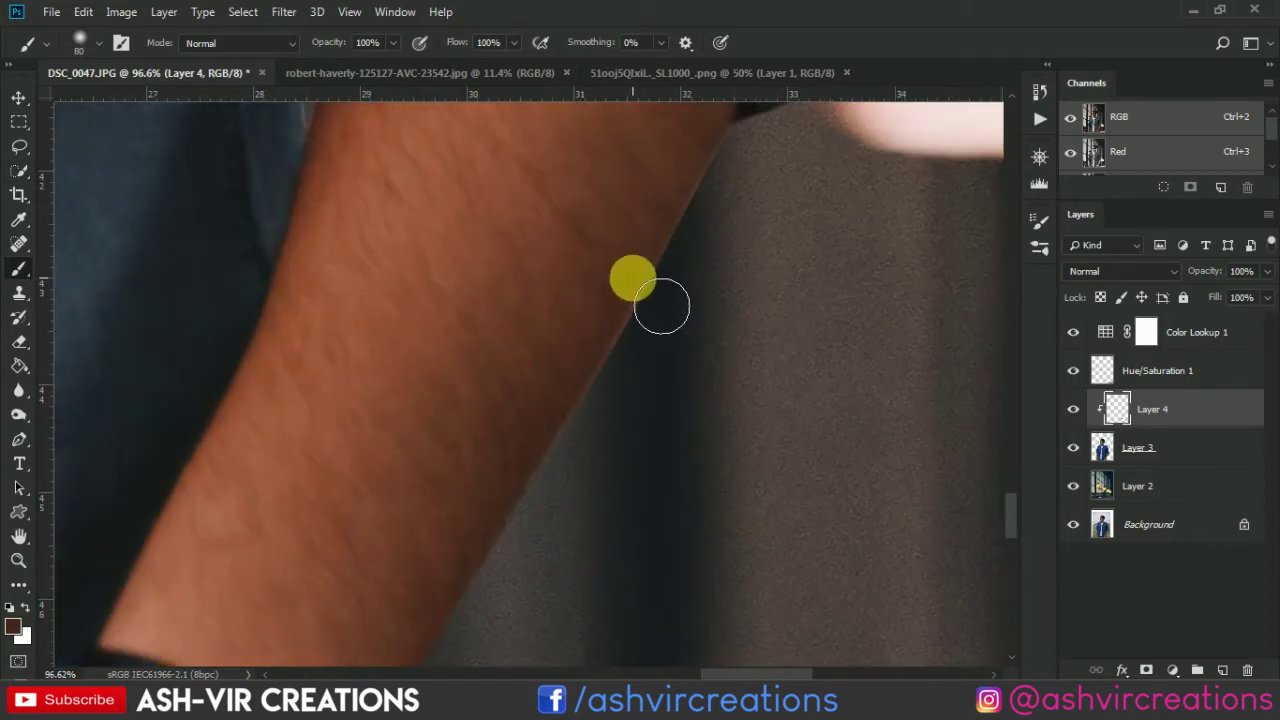
{"action": "scroll", "coordinate": [661, 305], "scroll_direction": "up", "scroll_amount": 1}
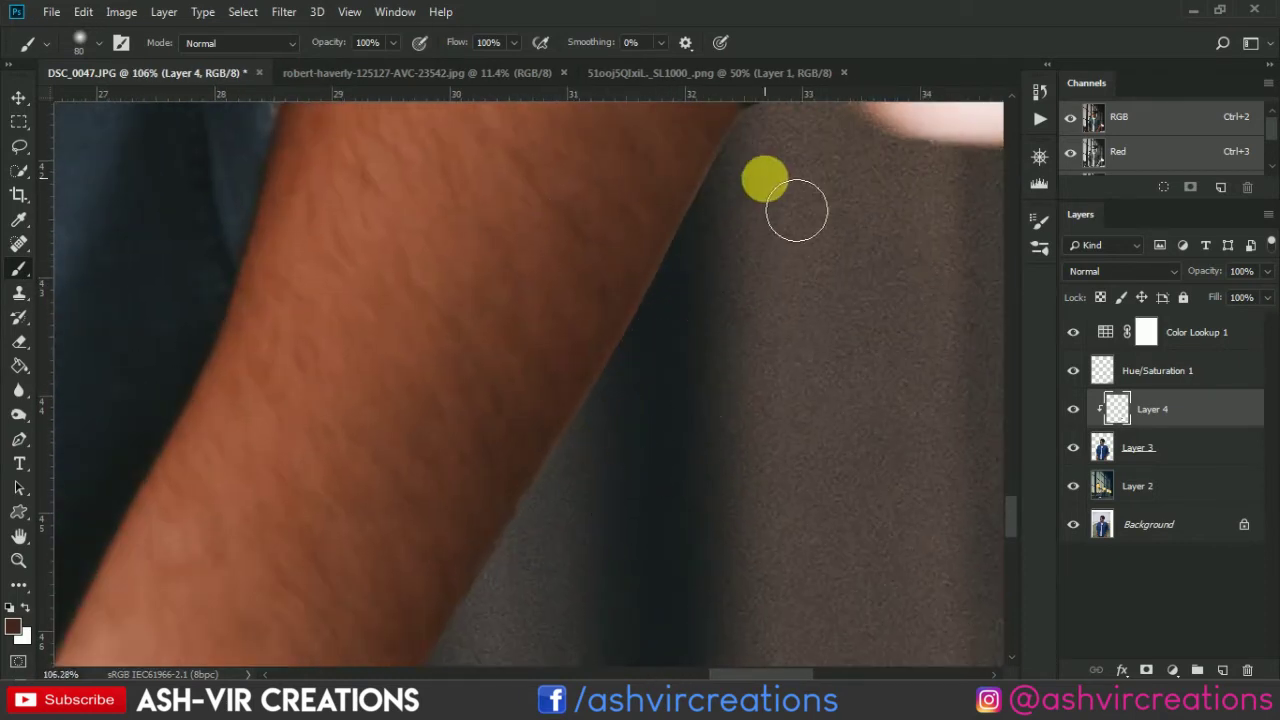
{"action": "scroll", "coordinate": [700, 258], "scroll_direction": "down", "scroll_amount": 5}
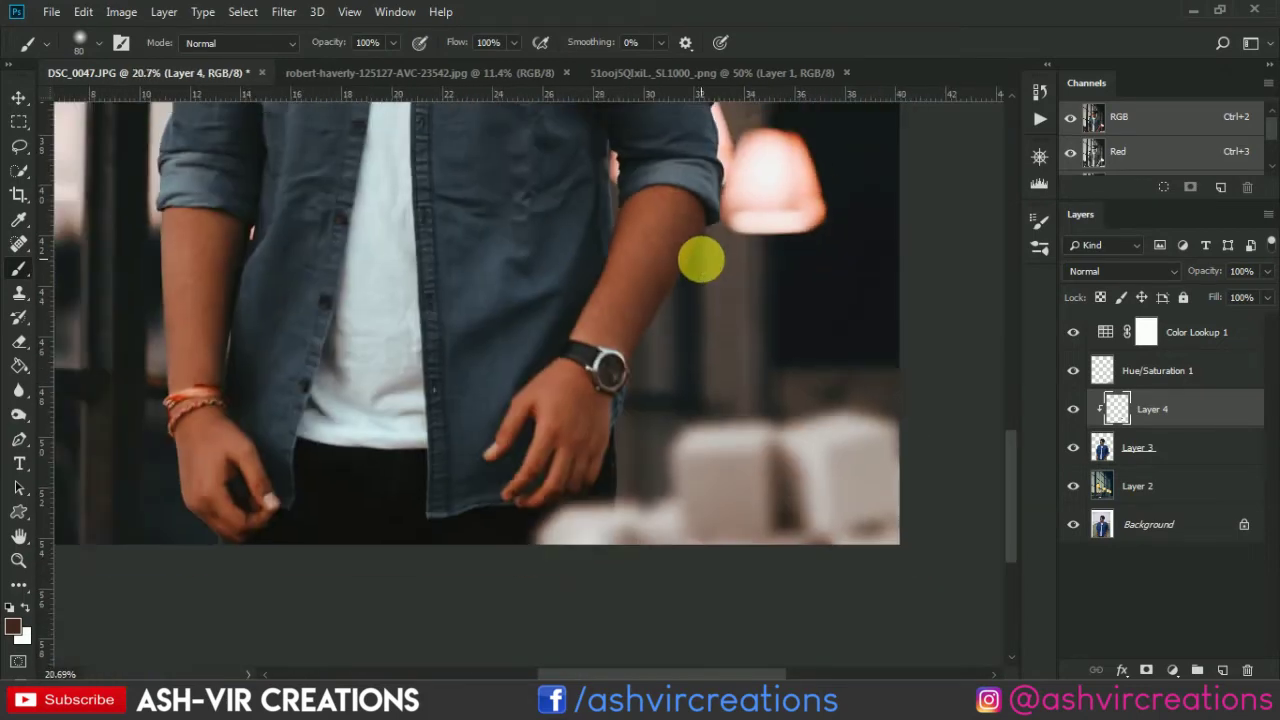
Step: Examine the cut-out edge of the other forearm around the bracelets, hiding and showing Layer 2 and Layer 3 to compare
{"action": "scroll", "coordinate": [691, 265], "scroll_direction": "down", "scroll_amount": 2}
{"action": "scroll", "coordinate": [360, 291], "scroll_direction": "up", "scroll_amount": 5}
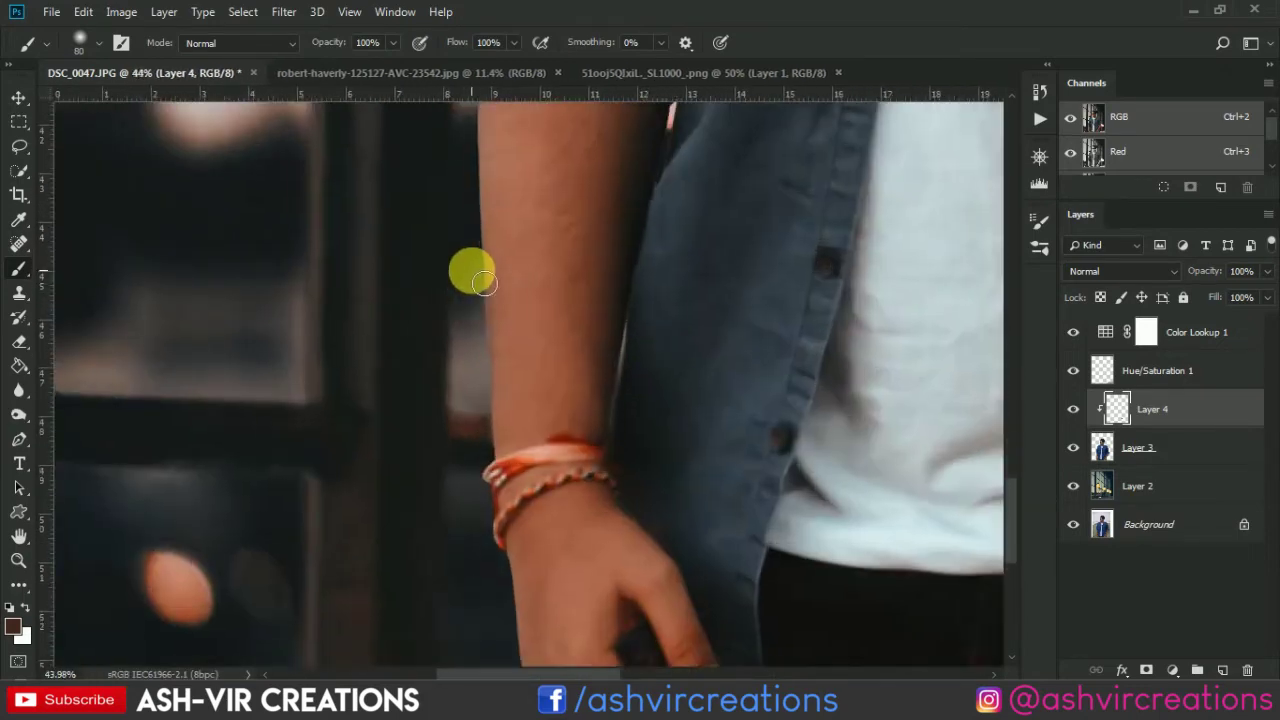
{"action": "scroll", "coordinate": [483, 283], "scroll_direction": "up", "scroll_amount": 3}
{"action": "scroll", "coordinate": [514, 400], "scroll_direction": "up", "scroll_amount": 3}
{"action": "scroll", "coordinate": [623, 314], "scroll_direction": "up", "scroll_amount": 3}
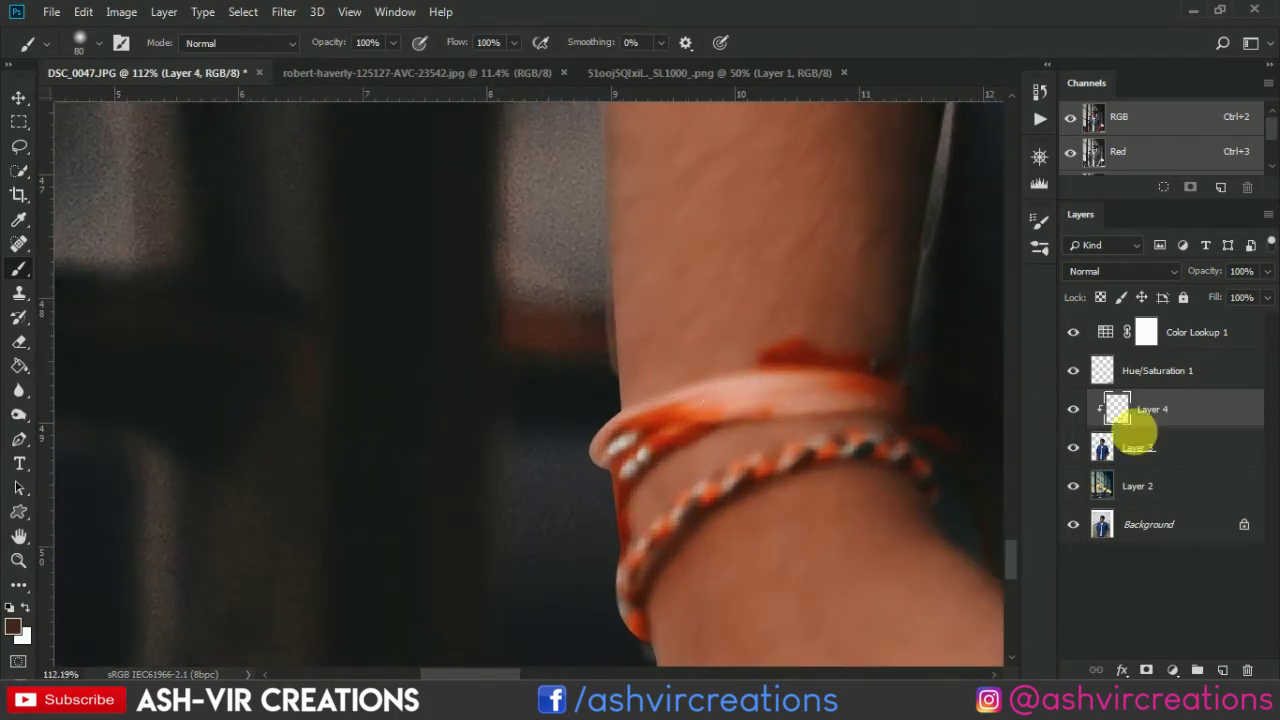
{"action": "left_click", "coordinate": [1073, 487]}
{"action": "left_click", "coordinate": [1073, 487]}
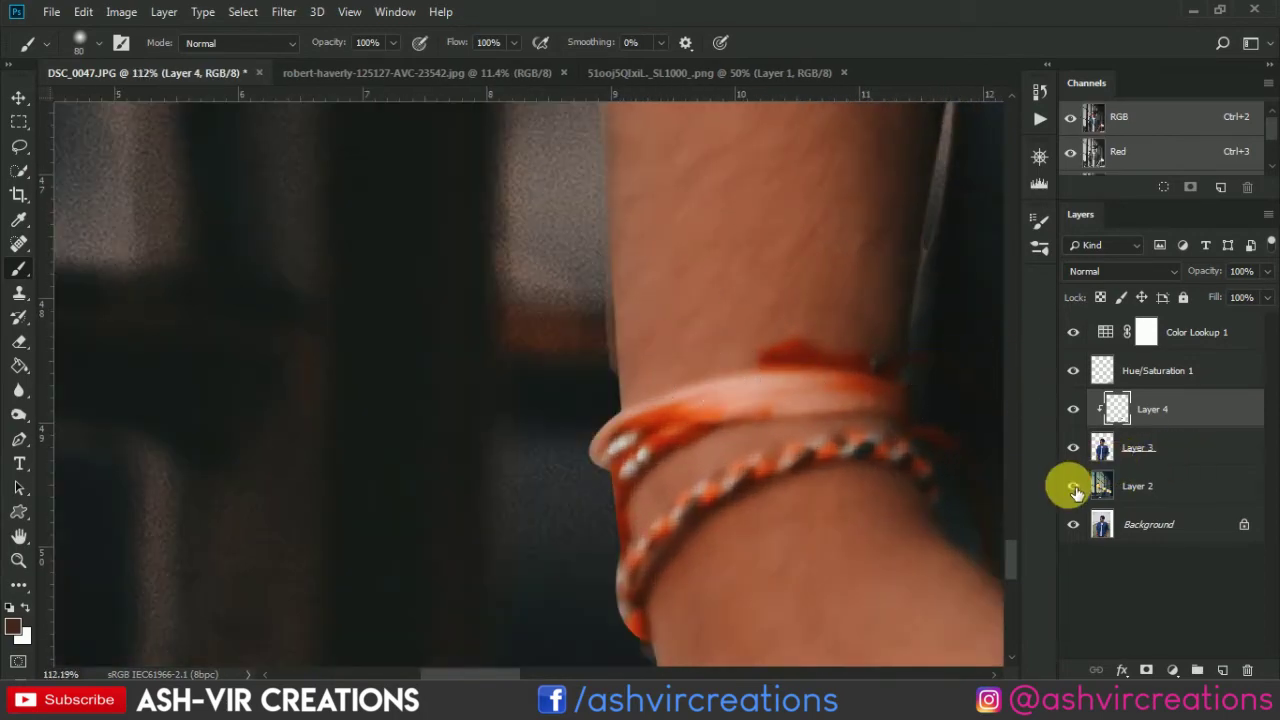
{"action": "left_click", "coordinate": [1073, 447]}
{"action": "left_click", "coordinate": [1073, 447]}
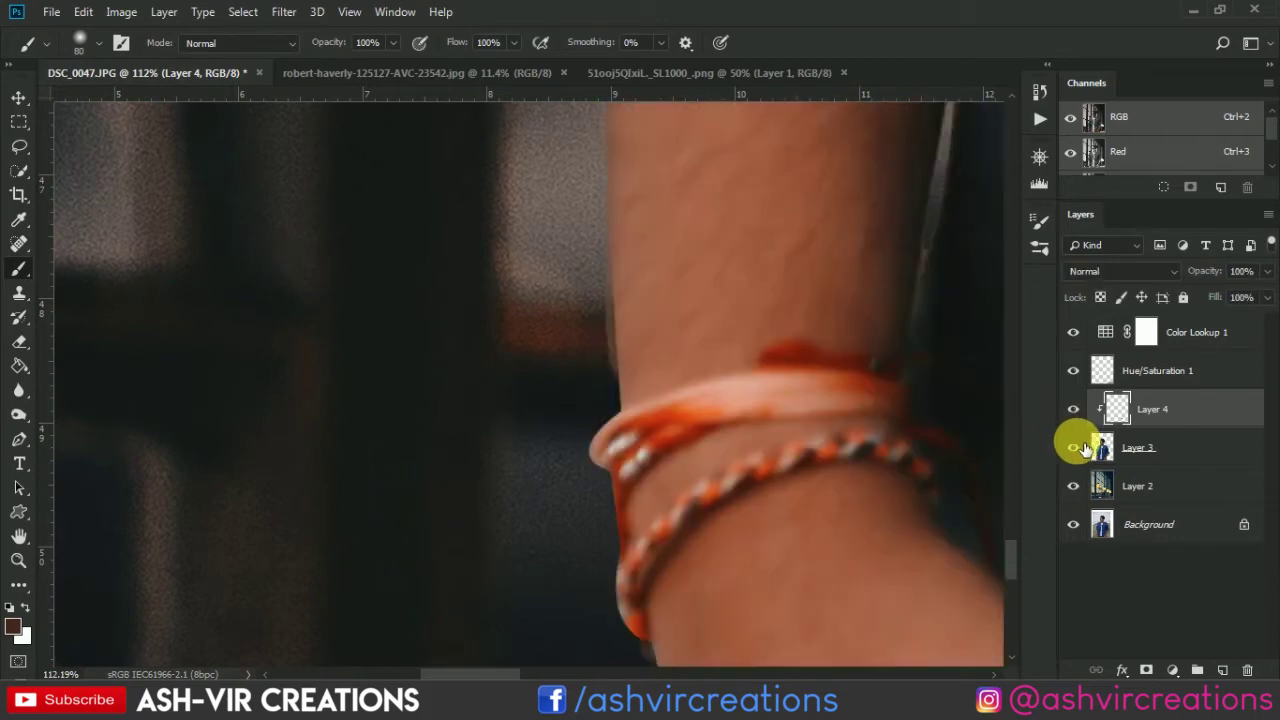
Step: Sample the skin tone and paint over the bracelet arm's outer edge from the wrist up to the rolled sleeve on Layer 4
{"action": "scroll", "coordinate": [750, 387], "scroll_direction": "down", "scroll_amount": 3}
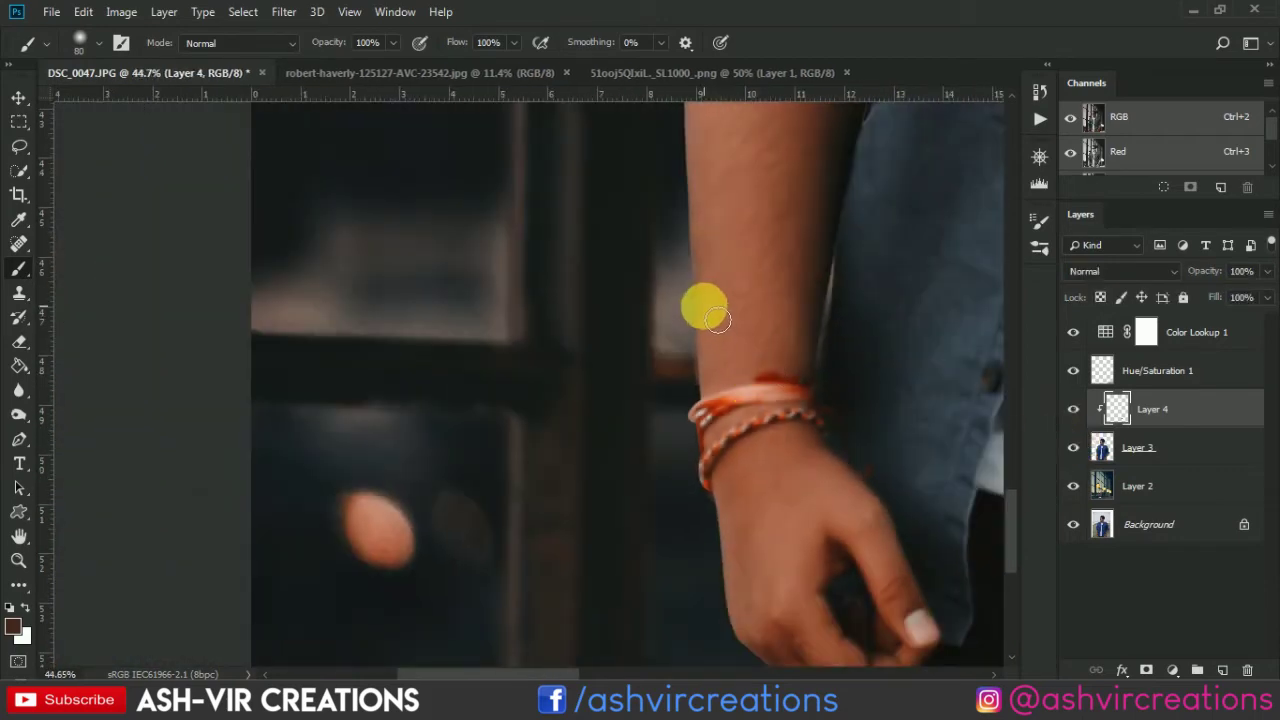
{"action": "scroll", "coordinate": [705, 318], "scroll_direction": "up", "scroll_amount": 2}
{"action": "left_click", "coordinate": [688, 232], "text": "alt"}
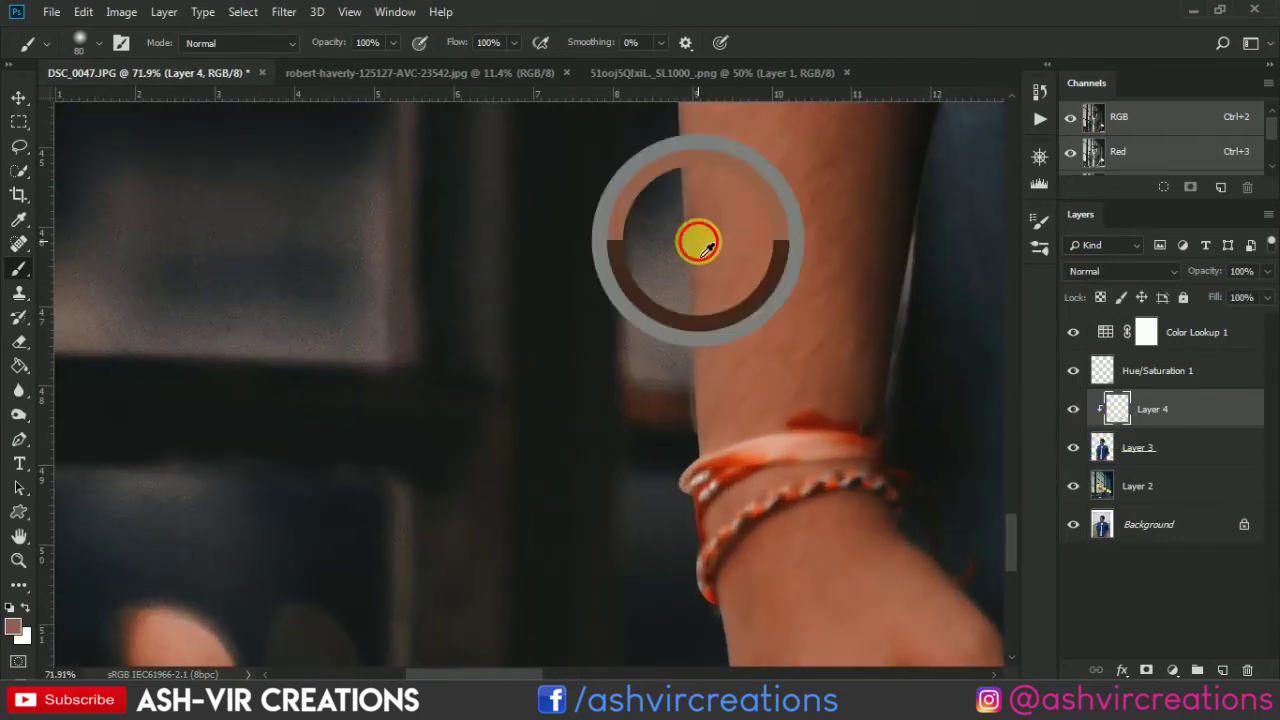
{"action": "left_click_drag", "start_coordinate": [677, 303], "coordinate": [690, 372]}
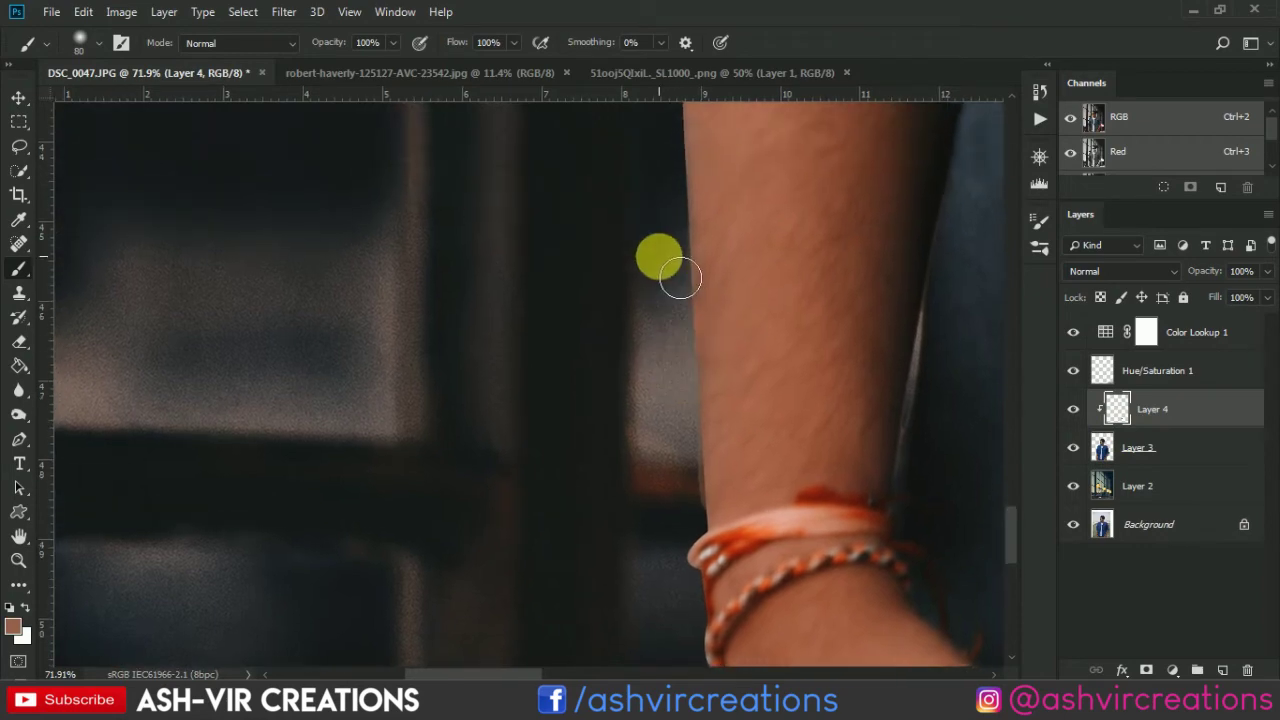
{"action": "left_click_drag", "start_coordinate": [660, 129], "coordinate": [700, 442]}
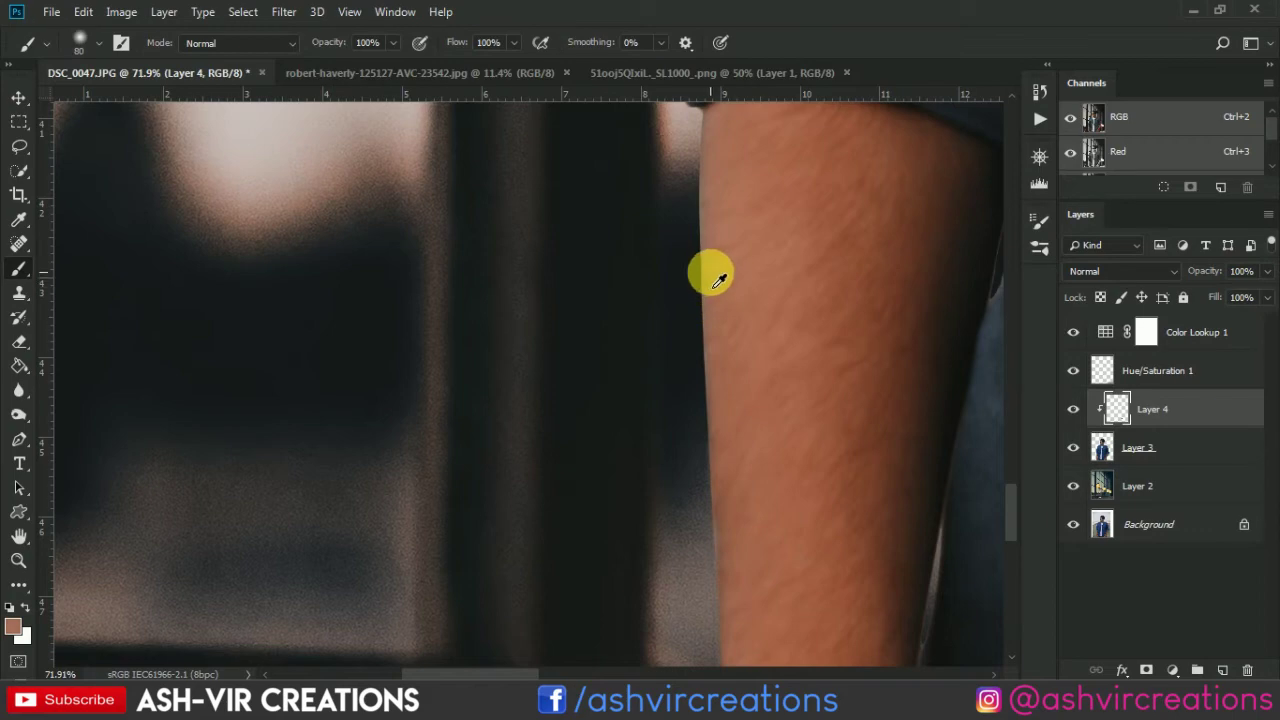
{"action": "mouse_move", "coordinate": [690, 330]}
{"action": "left_mouse_down"}
{"action": "mouse_move", "coordinate": [680, 538]}
{"action": "mouse_move", "coordinate": [684, 480]}
{"action": "mouse_move", "coordinate": [706, 629]}
{"action": "mouse_move", "coordinate": [689, 486]}
{"action": "mouse_move", "coordinate": [705, 297]}
{"action": "left_mouse_up"}
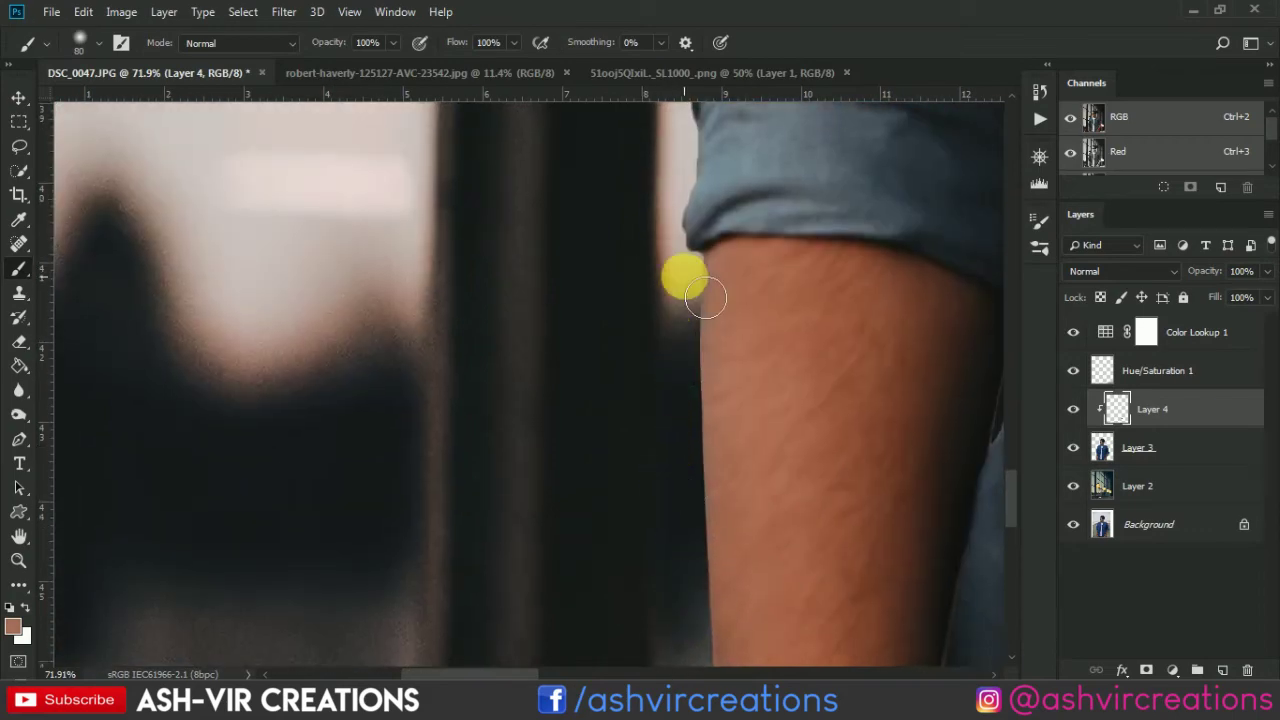
{"action": "scroll", "coordinate": [680, 389], "scroll_direction": "down", "scroll_amount": 3}
{"action": "left_click_drag", "start_coordinate": [765, 530], "coordinate": [757, 323]}
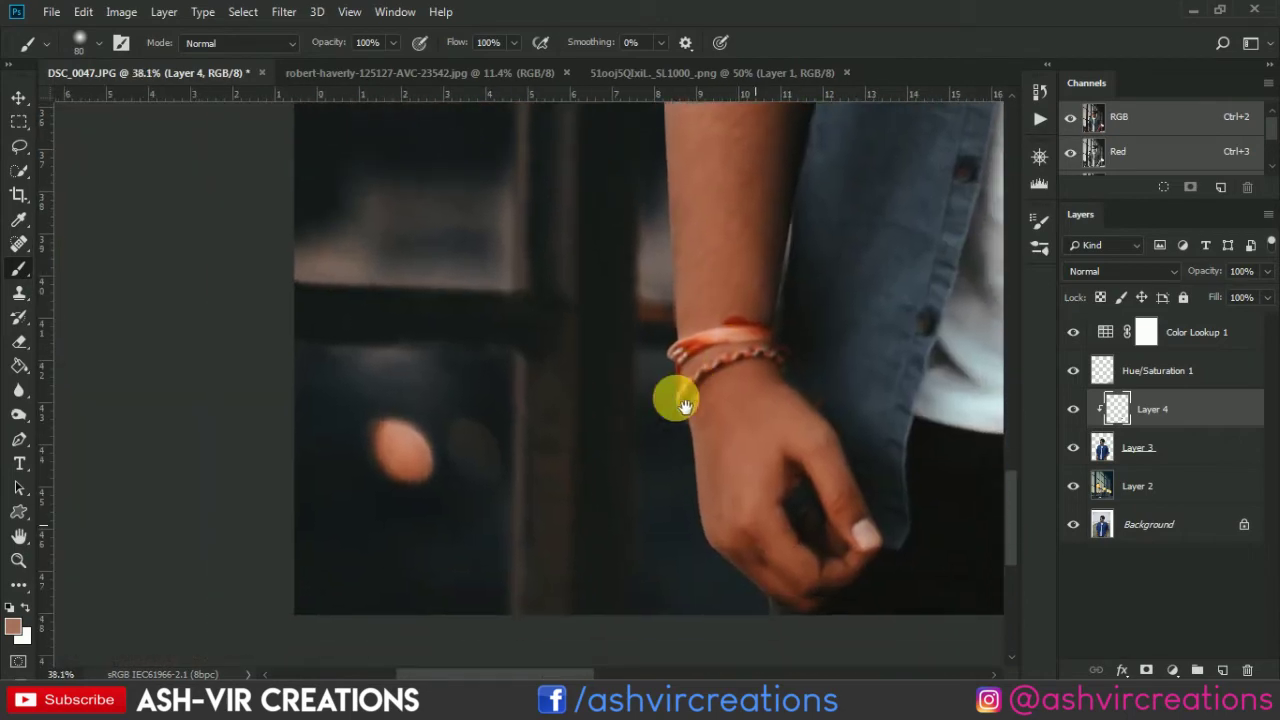
{"action": "scroll", "coordinate": [684, 405], "scroll_direction": "up", "scroll_amount": 1}
{"action": "scroll", "coordinate": [674, 400], "scroll_direction": "down", "scroll_amount": 4}
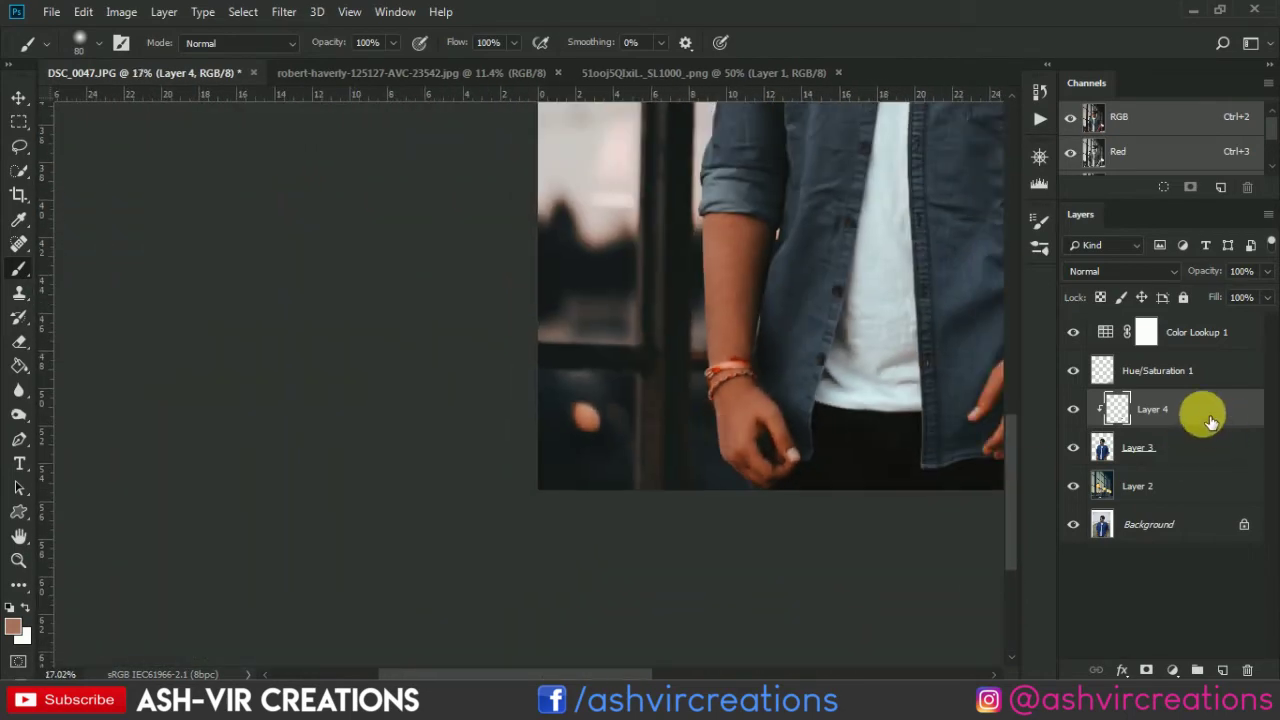
Step: Merge Layer 4 with the cut-out on Layer 3 into a single layer
{"action": "left_click", "coordinate": [1181, 446], "text": "shift"}
{"action": "right_click", "coordinate": [1181, 446]}
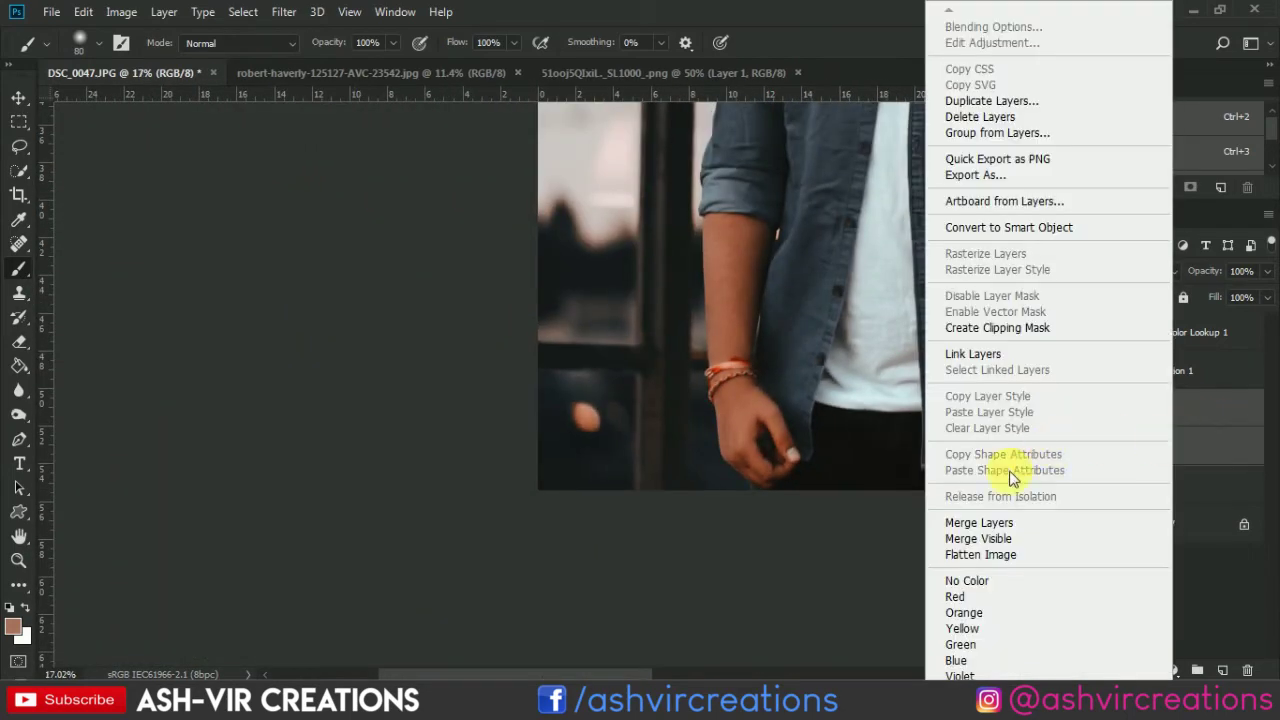
{"action": "left_click", "coordinate": [1024, 522]}
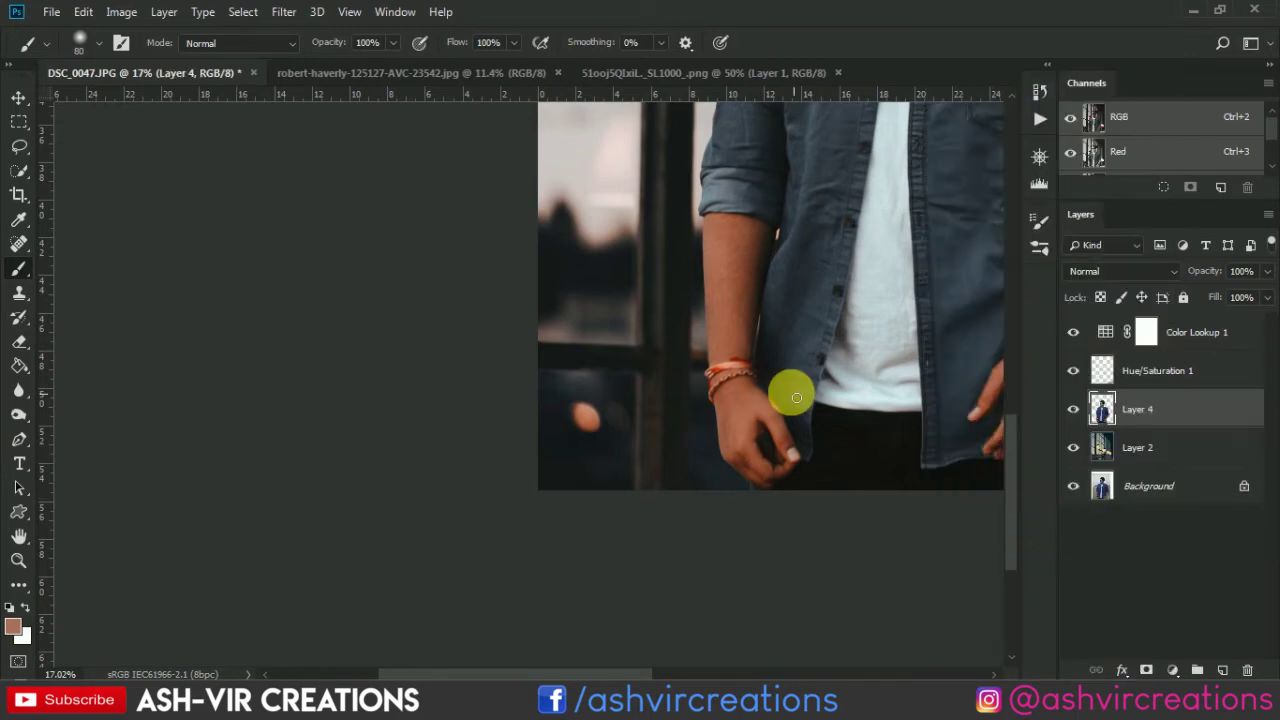
Step: Erase the leftover fringe along the bracelet arm's outer edge just above the wrist with a 100 px hard eraser
{"action": "scroll", "coordinate": [786, 391], "scroll_direction": "up", "scroll_amount": 6}
{"action": "scroll", "coordinate": [770, 334], "scroll_direction": "up", "scroll_amount": 4}
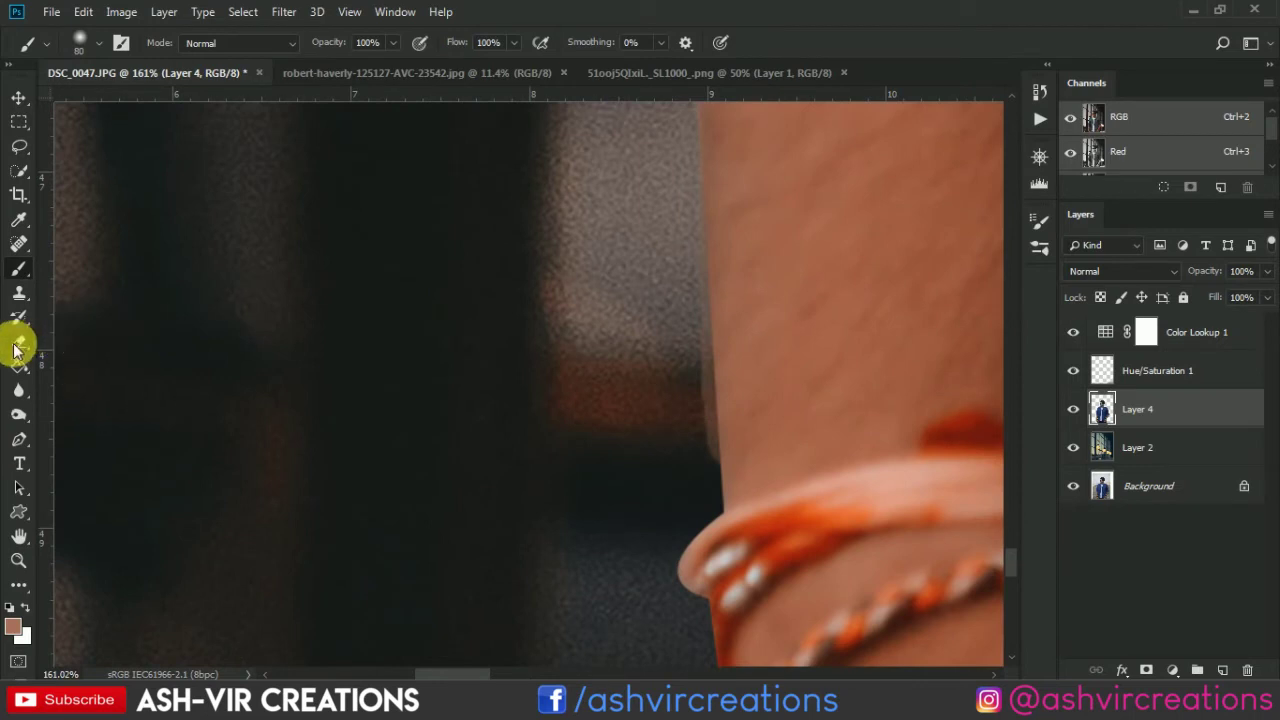
{"action": "left_click", "coordinate": [18, 343]}
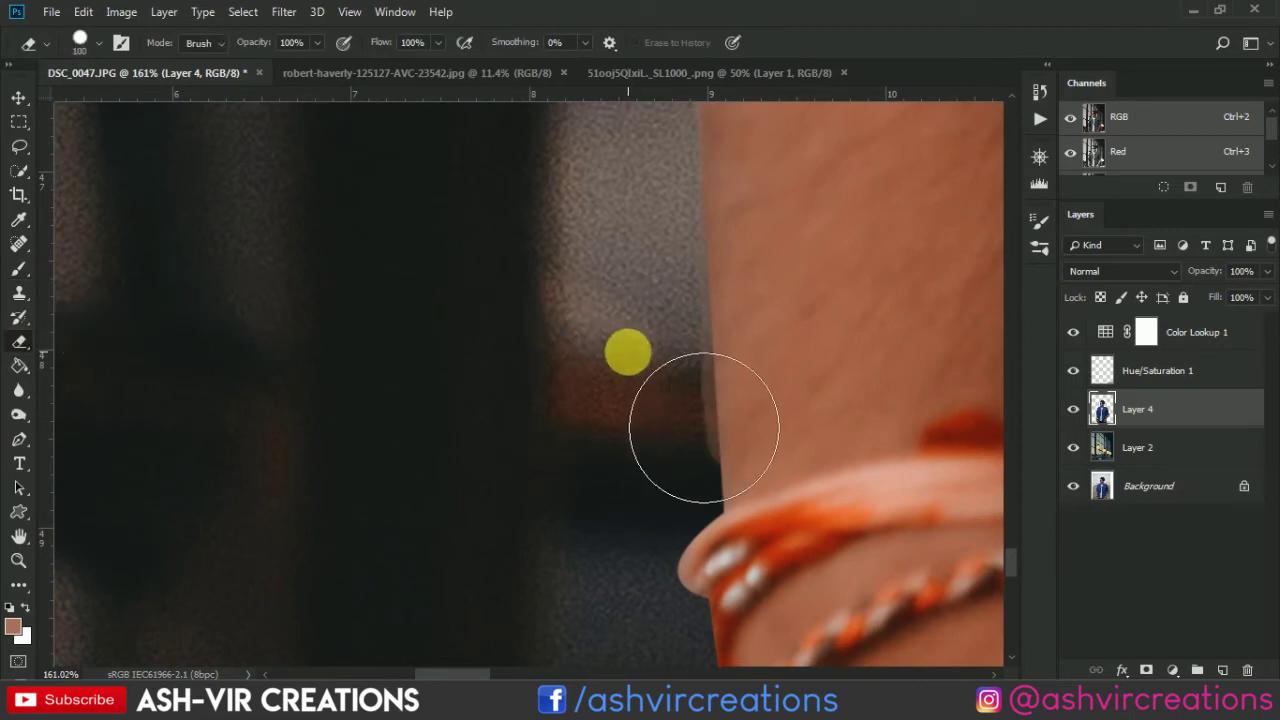
{"action": "right_click", "coordinate": [553, 327]}
{"action": "double_click", "coordinate": [609, 566]}
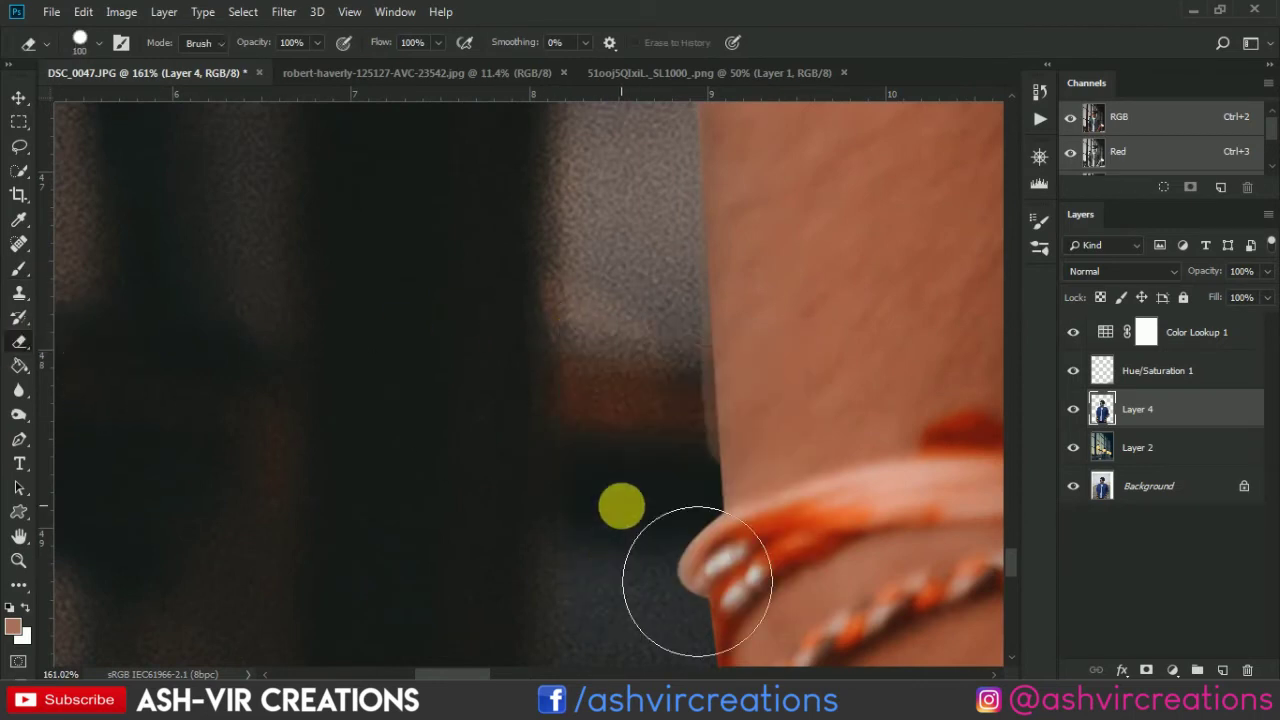
{"action": "mouse_move", "coordinate": [686, 374]}
{"action": "left_mouse_down"}
{"action": "mouse_move", "coordinate": [711, 436]}
{"action": "mouse_move", "coordinate": [711, 460]}
{"action": "mouse_move", "coordinate": [700, 457]}
{"action": "mouse_move", "coordinate": [716, 496]}
{"action": "mouse_move", "coordinate": [700, 537]}
{"action": "mouse_move", "coordinate": [696, 453]}
{"action": "left_mouse_up"}
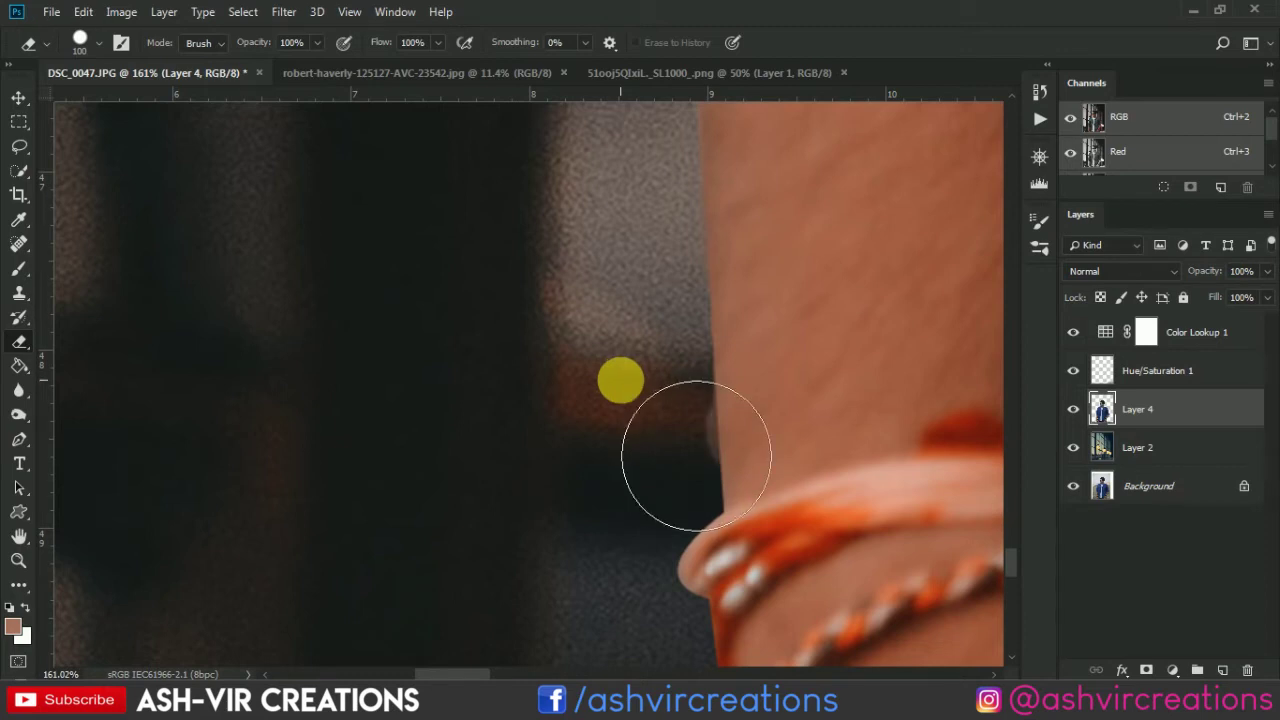
Step: Outline the remaining fringe above the bracelets with a closed Pen path, turn it into a selection, delete its contents and deselect
{"action": "key", "text": "p"}
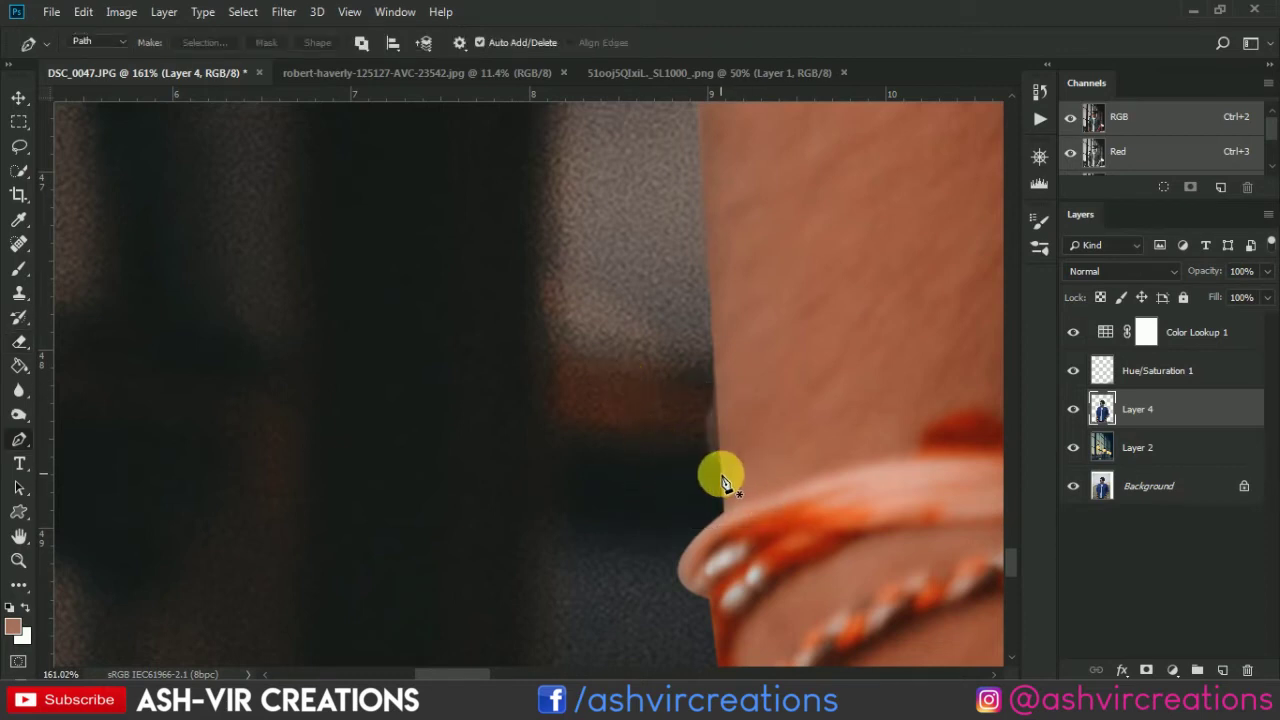
{"action": "left_click", "coordinate": [719, 474]}
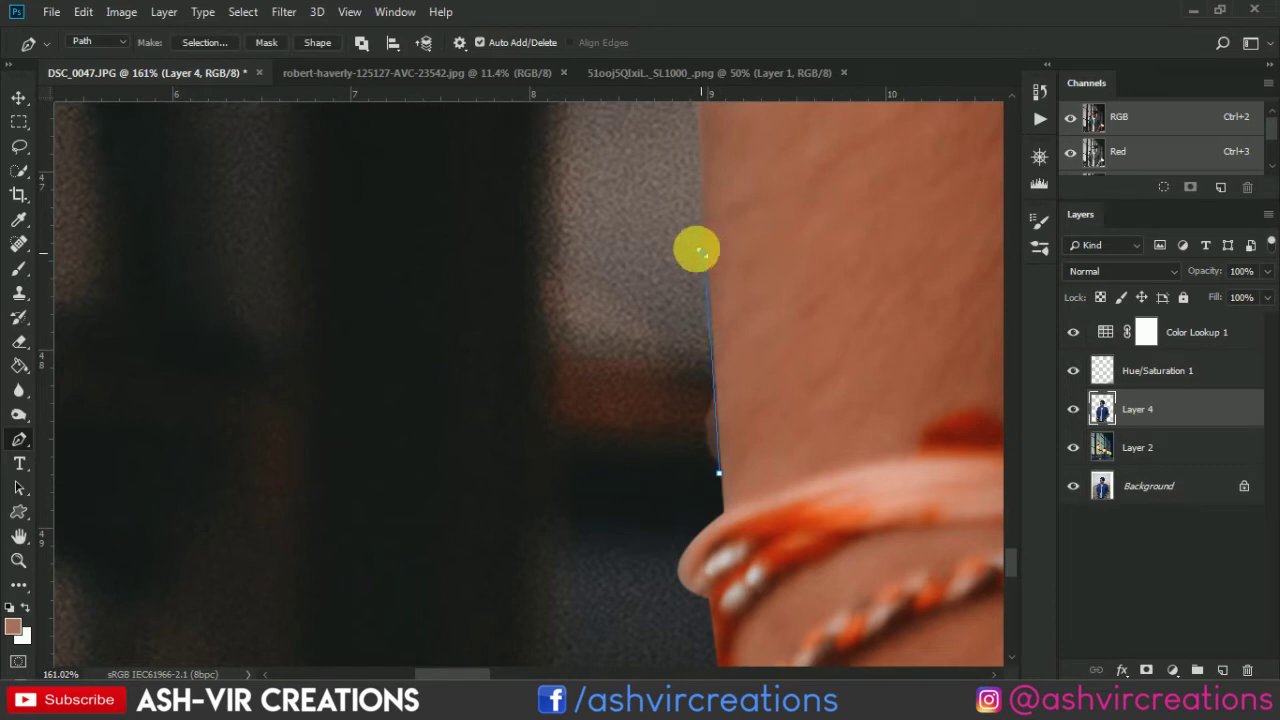
{"action": "left_click", "coordinate": [653, 313]}
{"action": "left_click", "coordinate": [665, 397]}
{"action": "left_click", "coordinate": [717, 476]}
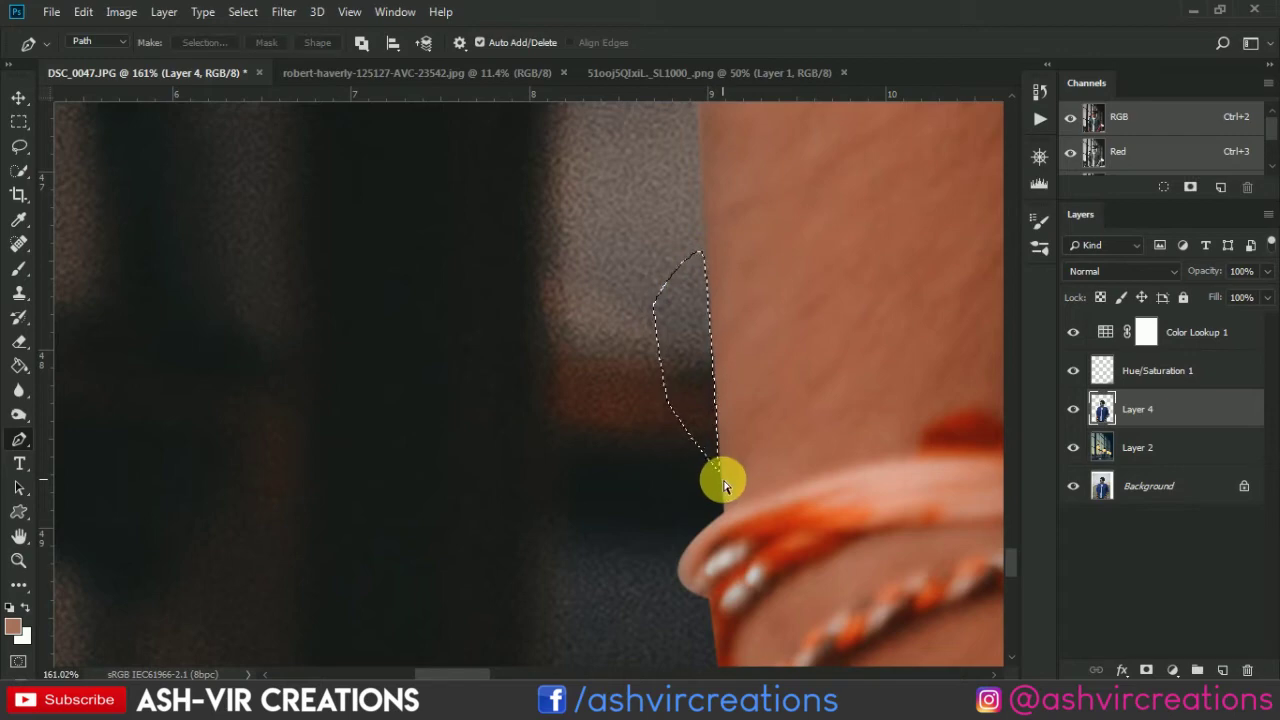
{"action": "scroll", "coordinate": [707, 460], "scroll_direction": "down", "scroll_amount": 15}
{"action": "key", "text": "v"}
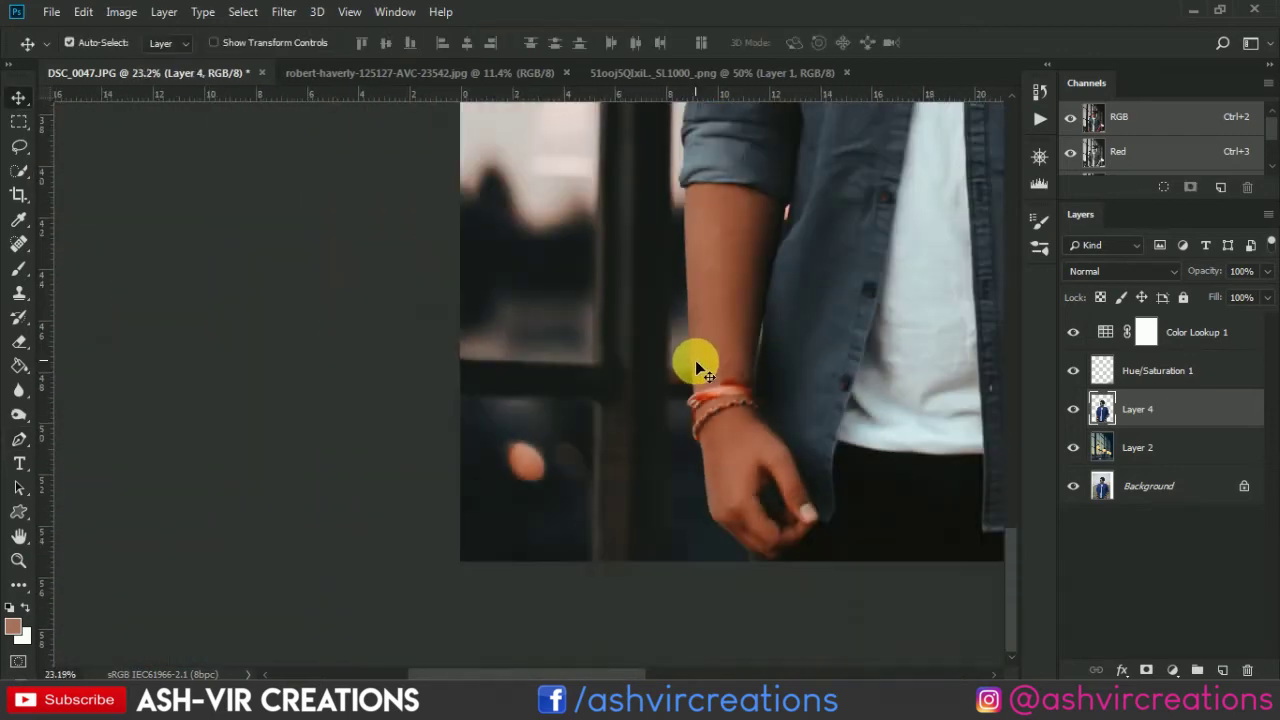
Step: Smudge the front tuft and quiff of the hair into smooth strands at 49% strength, using a brush of about 30–35 px
{"action": "scroll", "coordinate": [717, 284], "scroll_direction": "up", "scroll_amount": 8}
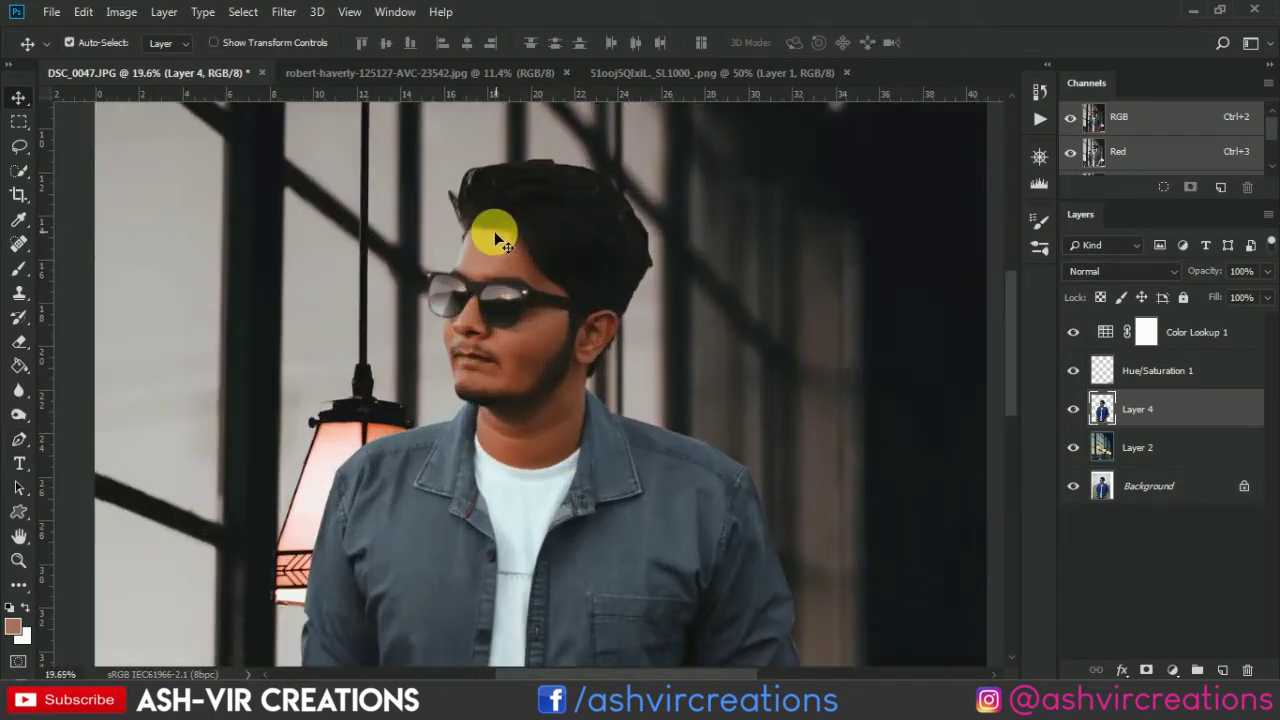
{"action": "scroll", "coordinate": [414, 300], "scroll_direction": "up", "scroll_amount": 5}
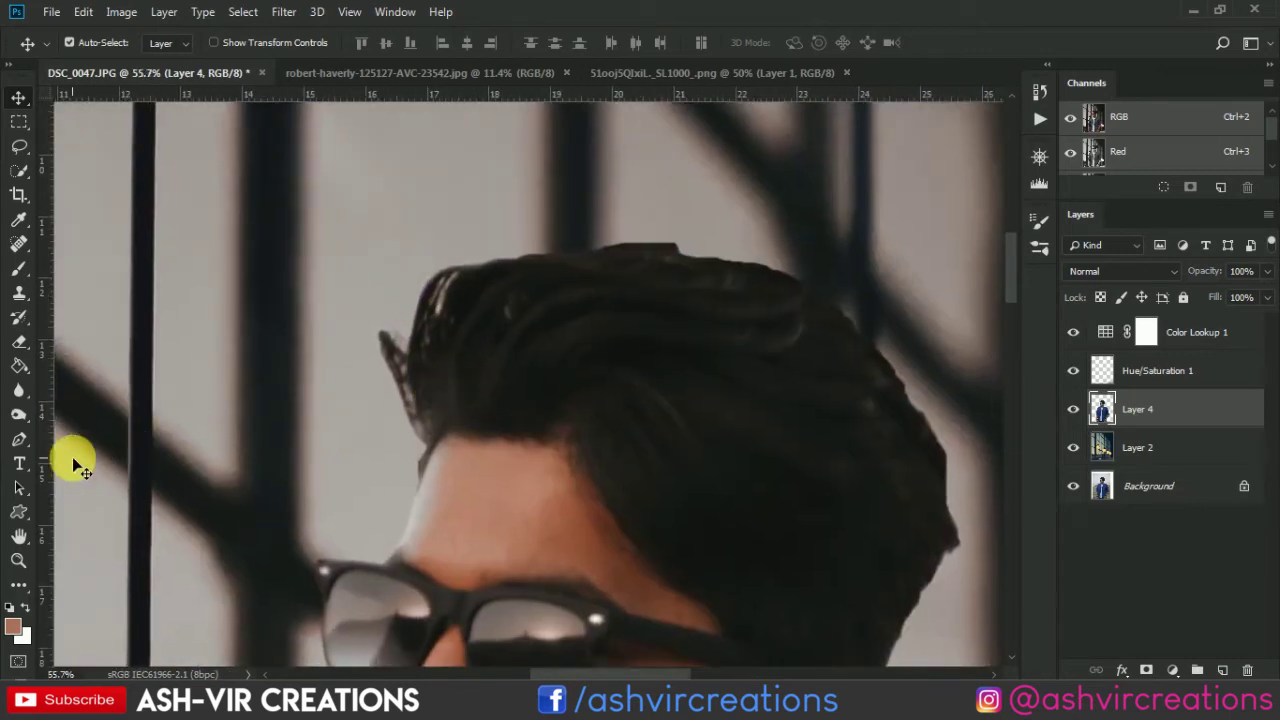
{"action": "left_click", "coordinate": [20, 390]}
{"action": "left_click", "coordinate": [100, 426]}
{"action": "scroll", "coordinate": [400, 371], "scroll_direction": "up", "scroll_amount": 3}
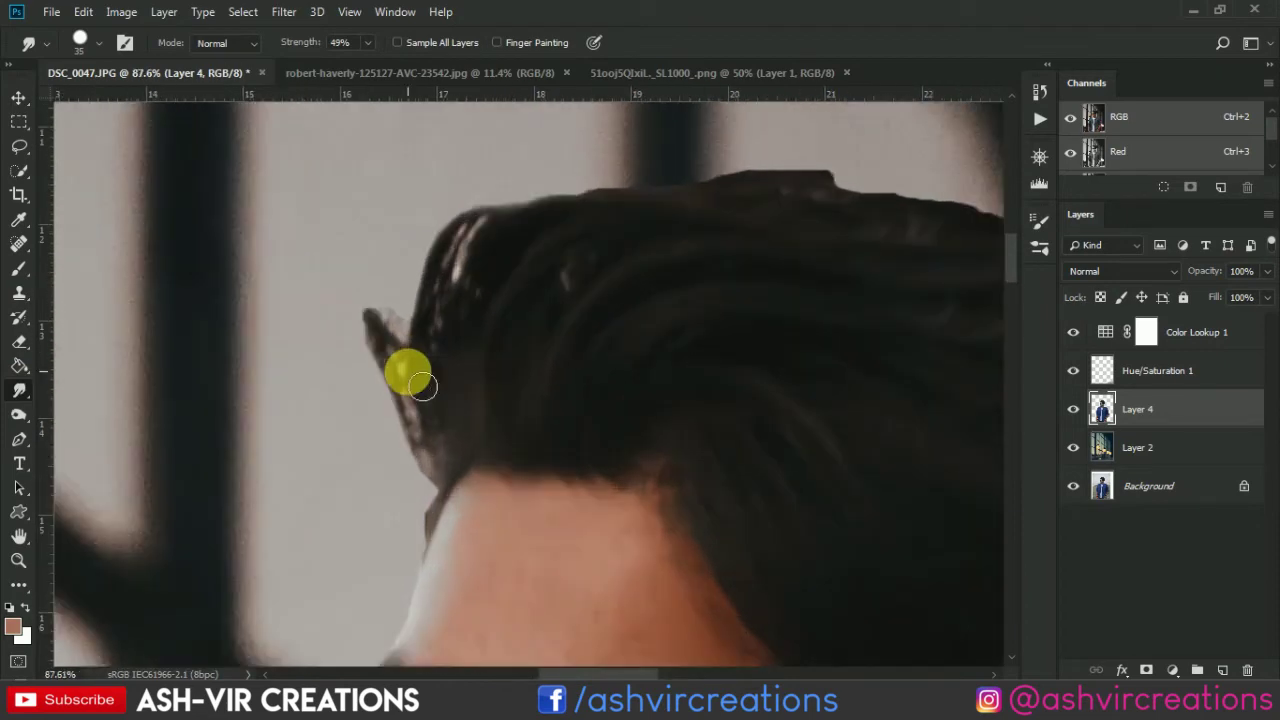
{"action": "mouse_move", "coordinate": [427, 389]}
{"action": "left_mouse_down"}
{"action": "mouse_move", "coordinate": [425, 428]}
{"action": "mouse_move", "coordinate": [456, 477]}
{"action": "mouse_move", "coordinate": [413, 445]}
{"action": "mouse_move", "coordinate": [391, 363]}
{"action": "mouse_move", "coordinate": [466, 437]}
{"action": "mouse_move", "coordinate": [468, 449]}
{"action": "mouse_move", "coordinate": [406, 429]}
{"action": "mouse_move", "coordinate": [384, 374]}
{"action": "mouse_move", "coordinate": [466, 429]}
{"action": "mouse_move", "coordinate": [445, 435]}
{"action": "mouse_move", "coordinate": [389, 327]}
{"action": "mouse_move", "coordinate": [403, 332]}
{"action": "mouse_move", "coordinate": [439, 385]}
{"action": "mouse_move", "coordinate": [377, 367]}
{"action": "mouse_move", "coordinate": [385, 303]}
{"action": "mouse_move", "coordinate": [430, 390]}
{"action": "left_mouse_up"}
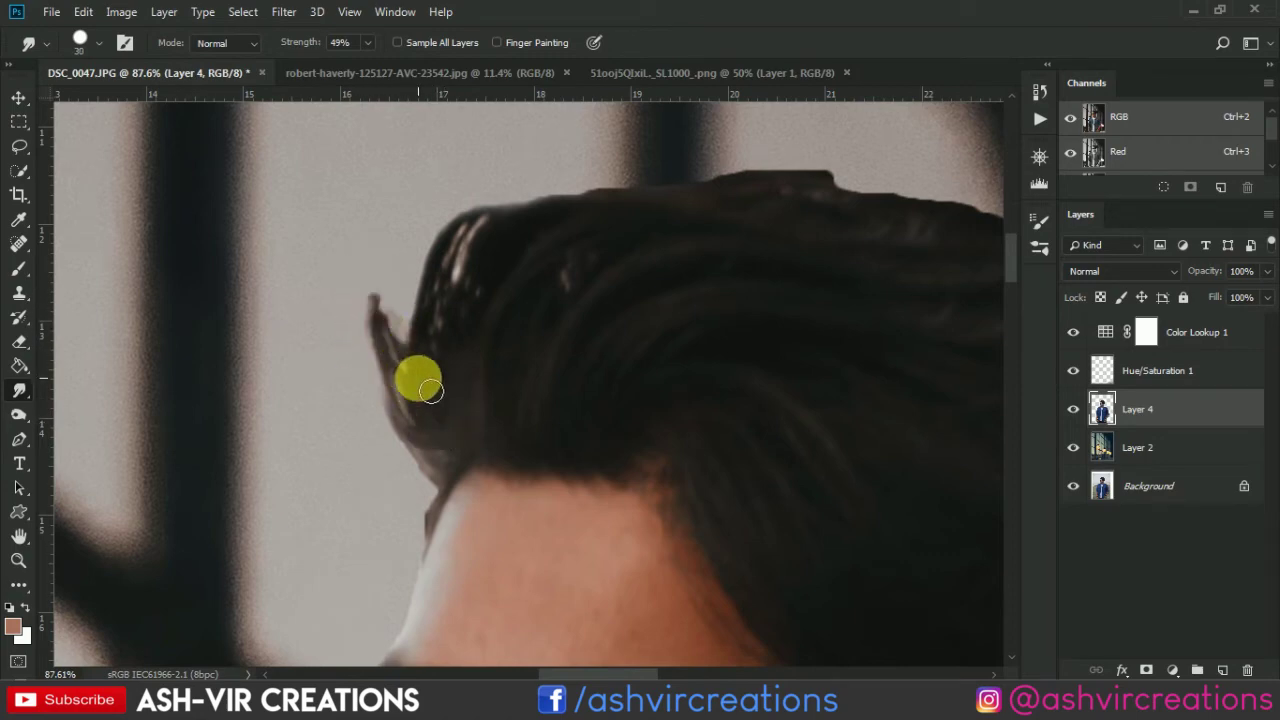
{"action": "mouse_move", "coordinate": [413, 324]}
{"action": "left_mouse_down"}
{"action": "mouse_move", "coordinate": [430, 364]}
{"action": "mouse_move", "coordinate": [403, 302]}
{"action": "mouse_move", "coordinate": [404, 338]}
{"action": "mouse_move", "coordinate": [407, 268]}
{"action": "mouse_move", "coordinate": [440, 353]}
{"action": "mouse_move", "coordinate": [421, 287]}
{"action": "mouse_move", "coordinate": [430, 270]}
{"action": "mouse_move", "coordinate": [432, 325]}
{"action": "mouse_move", "coordinate": [432, 233]}
{"action": "mouse_move", "coordinate": [424, 294]}
{"action": "mouse_move", "coordinate": [446, 231]}
{"action": "mouse_move", "coordinate": [436, 286]}
{"action": "mouse_move", "coordinate": [448, 242]}
{"action": "mouse_move", "coordinate": [571, 187]}
{"action": "mouse_move", "coordinate": [529, 224]}
{"action": "mouse_move", "coordinate": [632, 191]}
{"action": "mouse_move", "coordinate": [637, 204]}
{"action": "mouse_move", "coordinate": [617, 211]}
{"action": "mouse_move", "coordinate": [741, 185]}
{"action": "left_mouse_up"}
{"action": "left_click_drag", "start_coordinate": [563, 376], "coordinate": [473, 461]}
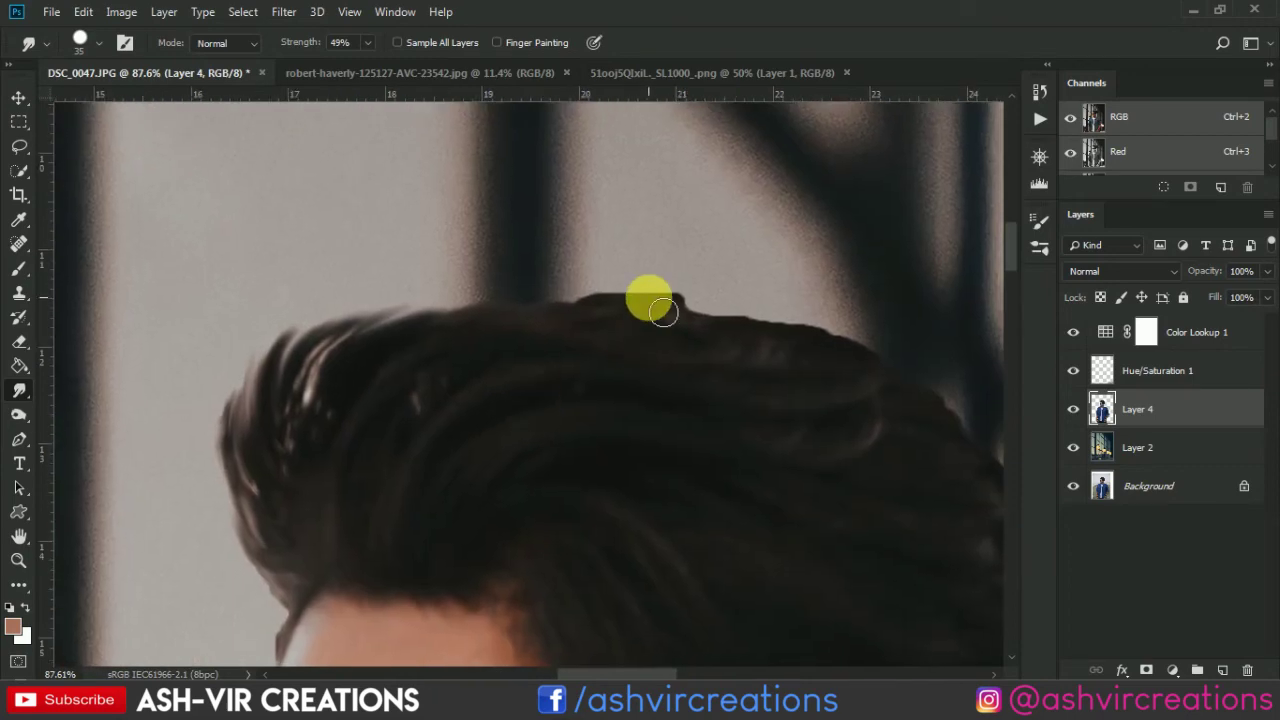
Step: Smudge the bump on top of the hair and the jagged outline at the back of the head with a 35 px brush
{"action": "mouse_move", "coordinate": [690, 318]}
{"action": "left_mouse_down"}
{"action": "mouse_move", "coordinate": [828, 325]}
{"action": "mouse_move", "coordinate": [729, 318]}
{"action": "mouse_move", "coordinate": [702, 336]}
{"action": "mouse_move", "coordinate": [841, 350]}
{"action": "mouse_move", "coordinate": [788, 328]}
{"action": "mouse_move", "coordinate": [809, 306]}
{"action": "mouse_move", "coordinate": [712, 302]}
{"action": "mouse_move", "coordinate": [725, 317]}
{"action": "mouse_move", "coordinate": [786, 318]}
{"action": "mouse_move", "coordinate": [598, 273]}
{"action": "left_mouse_up"}
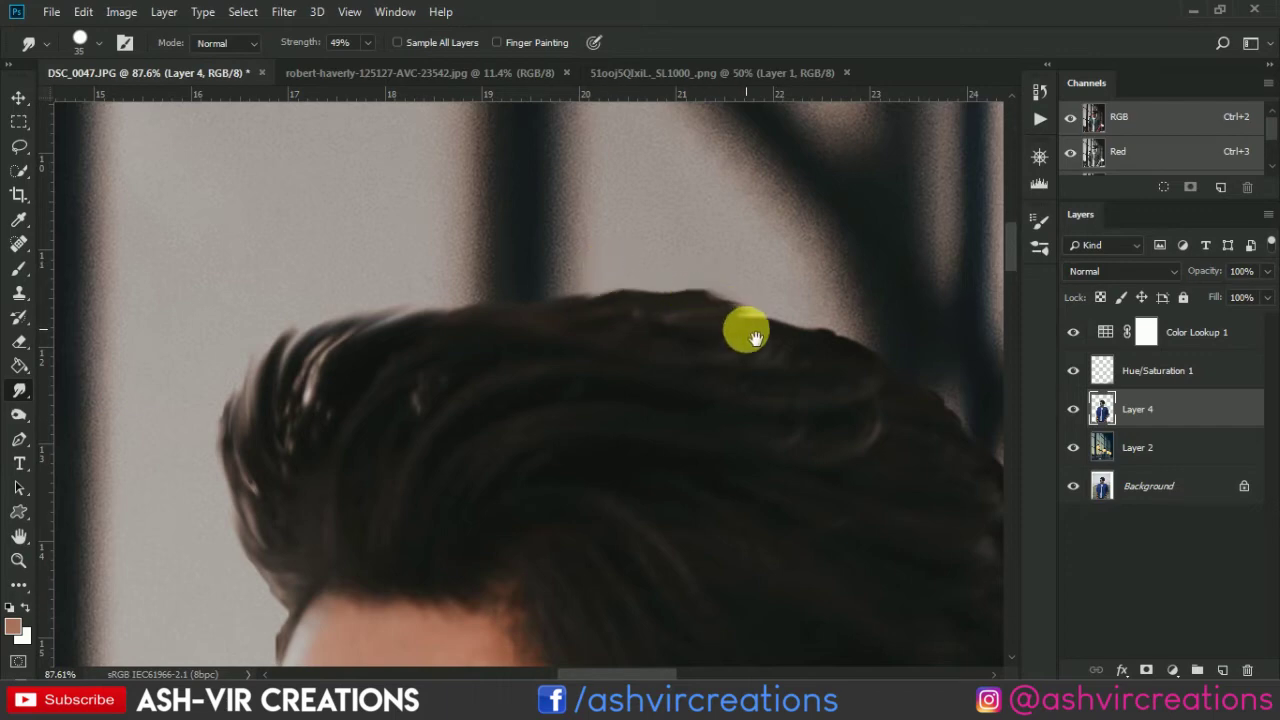
{"action": "left_click_drag", "start_coordinate": [749, 334], "coordinate": [649, 280]}
{"action": "mouse_move", "coordinate": [789, 303]}
{"action": "left_mouse_down"}
{"action": "mouse_move", "coordinate": [576, 226]}
{"action": "mouse_move", "coordinate": [806, 412]}
{"action": "mouse_move", "coordinate": [722, 291]}
{"action": "left_mouse_up"}
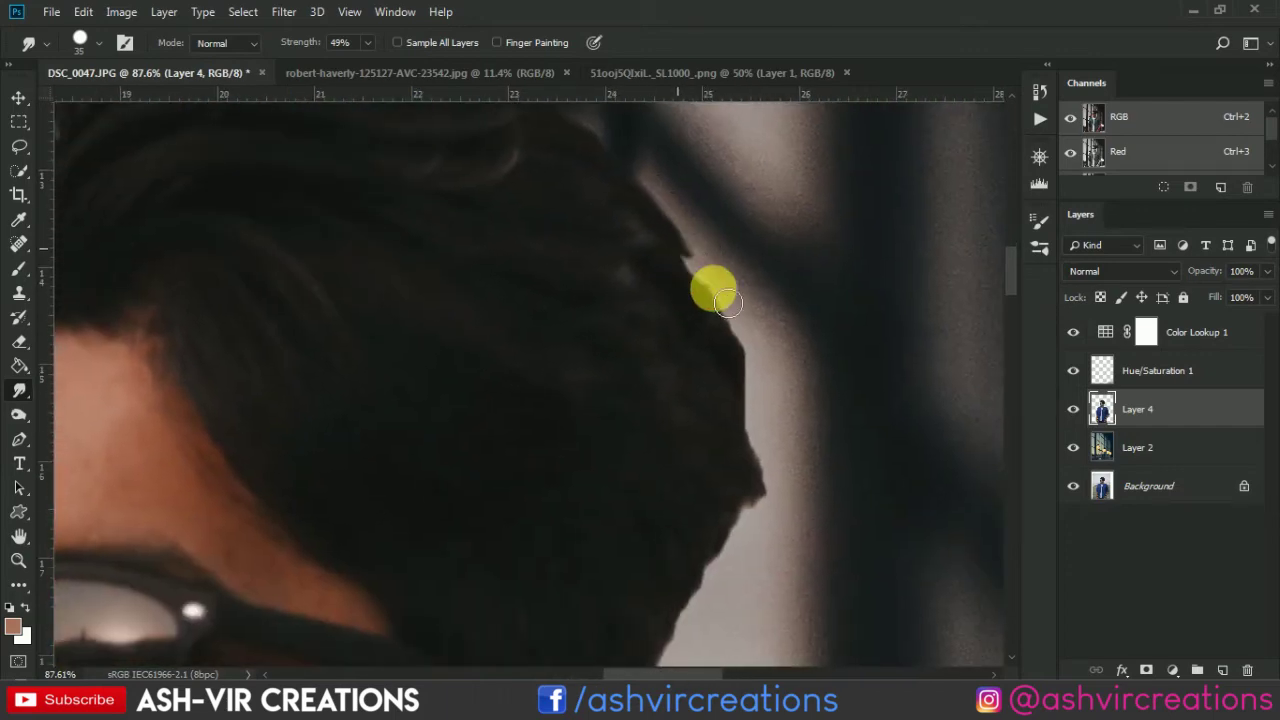
{"action": "mouse_move", "coordinate": [750, 394]}
{"action": "left_mouse_down"}
{"action": "mouse_move", "coordinate": [780, 475]}
{"action": "mouse_move", "coordinate": [738, 342]}
{"action": "mouse_move", "coordinate": [755, 416]}
{"action": "mouse_move", "coordinate": [727, 477]}
{"action": "mouse_move", "coordinate": [715, 409]}
{"action": "mouse_move", "coordinate": [726, 441]}
{"action": "mouse_move", "coordinate": [714, 487]}
{"action": "left_mouse_up"}
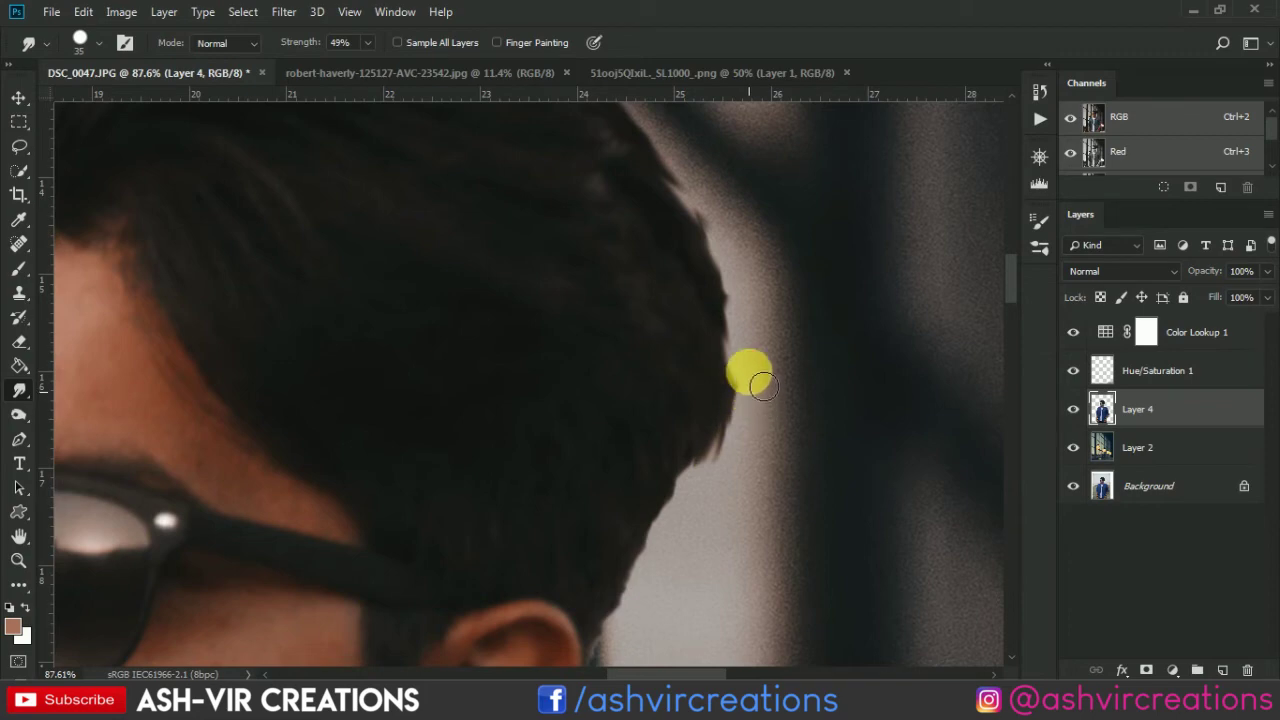
{"action": "mouse_move", "coordinate": [736, 349]}
{"action": "left_mouse_down"}
{"action": "mouse_move", "coordinate": [746, 430]}
{"action": "mouse_move", "coordinate": [751, 417]}
{"action": "mouse_move", "coordinate": [764, 430]}
{"action": "mouse_move", "coordinate": [754, 375]}
{"action": "mouse_move", "coordinate": [697, 286]}
{"action": "left_mouse_up"}
{"action": "mouse_move", "coordinate": [685, 341]}
{"action": "left_mouse_down"}
{"action": "mouse_move", "coordinate": [636, 468]}
{"action": "mouse_move", "coordinate": [670, 269]}
{"action": "left_mouse_up"}
Step: Smudge the hair edge behind the ear and down the nape into a softer outline
{"action": "left_click_drag", "start_coordinate": [640, 322], "coordinate": [621, 422]}
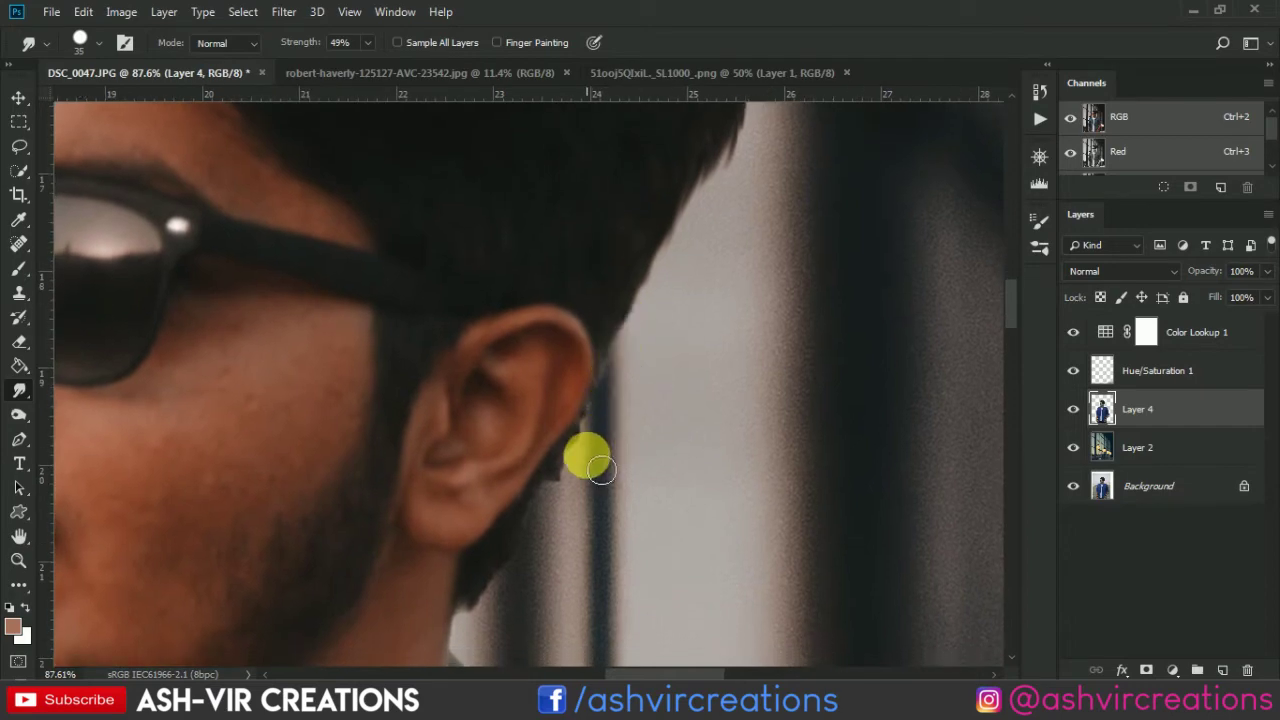
{"action": "mouse_move", "coordinate": [600, 468]}
{"action": "left_mouse_down"}
{"action": "mouse_move", "coordinate": [620, 384]}
{"action": "mouse_move", "coordinate": [583, 419]}
{"action": "mouse_move", "coordinate": [540, 506]}
{"action": "left_mouse_up"}
{"action": "left_click_drag", "start_coordinate": [499, 546], "coordinate": [531, 531]}
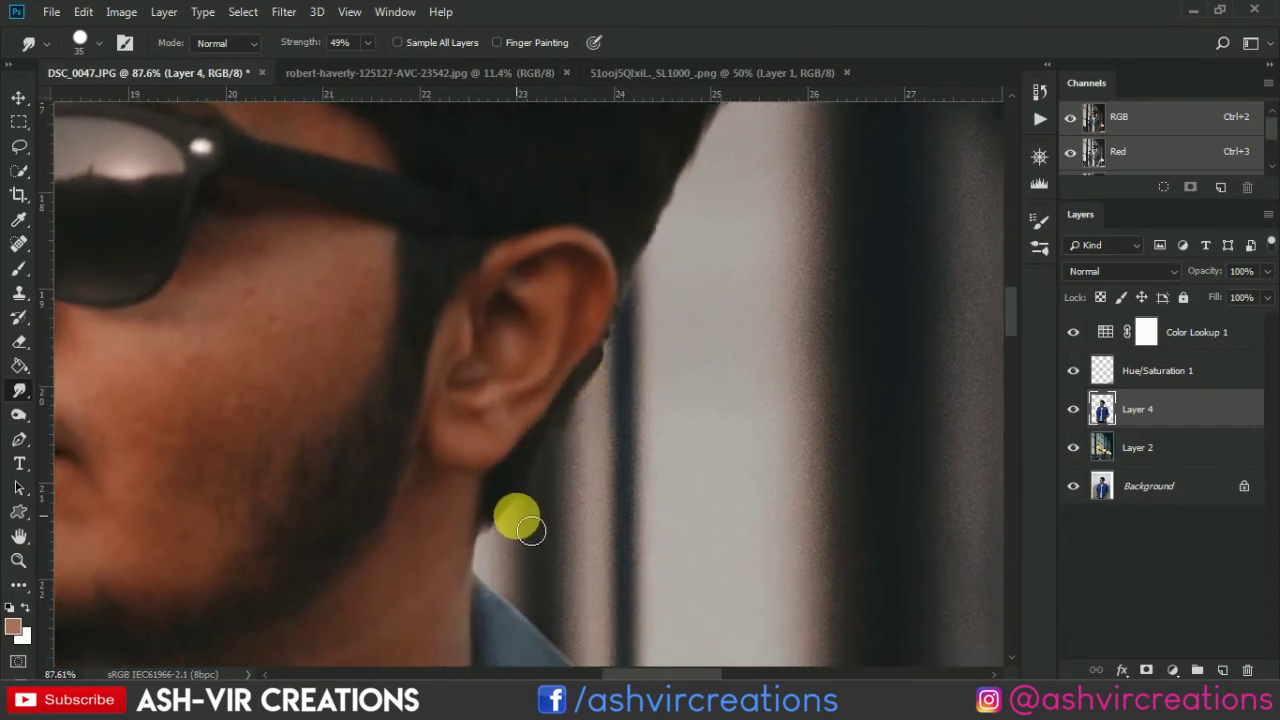
{"action": "scroll", "coordinate": [609, 394], "scroll_direction": "down", "scroll_amount": 6}
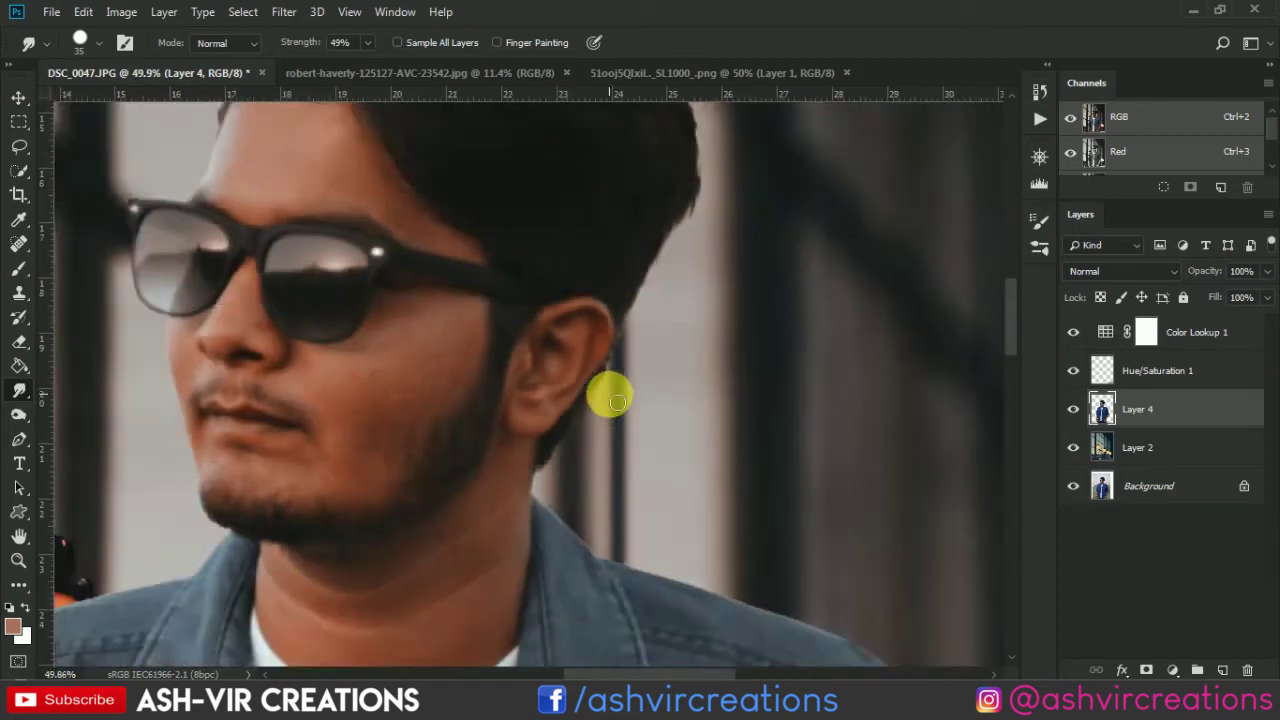
Step: Smudge the rough hair edge where the hairline meets the forehead, reducing the brush to 9 px for the fine strands
{"action": "scroll", "coordinate": [357, 208], "scroll_direction": "up", "scroll_amount": 7}
{"action": "scroll", "coordinate": [371, 220], "scroll_direction": "up", "scroll_amount": 3}
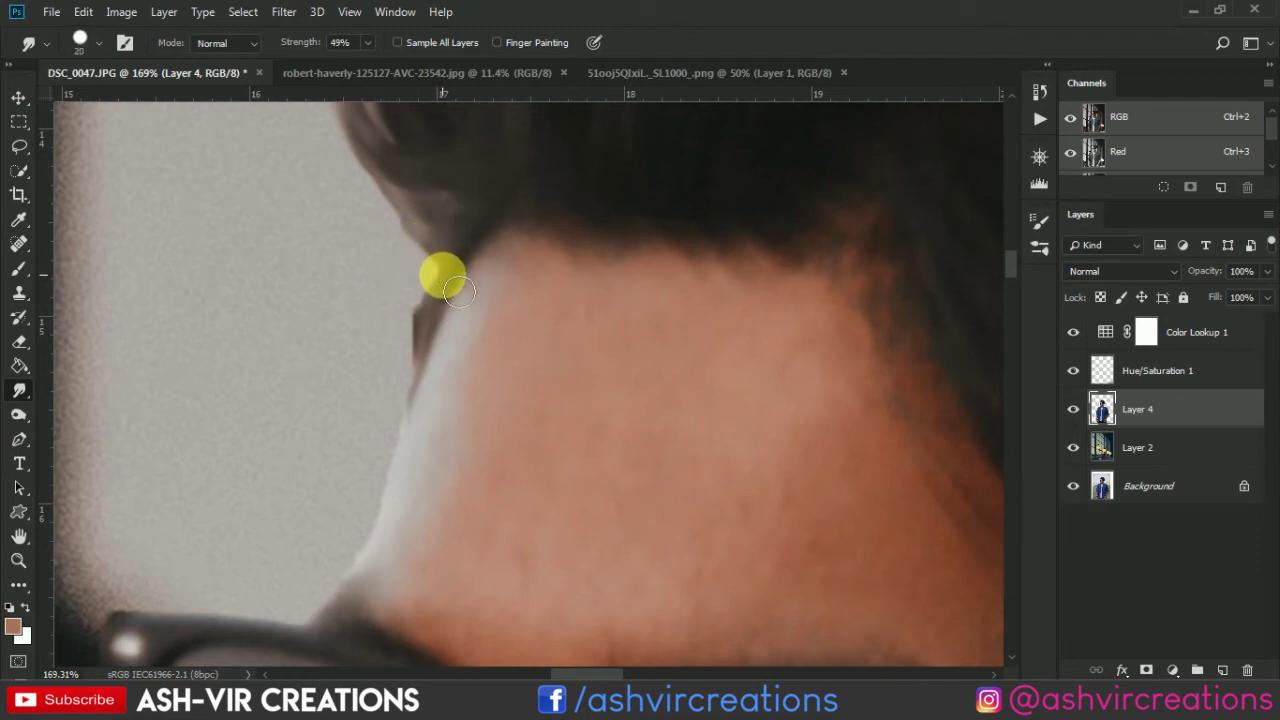
{"action": "left_click", "coordinate": [157, 66]}
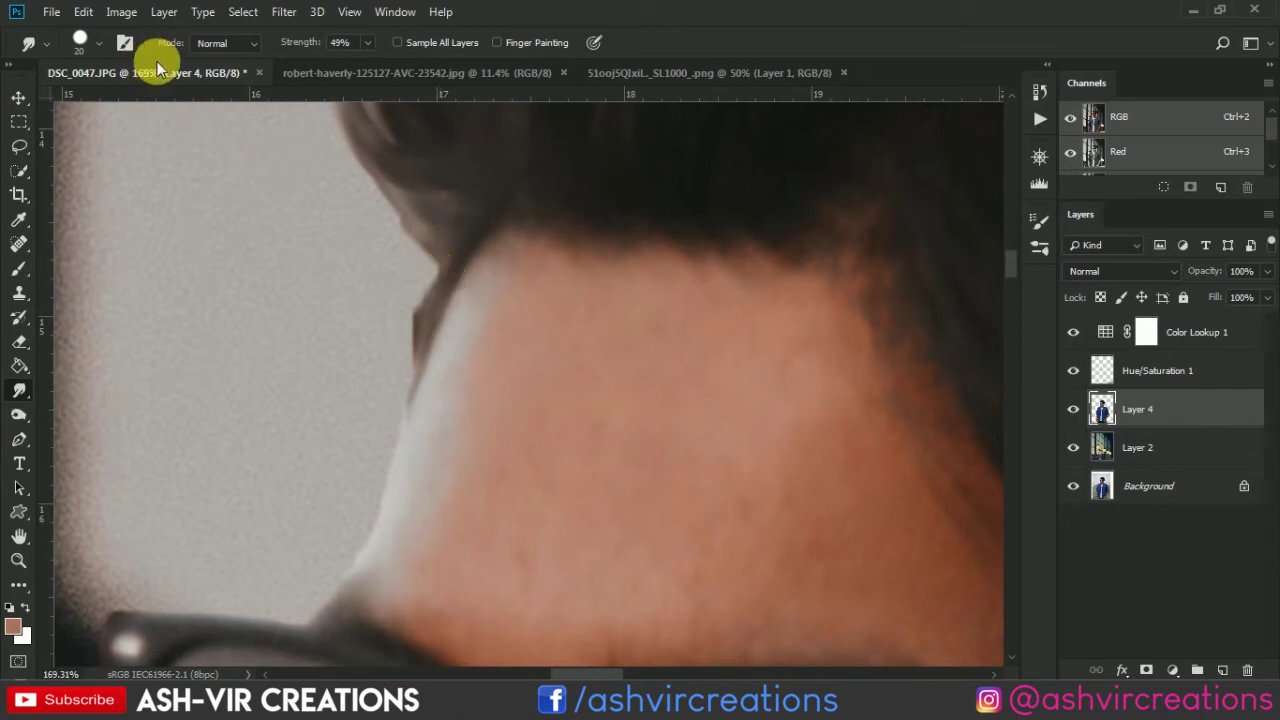
{"action": "left_click", "coordinate": [100, 44]}
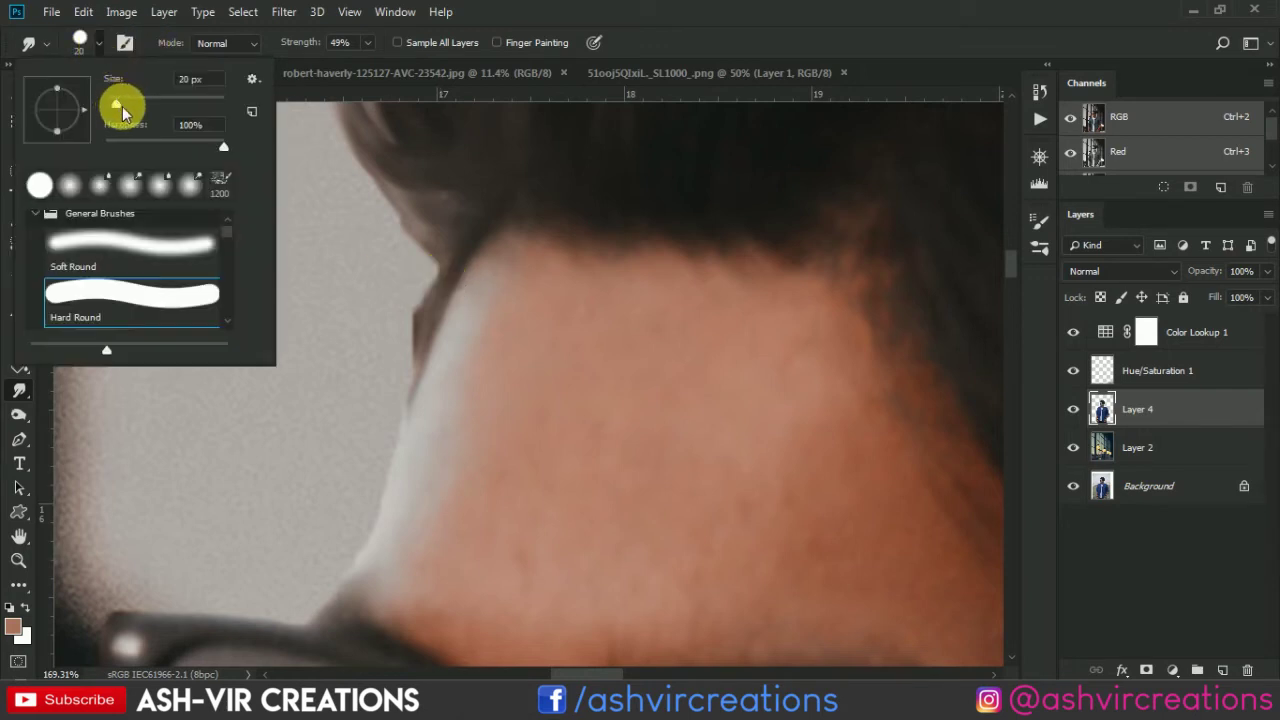
{"action": "left_click", "coordinate": [623, 8]}
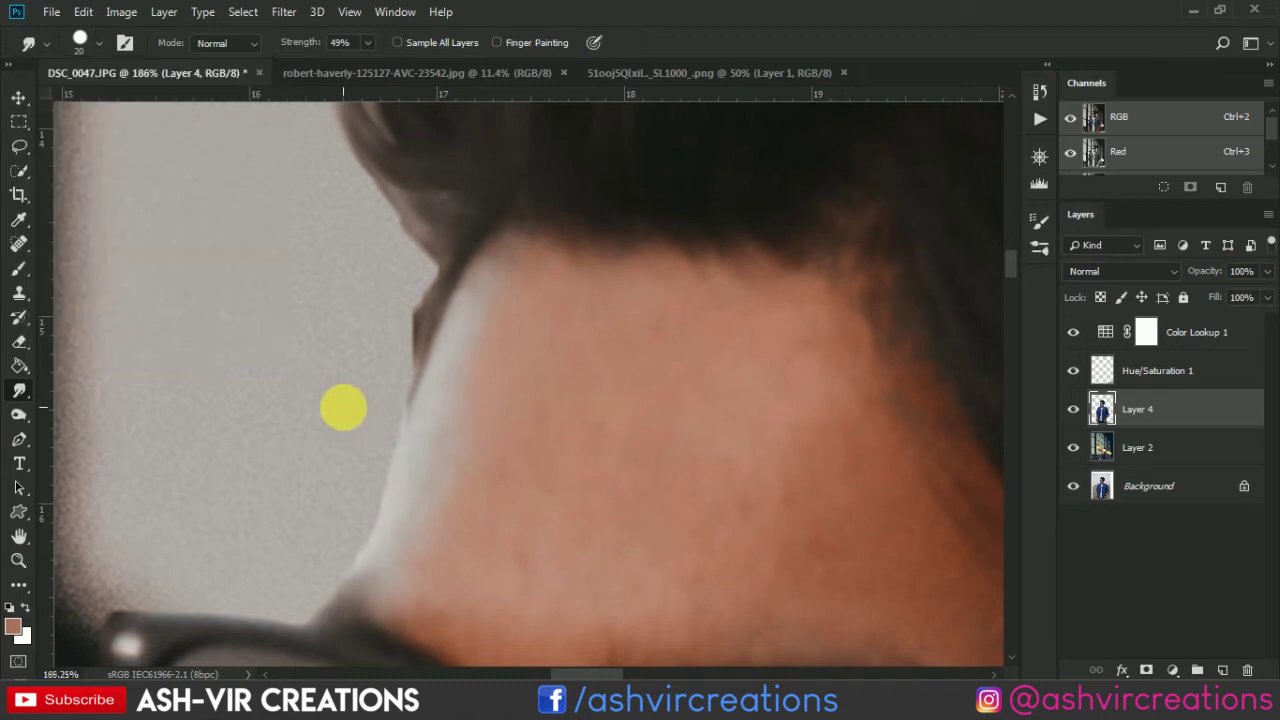
{"action": "scroll", "coordinate": [348, 408], "scroll_direction": "up", "scroll_amount": 3}
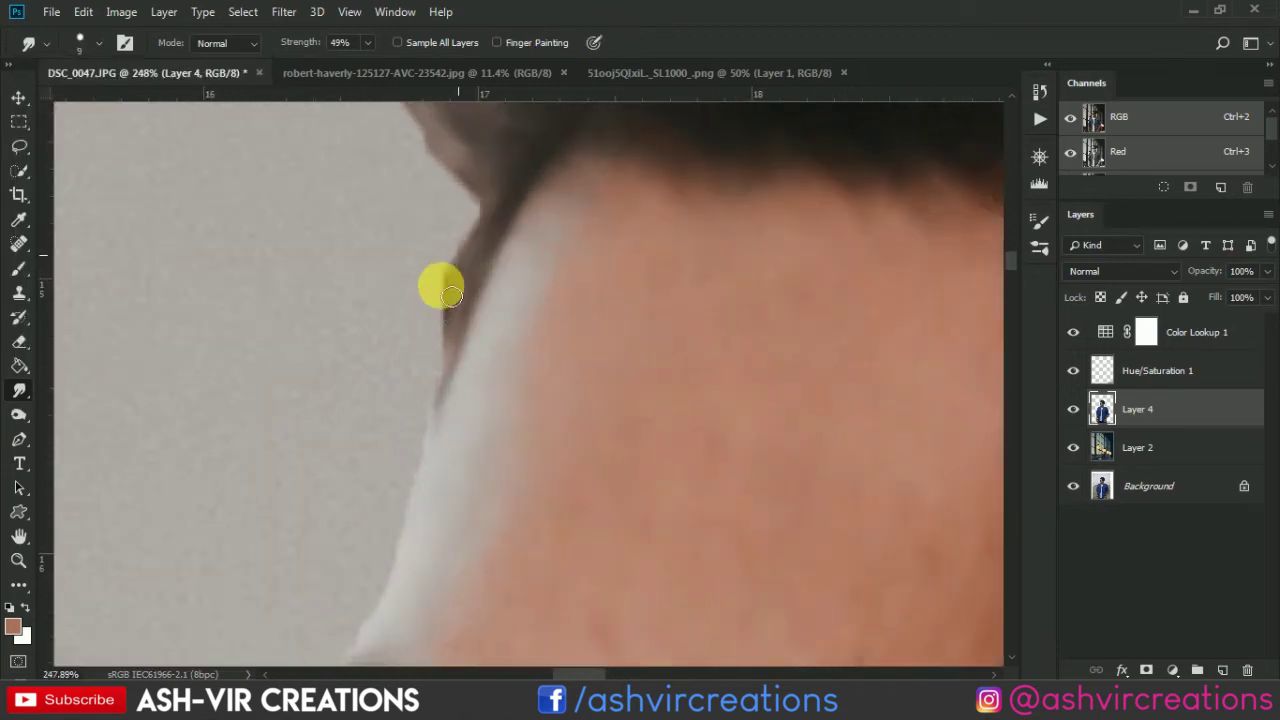
{"action": "mouse_move", "coordinate": [452, 295]}
{"action": "left_mouse_down"}
{"action": "mouse_move", "coordinate": [428, 376]}
{"action": "mouse_move", "coordinate": [464, 328]}
{"action": "mouse_move", "coordinate": [442, 393]}
{"action": "mouse_move", "coordinate": [407, 401]}
{"action": "mouse_move", "coordinate": [504, 213]}
{"action": "mouse_move", "coordinate": [437, 163]}
{"action": "mouse_move", "coordinate": [491, 211]}
{"action": "mouse_move", "coordinate": [498, 238]}
{"action": "mouse_move", "coordinate": [500, 218]}
{"action": "mouse_move", "coordinate": [446, 292]}
{"action": "mouse_move", "coordinate": [460, 268]}
{"action": "mouse_move", "coordinate": [437, 220]}
{"action": "mouse_move", "coordinate": [479, 234]}
{"action": "mouse_move", "coordinate": [431, 178]}
{"action": "mouse_move", "coordinate": [487, 278]}
{"action": "mouse_move", "coordinate": [511, 285]}
{"action": "mouse_move", "coordinate": [457, 214]}
{"action": "left_mouse_up"}
{"action": "scroll", "coordinate": [449, 267], "scroll_direction": "down", "scroll_amount": 5}
{"action": "scroll", "coordinate": [436, 220], "scroll_direction": "up", "scroll_amount": 5}
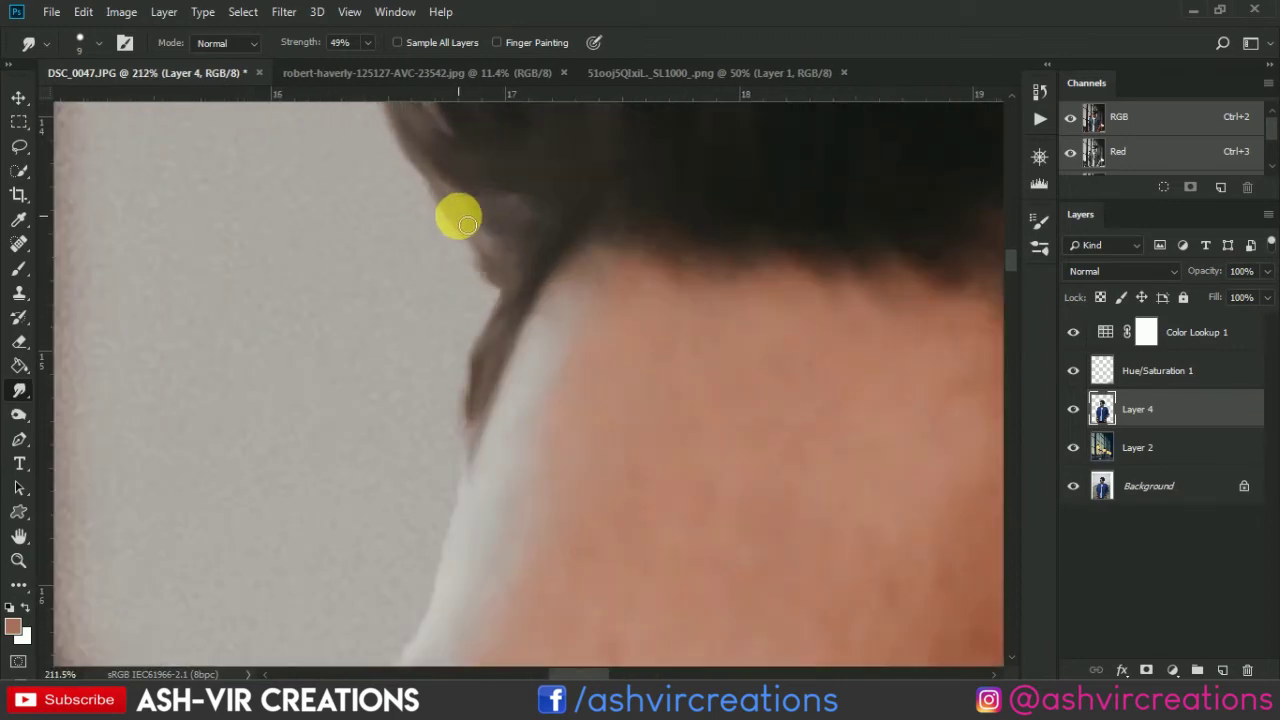
{"action": "scroll", "coordinate": [457, 218], "scroll_direction": "down", "scroll_amount": 6}
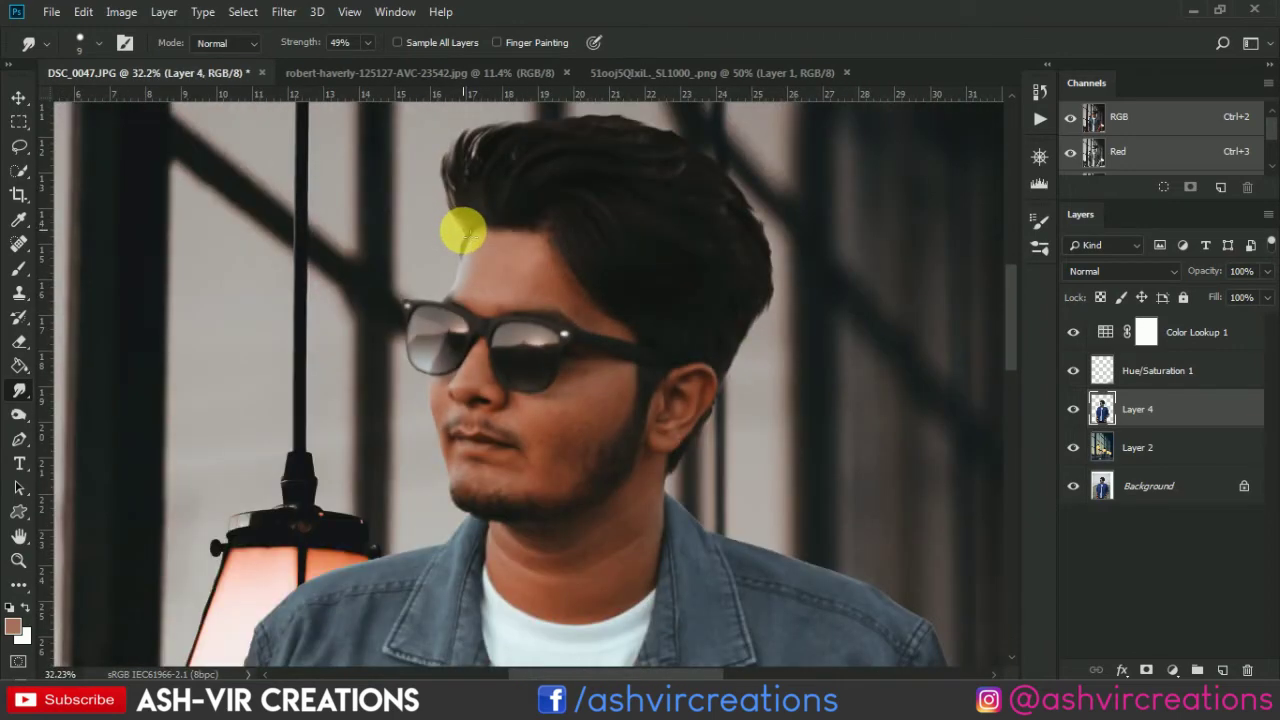
{"action": "key", "text": "v"}
Step: Switch to the Blur tool at 100% strength and enlarge its brush to 300 px for the cut-out's edges
{"action": "scroll", "coordinate": [463, 232], "scroll_direction": "down", "scroll_amount": 4}
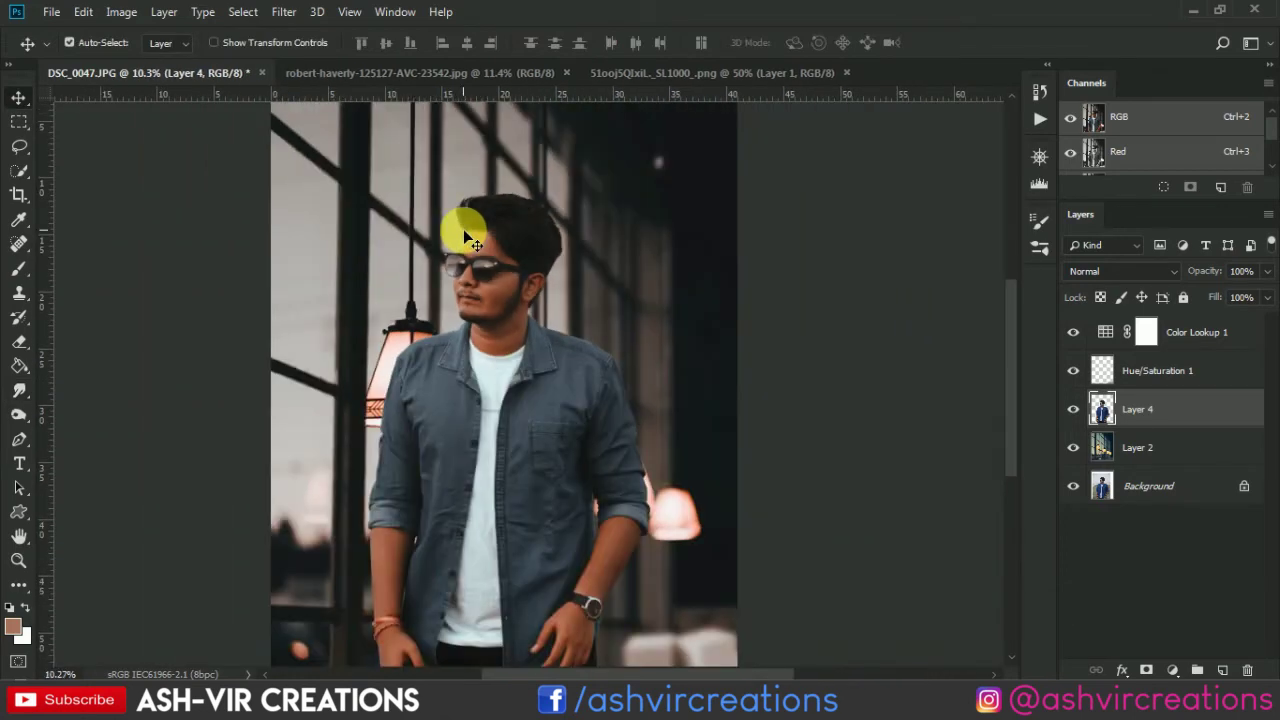
{"action": "scroll", "coordinate": [453, 270], "scroll_direction": "down", "scroll_amount": 2}
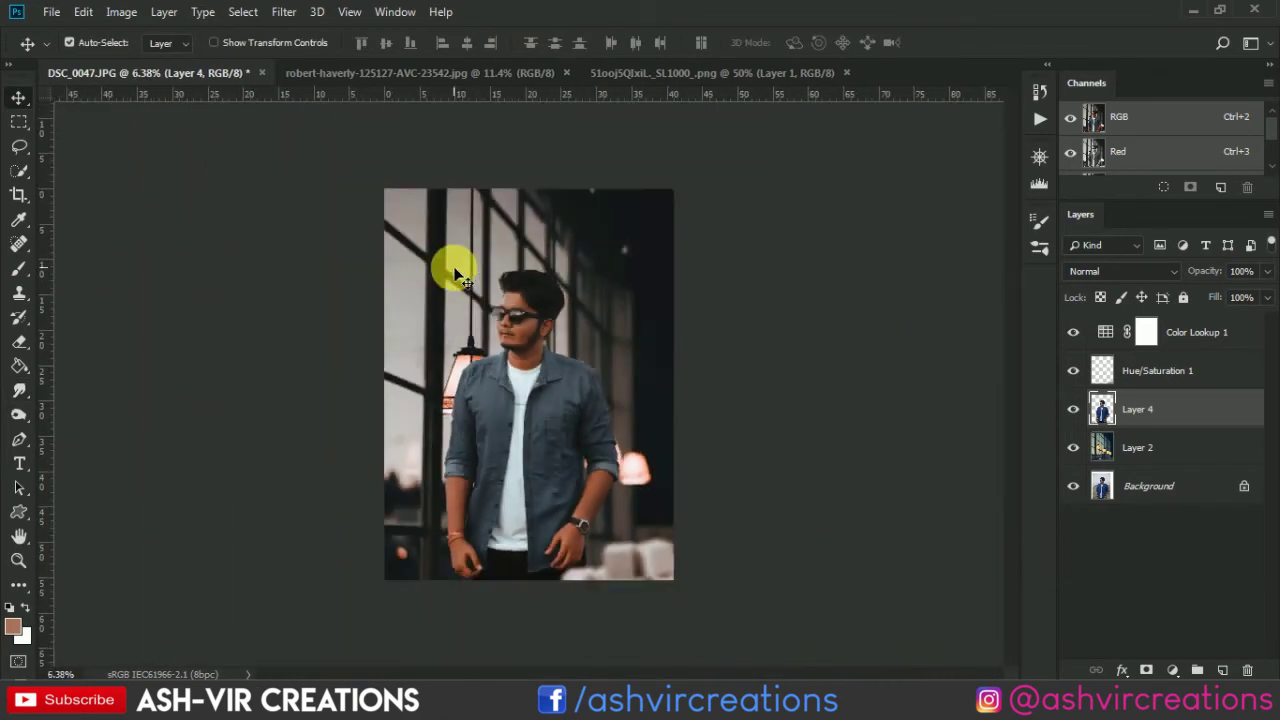
{"action": "scroll", "coordinate": [497, 313], "scroll_direction": "up", "scroll_amount": 1}
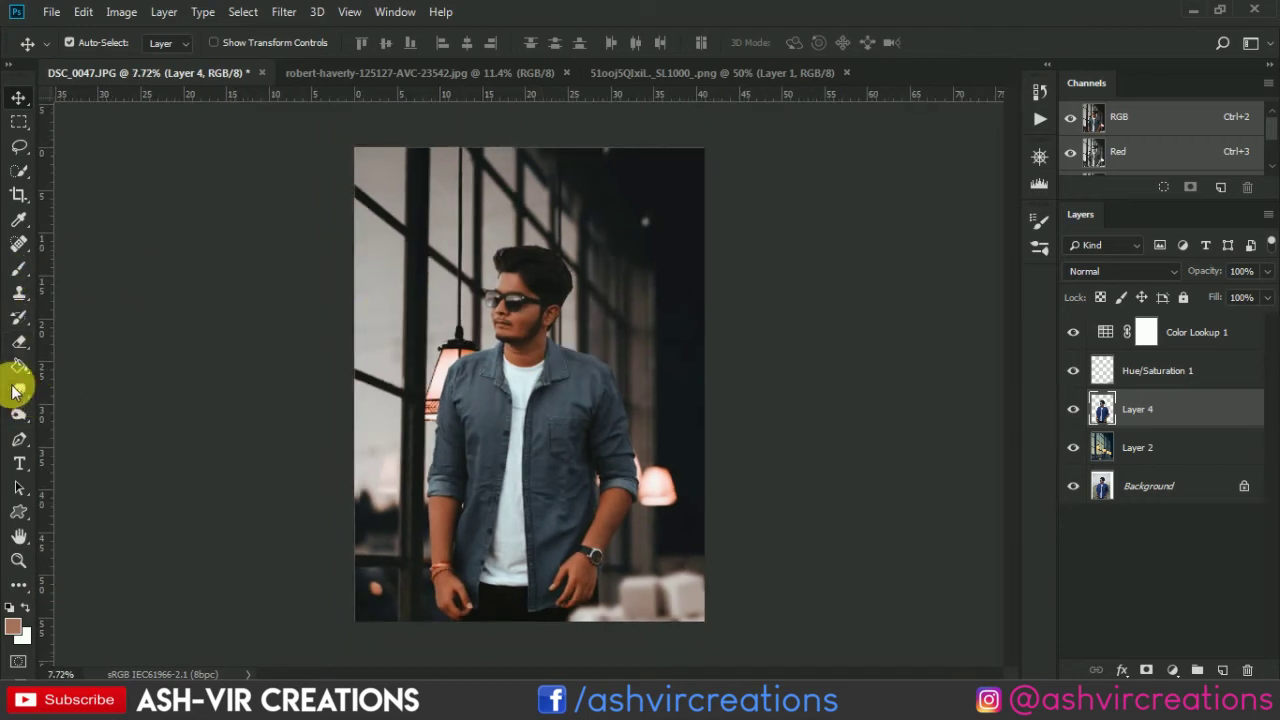
{"action": "left_click", "coordinate": [14, 392]}
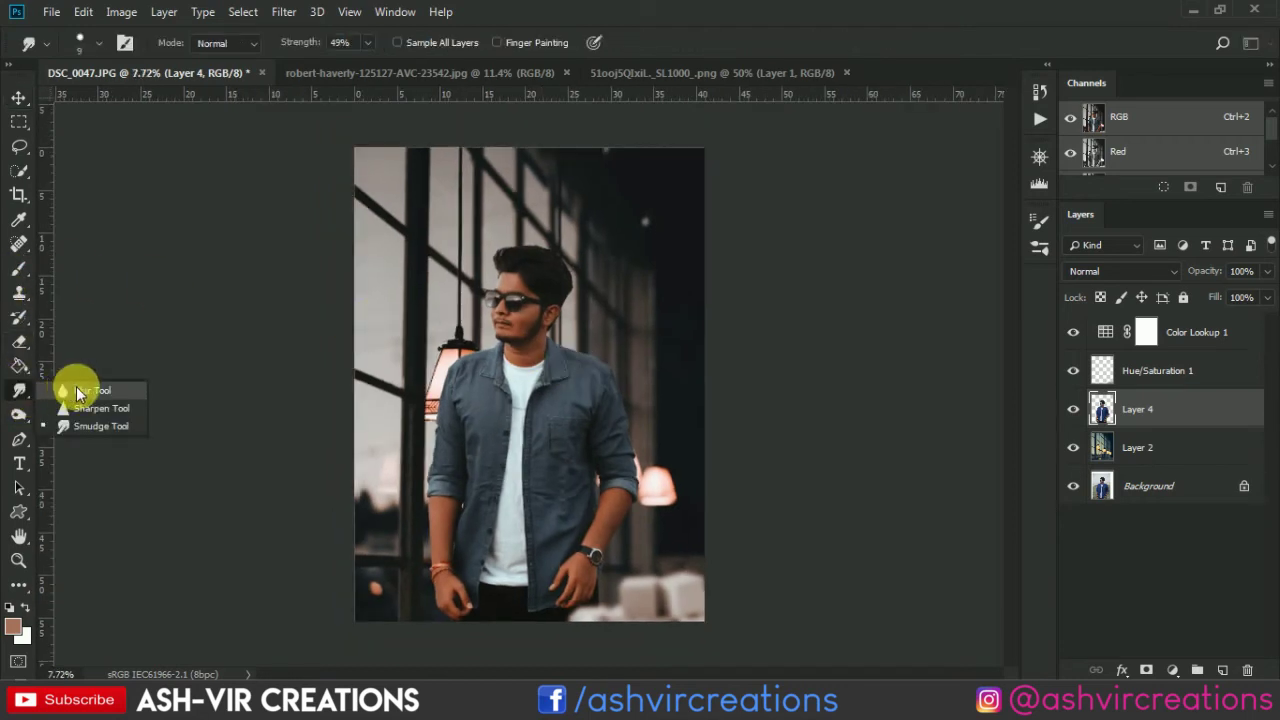
{"action": "left_click", "coordinate": [78, 389]}
{"action": "scroll", "coordinate": [660, 443], "scroll_direction": "up", "scroll_amount": 2}
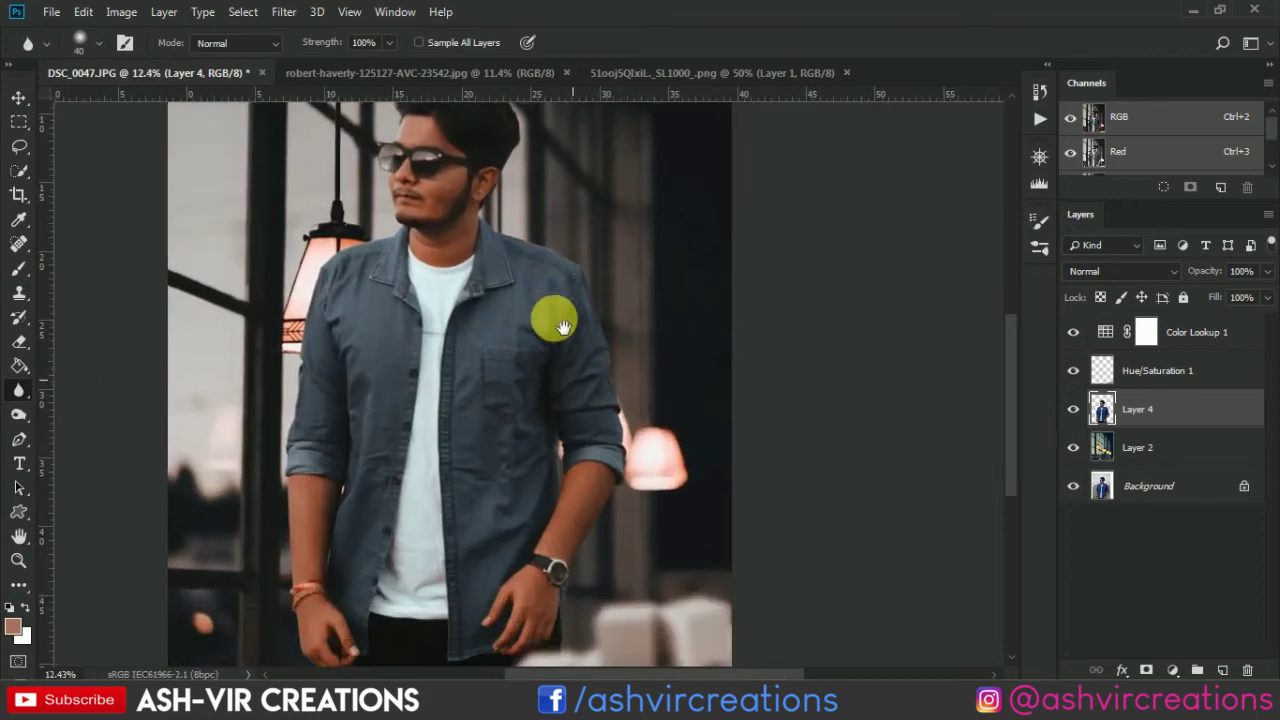
{"action": "left_click_drag", "start_coordinate": [564, 328], "coordinate": [563, 324]}
{"action": "key", "text": "]"}
{"action": "key", "text": "bracketright"}
{"action": "key", "text": "bracketright"}
{"action": "key", "text": "bracketright"}
{"action": "key", "text": "bracketright"}
{"action": "key", "text": "bracketright"}
{"action": "key", "text": "bracketright"}
{"action": "key", "text": "bracketright"}
{"action": "scroll", "coordinate": [604, 535], "scroll_direction": "up", "scroll_amount": 3}
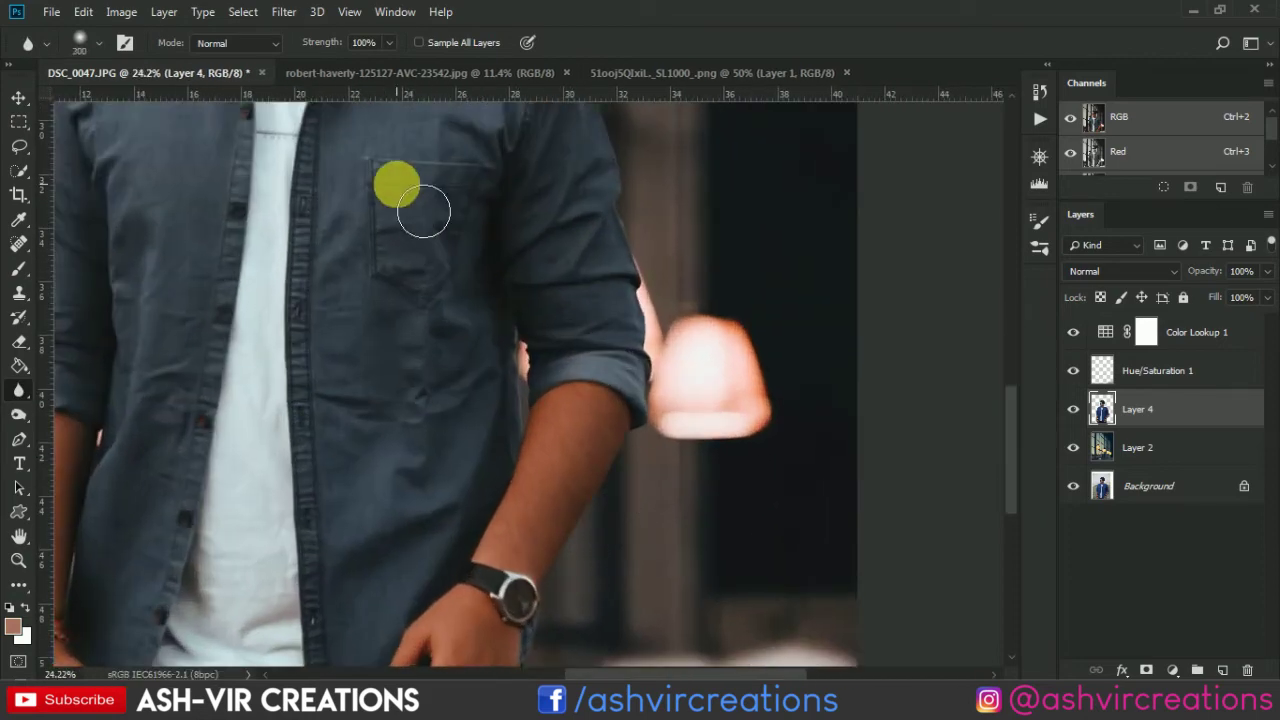
{"action": "left_click_drag", "start_coordinate": [428, 153], "coordinate": [389, 64]}
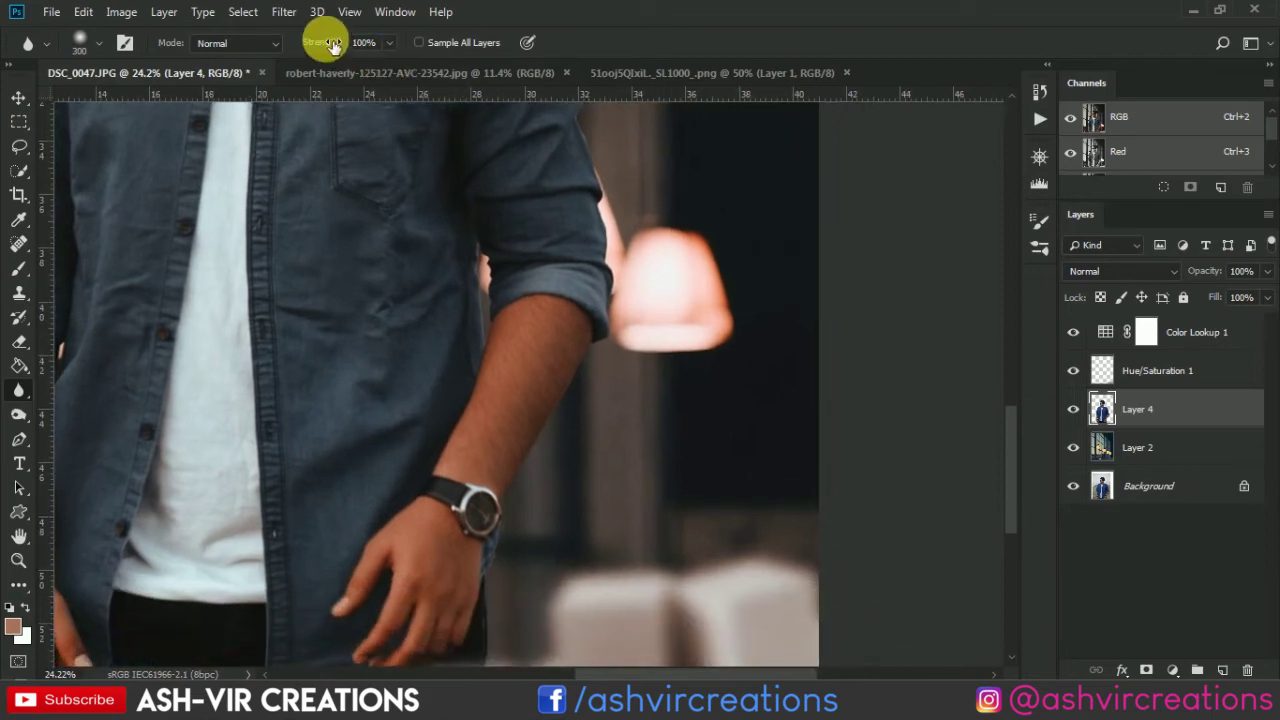
Step: Blur the outer edge of the watch-side forearm, wrist and hand with a 150 px brush
{"action": "scroll", "coordinate": [640, 340], "scroll_direction": "up", "scroll_amount": 3}
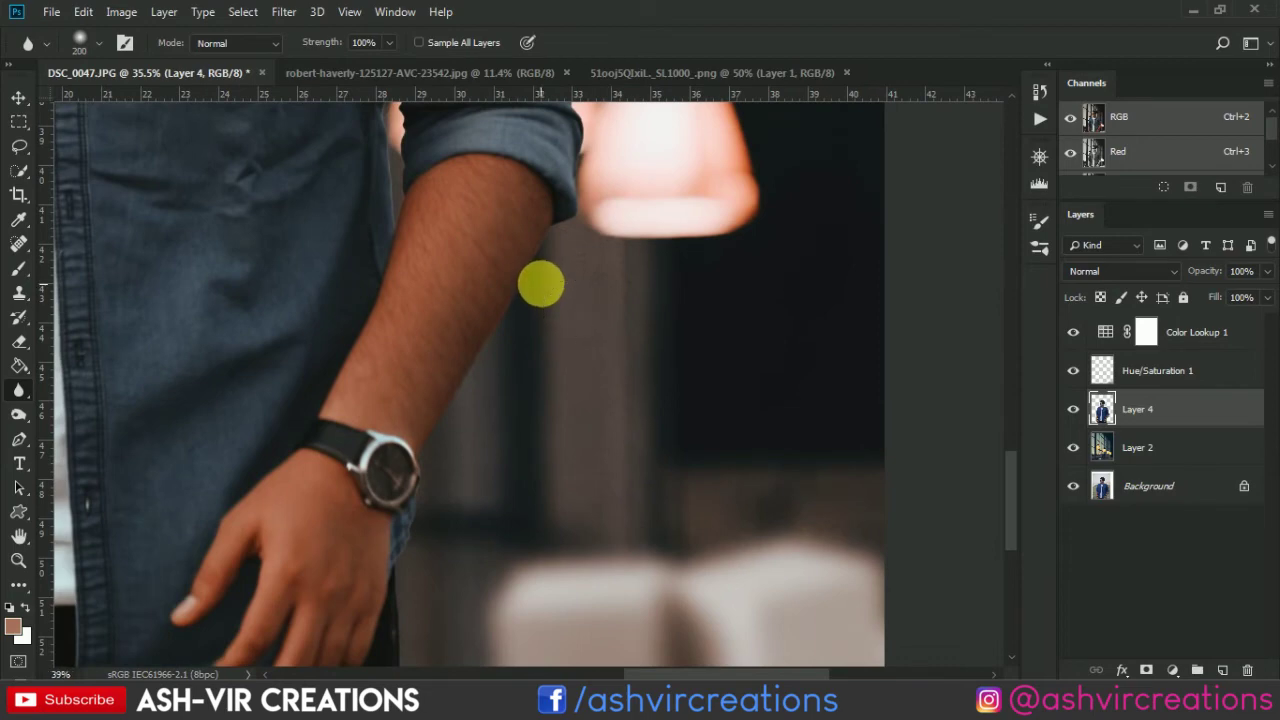
{"action": "scroll", "coordinate": [541, 284], "scroll_direction": "up", "scroll_amount": 3}
{"action": "mouse_move", "coordinate": [553, 237]}
{"action": "left_mouse_down"}
{"action": "mouse_move", "coordinate": [563, 206]}
{"action": "mouse_move", "coordinate": [460, 329]}
{"action": "mouse_move", "coordinate": [534, 257]}
{"action": "mouse_move", "coordinate": [426, 462]}
{"action": "mouse_move", "coordinate": [501, 273]}
{"action": "left_mouse_up"}
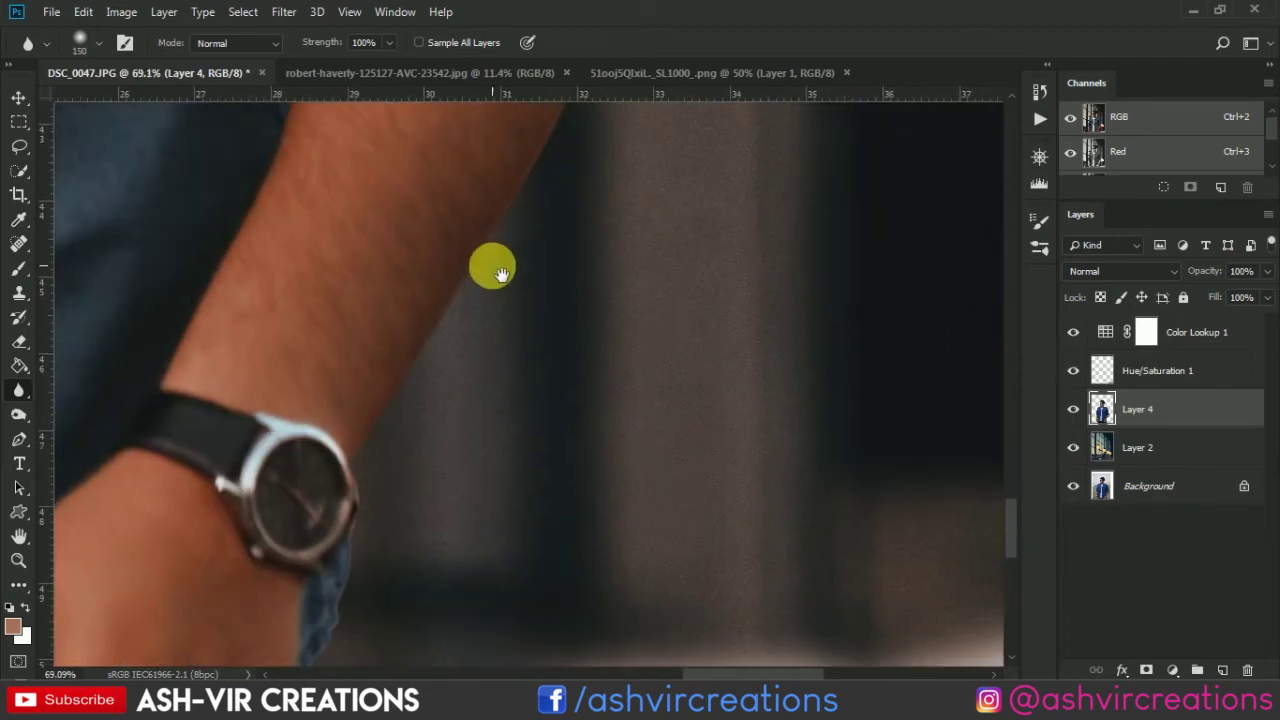
{"action": "mouse_move", "coordinate": [436, 372]}
{"action": "left_mouse_down"}
{"action": "mouse_move", "coordinate": [446, 340]}
{"action": "mouse_move", "coordinate": [350, 572]}
{"action": "left_mouse_up"}
{"action": "mouse_move", "coordinate": [391, 522]}
{"action": "left_mouse_down"}
{"action": "mouse_move", "coordinate": [418, 368]}
{"action": "mouse_move", "coordinate": [464, 309]}
{"action": "mouse_move", "coordinate": [423, 303]}
{"action": "mouse_move", "coordinate": [377, 663]}
{"action": "mouse_move", "coordinate": [426, 415]}
{"action": "left_mouse_up"}
{"action": "left_click_drag", "start_coordinate": [388, 377], "coordinate": [335, 675]}
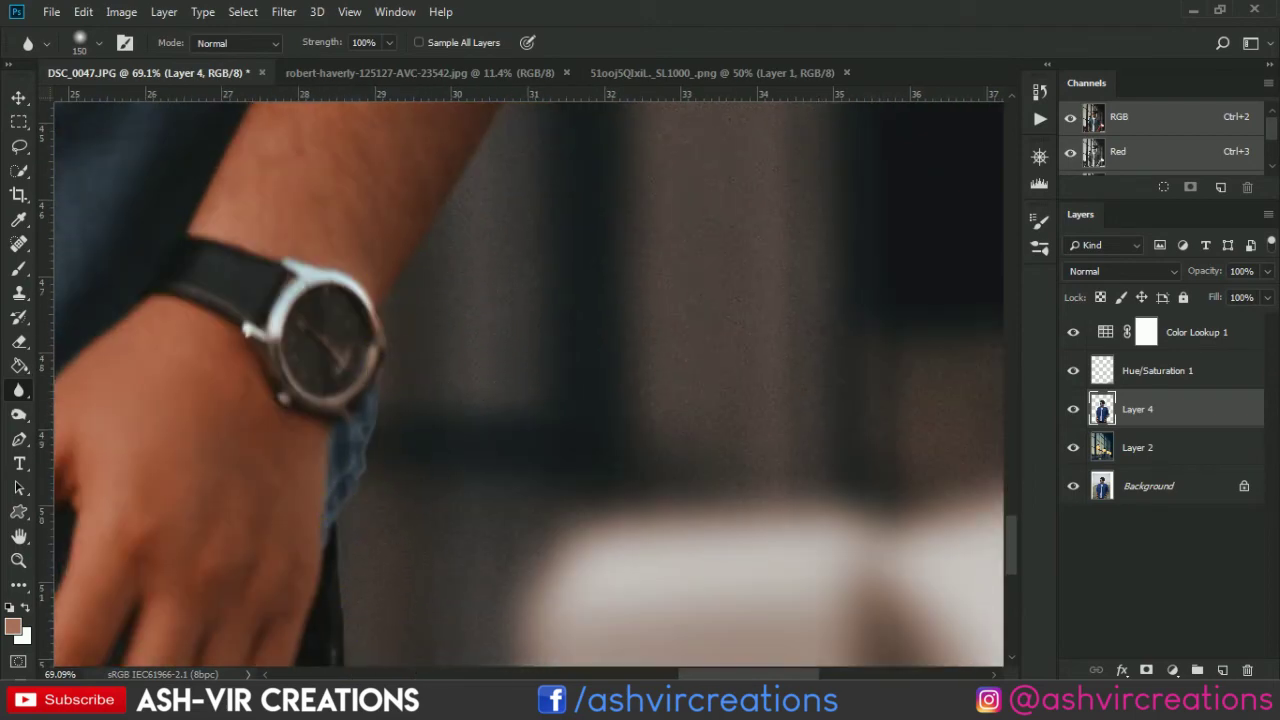
{"action": "mouse_move", "coordinate": [505, 290]}
{"action": "left_mouse_down"}
{"action": "mouse_move", "coordinate": [463, 666]}
{"action": "mouse_move", "coordinate": [445, 690]}
{"action": "left_mouse_up"}
{"action": "left_click_drag", "start_coordinate": [451, 480], "coordinate": [576, 244]}
Step: Blur the outer edge of the watch-side sleeve from the rolled cuff up over the shoulder to the collar
{"action": "mouse_move", "coordinate": [615, 283]}
{"action": "left_mouse_down"}
{"action": "mouse_move", "coordinate": [551, 429]}
{"action": "mouse_move", "coordinate": [614, 323]}
{"action": "mouse_move", "coordinate": [691, 266]}
{"action": "mouse_move", "coordinate": [613, 549]}
{"action": "mouse_move", "coordinate": [614, 604]}
{"action": "left_mouse_up"}
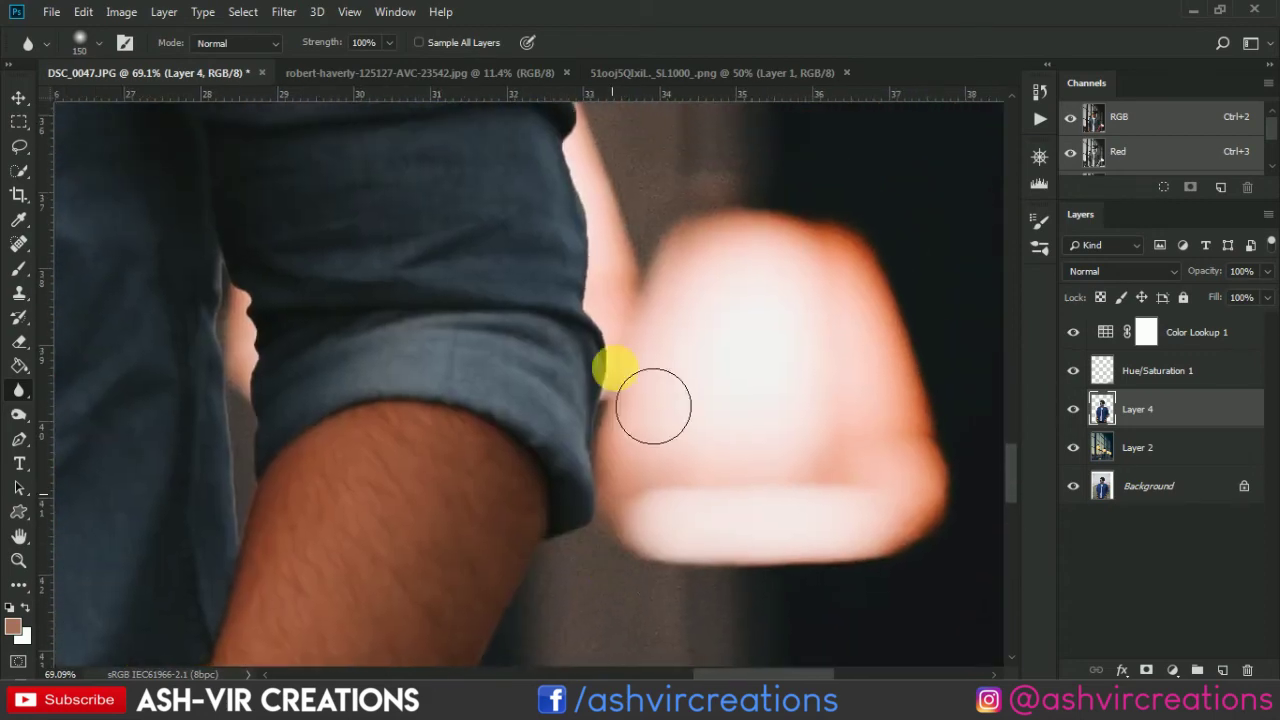
{"action": "left_click_drag", "start_coordinate": [668, 424], "coordinate": [681, 586]}
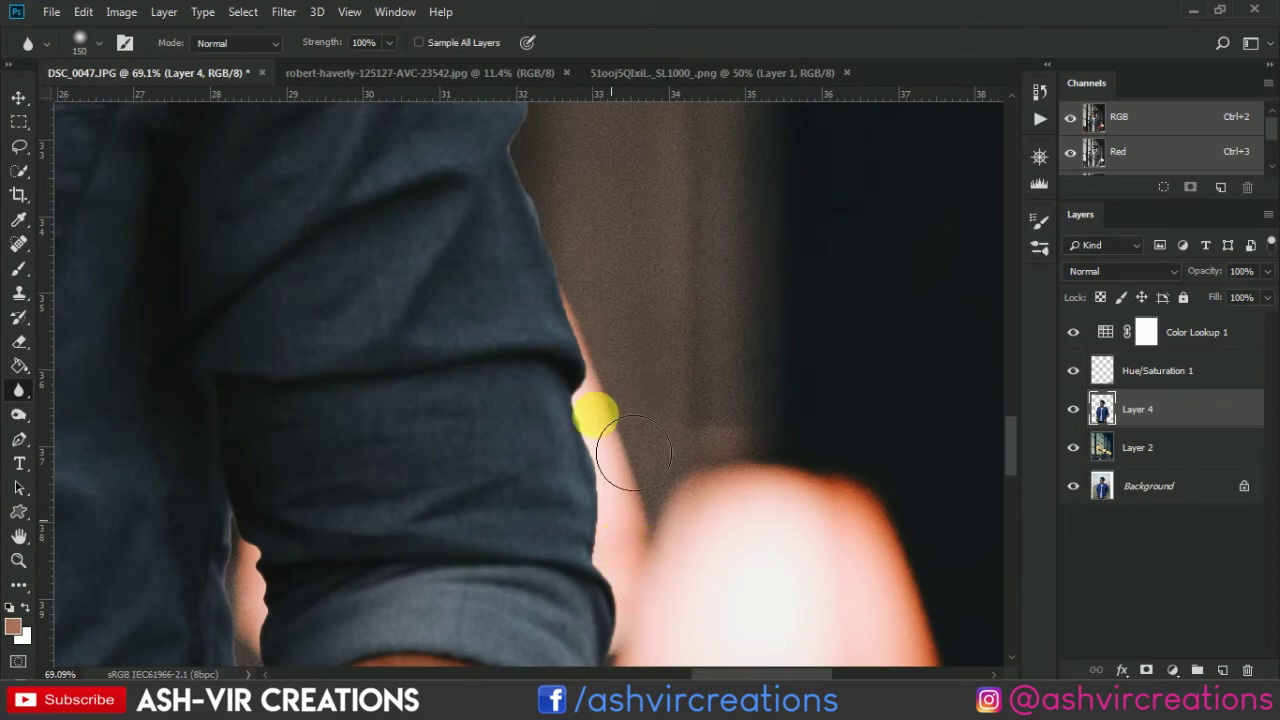
{"action": "left_click_drag", "start_coordinate": [566, 177], "coordinate": [609, 476]}
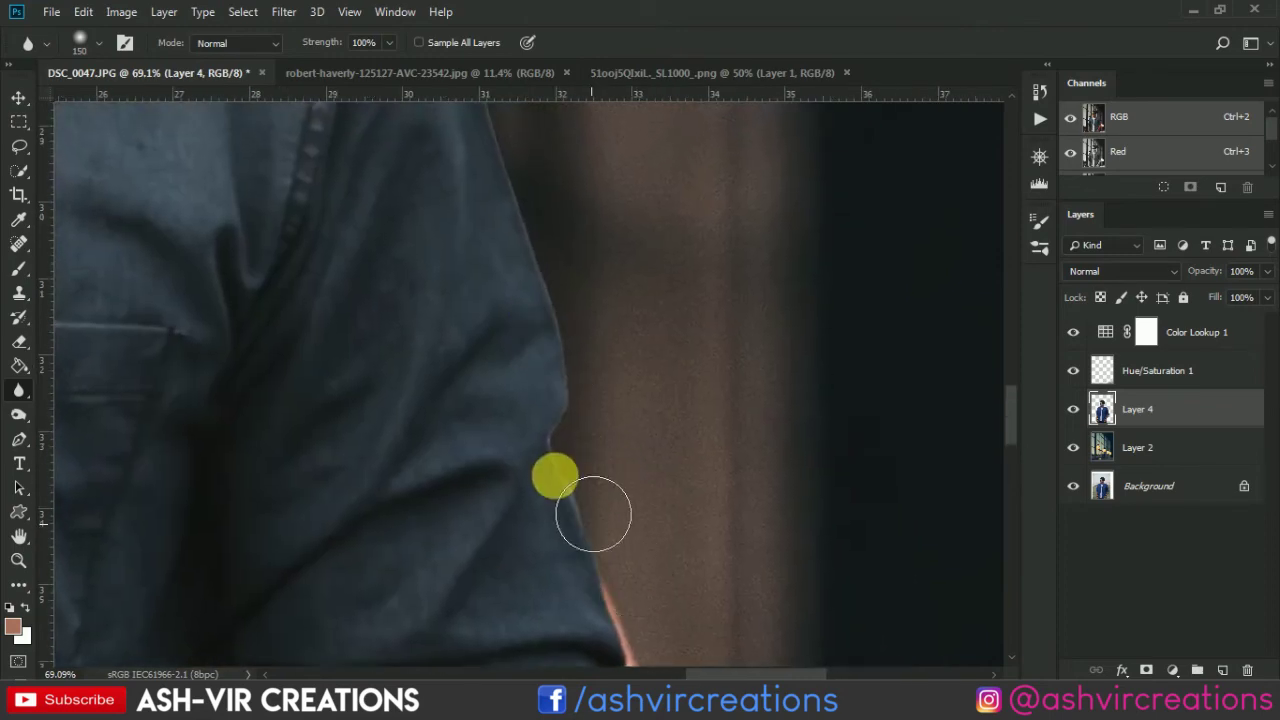
{"action": "mouse_move", "coordinate": [509, 120]}
{"action": "left_mouse_down"}
{"action": "mouse_move", "coordinate": [614, 443]}
{"action": "mouse_move", "coordinate": [537, 75]}
{"action": "mouse_move", "coordinate": [544, 159]}
{"action": "mouse_move", "coordinate": [787, 641]}
{"action": "left_mouse_up"}
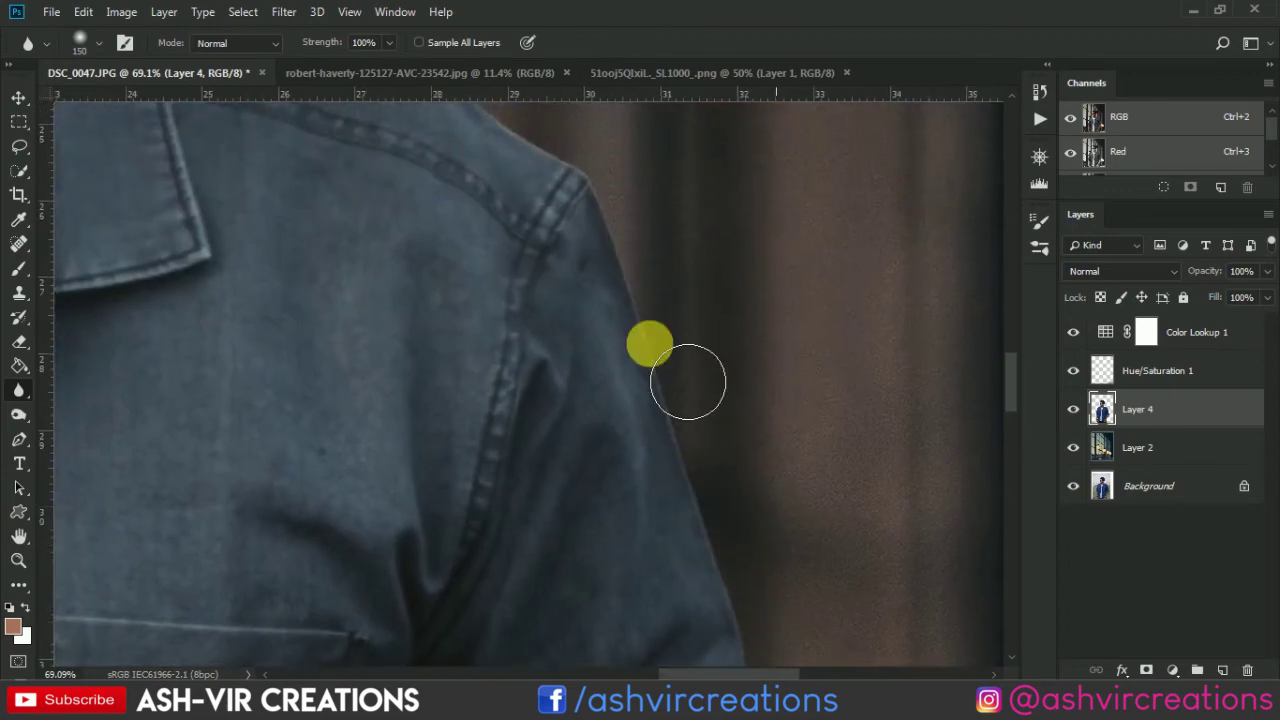
{"action": "mouse_move", "coordinate": [603, 283]}
{"action": "left_mouse_down"}
{"action": "mouse_move", "coordinate": [770, 525]}
{"action": "mouse_move", "coordinate": [743, 463]}
{"action": "mouse_move", "coordinate": [757, 520]}
{"action": "mouse_move", "coordinate": [354, 334]}
{"action": "mouse_move", "coordinate": [486, 380]}
{"action": "mouse_move", "coordinate": [411, 343]}
{"action": "mouse_move", "coordinate": [439, 365]}
{"action": "left_mouse_up"}
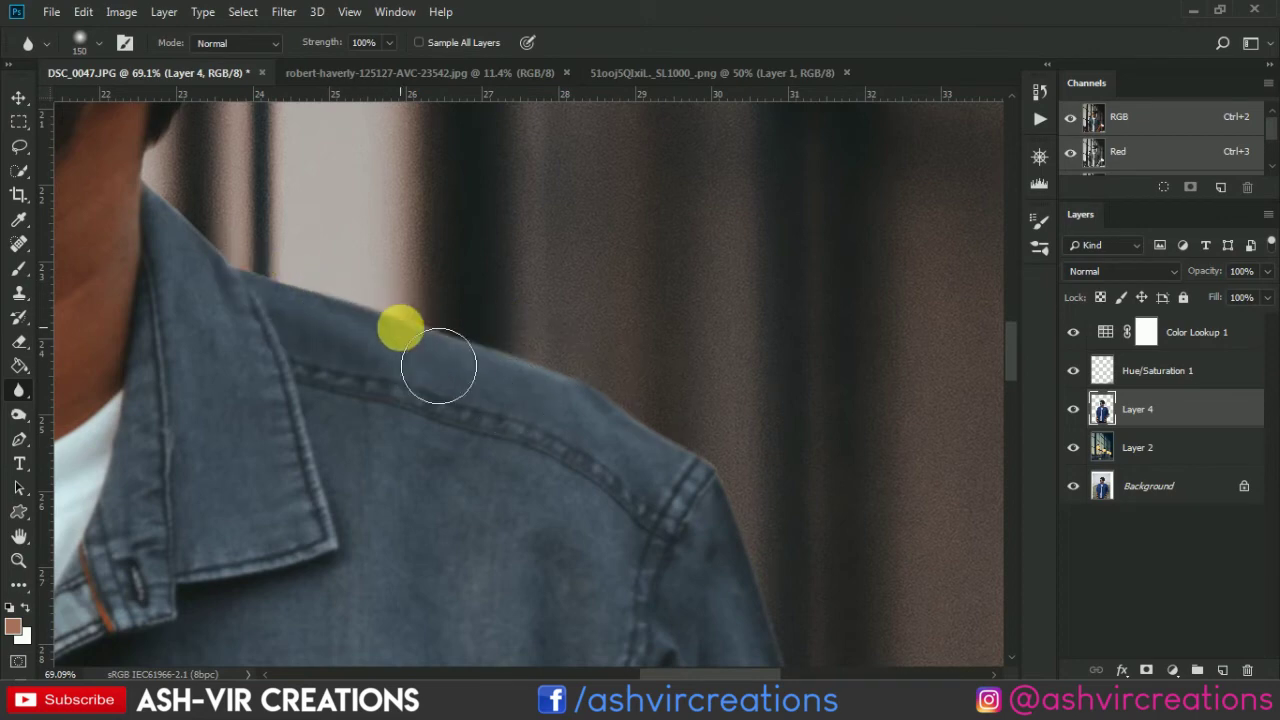
{"action": "mouse_move", "coordinate": [429, 370]}
{"action": "left_mouse_down"}
{"action": "mouse_move", "coordinate": [538, 646]}
{"action": "mouse_move", "coordinate": [661, 600]}
{"action": "mouse_move", "coordinate": [380, 528]}
{"action": "mouse_move", "coordinate": [334, 483]}
{"action": "mouse_move", "coordinate": [383, 383]}
{"action": "mouse_move", "coordinate": [469, 577]}
{"action": "mouse_move", "coordinate": [525, 424]}
{"action": "mouse_move", "coordinate": [653, 276]}
{"action": "mouse_move", "coordinate": [726, 518]}
{"action": "left_mouse_up"}
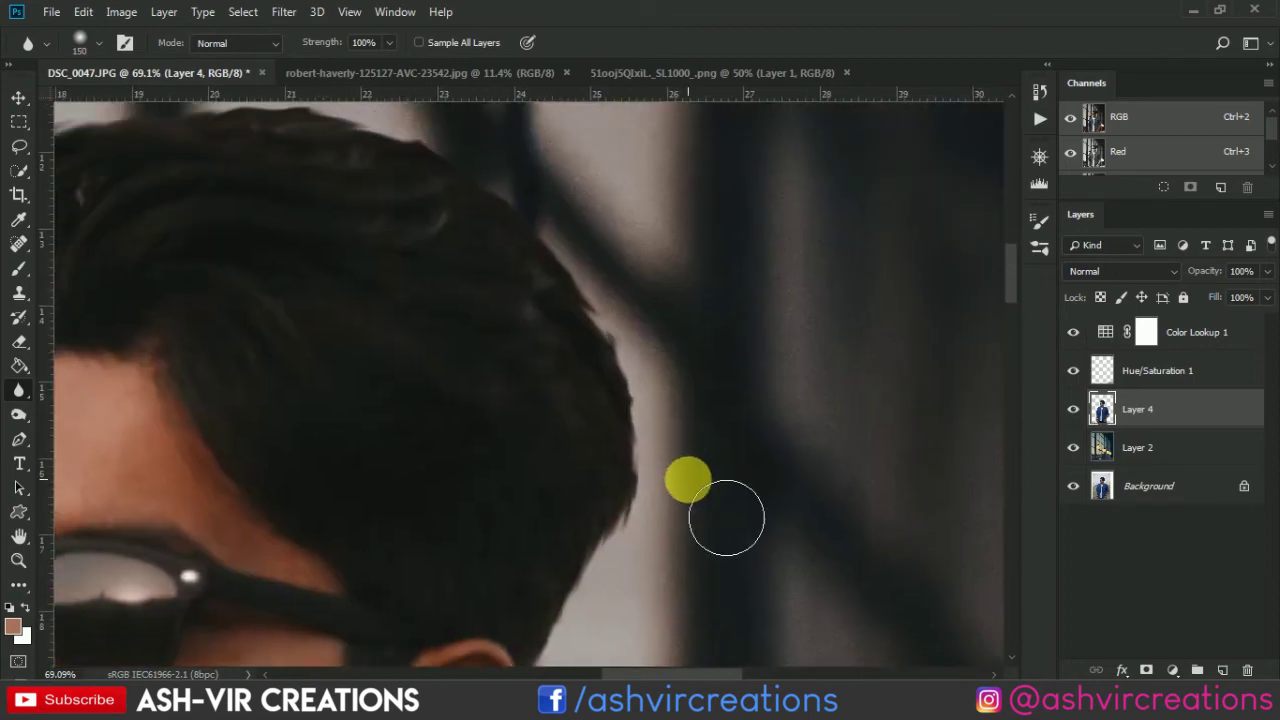
Step: Blur the hair outline from the back of the head over the top to the front tuft and forehead
{"action": "mouse_move", "coordinate": [697, 476]}
{"action": "left_mouse_down"}
{"action": "mouse_move", "coordinate": [583, 326]}
{"action": "mouse_move", "coordinate": [680, 388]}
{"action": "mouse_move", "coordinate": [749, 403]}
{"action": "left_mouse_up"}
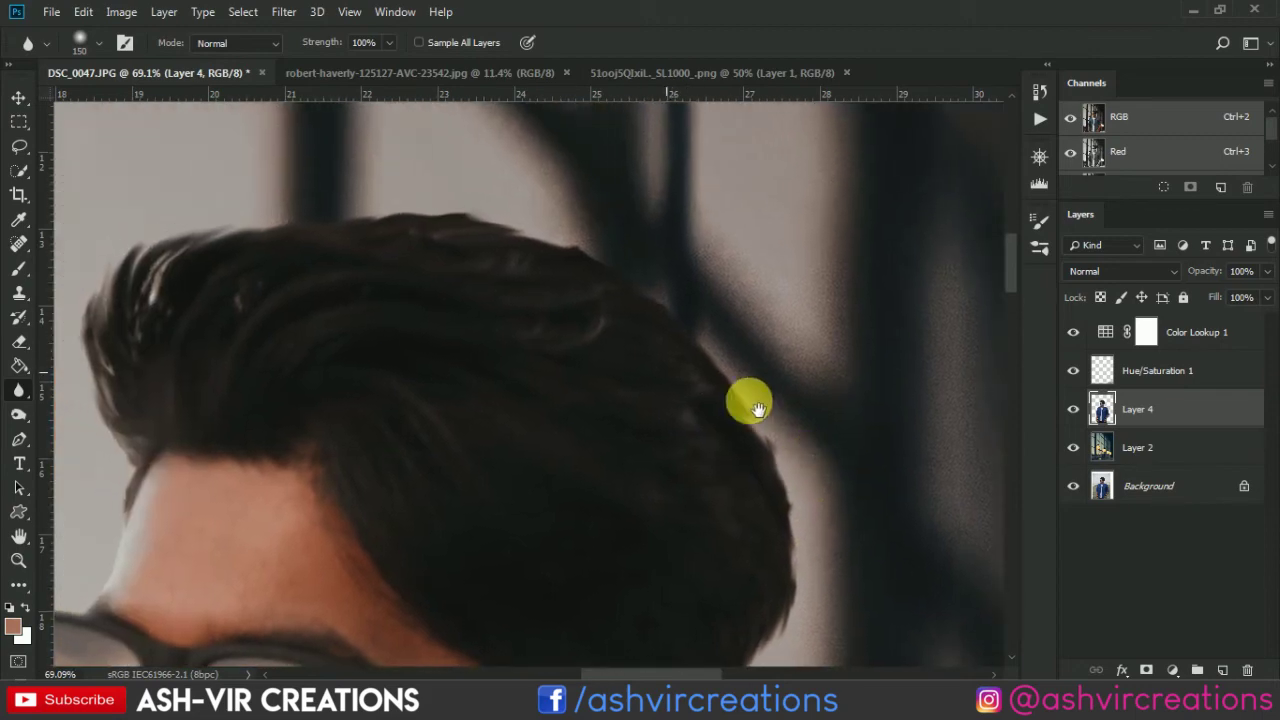
{"action": "left_click_drag", "start_coordinate": [480, 331], "coordinate": [769, 269]}
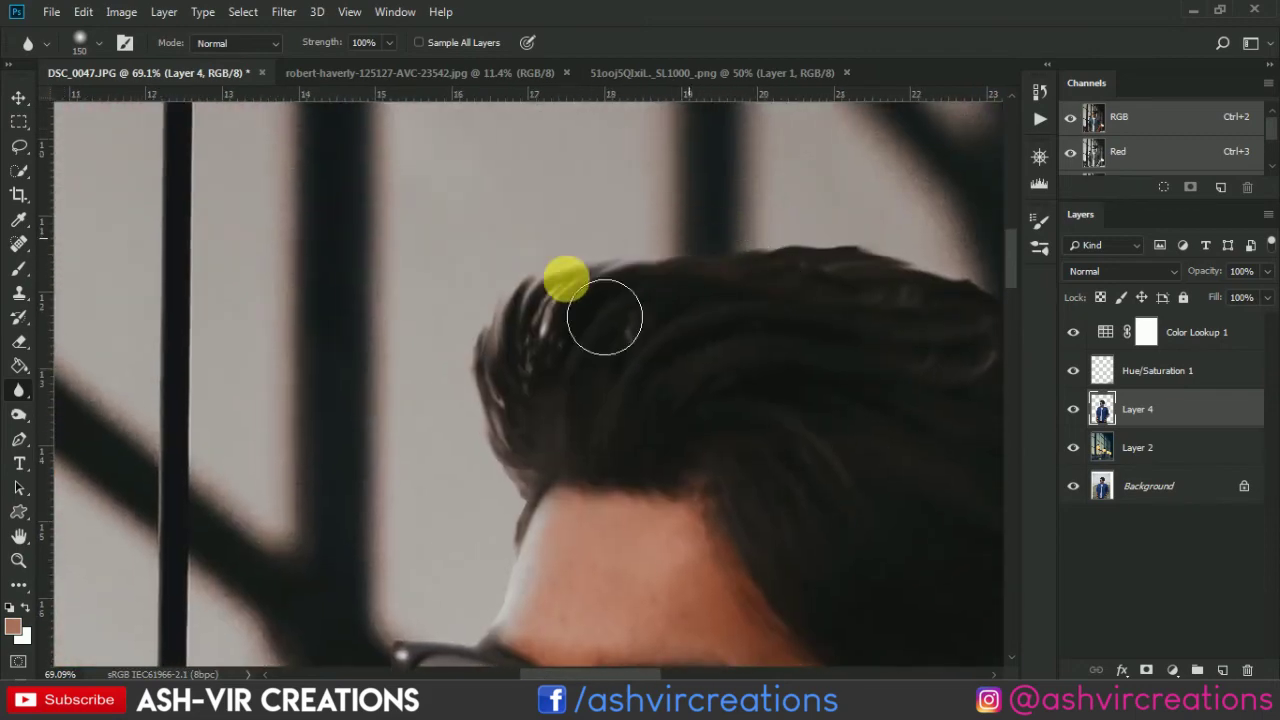
{"action": "left_click_drag", "start_coordinate": [529, 406], "coordinate": [574, 198]}
{"action": "mouse_move", "coordinate": [541, 268]}
{"action": "left_mouse_down"}
{"action": "mouse_move", "coordinate": [634, 186]}
{"action": "mouse_move", "coordinate": [557, 299]}
{"action": "mouse_move", "coordinate": [585, 432]}
{"action": "mouse_move", "coordinate": [600, 422]}
{"action": "mouse_move", "coordinate": [576, 391]}
{"action": "mouse_move", "coordinate": [576, 280]}
{"action": "mouse_move", "coordinate": [583, 451]}
{"action": "mouse_move", "coordinate": [593, 341]}
{"action": "mouse_move", "coordinate": [605, 457]}
{"action": "left_mouse_up"}
Step: Blur the edge of the face from the cheek down to the chin, reducing the brush to 90 px
{"action": "scroll", "coordinate": [605, 457], "scroll_direction": "up", "scroll_amount": 3}
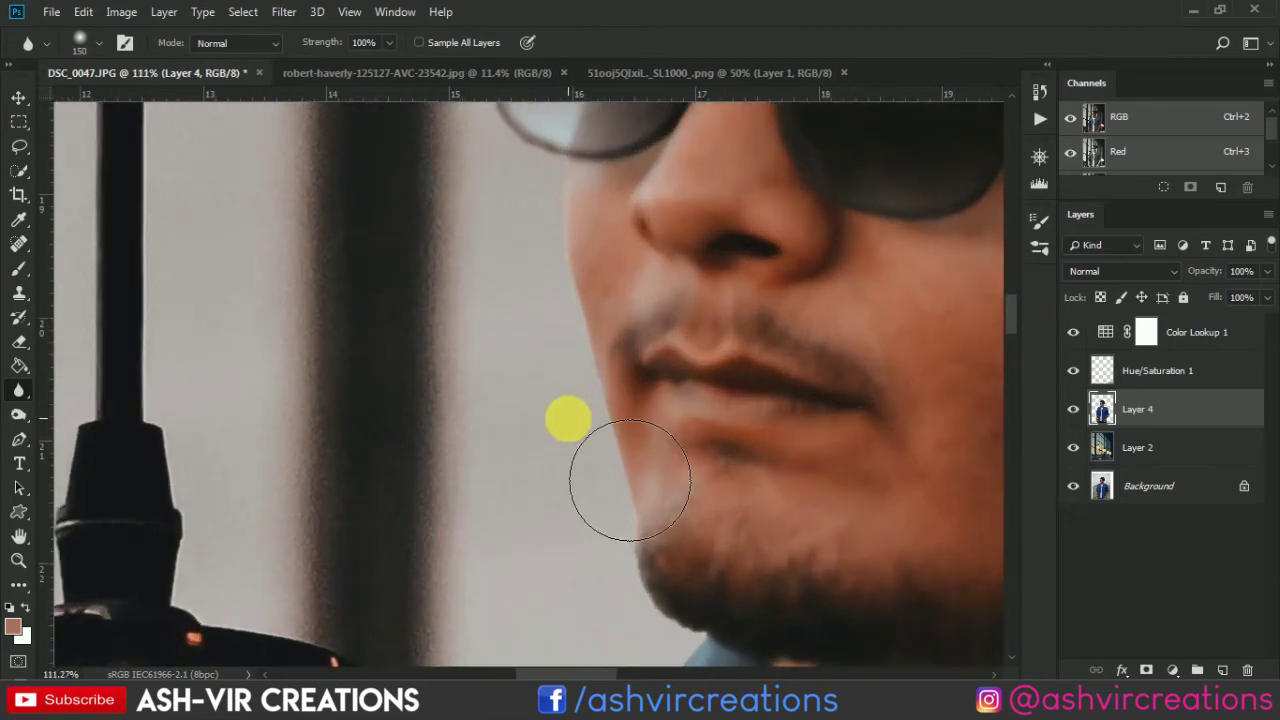
{"action": "key", "text": "["}
{"action": "key", "text": "["}
{"action": "key", "text": "["}
{"action": "mouse_move", "coordinate": [566, 263]}
{"action": "left_mouse_down"}
{"action": "mouse_move", "coordinate": [606, 500]}
{"action": "mouse_move", "coordinate": [640, 314]}
{"action": "left_mouse_up"}
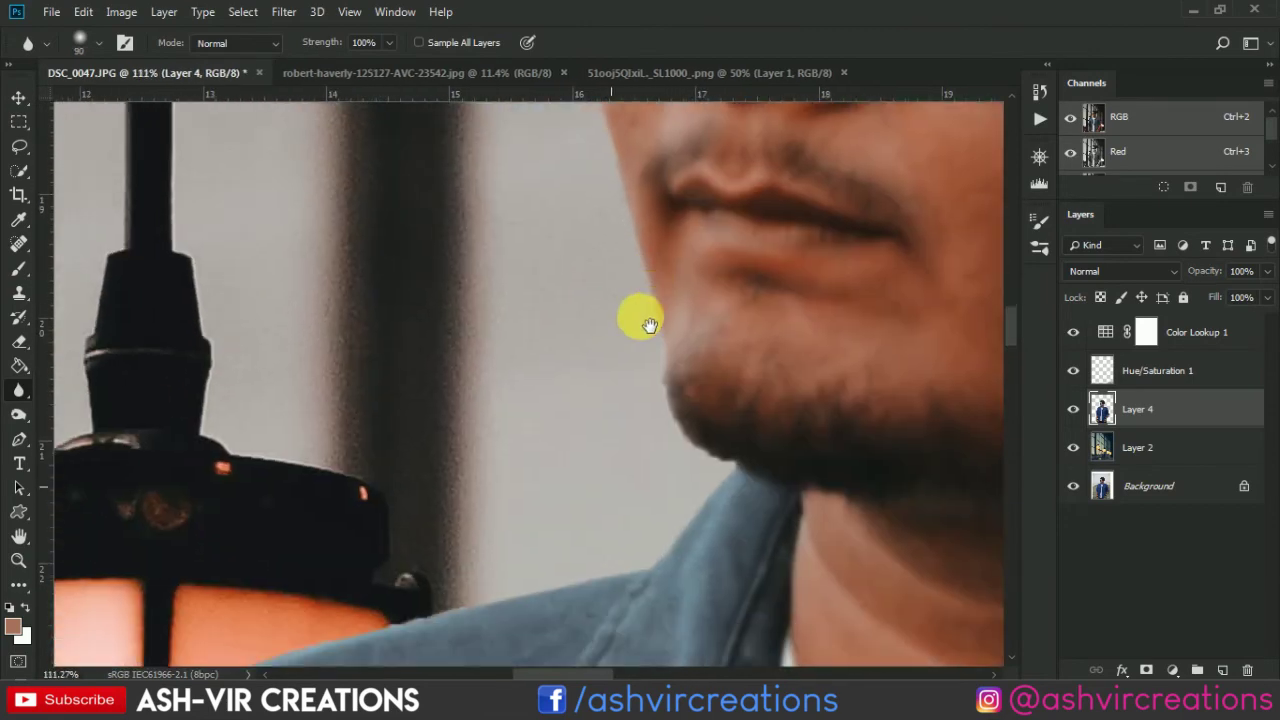
{"action": "mouse_move", "coordinate": [644, 387]}
{"action": "left_mouse_down"}
{"action": "mouse_move", "coordinate": [657, 428]}
{"action": "mouse_move", "coordinate": [709, 477]}
{"action": "mouse_move", "coordinate": [797, 314]}
{"action": "mouse_move", "coordinate": [723, 420]}
{"action": "mouse_move", "coordinate": [484, 476]}
{"action": "mouse_move", "coordinate": [393, 540]}
{"action": "left_mouse_up"}
Step: Blur the shoulder and upper sleeve edge where the shirt overlaps the glowing lamp
{"action": "left_click_drag", "start_coordinate": [437, 492], "coordinate": [838, 211]}
{"action": "left_click_drag", "start_coordinate": [489, 424], "coordinate": [597, 229]}
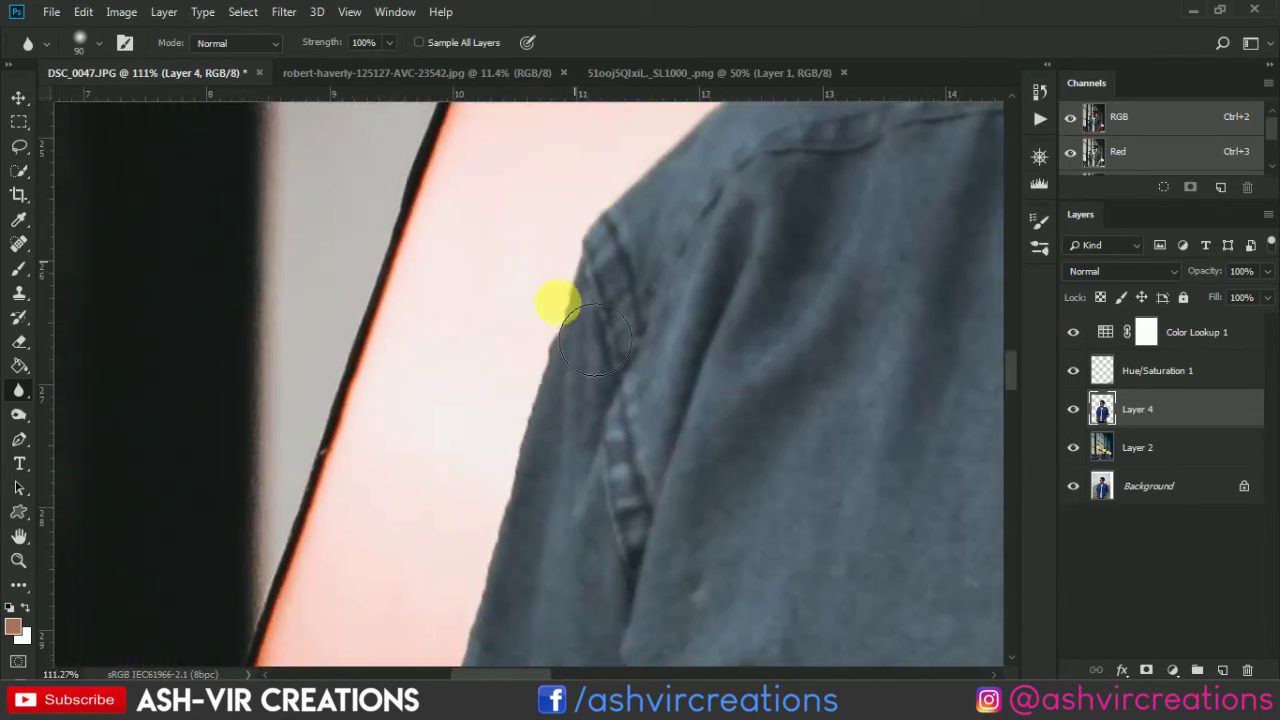
{"action": "mouse_move", "coordinate": [568, 498]}
{"action": "left_mouse_down"}
{"action": "mouse_move", "coordinate": [680, 149]}
{"action": "mouse_move", "coordinate": [678, 165]}
{"action": "left_mouse_up"}
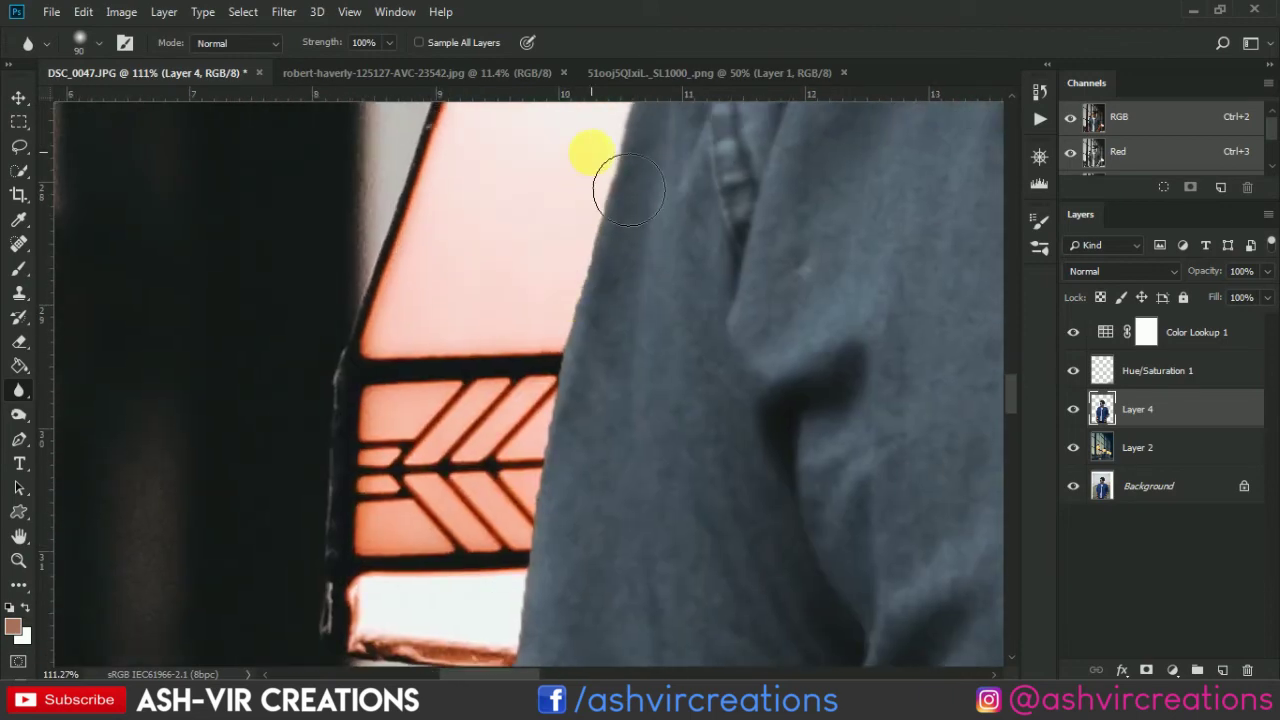
{"action": "left_click_drag", "start_coordinate": [628, 371], "coordinate": [694, 169]}
{"action": "mouse_move", "coordinate": [596, 436]}
{"action": "left_mouse_down"}
{"action": "mouse_move", "coordinate": [656, 257]}
{"action": "mouse_move", "coordinate": [607, 480]}
{"action": "left_mouse_up"}
Step: Blur the lower sleeve edge on the lamp side down to the rolled cuff
{"action": "left_click_drag", "start_coordinate": [597, 597], "coordinate": [651, 399]}
{"action": "left_click_drag", "start_coordinate": [670, 540], "coordinate": [669, 398]}
{"action": "left_click_drag", "start_coordinate": [653, 457], "coordinate": [691, 191]}
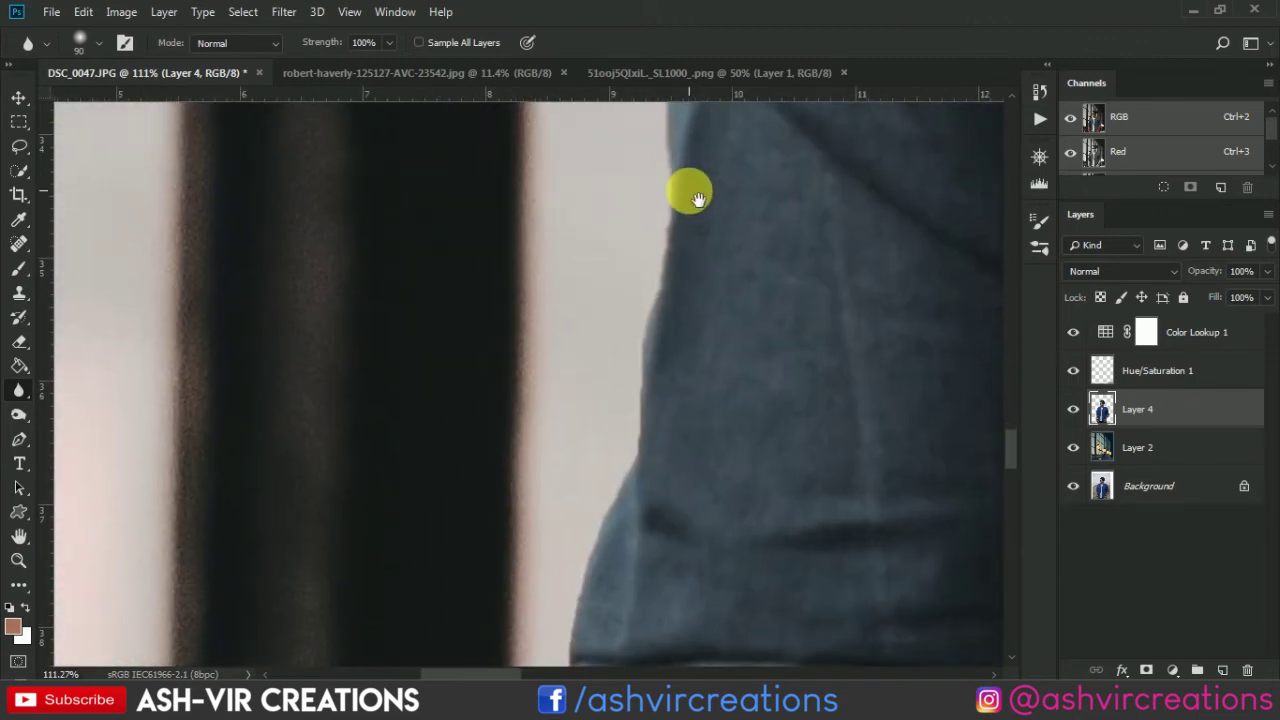
{"action": "mouse_move", "coordinate": [653, 379]}
{"action": "left_mouse_down"}
{"action": "mouse_move", "coordinate": [709, 217]}
{"action": "mouse_move", "coordinate": [651, 306]}
{"action": "left_mouse_up"}
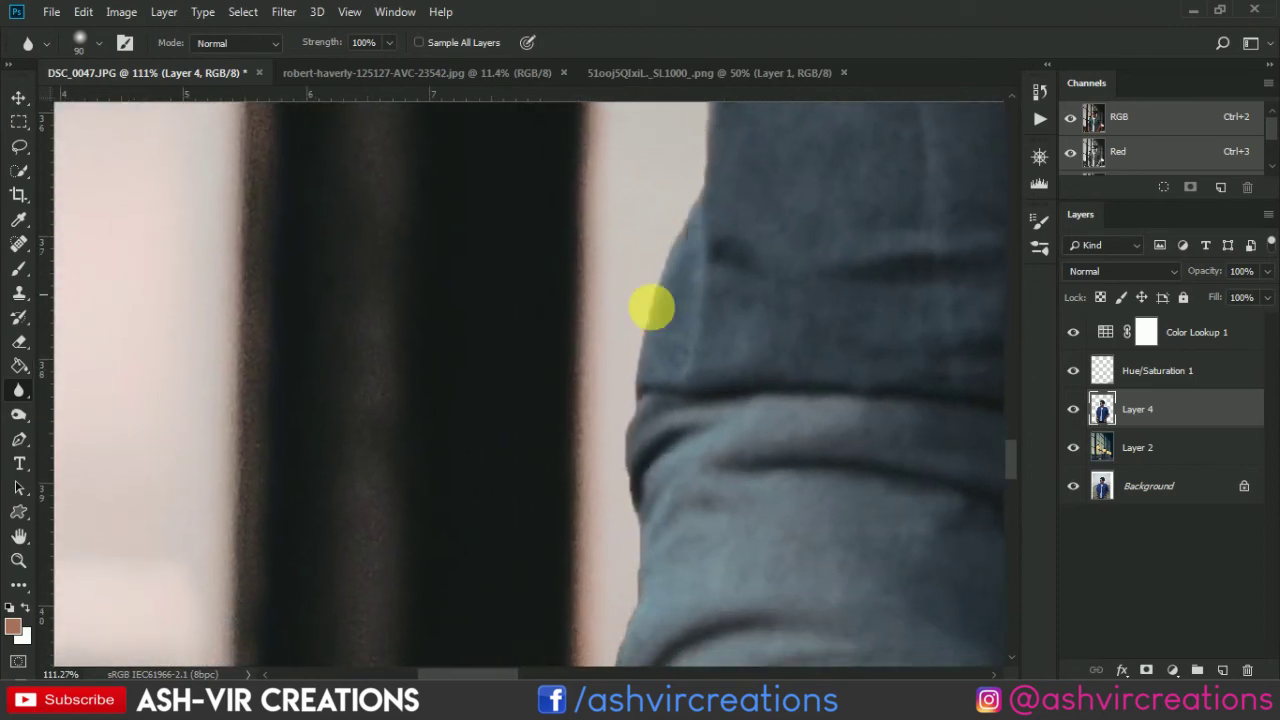
{"action": "left_click_drag", "start_coordinate": [648, 492], "coordinate": [599, 305]}
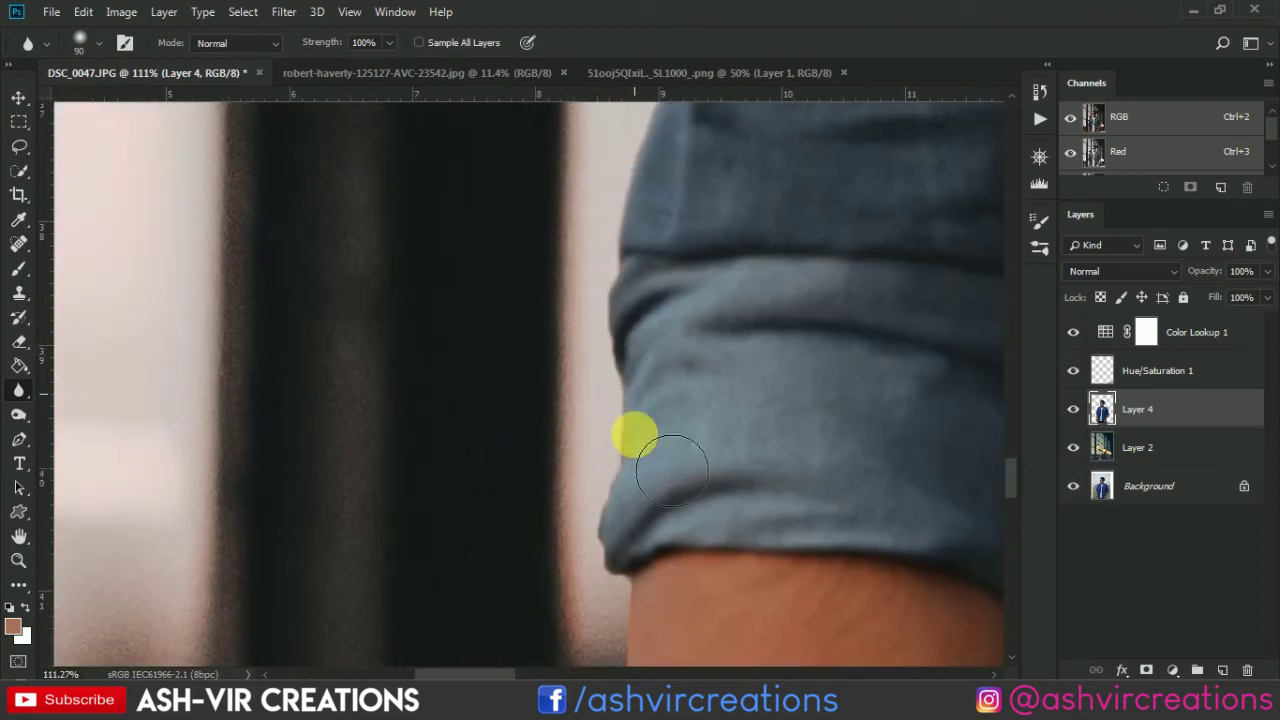
{"action": "left_click_drag", "start_coordinate": [637, 565], "coordinate": [629, 257]}
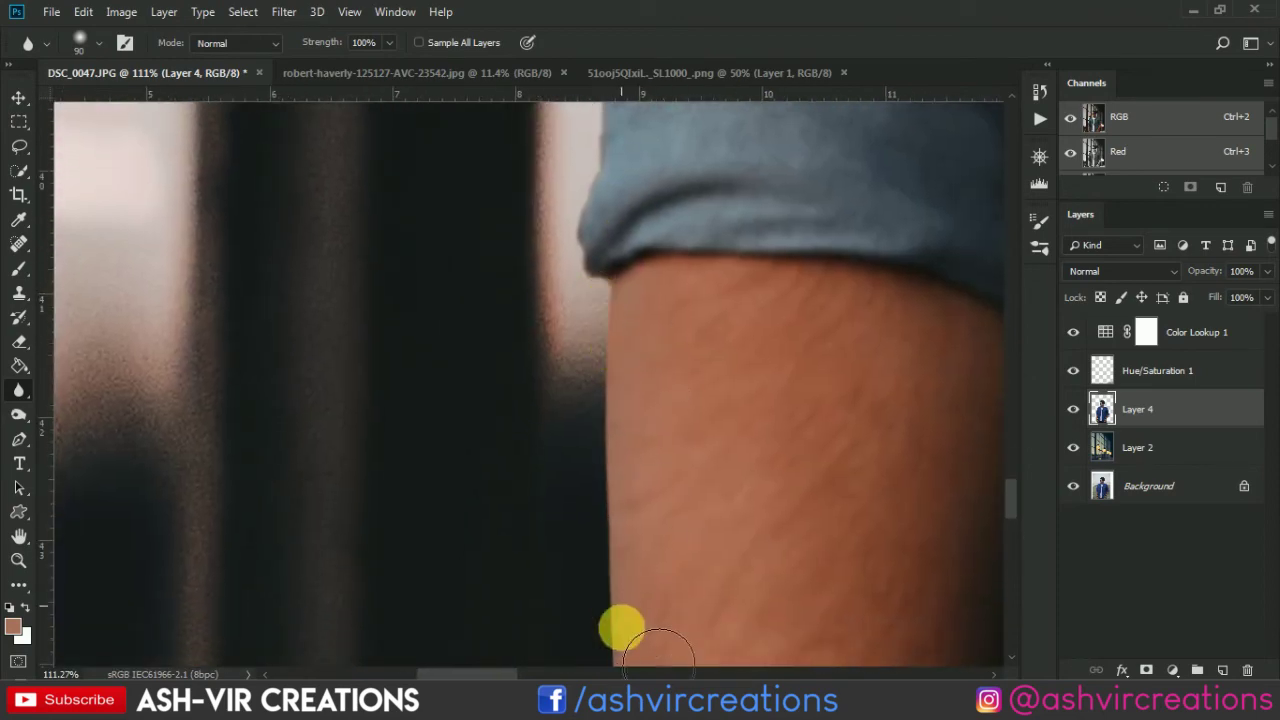
Step: Blur the outer edge of the bracelet-side forearm, the bracelets and the hand down to the knuckles
{"action": "left_click_drag", "start_coordinate": [622, 627], "coordinate": [611, 250]}
{"action": "left_click_drag", "start_coordinate": [614, 513], "coordinate": [647, 313]}
{"action": "left_click_drag", "start_coordinate": [617, 510], "coordinate": [622, 317]}
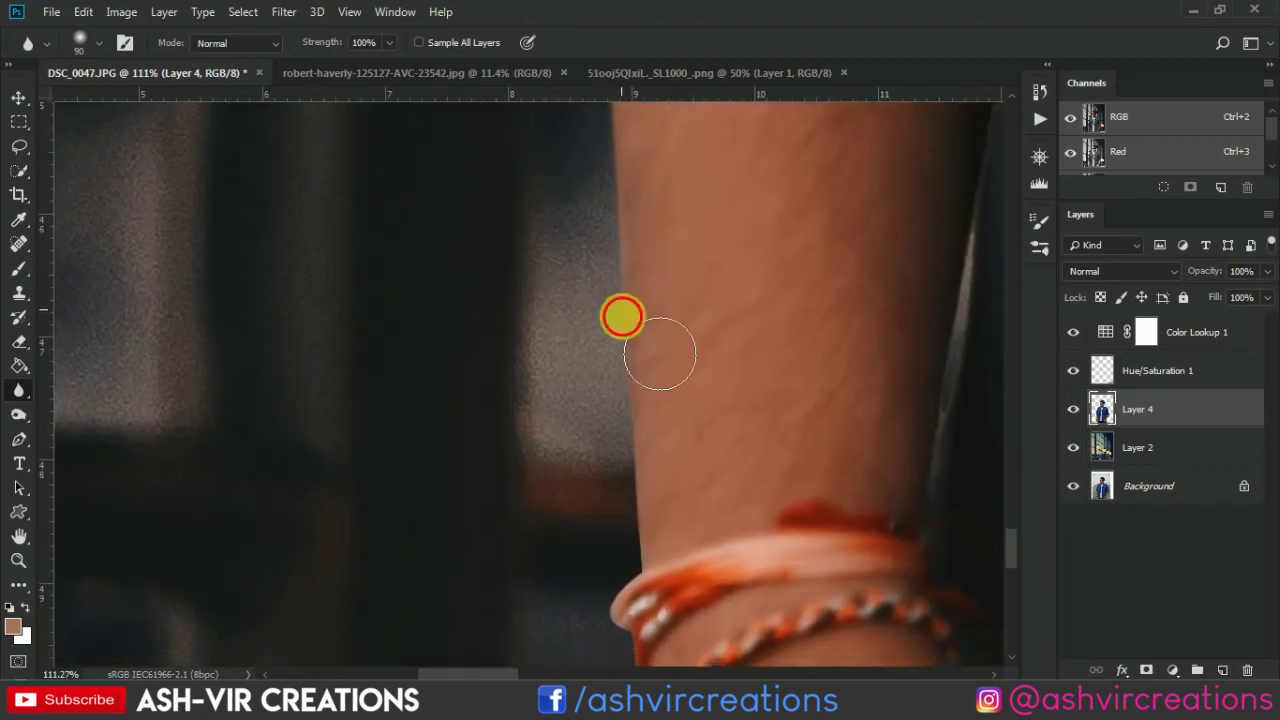
{"action": "left_click_drag", "start_coordinate": [608, 461], "coordinate": [571, 166]}
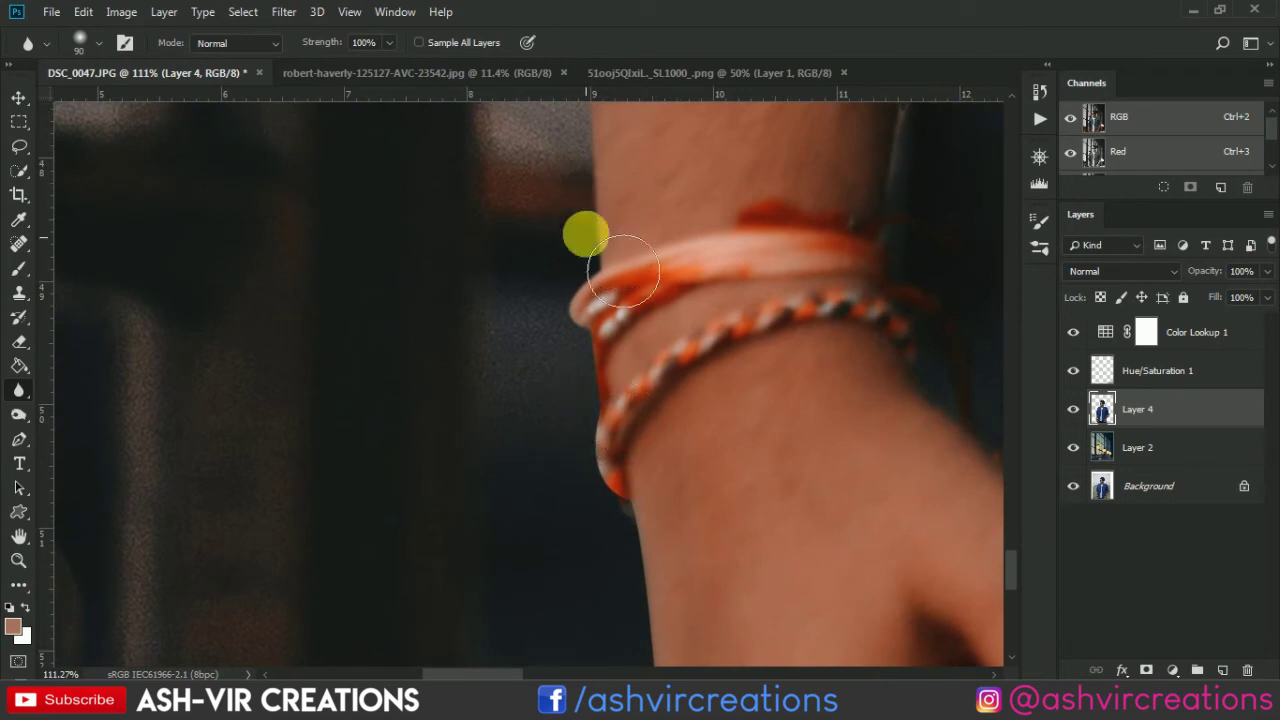
{"action": "left_click_drag", "start_coordinate": [640, 490], "coordinate": [586, 249]}
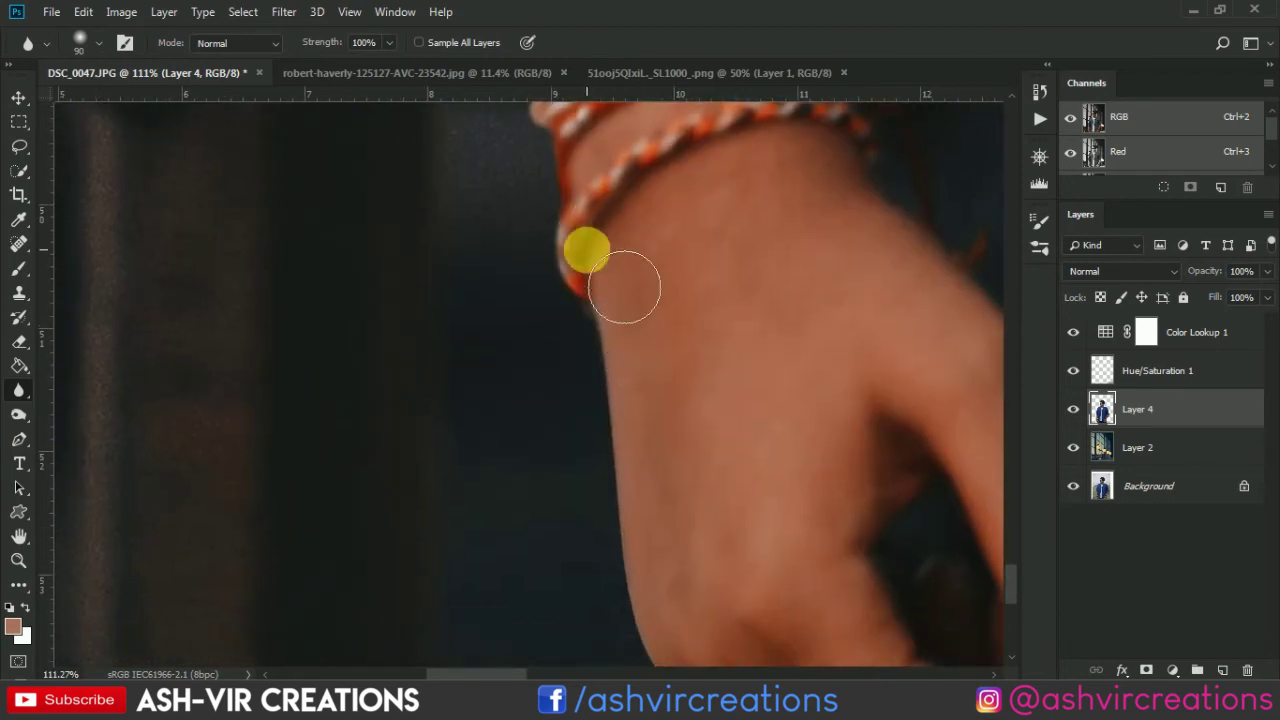
{"action": "left_click_drag", "start_coordinate": [665, 658], "coordinate": [611, 314]}
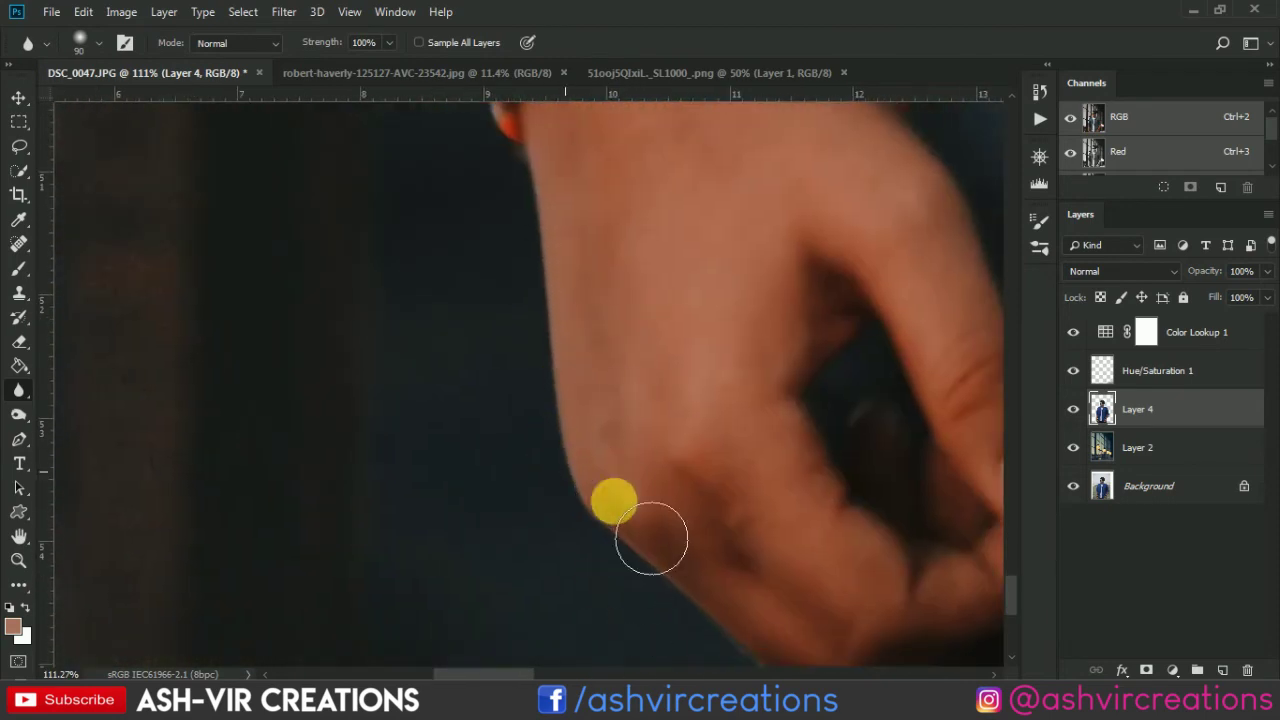
{"action": "left_click_drag", "start_coordinate": [680, 657], "coordinate": [514, 371]}
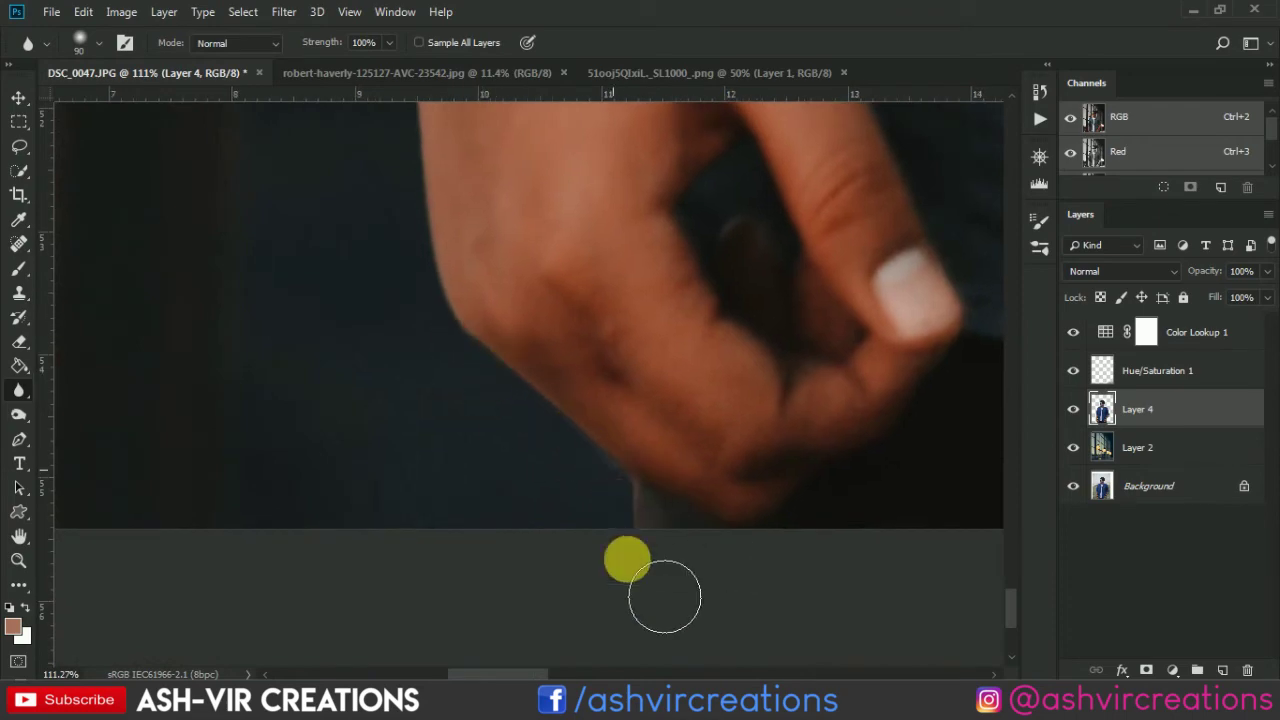
Step: Blur the edges of the narrow gap between the bracelet-side forearm and the shirt
{"action": "scroll", "coordinate": [623, 505], "scroll_direction": "down", "scroll_amount": 10}
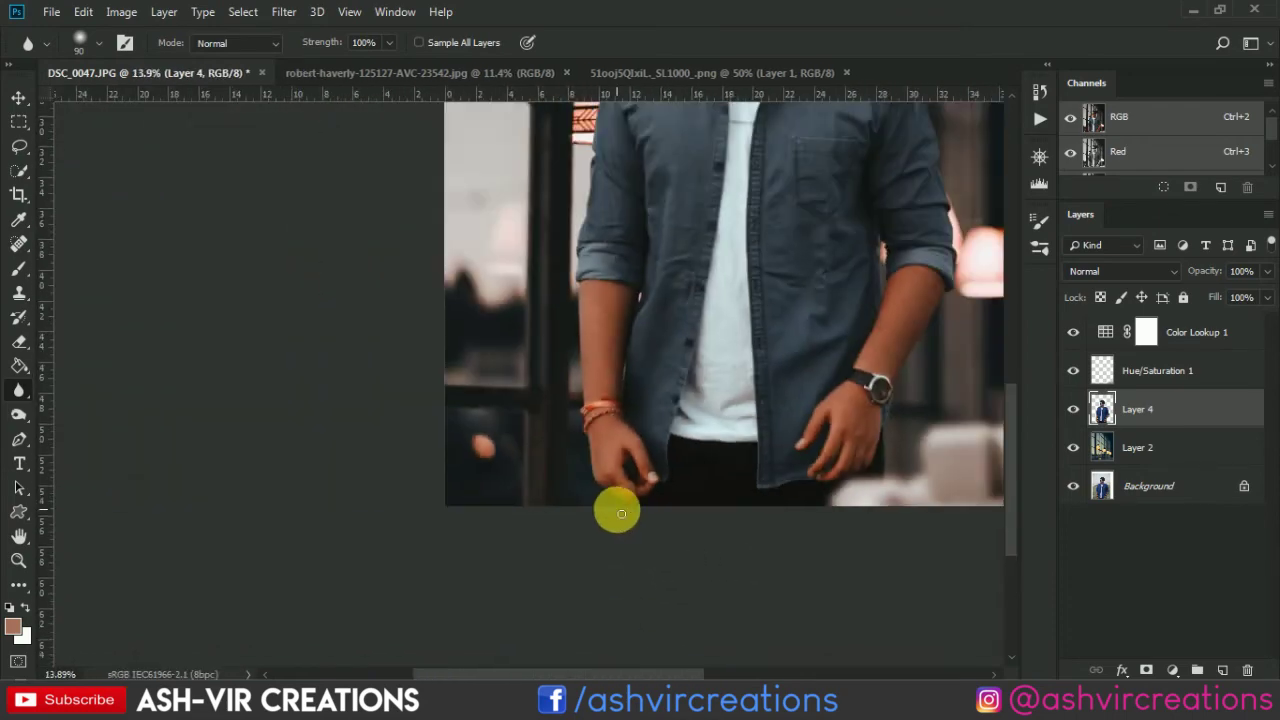
{"action": "scroll", "coordinate": [574, 463], "scroll_direction": "up", "scroll_amount": 9}
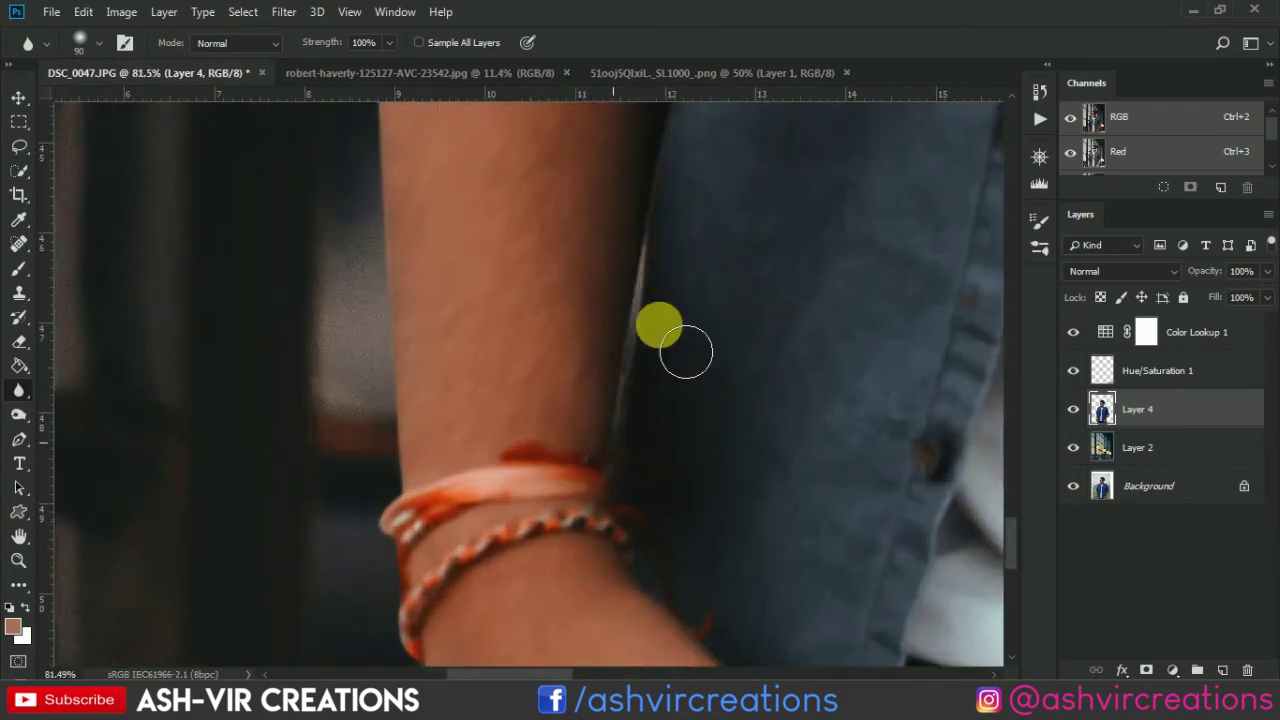
{"action": "mouse_move", "coordinate": [686, 351]}
{"action": "left_mouse_down"}
{"action": "mouse_move", "coordinate": [694, 277]}
{"action": "mouse_move", "coordinate": [674, 286]}
{"action": "mouse_move", "coordinate": [694, 274]}
{"action": "mouse_move", "coordinate": [677, 357]}
{"action": "left_mouse_up"}
{"action": "scroll", "coordinate": [694, 274], "scroll_direction": "up", "scroll_amount": 5}
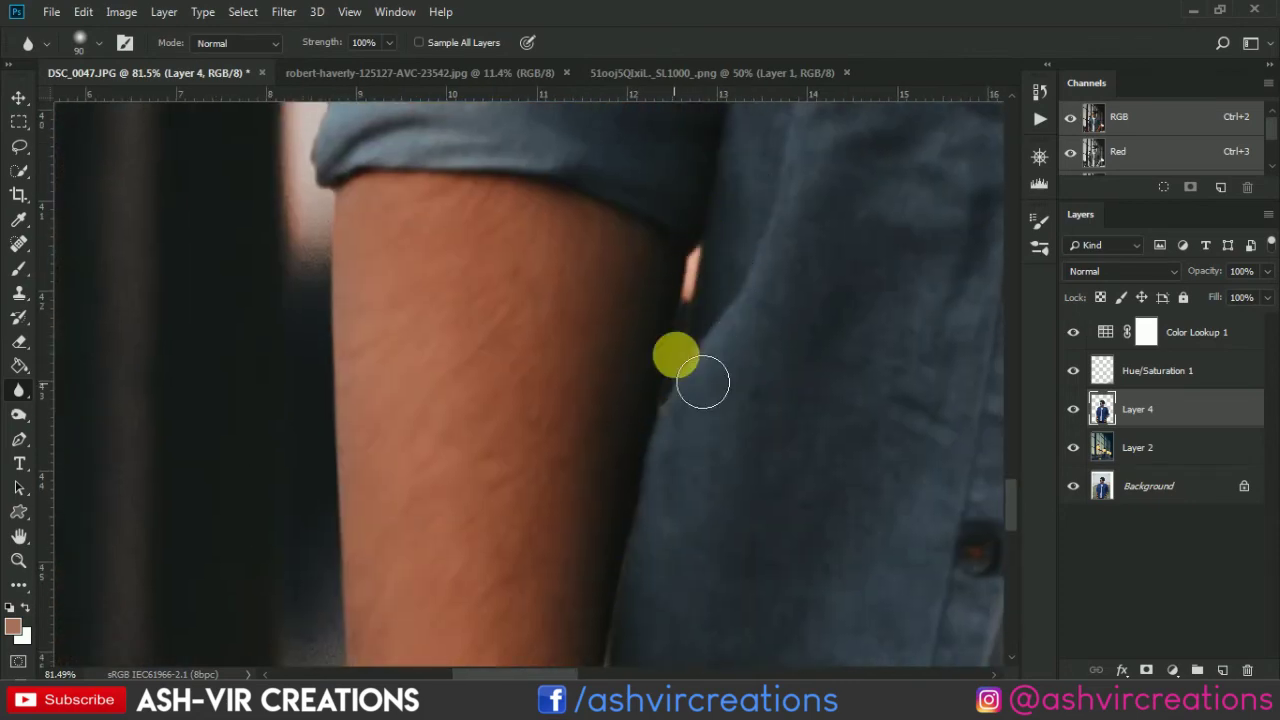
Step: Blur the edges of the gap between the shirt's side and the watch-side arm near the rolled cuff
{"action": "scroll", "coordinate": [800, 400], "scroll_direction": "down", "scroll_amount": 6}
{"action": "left_click_drag", "start_coordinate": [445, 423], "coordinate": [120, 390]}
{"action": "scroll", "coordinate": [740, 245], "scroll_direction": "up", "scroll_amount": 6}
{"action": "left_click_drag", "start_coordinate": [740, 245], "coordinate": [665, 332]}
{"action": "mouse_move", "coordinate": [640, 242]}
{"action": "left_mouse_down"}
{"action": "mouse_move", "coordinate": [688, 290]}
{"action": "mouse_move", "coordinate": [714, 546]}
{"action": "mouse_move", "coordinate": [694, 460]}
{"action": "mouse_move", "coordinate": [702, 515]}
{"action": "mouse_move", "coordinate": [720, 609]}
{"action": "mouse_move", "coordinate": [709, 486]}
{"action": "mouse_move", "coordinate": [737, 614]}
{"action": "left_mouse_up"}
{"action": "scroll", "coordinate": [677, 378], "scroll_direction": "down", "scroll_amount": 3}
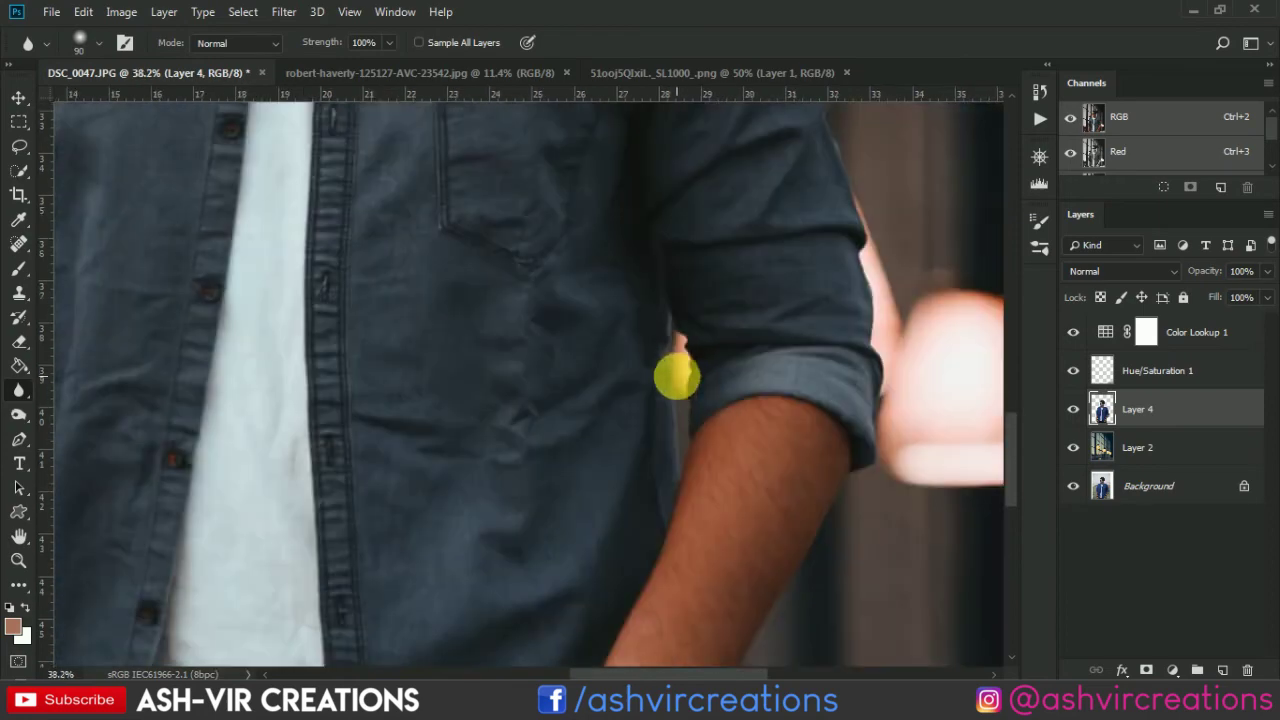
Step: Smooth the skin of the cheek between the sunglasses and the beard with the Mixer Brush at size 90
{"action": "scroll", "coordinate": [677, 378], "scroll_direction": "down", "scroll_amount": 6}
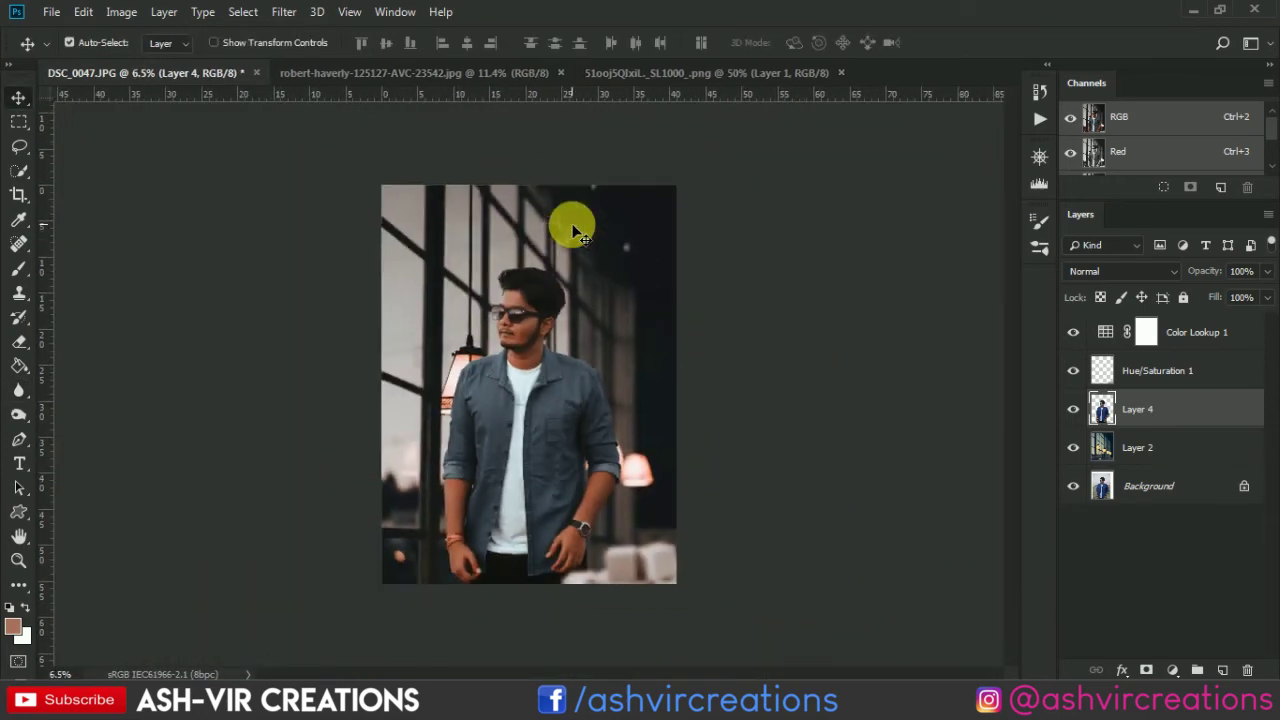
{"action": "scroll", "coordinate": [576, 232], "scroll_direction": "up", "scroll_amount": 2}
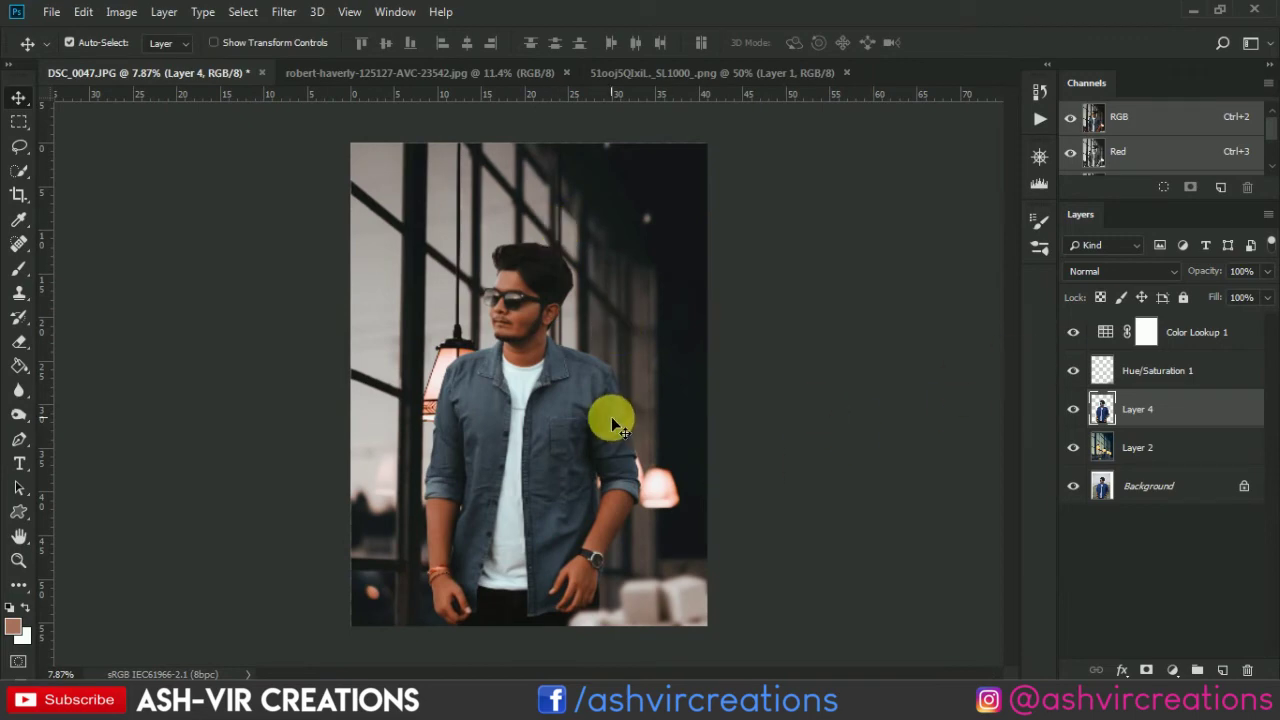
{"action": "scroll", "coordinate": [580, 350], "scroll_direction": "up", "scroll_amount": 5}
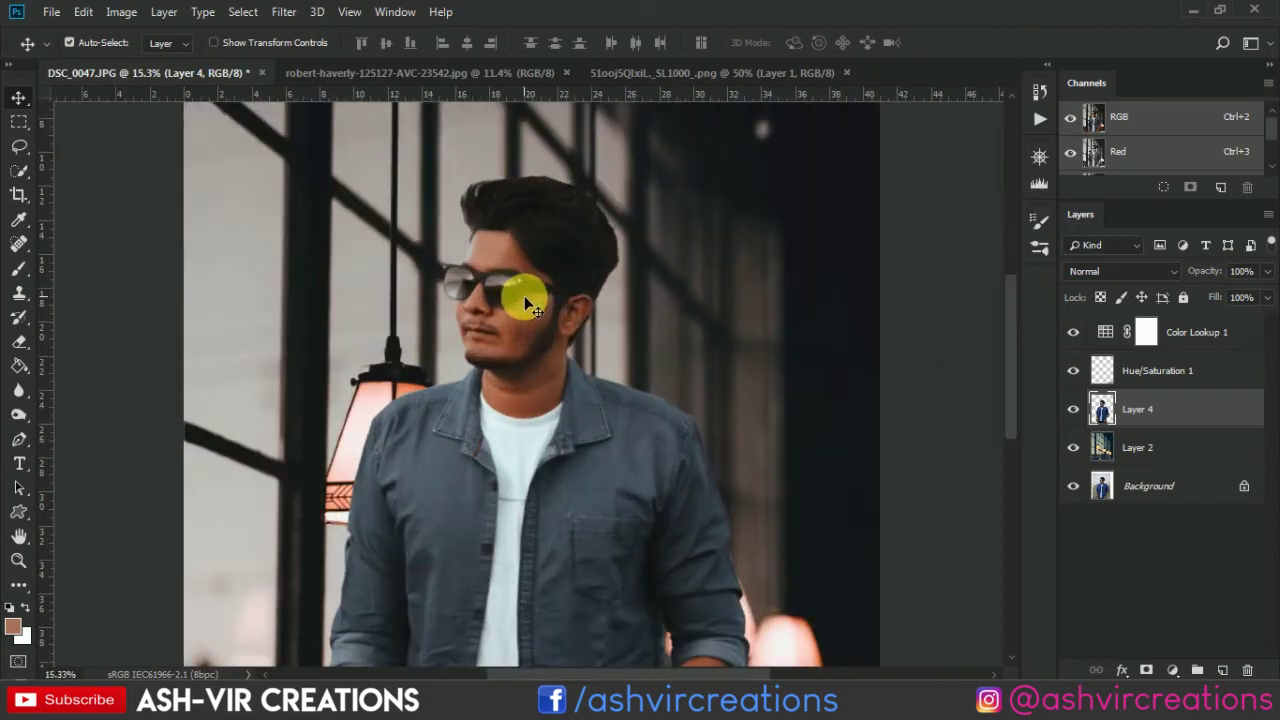
{"action": "scroll", "coordinate": [549, 343], "scroll_direction": "up", "scroll_amount": 1}
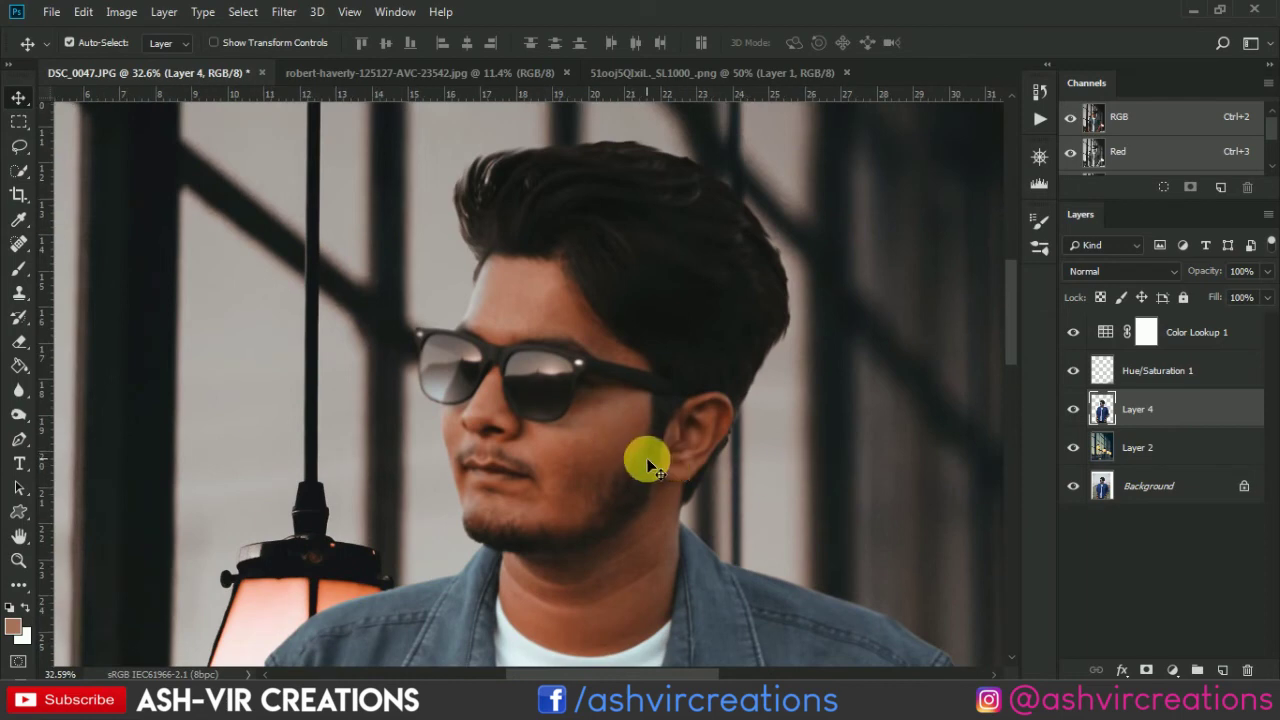
{"action": "scroll", "coordinate": [646, 457], "scroll_direction": "up", "scroll_amount": 1}
{"action": "left_click", "coordinate": [17, 274]}
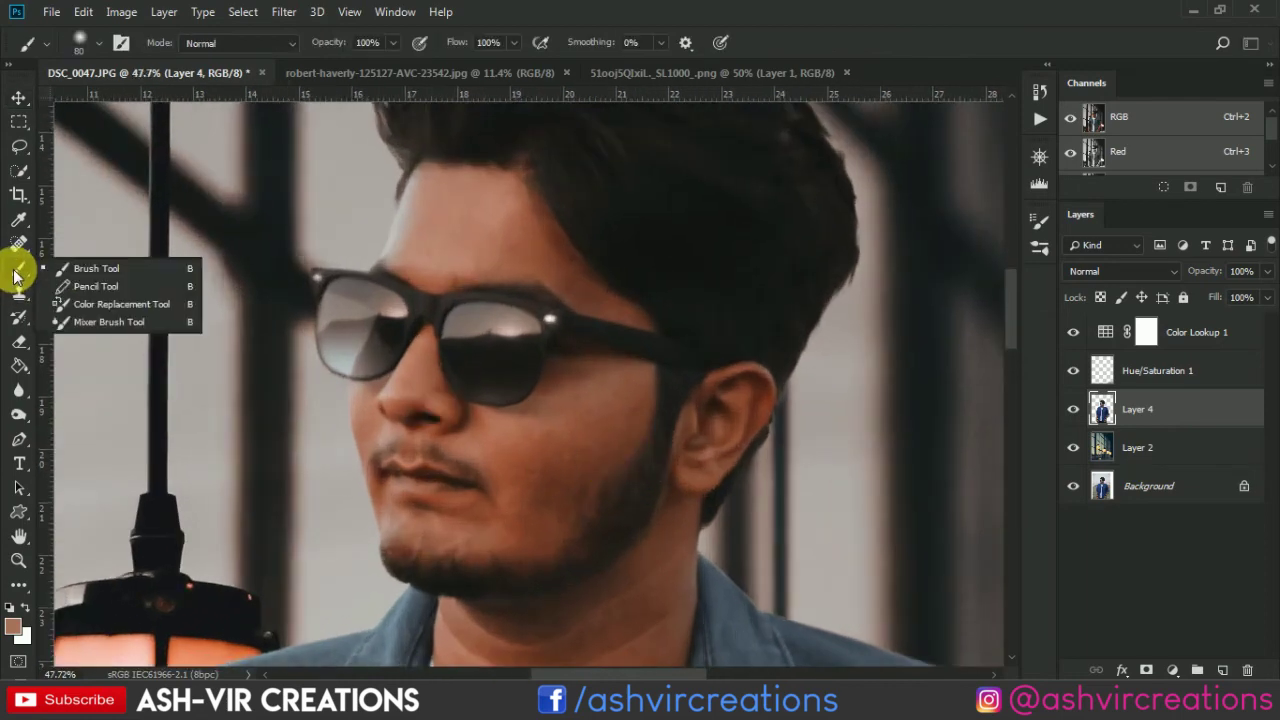
{"action": "left_click", "coordinate": [103, 324]}
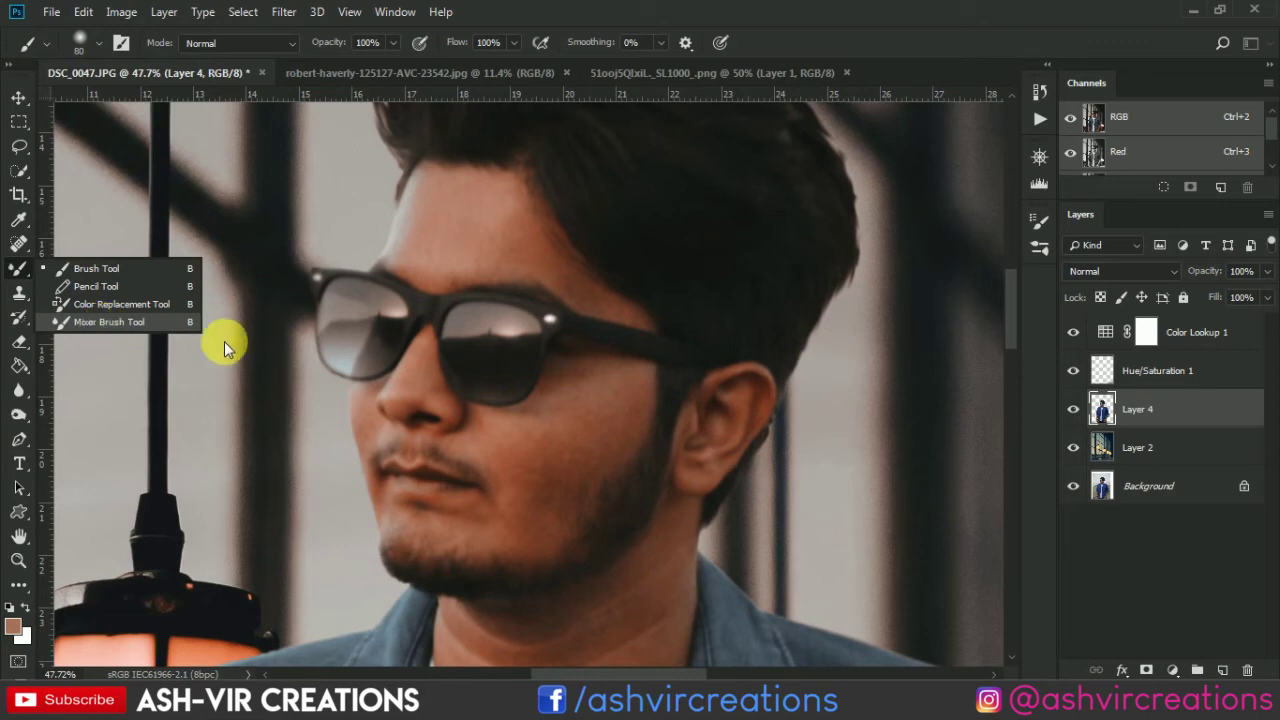
{"action": "scroll", "coordinate": [346, 75], "scroll_direction": "up", "scroll_amount": 1}
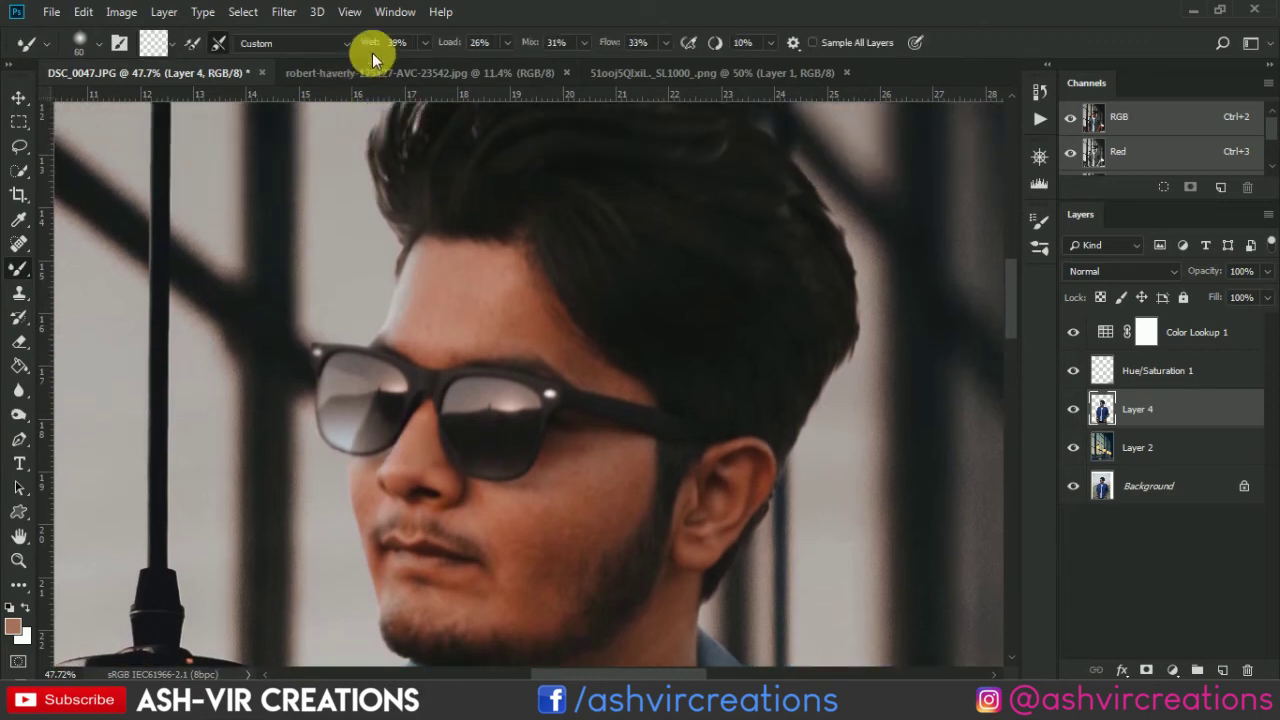
{"action": "scroll", "coordinate": [371, 58], "scroll_direction": "up", "scroll_amount": 4}
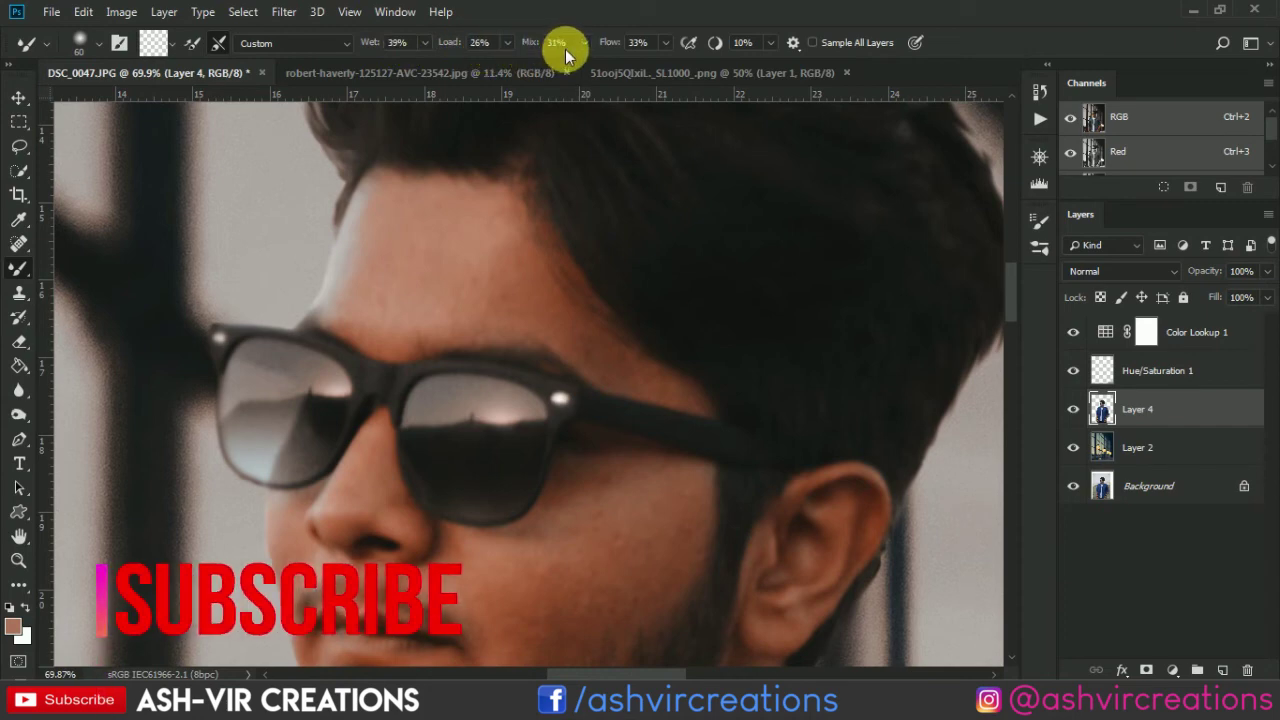
{"action": "left_click_drag", "start_coordinate": [651, 354], "coordinate": [660, 268]}
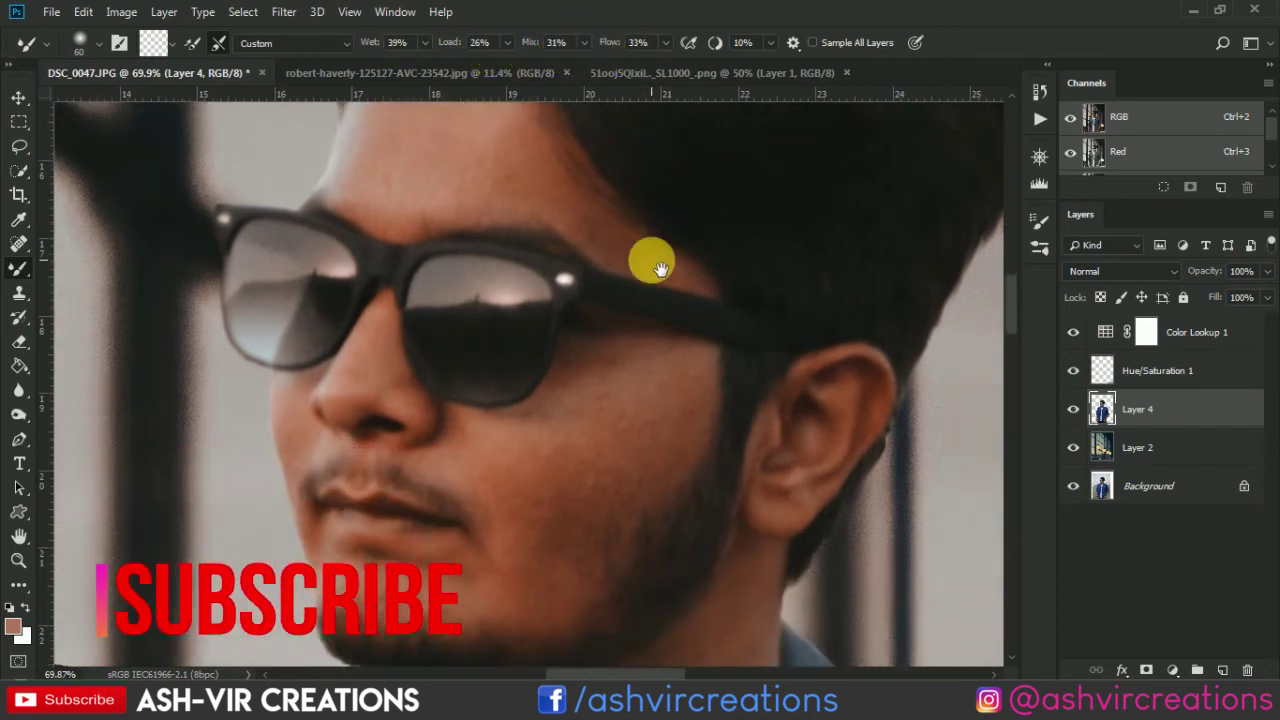
{"action": "scroll", "coordinate": [645, 413], "scroll_direction": "down", "scroll_amount": 1}
{"action": "scroll", "coordinate": [645, 414], "scroll_direction": "up", "scroll_amount": 1}
{"action": "key", "text": "bracketright"}
{"action": "key", "text": "bracketright"}
{"action": "key", "text": "bracketright"}
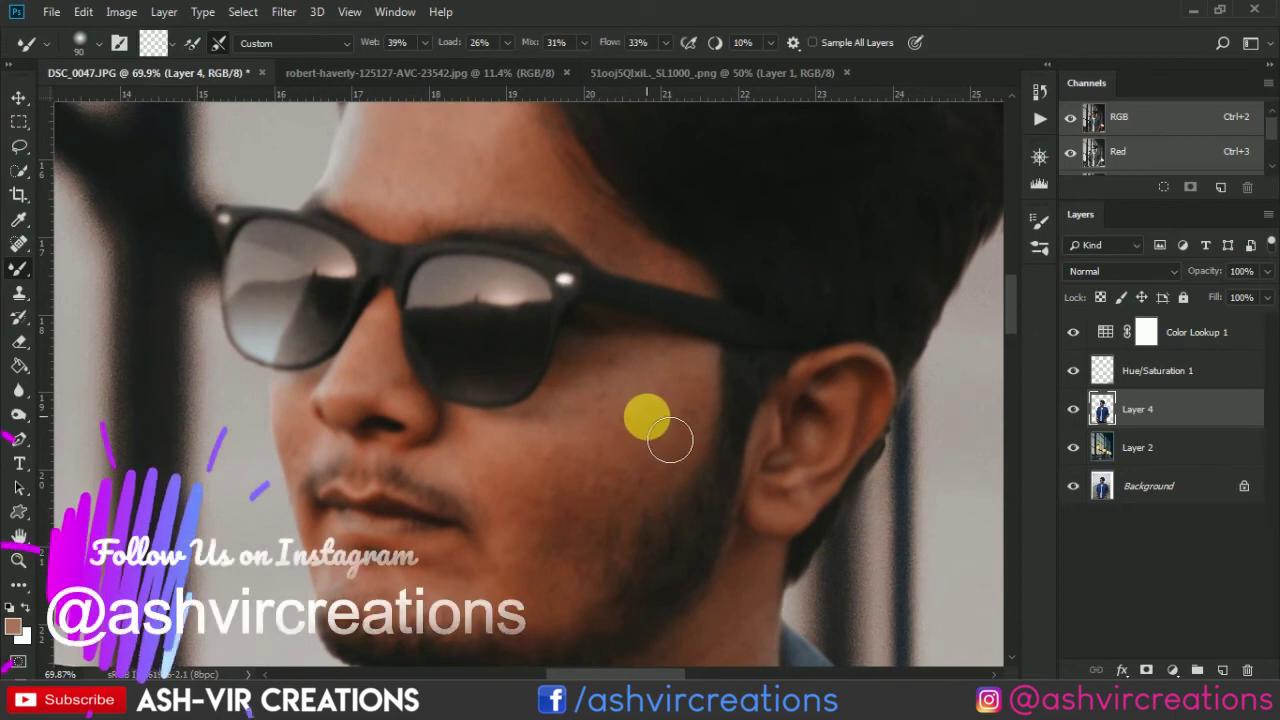
{"action": "scroll", "coordinate": [670, 440], "scroll_direction": "up", "scroll_amount": 2}
{"action": "key", "text": "bracketright"}
{"action": "mouse_move", "coordinate": [714, 430]}
{"action": "left_mouse_down"}
{"action": "mouse_move", "coordinate": [692, 405]}
{"action": "mouse_move", "coordinate": [660, 482]}
{"action": "mouse_move", "coordinate": [504, 552]}
{"action": "mouse_move", "coordinate": [560, 522]}
{"action": "mouse_move", "coordinate": [491, 486]}
{"action": "mouse_move", "coordinate": [551, 469]}
{"action": "mouse_move", "coordinate": [634, 400]}
{"action": "mouse_move", "coordinate": [472, 470]}
{"action": "mouse_move", "coordinate": [623, 394]}
{"action": "mouse_move", "coordinate": [714, 406]}
{"action": "mouse_move", "coordinate": [620, 531]}
{"action": "mouse_move", "coordinate": [511, 555]}
{"action": "mouse_move", "coordinate": [440, 511]}
{"action": "mouse_move", "coordinate": [560, 563]}
{"action": "left_mouse_up"}
{"action": "left_click_drag", "start_coordinate": [543, 476], "coordinate": [589, 326]}
{"action": "mouse_move", "coordinate": [542, 534]}
{"action": "left_mouse_down"}
{"action": "mouse_move", "coordinate": [466, 569]}
{"action": "mouse_move", "coordinate": [659, 378]}
{"action": "mouse_move", "coordinate": [780, 321]}
{"action": "mouse_move", "coordinate": [620, 432]}
{"action": "mouse_move", "coordinate": [620, 420]}
{"action": "mouse_move", "coordinate": [509, 400]}
{"action": "mouse_move", "coordinate": [549, 409]}
{"action": "mouse_move", "coordinate": [660, 389]}
{"action": "mouse_move", "coordinate": [609, 477]}
{"action": "mouse_move", "coordinate": [529, 451]}
{"action": "mouse_move", "coordinate": [734, 251]}
{"action": "mouse_move", "coordinate": [646, 265]}
{"action": "mouse_move", "coordinate": [660, 211]}
{"action": "mouse_move", "coordinate": [554, 295]}
{"action": "left_mouse_up"}
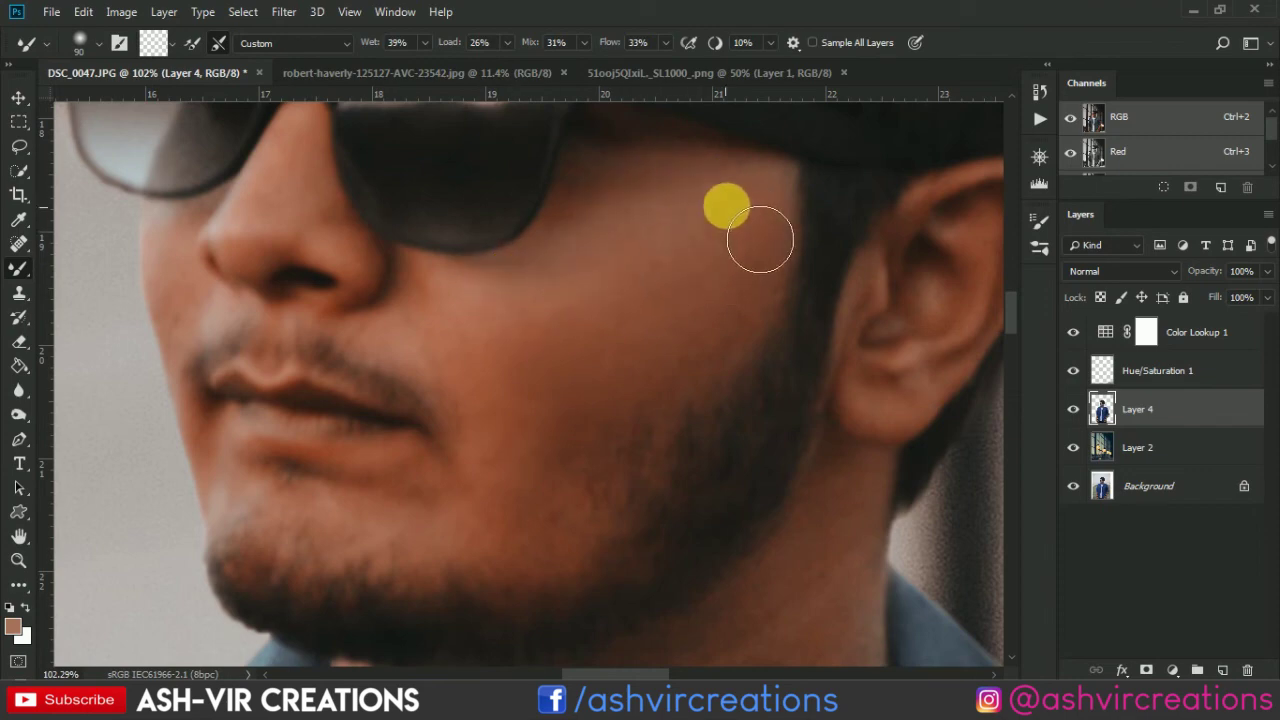
Step: Smooth the forehead skin between the hairline and the sunglasses with the Mixer Brush
{"action": "scroll", "coordinate": [685, 257], "scroll_direction": "down", "scroll_amount": 4}
{"action": "scroll", "coordinate": [685, 258], "scroll_direction": "down", "scroll_amount": 3}
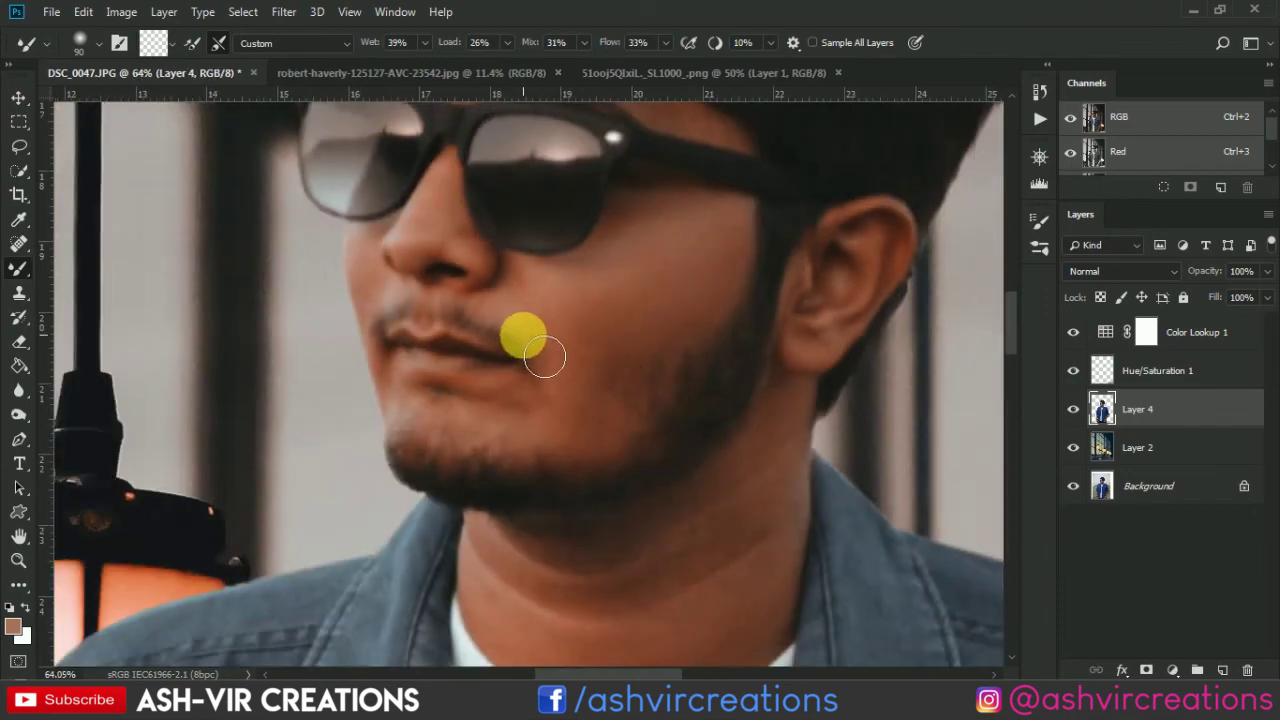
{"action": "scroll", "coordinate": [590, 295], "scroll_direction": "up", "scroll_amount": 5}
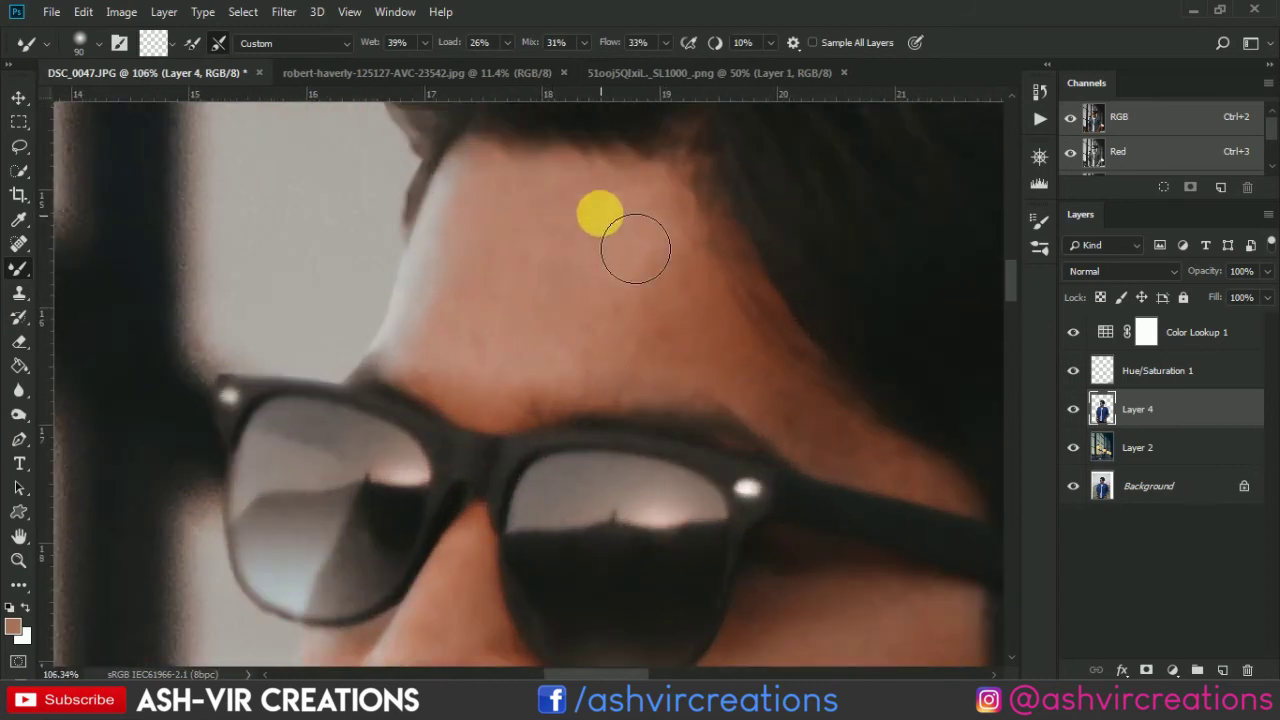
{"action": "mouse_move", "coordinate": [600, 214]}
{"action": "left_mouse_down"}
{"action": "mouse_move", "coordinate": [663, 331]}
{"action": "mouse_move", "coordinate": [667, 216]}
{"action": "left_mouse_up"}
{"action": "mouse_move", "coordinate": [642, 280]}
{"action": "left_mouse_down"}
{"action": "mouse_move", "coordinate": [631, 277]}
{"action": "mouse_move", "coordinate": [627, 300]}
{"action": "mouse_move", "coordinate": [567, 273]}
{"action": "mouse_move", "coordinate": [518, 314]}
{"action": "mouse_move", "coordinate": [603, 277]}
{"action": "mouse_move", "coordinate": [597, 260]}
{"action": "mouse_move", "coordinate": [497, 377]}
{"action": "mouse_move", "coordinate": [506, 240]}
{"action": "mouse_move", "coordinate": [451, 374]}
{"action": "mouse_move", "coordinate": [514, 386]}
{"action": "mouse_move", "coordinate": [478, 348]}
{"action": "mouse_move", "coordinate": [603, 294]}
{"action": "mouse_move", "coordinate": [537, 369]}
{"action": "mouse_move", "coordinate": [563, 223]}
{"action": "mouse_move", "coordinate": [620, 271]}
{"action": "mouse_move", "coordinate": [526, 306]}
{"action": "mouse_move", "coordinate": [503, 397]}
{"action": "mouse_move", "coordinate": [589, 320]}
{"action": "left_mouse_up"}
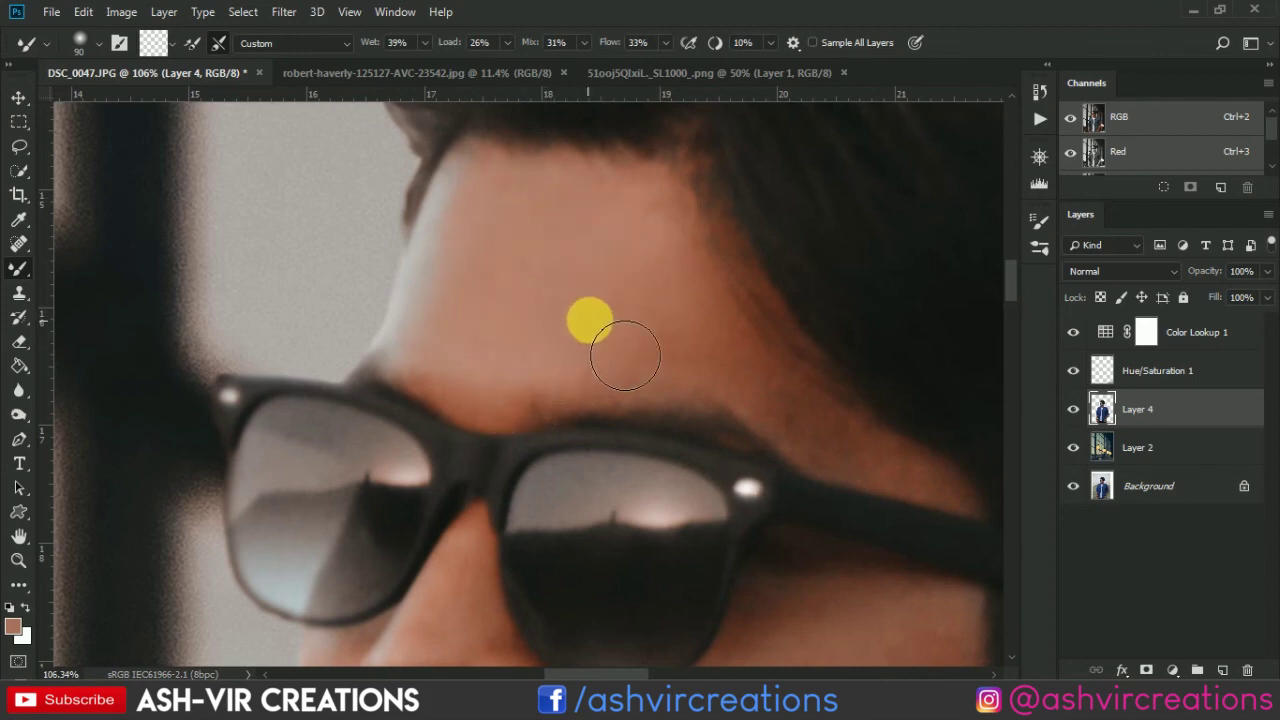
{"action": "scroll", "coordinate": [640, 325], "scroll_direction": "up", "scroll_amount": 5}
{"action": "scroll", "coordinate": [679, 358], "scroll_direction": "down", "scroll_amount": 3}
{"action": "scroll", "coordinate": [679, 358], "scroll_direction": "down", "scroll_amount": 6}
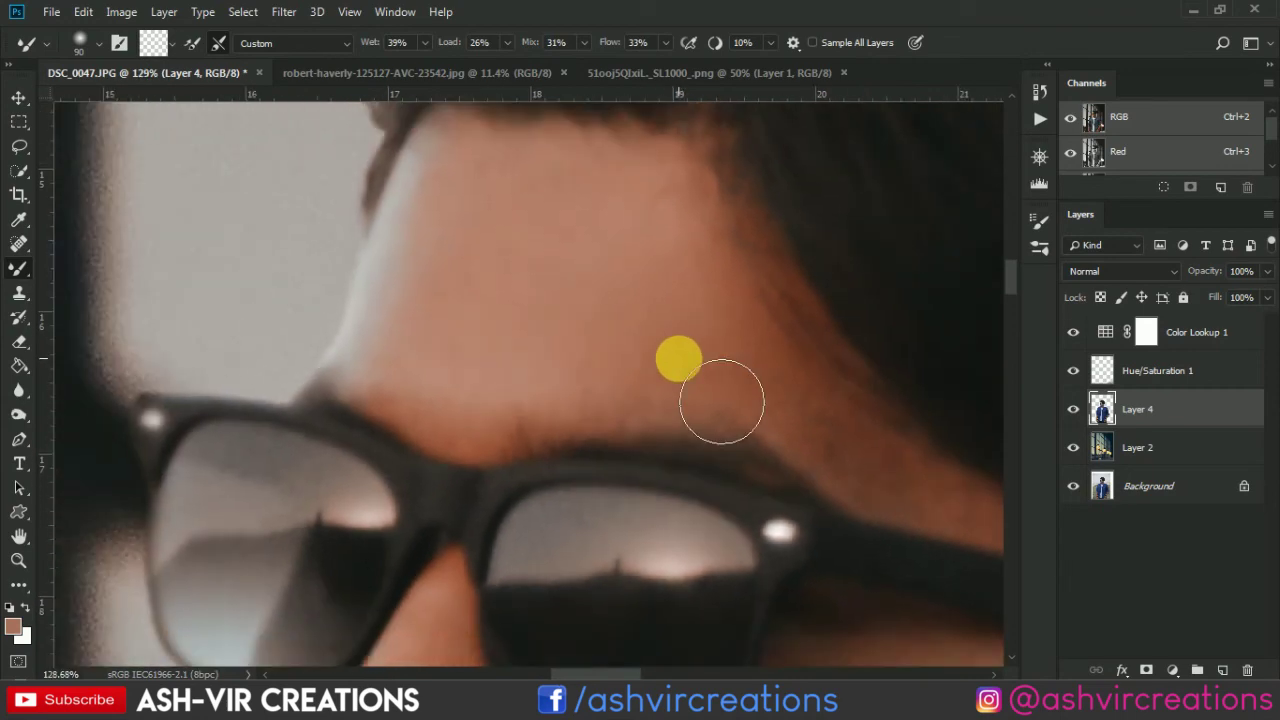
{"action": "scroll", "coordinate": [679, 358], "scroll_direction": "up", "scroll_amount": 2}
{"action": "mouse_move", "coordinate": [578, 257]}
{"action": "left_mouse_down"}
{"action": "mouse_move", "coordinate": [690, 275]}
{"action": "mouse_move", "coordinate": [547, 341]}
{"action": "mouse_move", "coordinate": [526, 392]}
{"action": "mouse_move", "coordinate": [691, 271]}
{"action": "mouse_move", "coordinate": [728, 334]}
{"action": "left_mouse_up"}
{"action": "scroll", "coordinate": [728, 334], "scroll_direction": "down", "scroll_amount": 4}
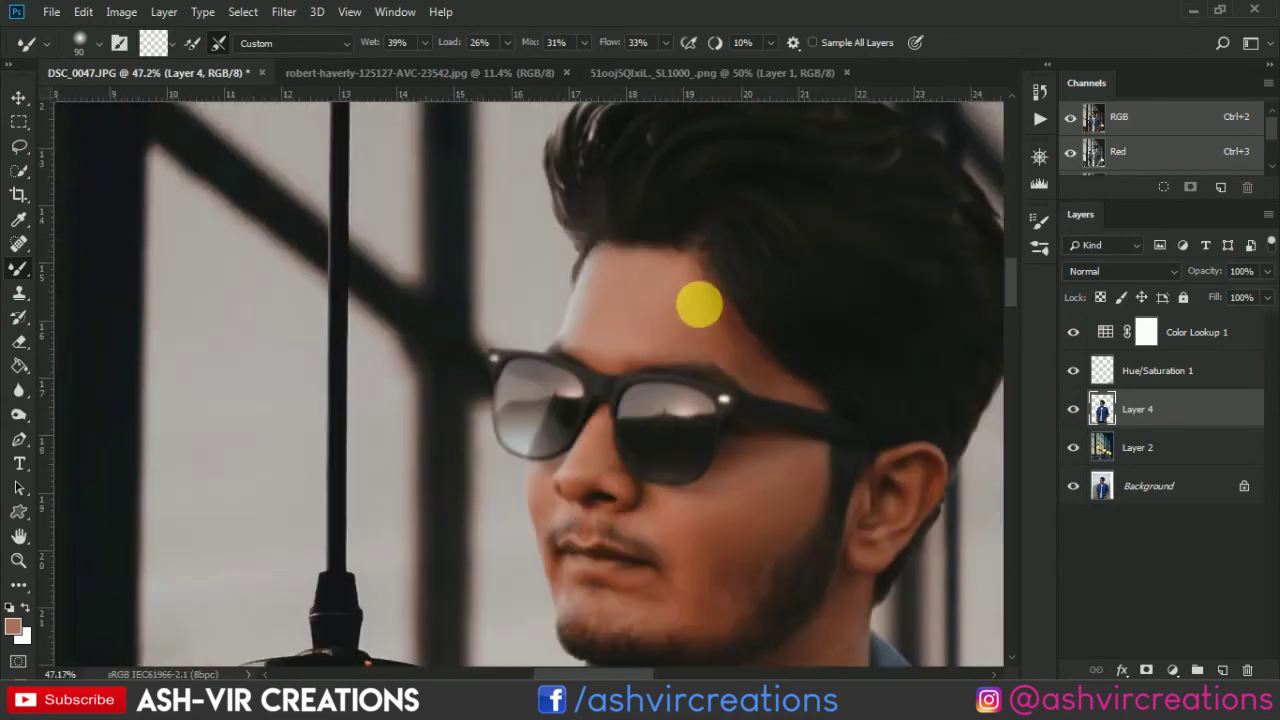
Step: Smooth the skin beside the nose on the far cheek, above the moustache, with the Mixer Brush
{"action": "scroll", "coordinate": [675, 377], "scroll_direction": "up", "scroll_amount": 2}
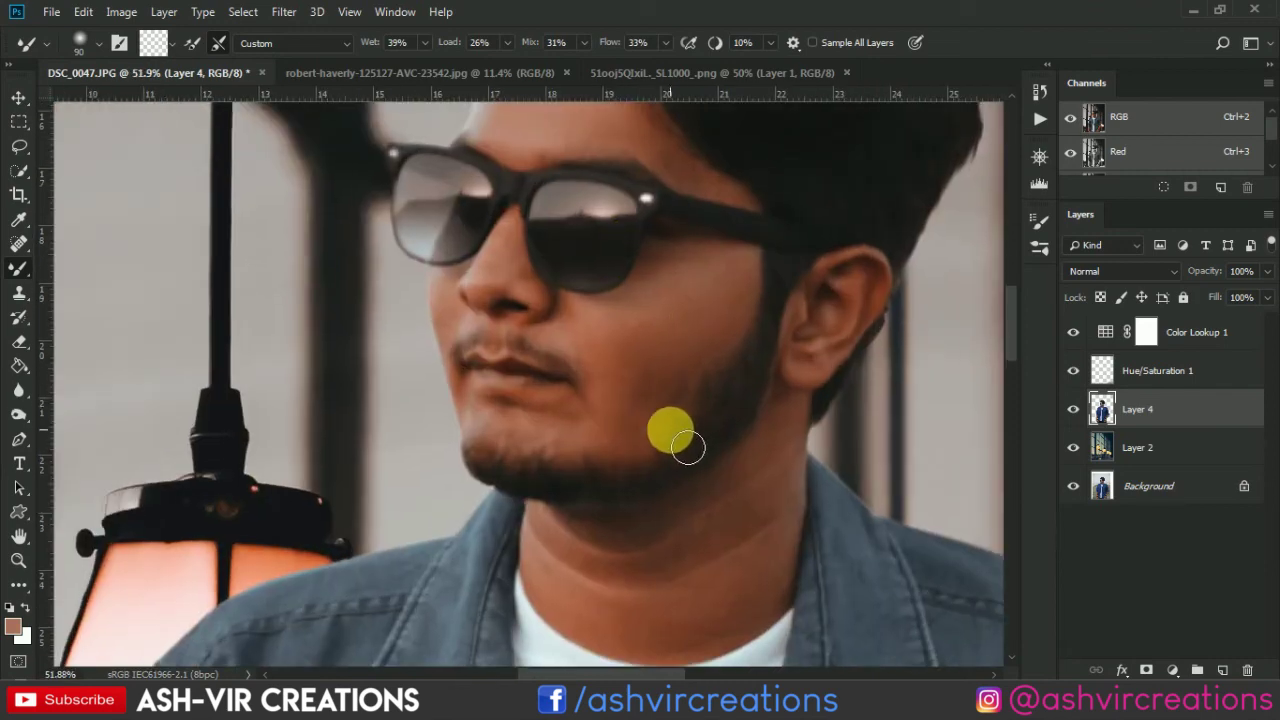
{"action": "scroll", "coordinate": [457, 312], "scroll_direction": "up", "scroll_amount": 7}
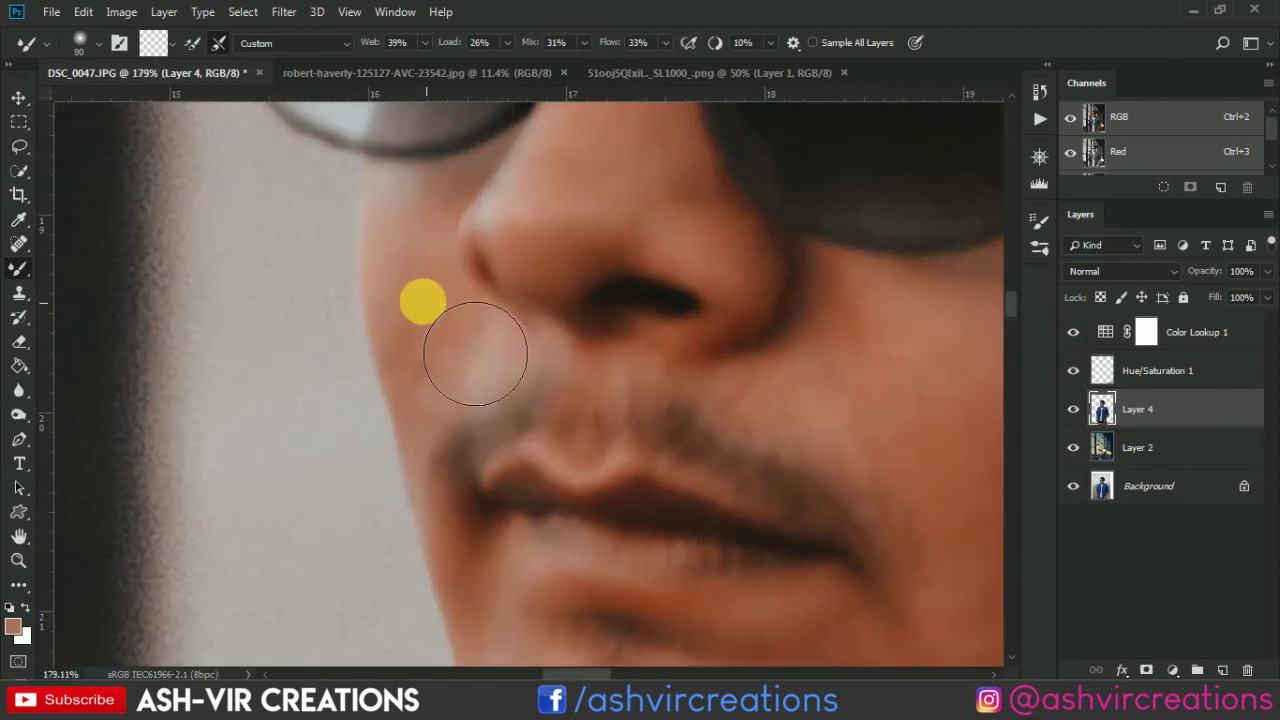
{"action": "mouse_move", "coordinate": [475, 353]}
{"action": "left_mouse_down"}
{"action": "mouse_move", "coordinate": [442, 307]}
{"action": "mouse_move", "coordinate": [460, 330]}
{"action": "mouse_move", "coordinate": [450, 325]}
{"action": "mouse_move", "coordinate": [450, 449]}
{"action": "mouse_move", "coordinate": [437, 340]}
{"action": "left_mouse_up"}
{"action": "scroll", "coordinate": [437, 340], "scroll_direction": "down", "scroll_amount": 4}
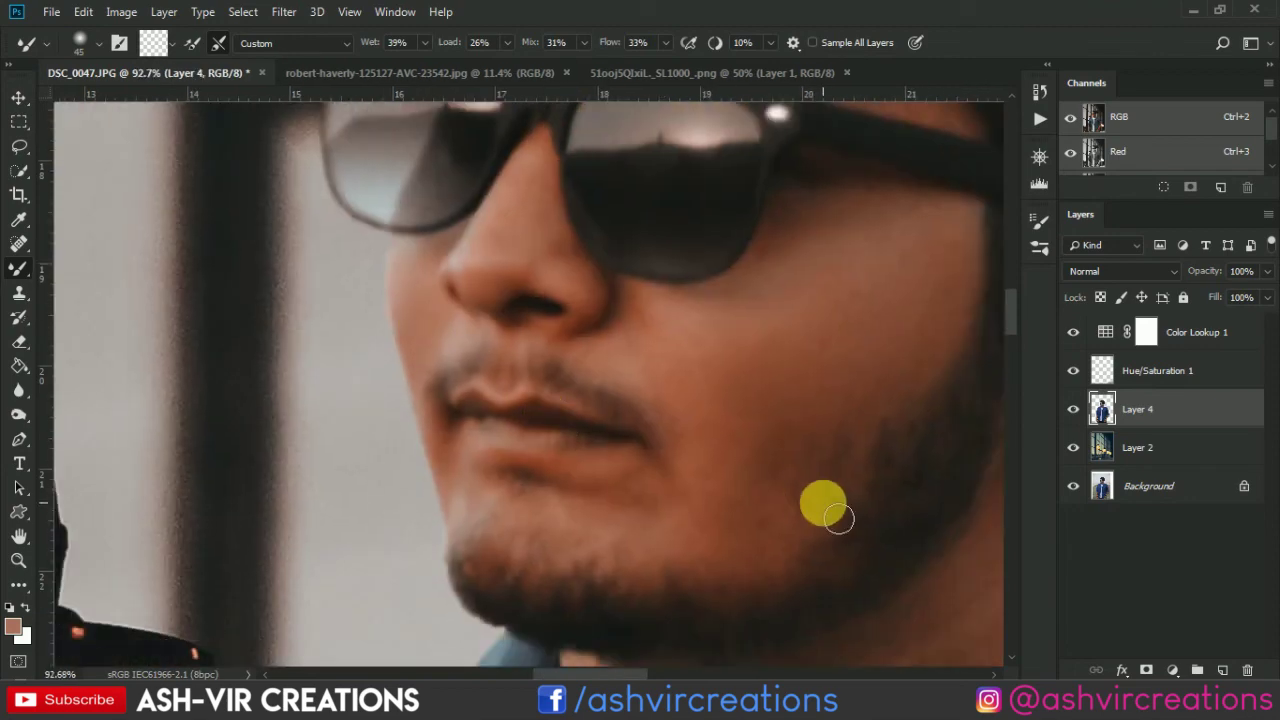
Step: Smooth the neck skin between the beard and the white T-shirt collar with the Mixer Brush at sizes 125 to 150
{"action": "scroll", "coordinate": [838, 517], "scroll_direction": "down", "scroll_amount": 4}
{"action": "scroll", "coordinate": [760, 457], "scroll_direction": "up", "scroll_amount": 5}
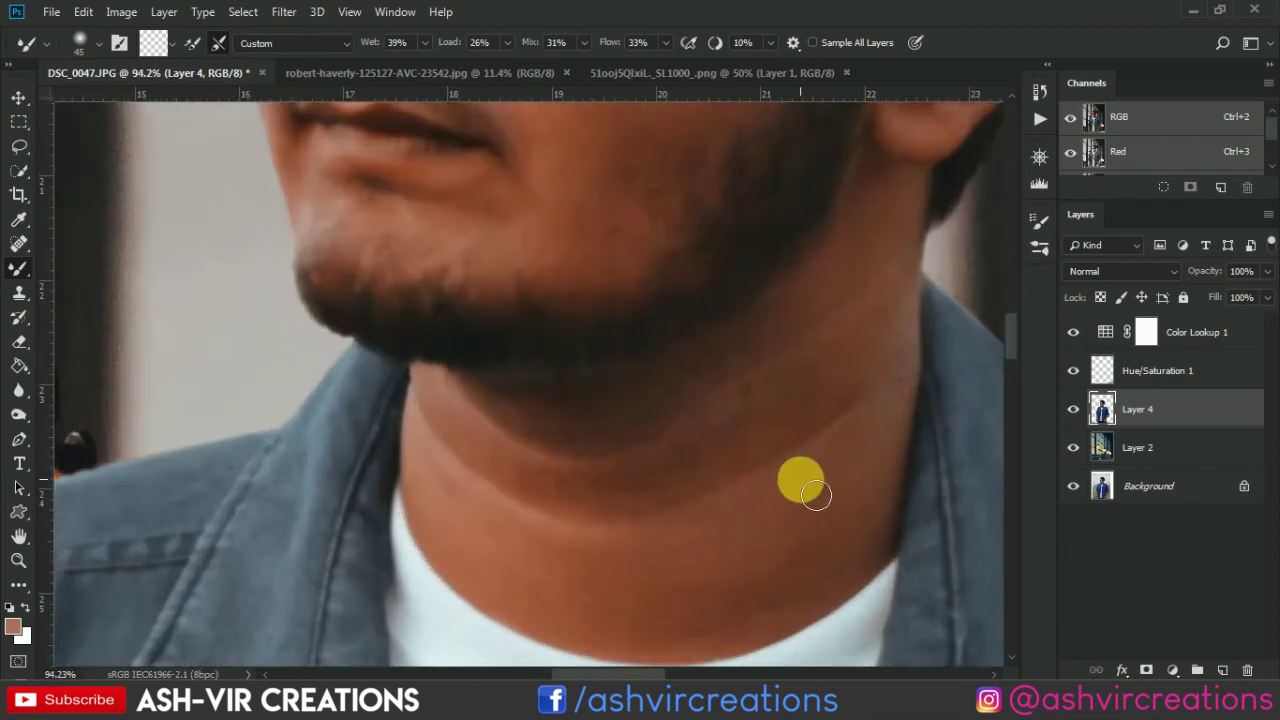
{"action": "key", "text": "bracketright"}
{"action": "key", "text": "bracketright"}
{"action": "key", "text": "bracketright"}
{"action": "key", "text": "bracketright"}
{"action": "key", "text": "bracketright"}
{"action": "key", "text": "bracketright"}
{"action": "key", "text": "bracketright"}
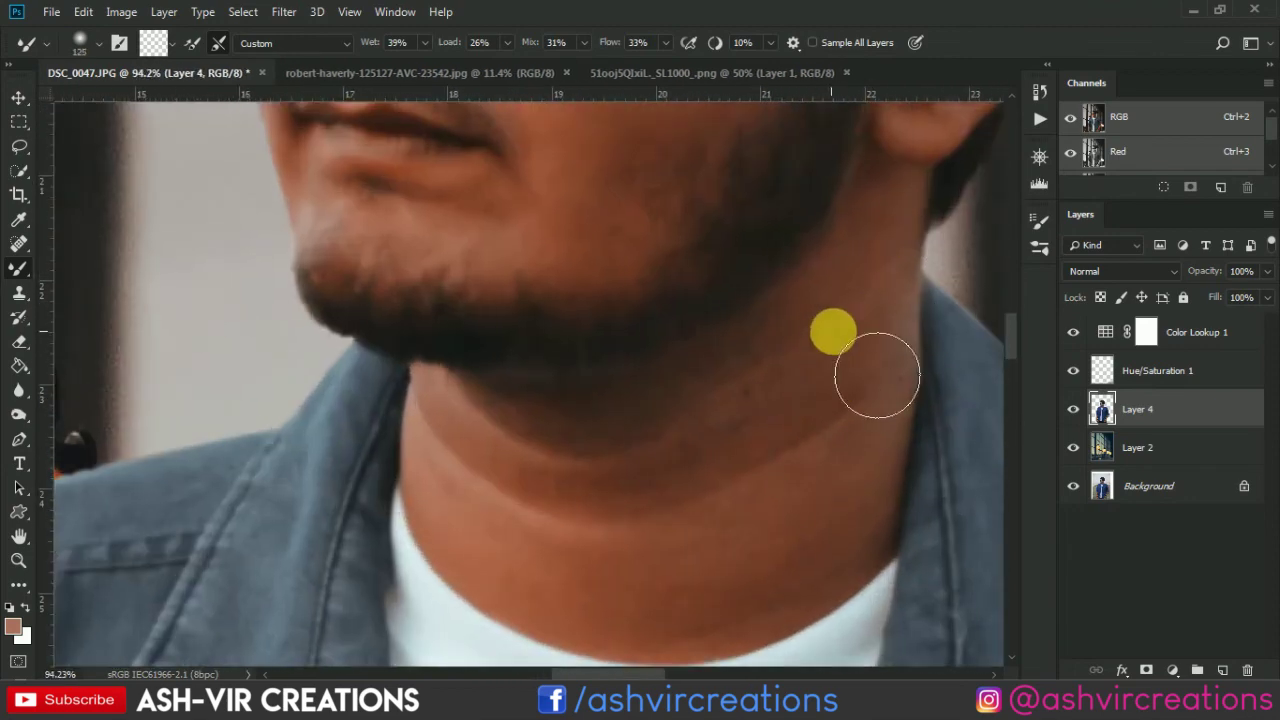
{"action": "key", "text": "bracketright"}
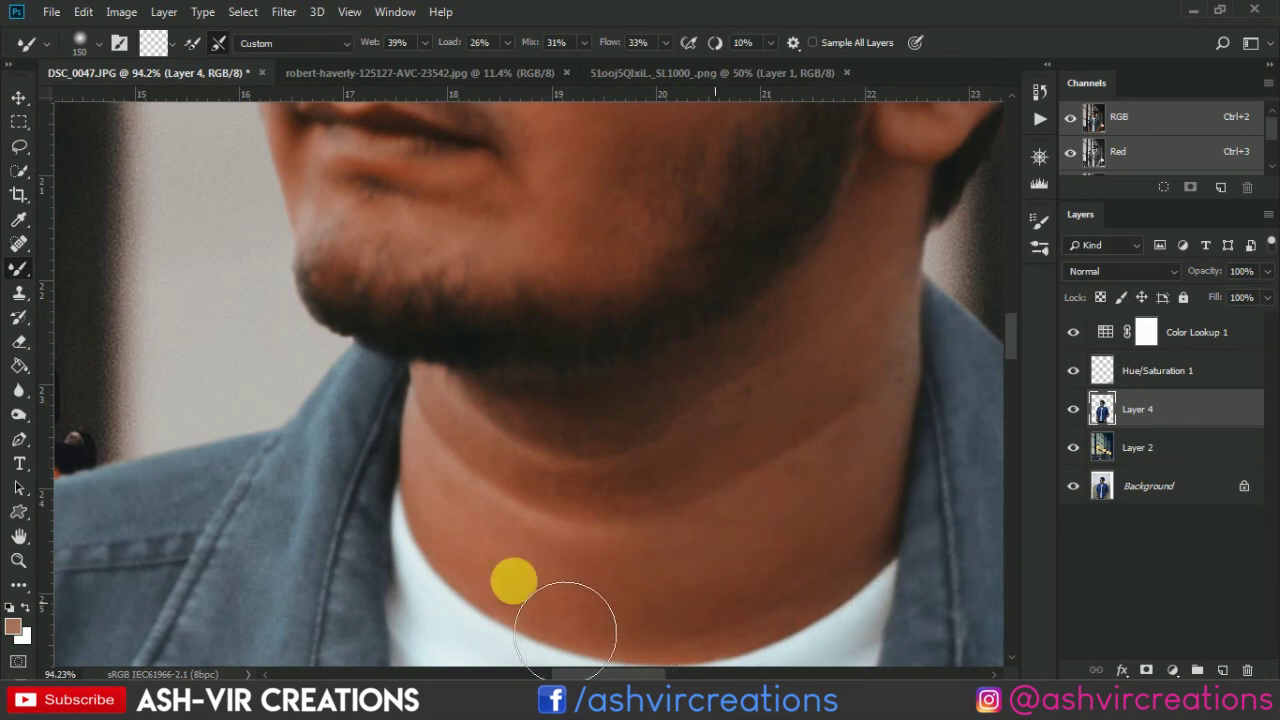
{"action": "key", "text": "bracketleft"}
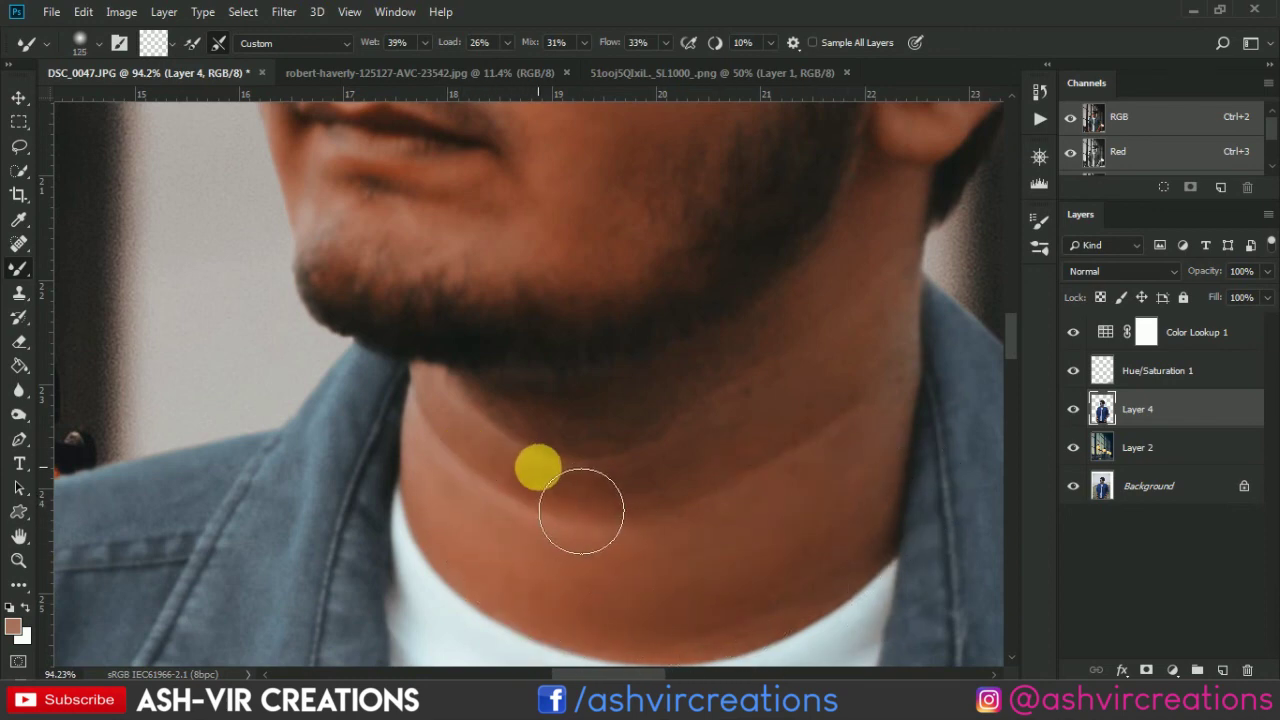
{"action": "key", "text": "bracketright"}
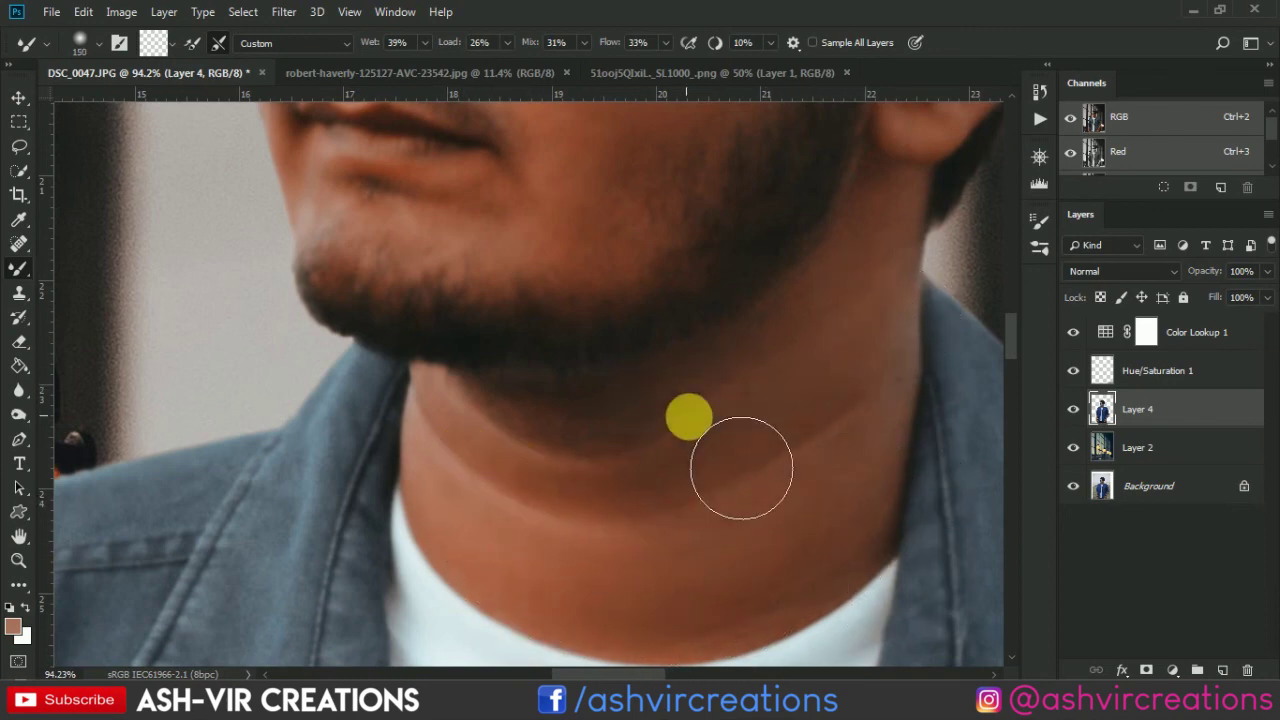
Step: Inspect the retouched face, the watch-side sleeve and the overall composite at different magnifications
{"action": "scroll", "coordinate": [741, 467], "scroll_direction": "down", "scroll_amount": 10}
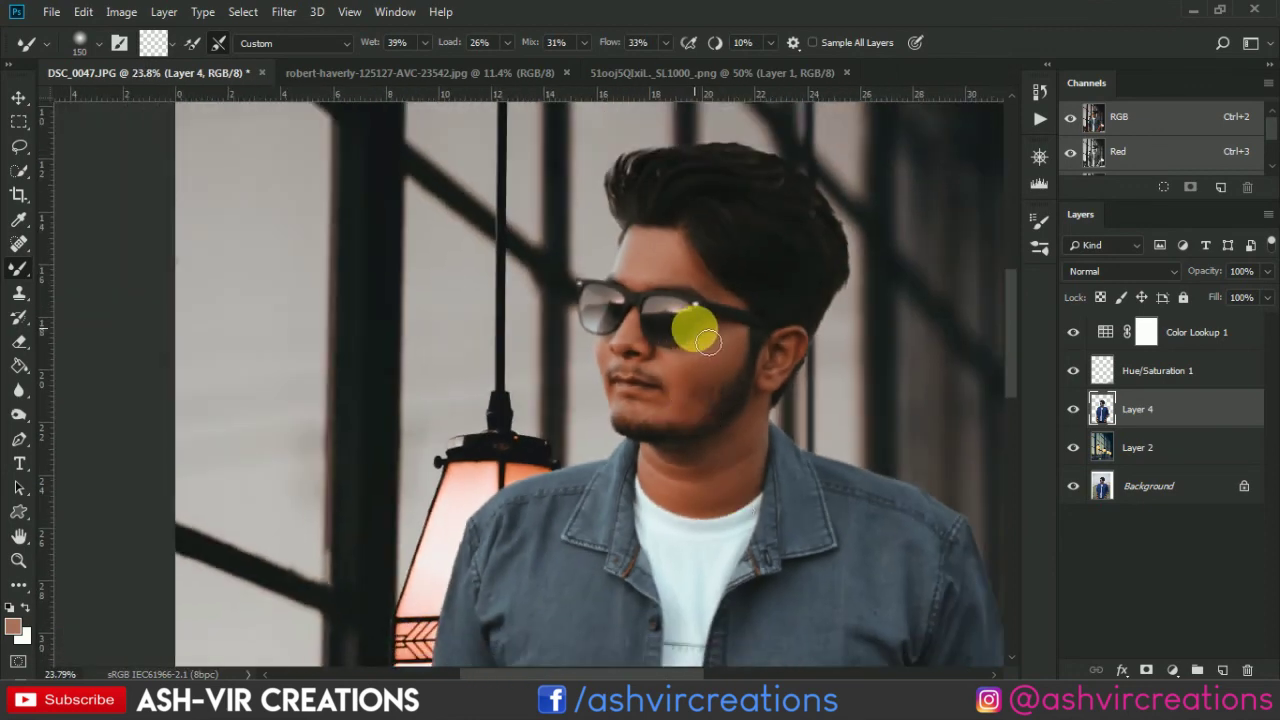
{"action": "scroll", "coordinate": [707, 341], "scroll_direction": "up", "scroll_amount": 5}
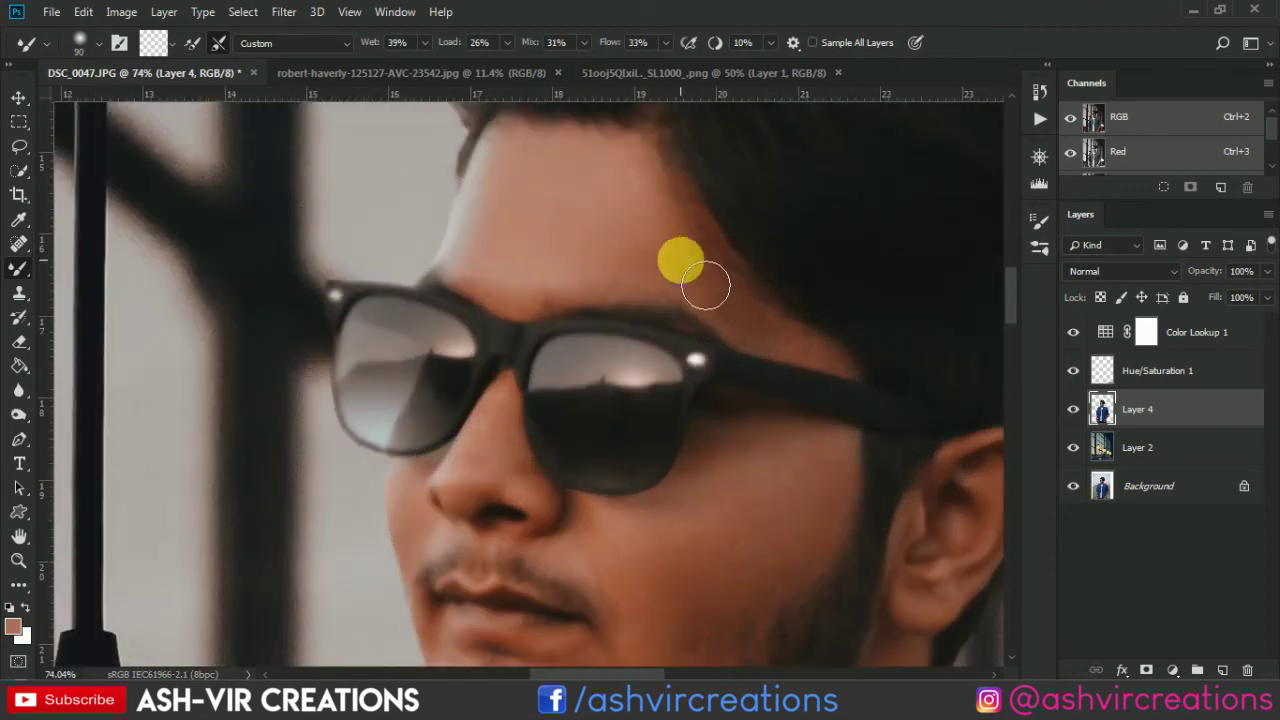
{"action": "scroll", "coordinate": [855, 380], "scroll_direction": "down", "scroll_amount": 2}
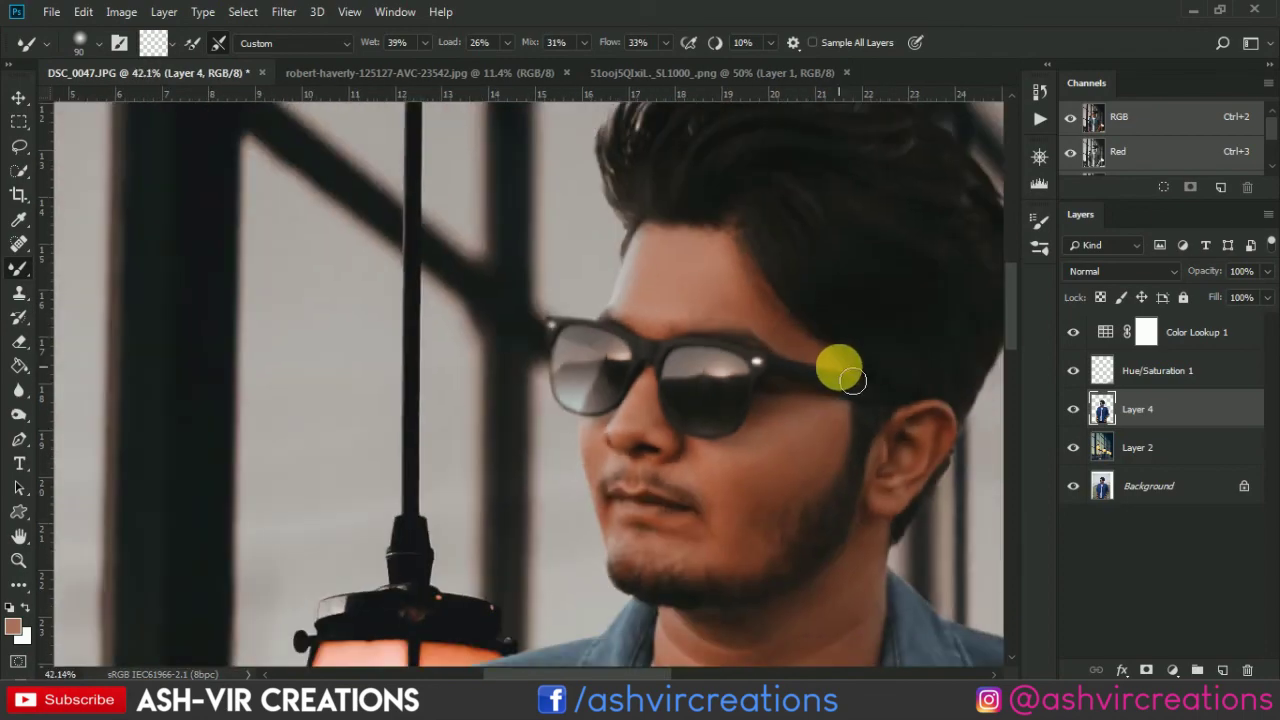
{"action": "scroll", "coordinate": [852, 379], "scroll_direction": "down", "scroll_amount": 2}
{"action": "scroll", "coordinate": [848, 383], "scroll_direction": "down", "scroll_amount": 4}
{"action": "key", "text": "v"}
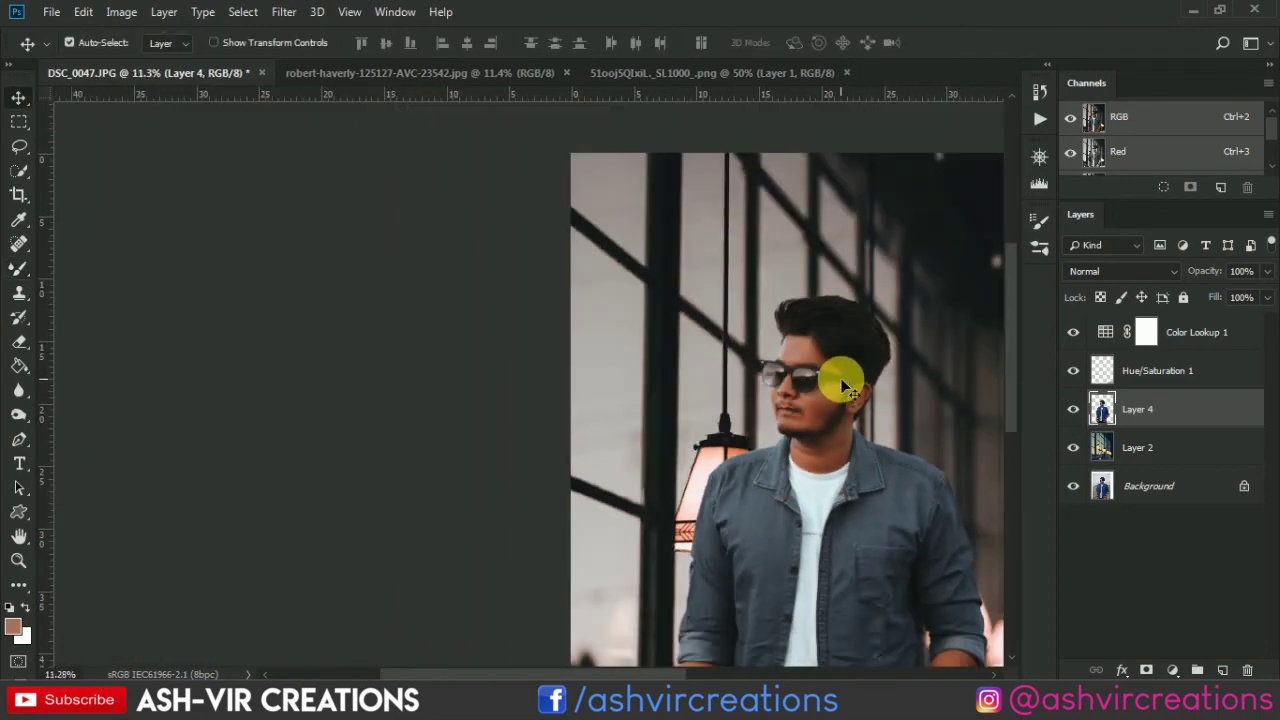
{"action": "scroll", "coordinate": [640, 510], "scroll_direction": "up", "scroll_amount": 3}
{"action": "scroll", "coordinate": [647, 496], "scroll_direction": "up", "scroll_amount": 2}
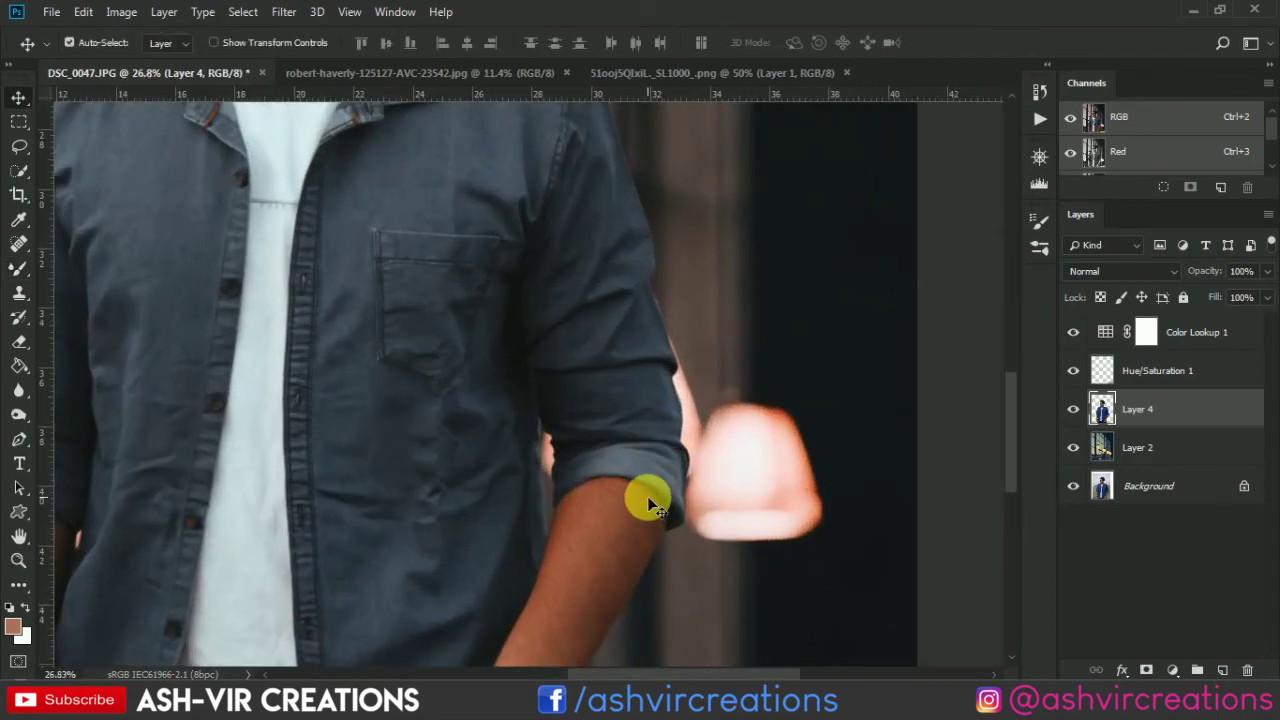
{"action": "scroll", "coordinate": [643, 496], "scroll_direction": "down", "scroll_amount": 3}
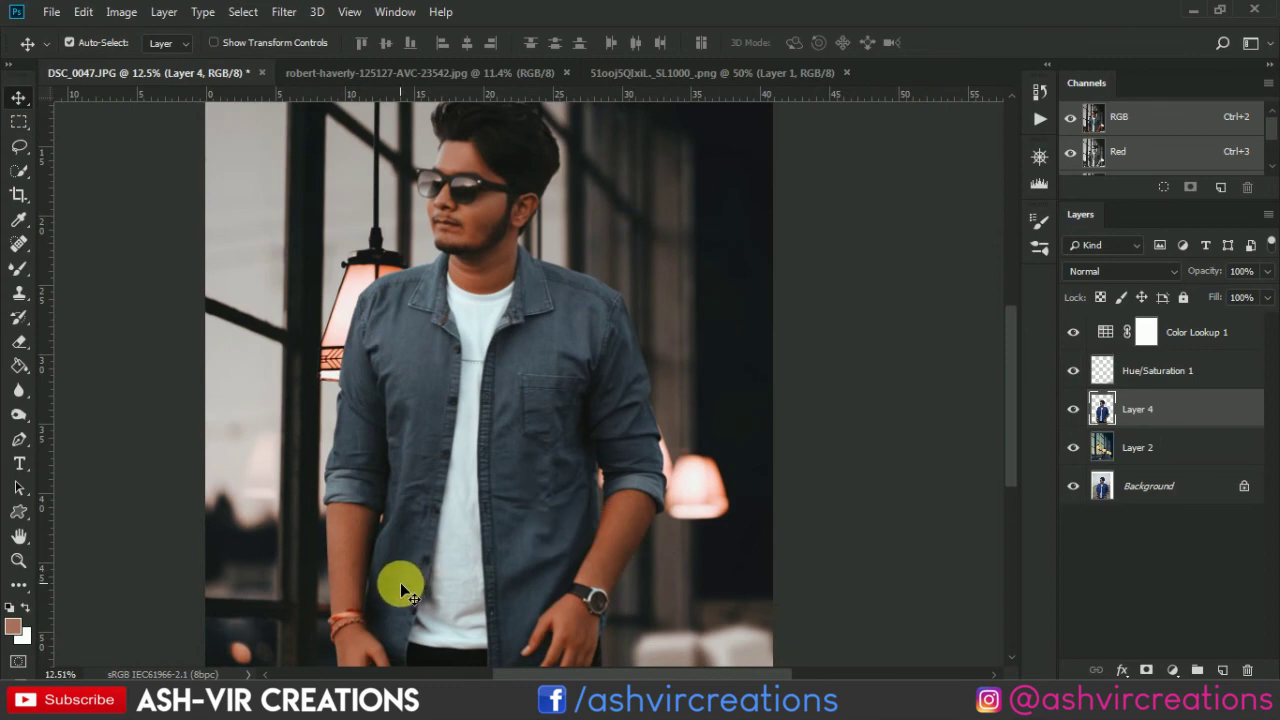
{"action": "scroll", "coordinate": [400, 587], "scroll_direction": "down", "scroll_amount": 2}
{"action": "scroll", "coordinate": [400, 587], "scroll_direction": "down", "scroll_amount": 1}
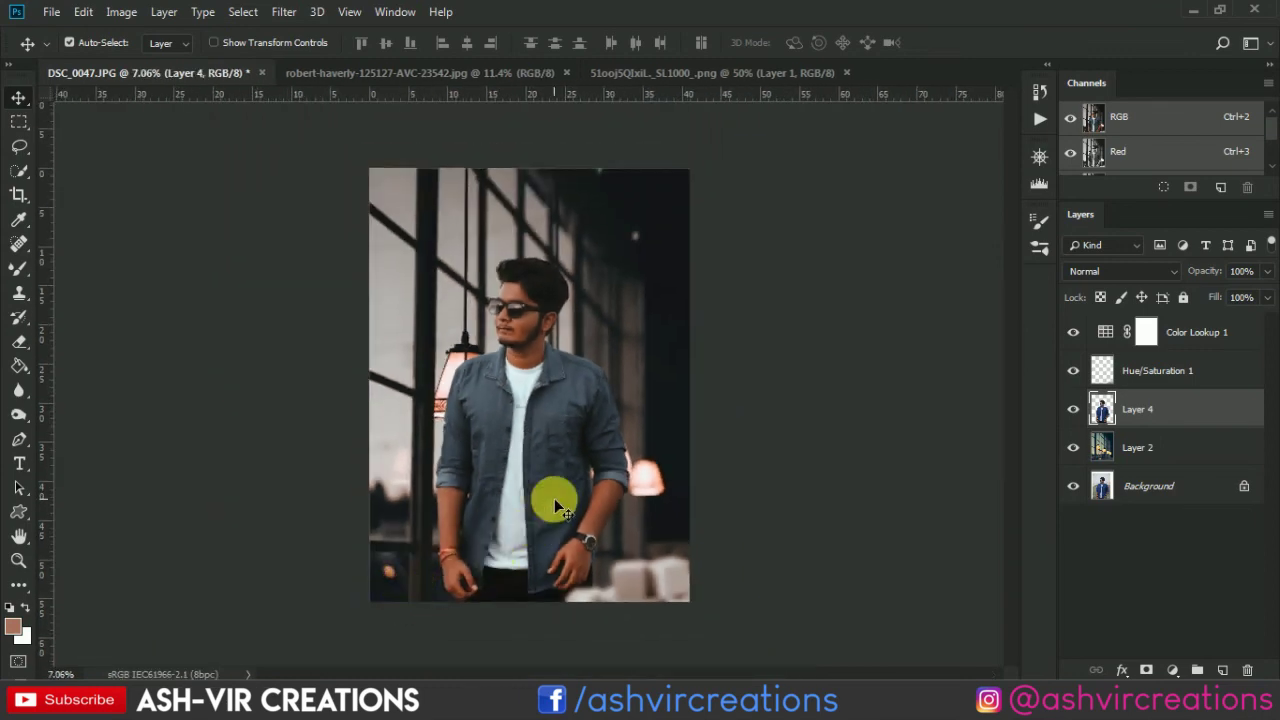
{"action": "scroll", "coordinate": [554, 500], "scroll_direction": "up", "scroll_amount": 1}
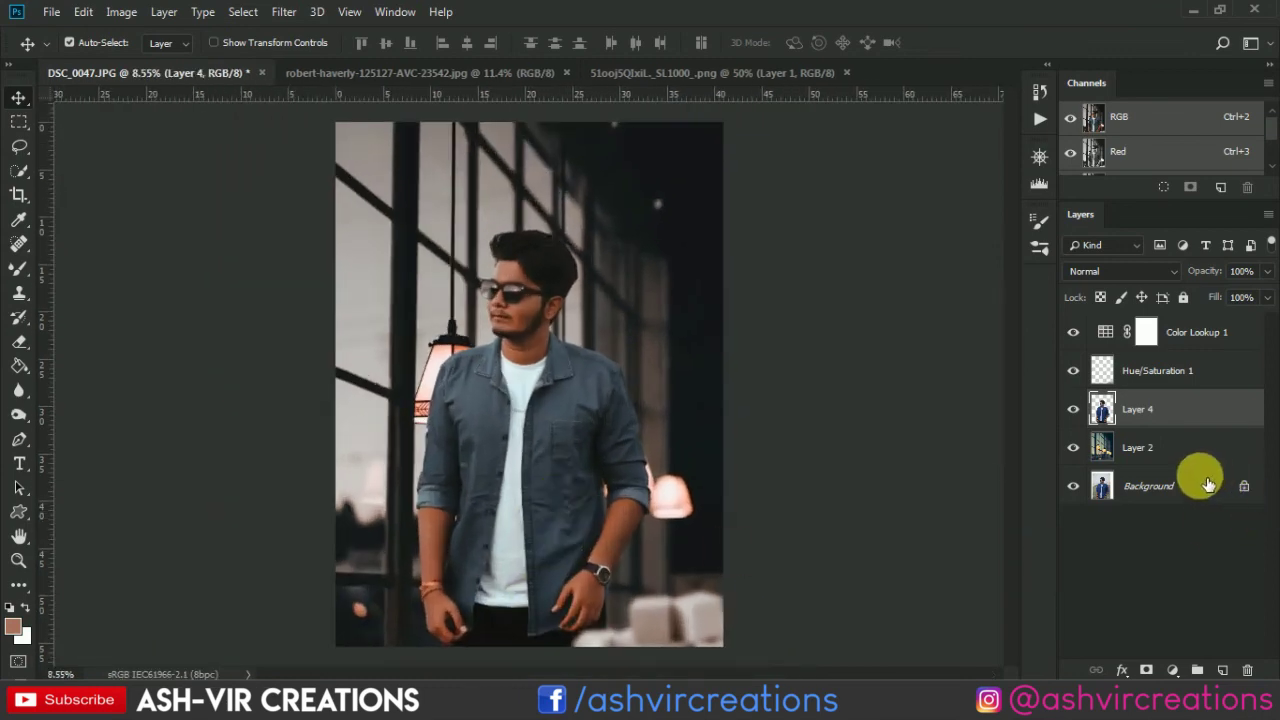
Step: Merge all layers from Layer 2 up to Color Lookup 1 into one layer above the Background
{"action": "left_click", "coordinate": [1175, 459]}
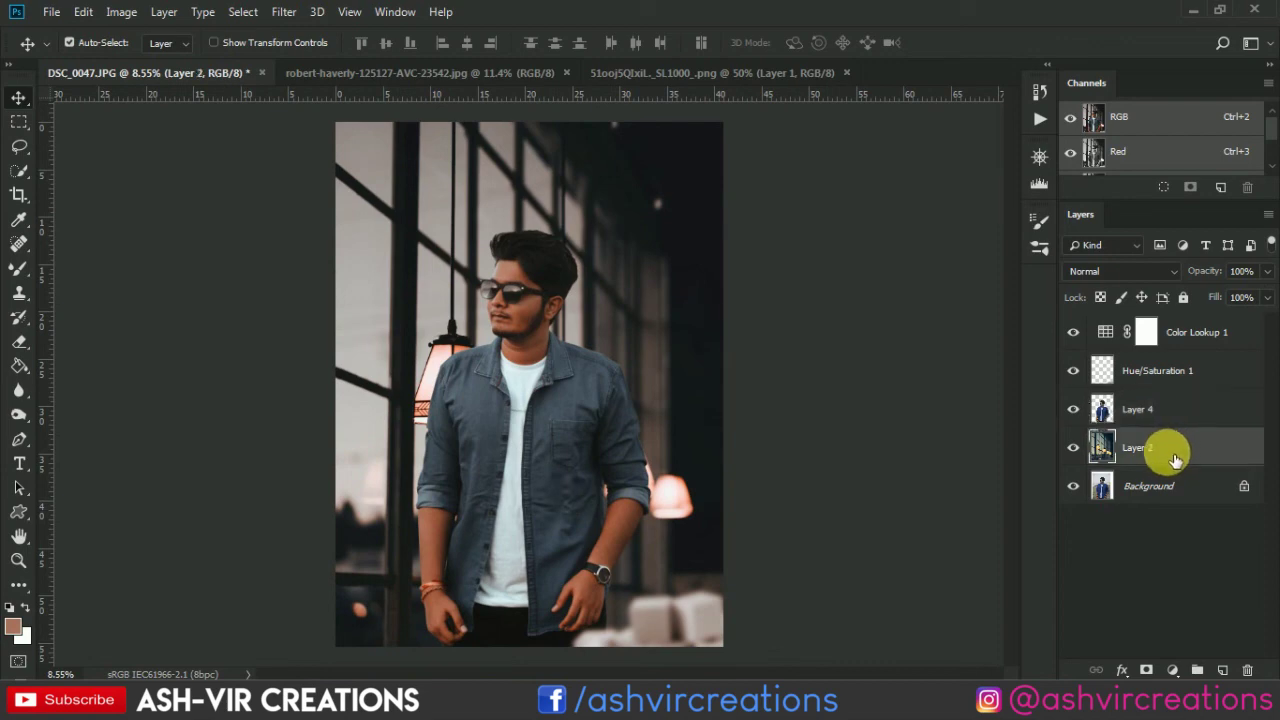
{"action": "left_click", "coordinate": [1211, 343], "text": "shift"}
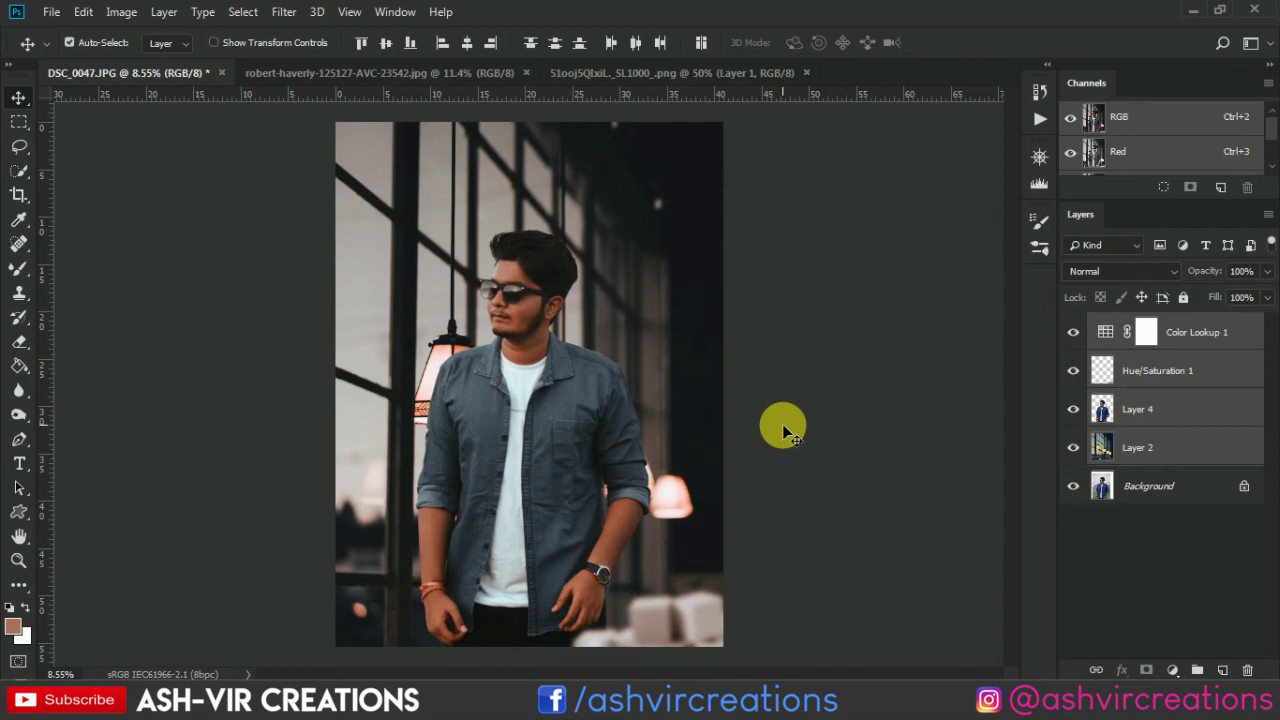
{"action": "scroll", "coordinate": [782, 424], "scroll_direction": "down", "scroll_amount": 1}
{"action": "right_click", "coordinate": [1170, 385]}
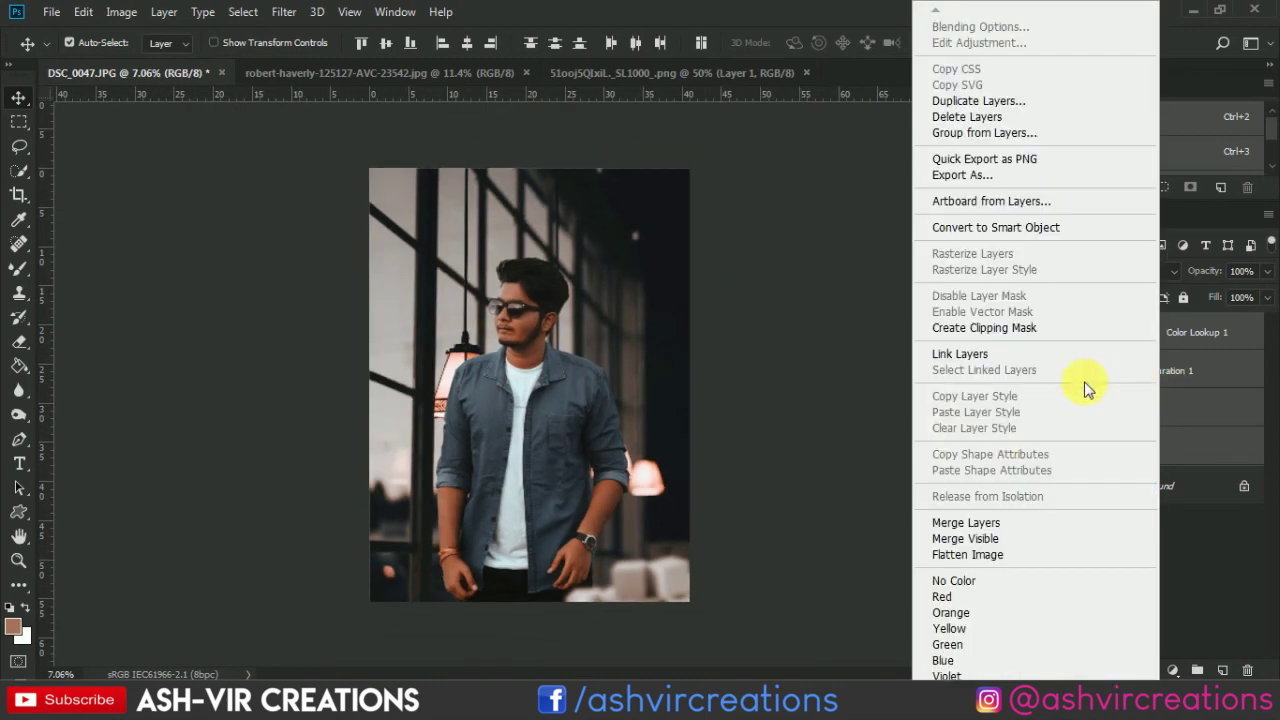
{"action": "left_click", "coordinate": [974, 526]}
{"action": "scroll", "coordinate": [788, 362], "scroll_direction": "up", "scroll_amount": 2}
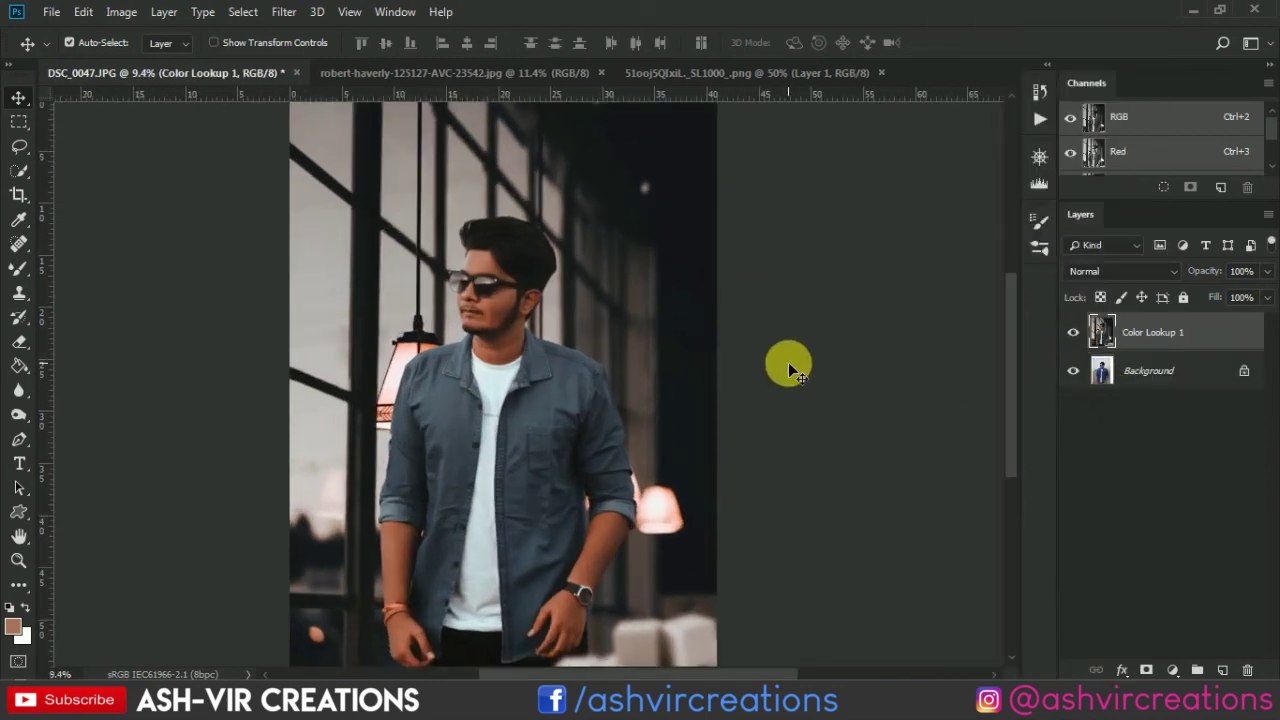
Step: Compare the finished composite with the original photo by toggling the merged layer's visibility, leaving it shown
{"action": "scroll", "coordinate": [787, 362], "scroll_direction": "down", "scroll_amount": 3}
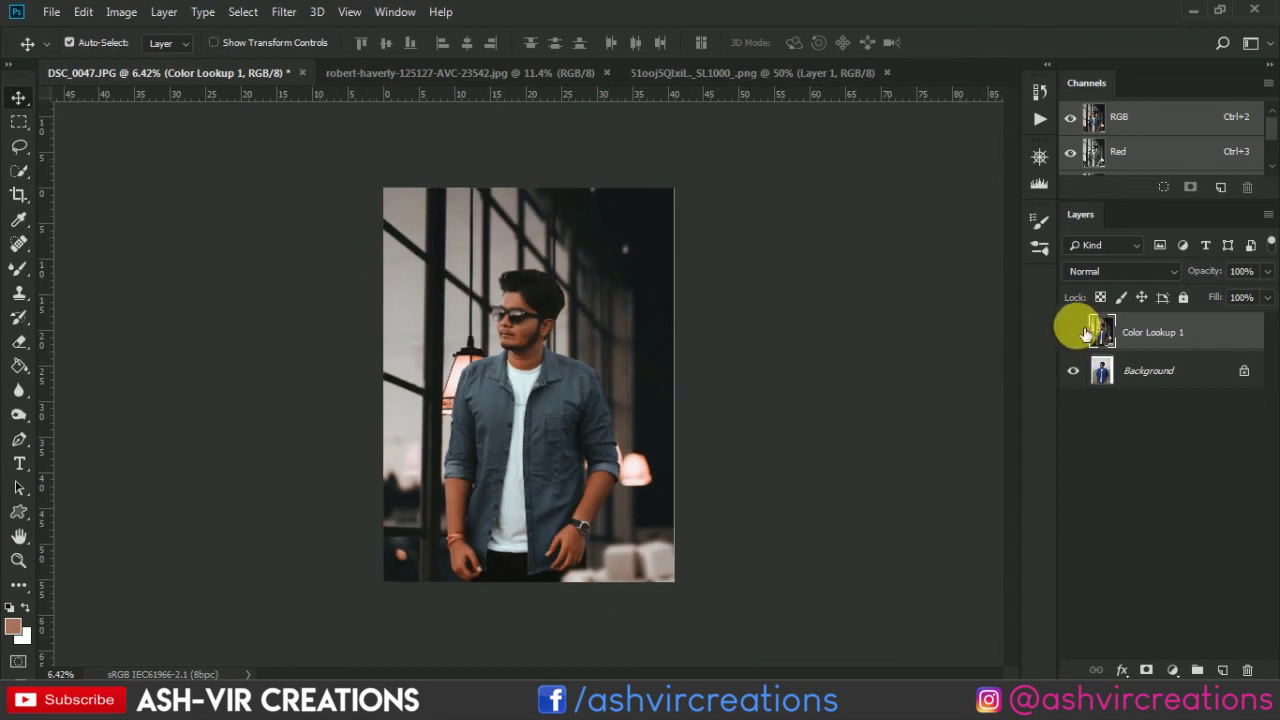
{"action": "left_click", "coordinate": [1074, 332]}
{"action": "scroll", "coordinate": [636, 380], "scroll_direction": "up", "scroll_amount": 2}
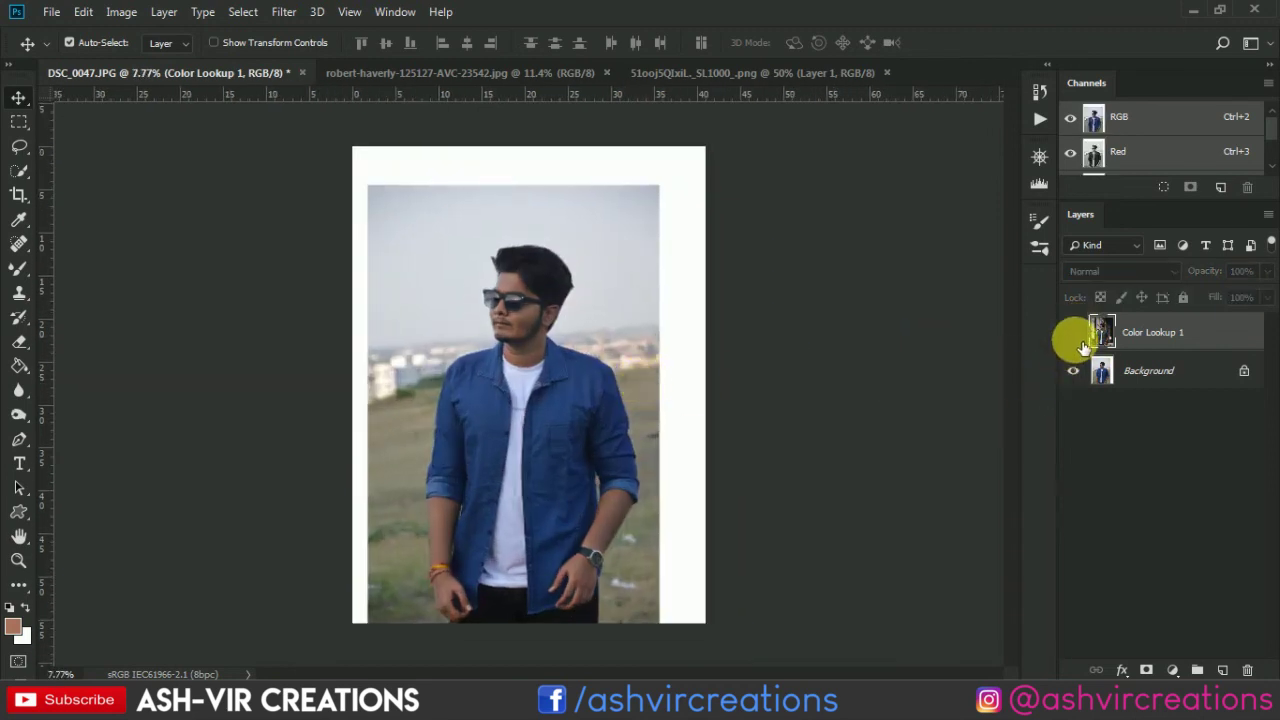
{"action": "left_click", "coordinate": [1076, 332]}
{"action": "scroll", "coordinate": [773, 349], "scroll_direction": "up", "scroll_amount": 1}
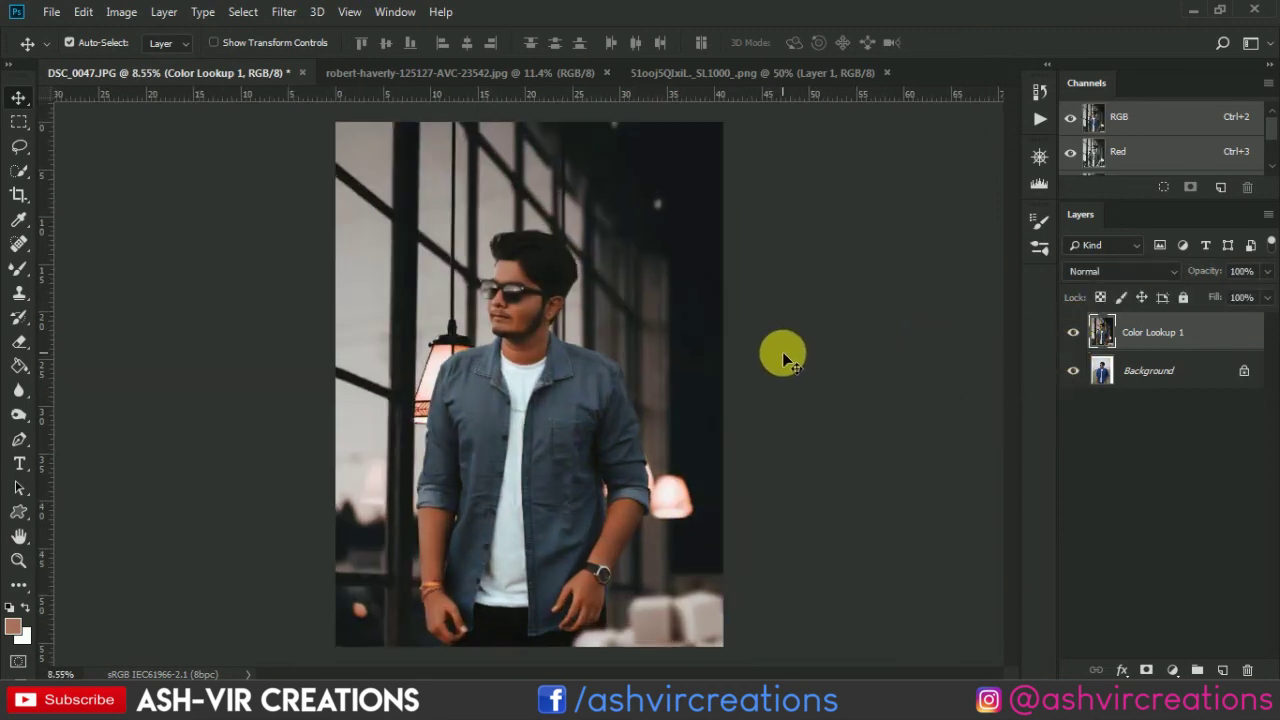
{"action": "left_click", "coordinate": [1082, 333]}
{"action": "left_click", "coordinate": [1080, 333]}
{"action": "scroll", "coordinate": [670, 367], "scroll_direction": "down", "scroll_amount": 1}
{"action": "scroll", "coordinate": [670, 367], "scroll_direction": "up", "scroll_amount": 1}
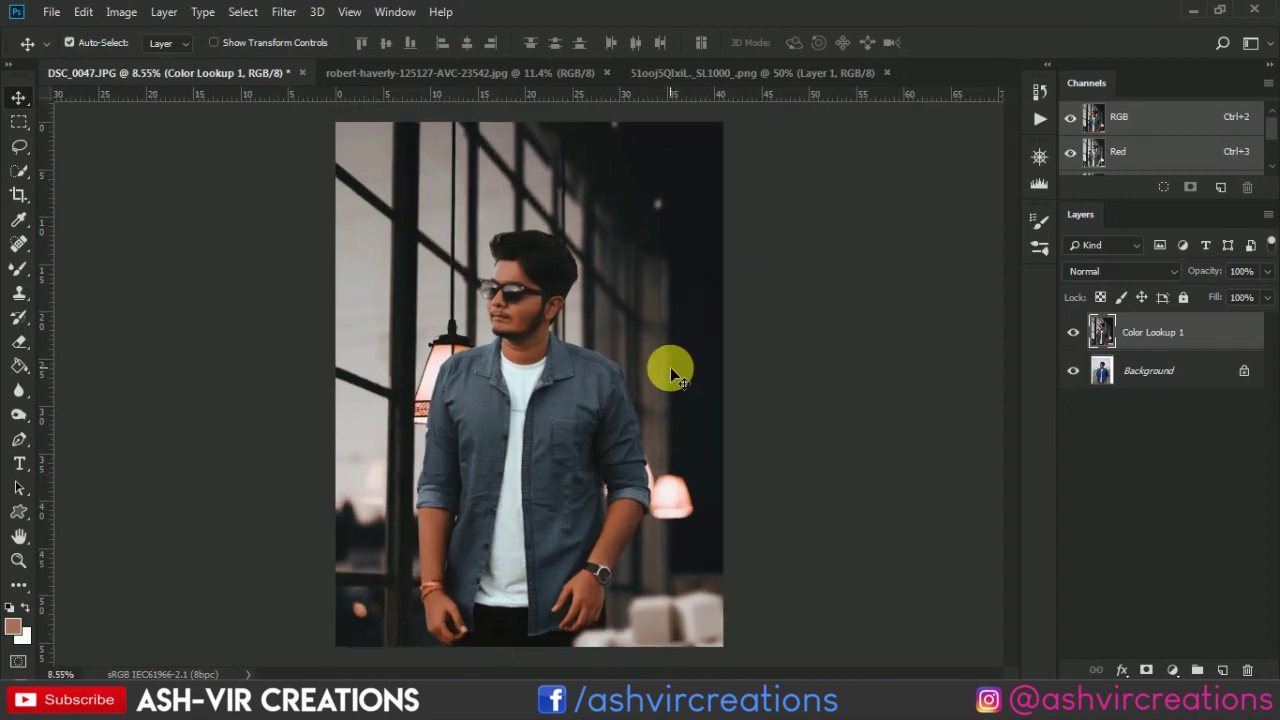